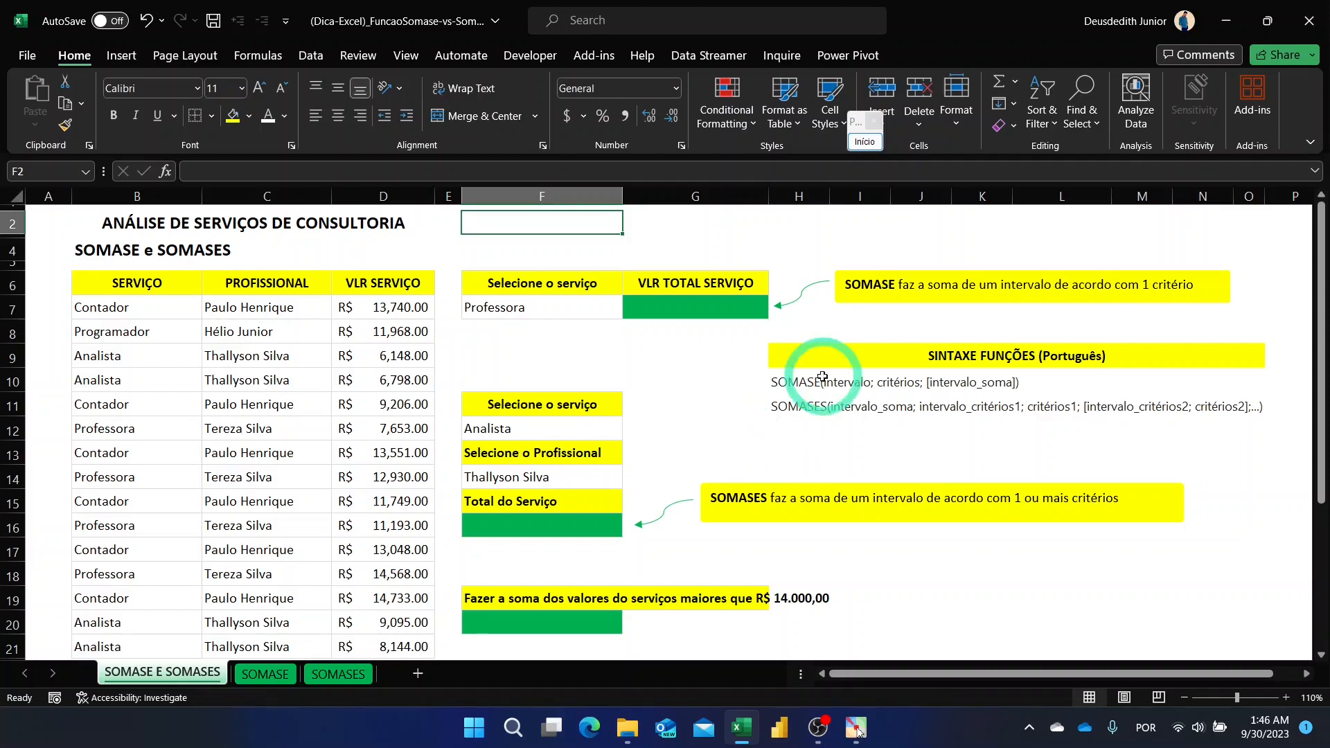
- Widen column G until the row 19 heading about services above R$ 14.000,00 fits within the yellow band
left_click(871, 284)
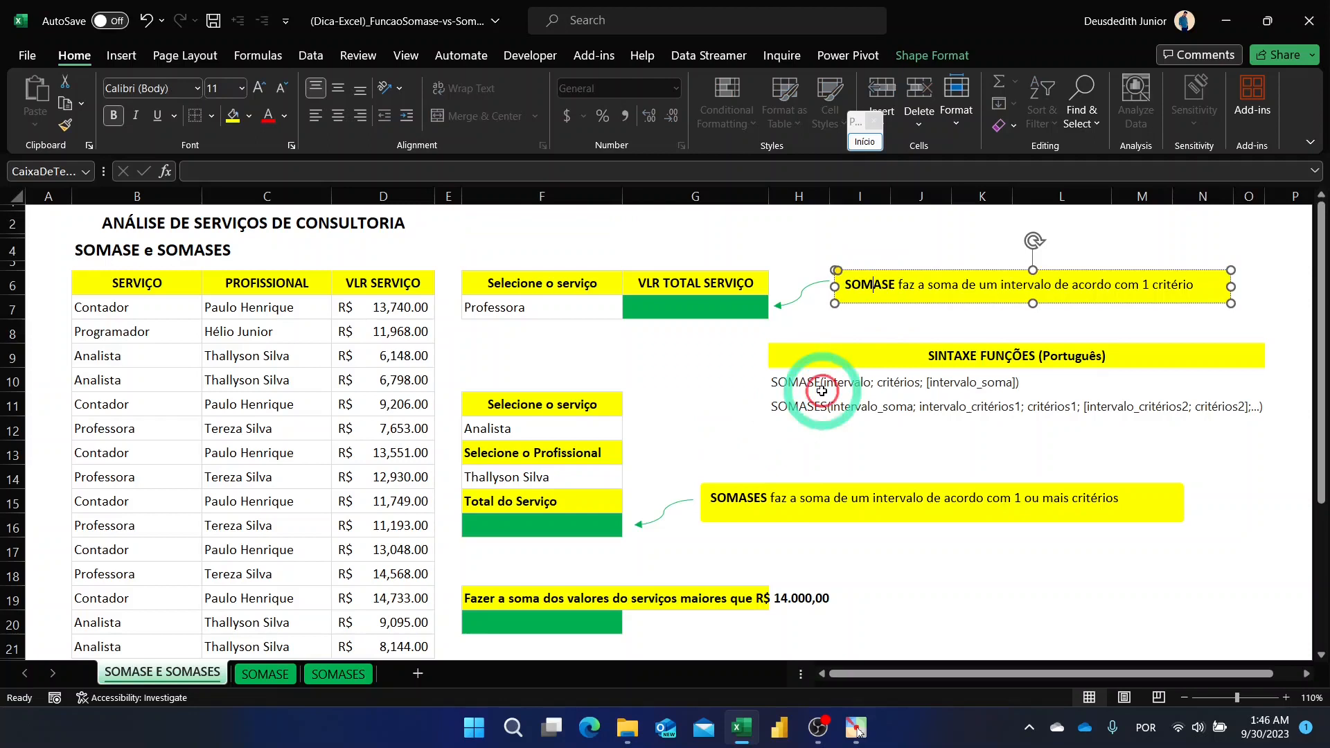
left_click(775, 504)
left_click(910, 579)
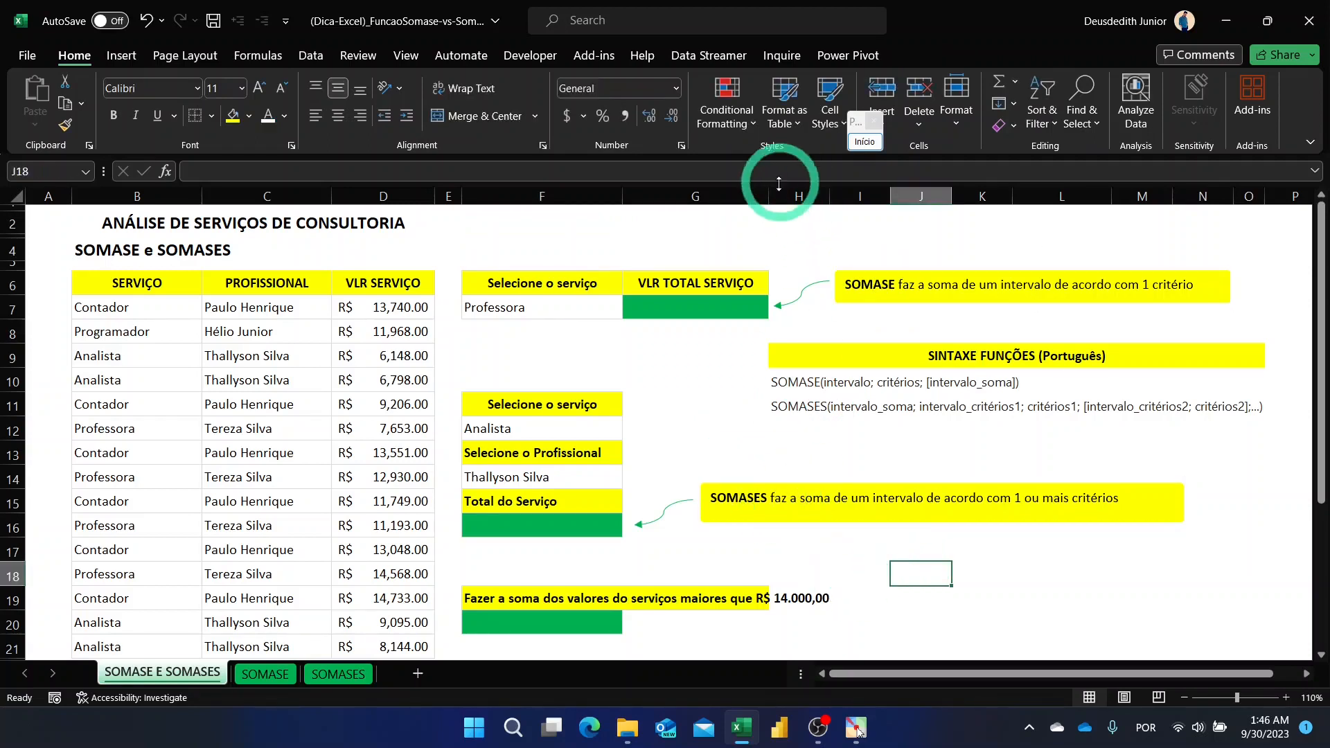
left_click_drag(769, 196, 833, 208)
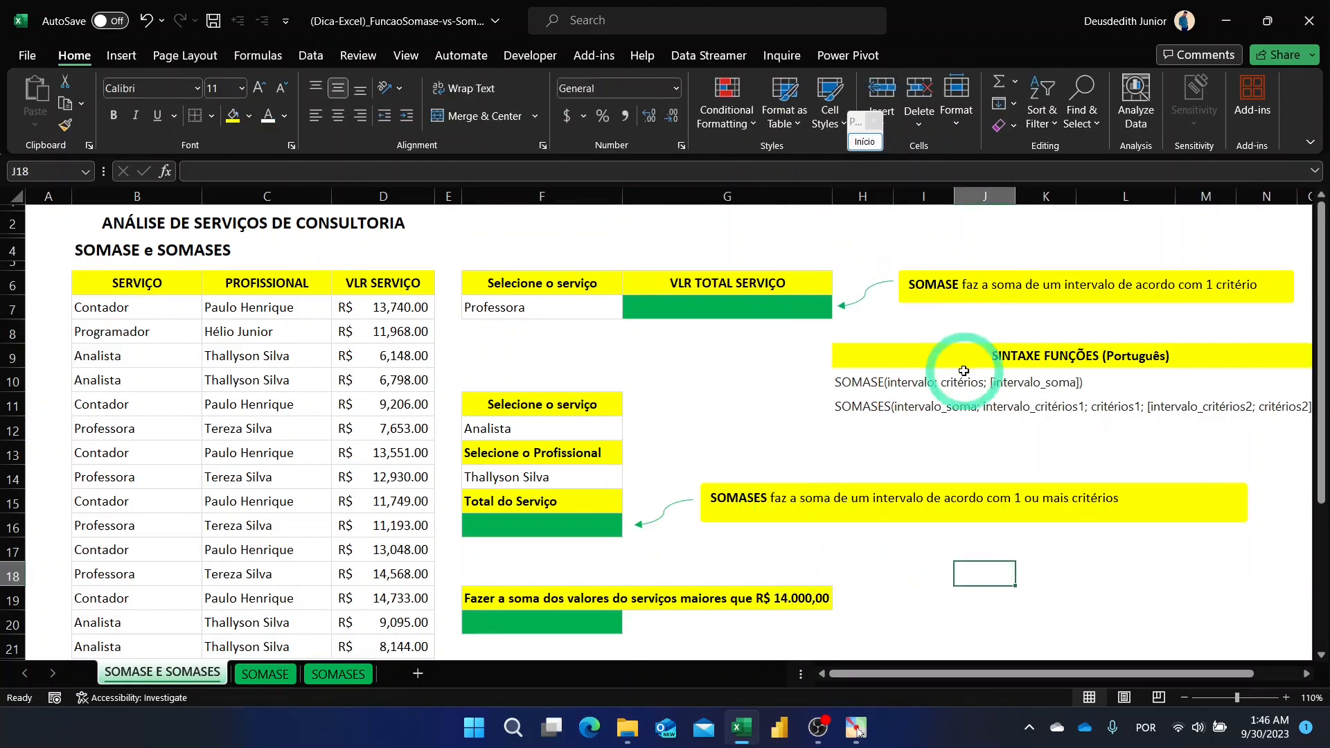
left_click_drag(910, 680, 928, 677)
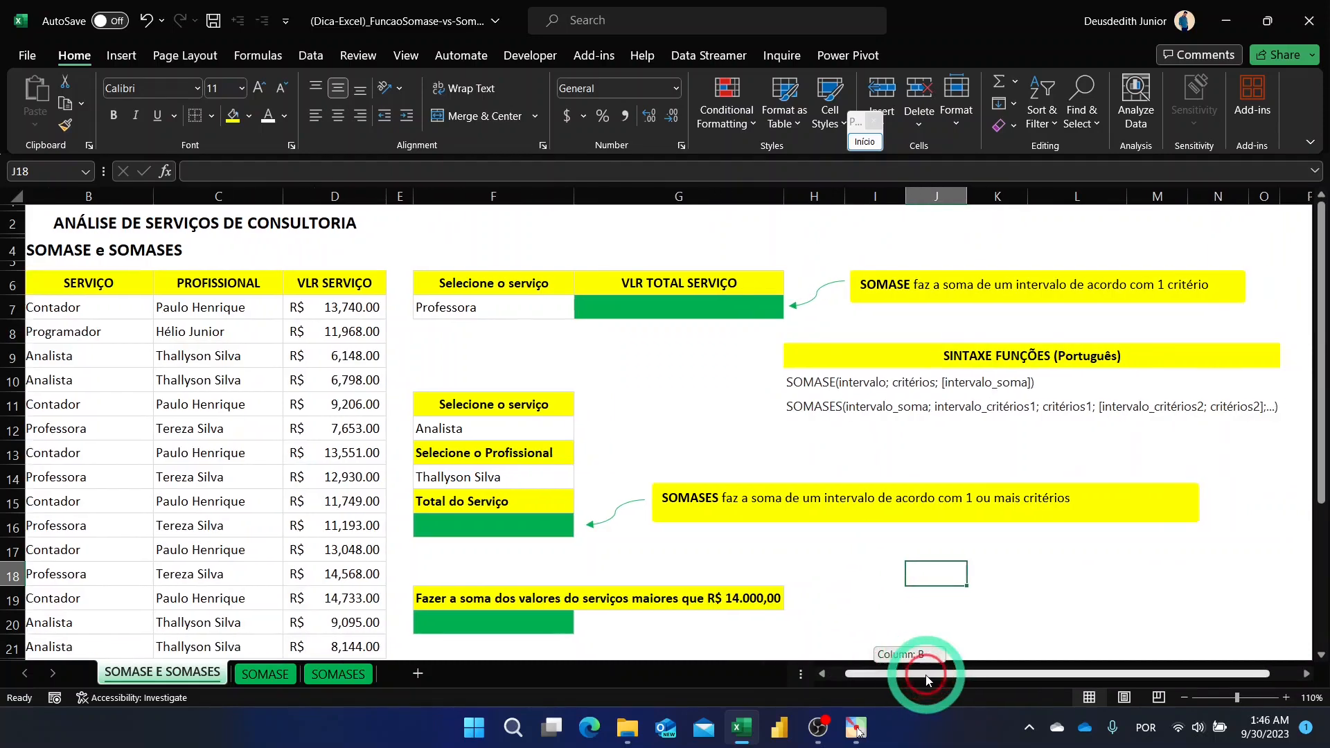
- Move the floating annotation toolbar clear of the cell insert and delete commands
left_click(790, 383)
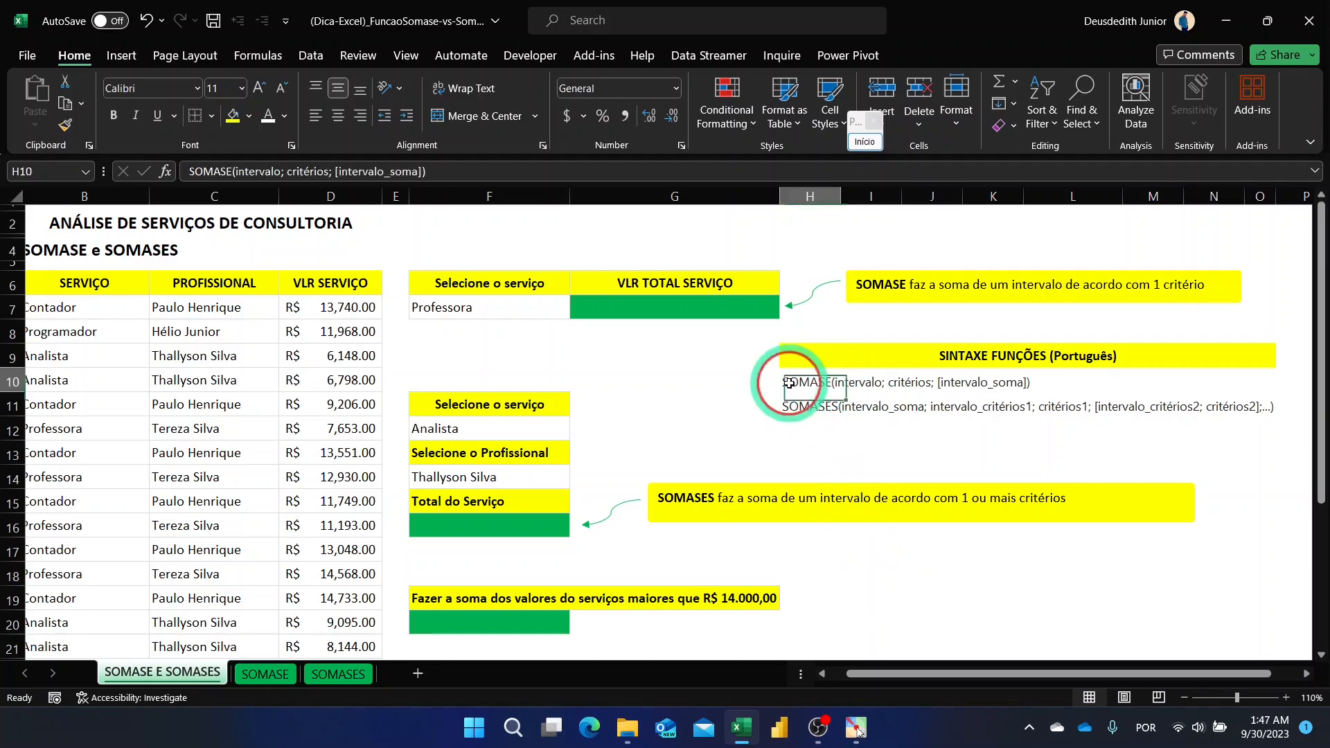
left_click(707, 386)
left_click_drag(862, 142, 669, 129)
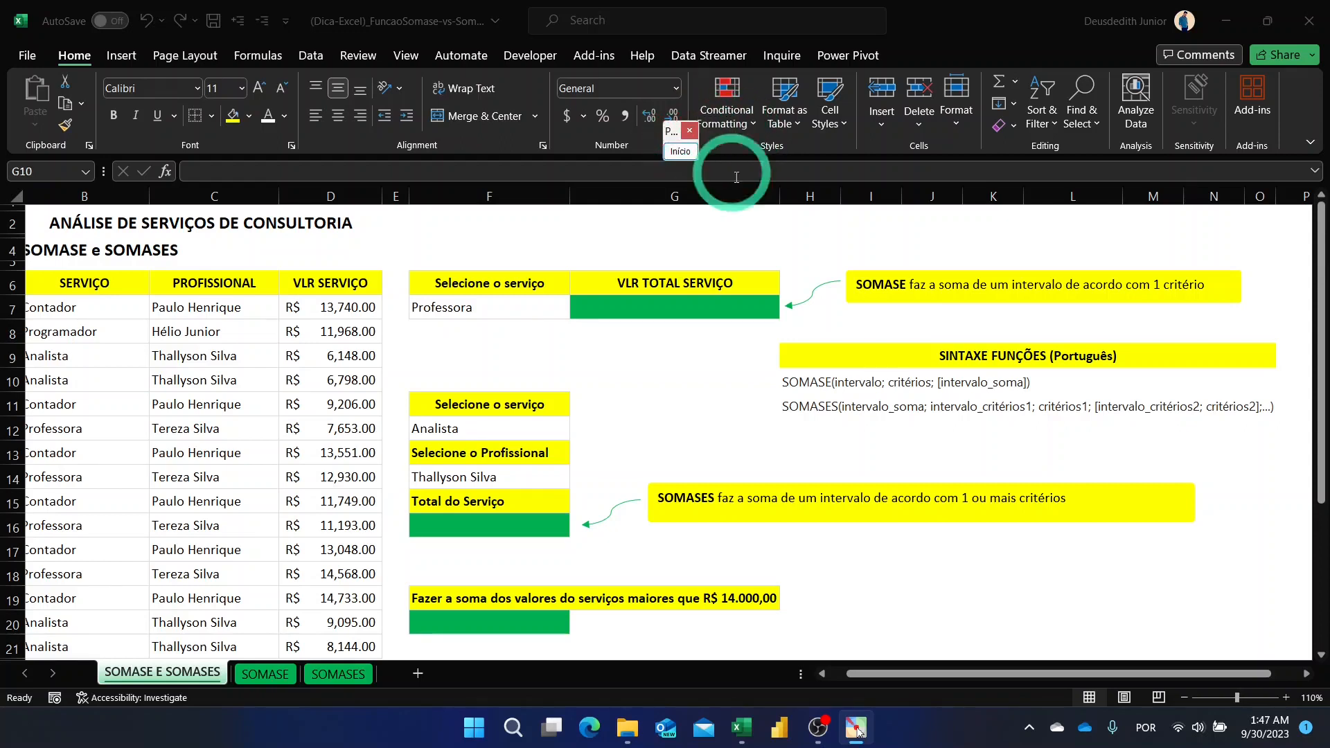
left_click(772, 234)
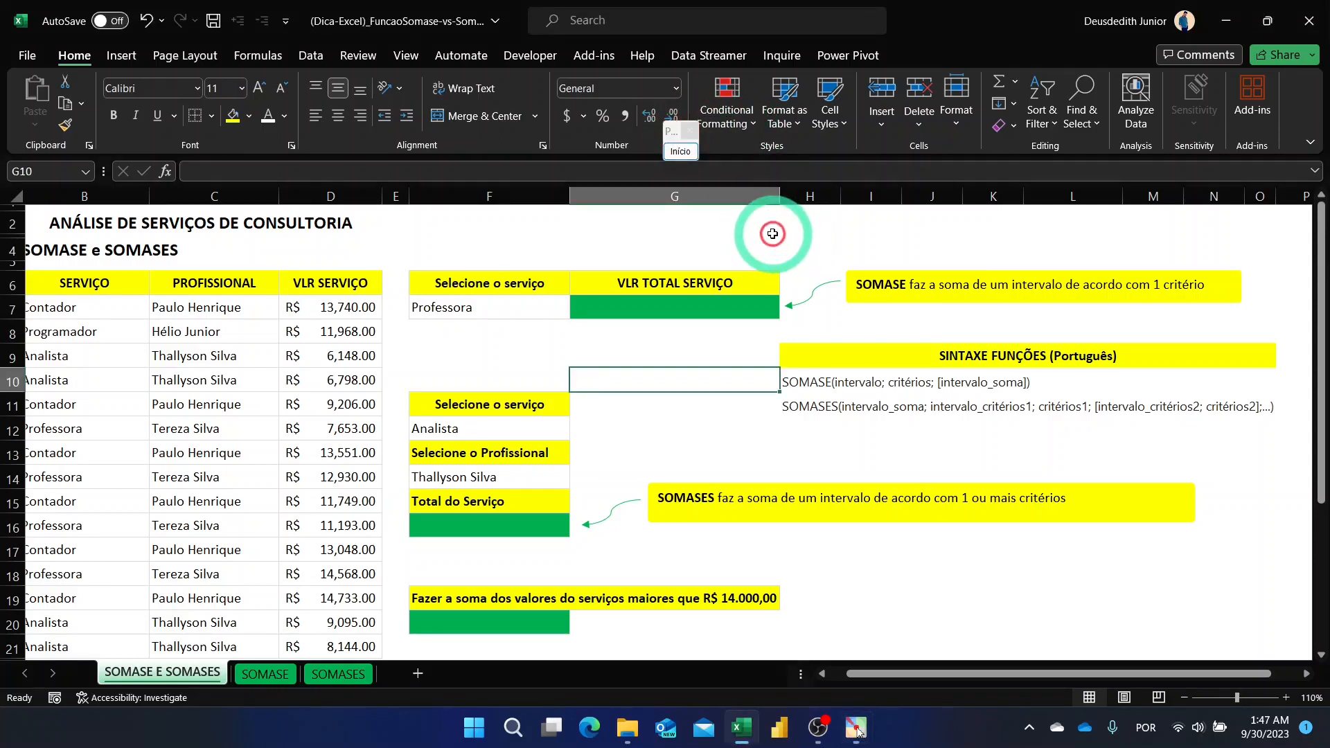
- Try out SUM in J2 on the value 1 entered in both H2 and I2, and clear the three cells
left_click(845, 227)
left_click(822, 228)
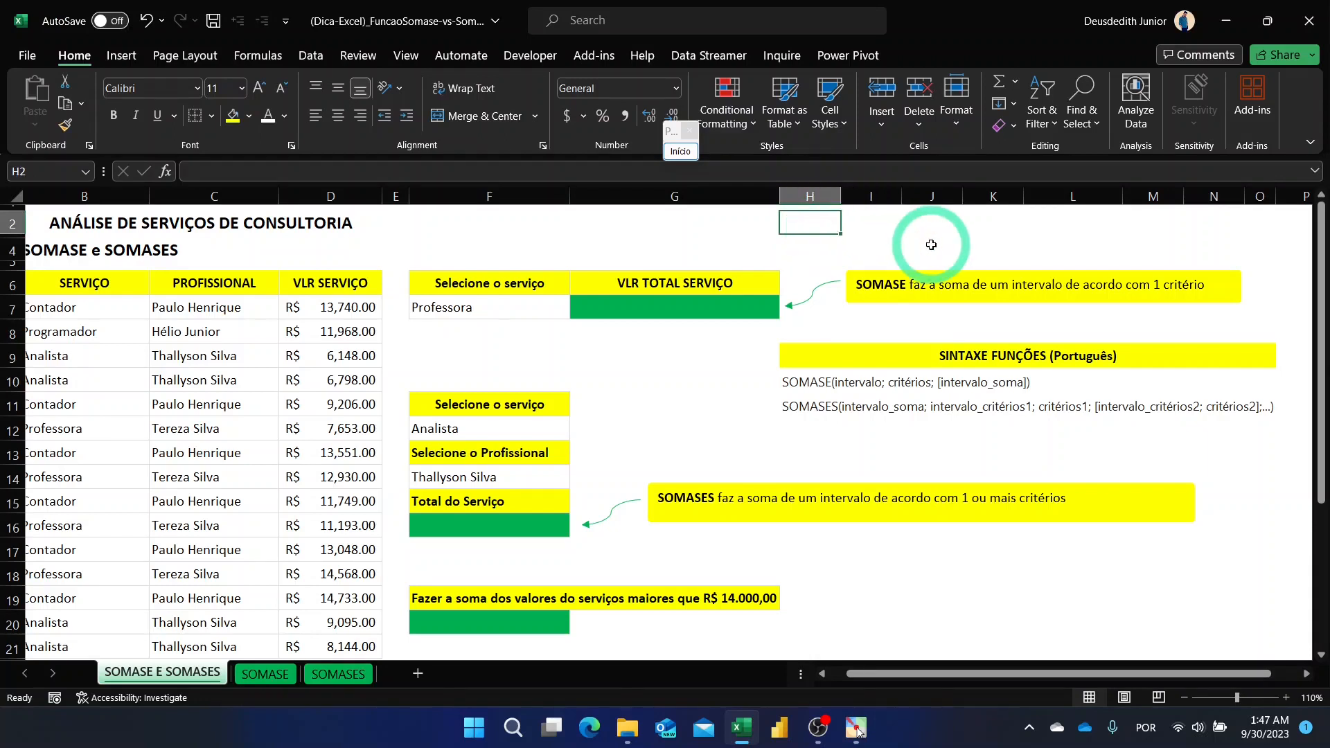
type("1")
key("Tab")
type("1")
key("Tab")
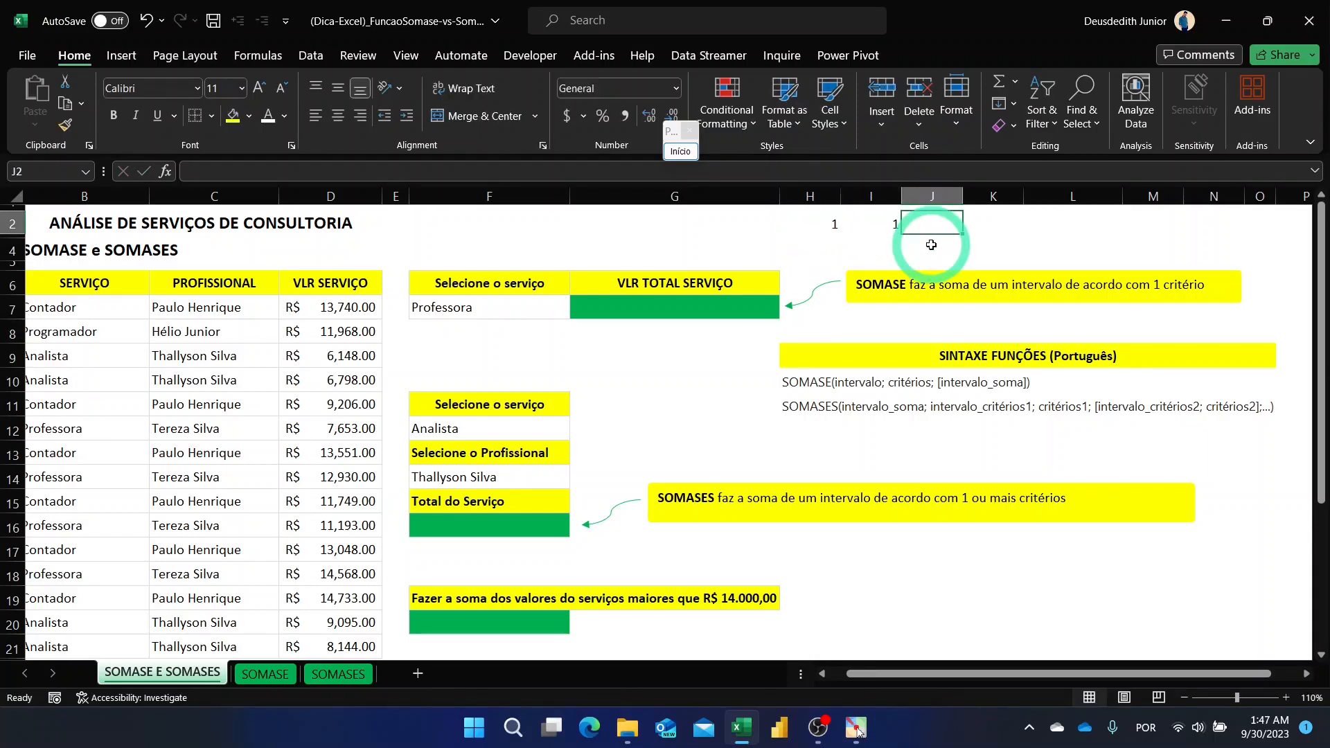
type("=SUM(")
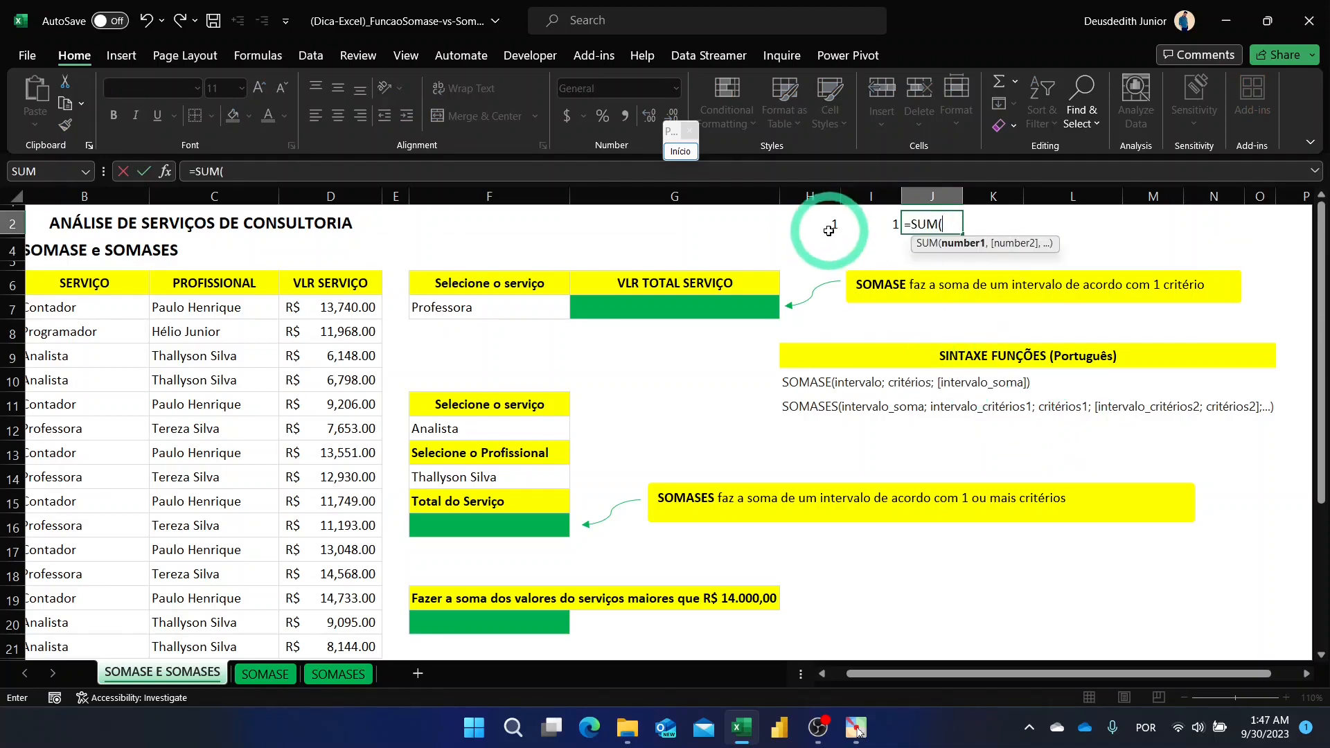
left_click_drag(835, 224, 924, 224)
key("Return")
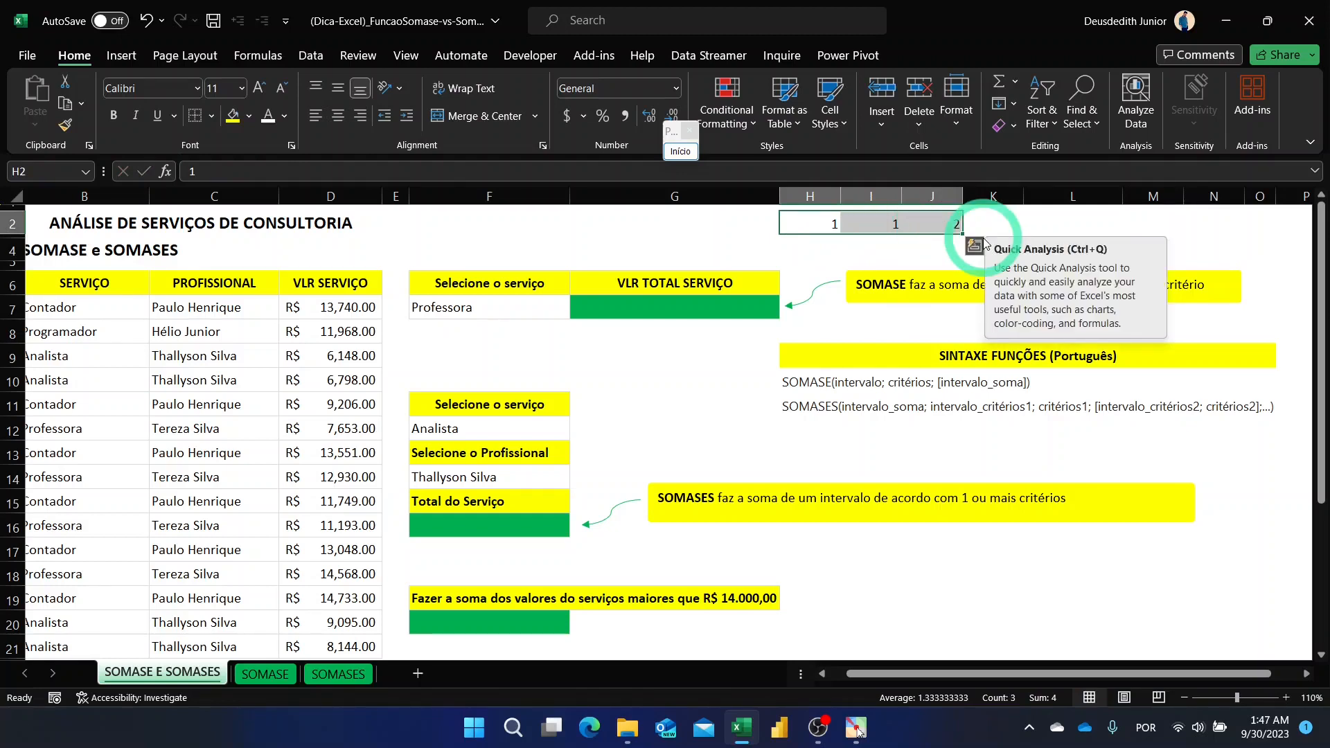
key("Delete")
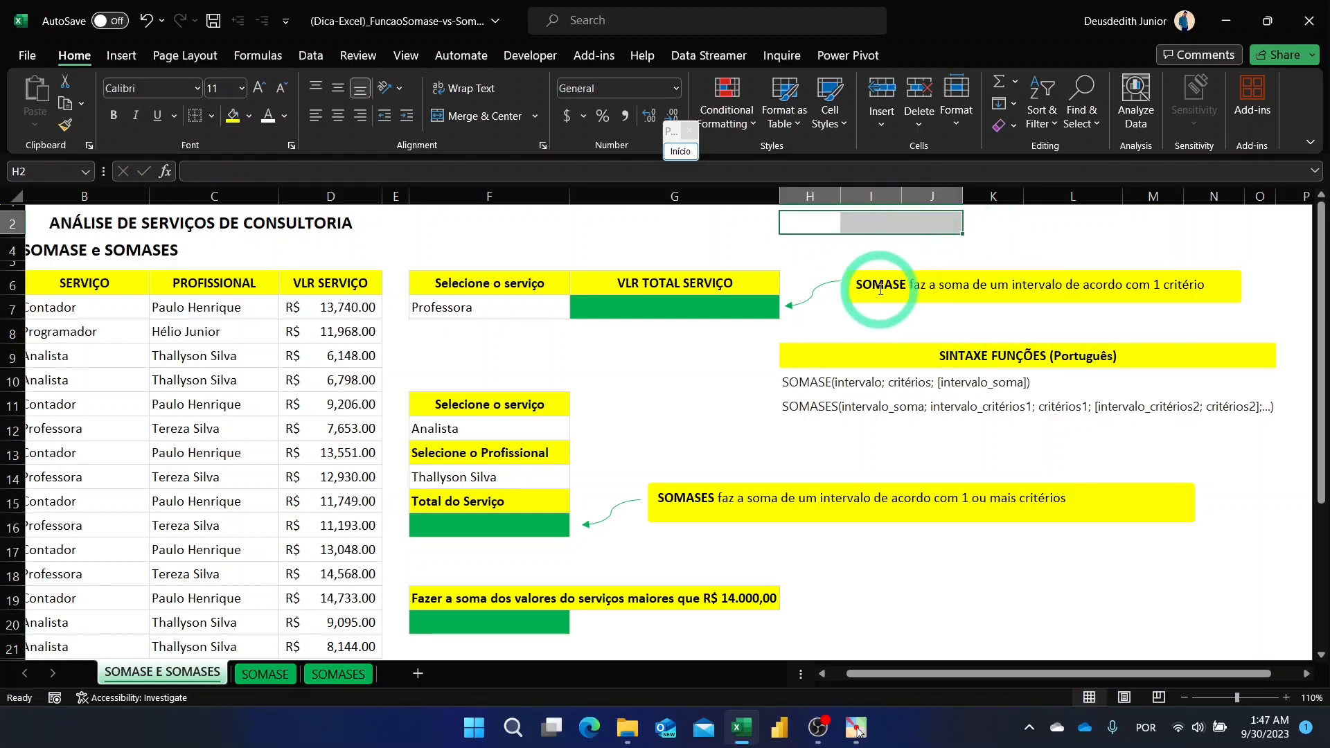
- Highlight the note explaining that SOMASE sums a range by one criterion, and deselect it
left_click(909, 286)
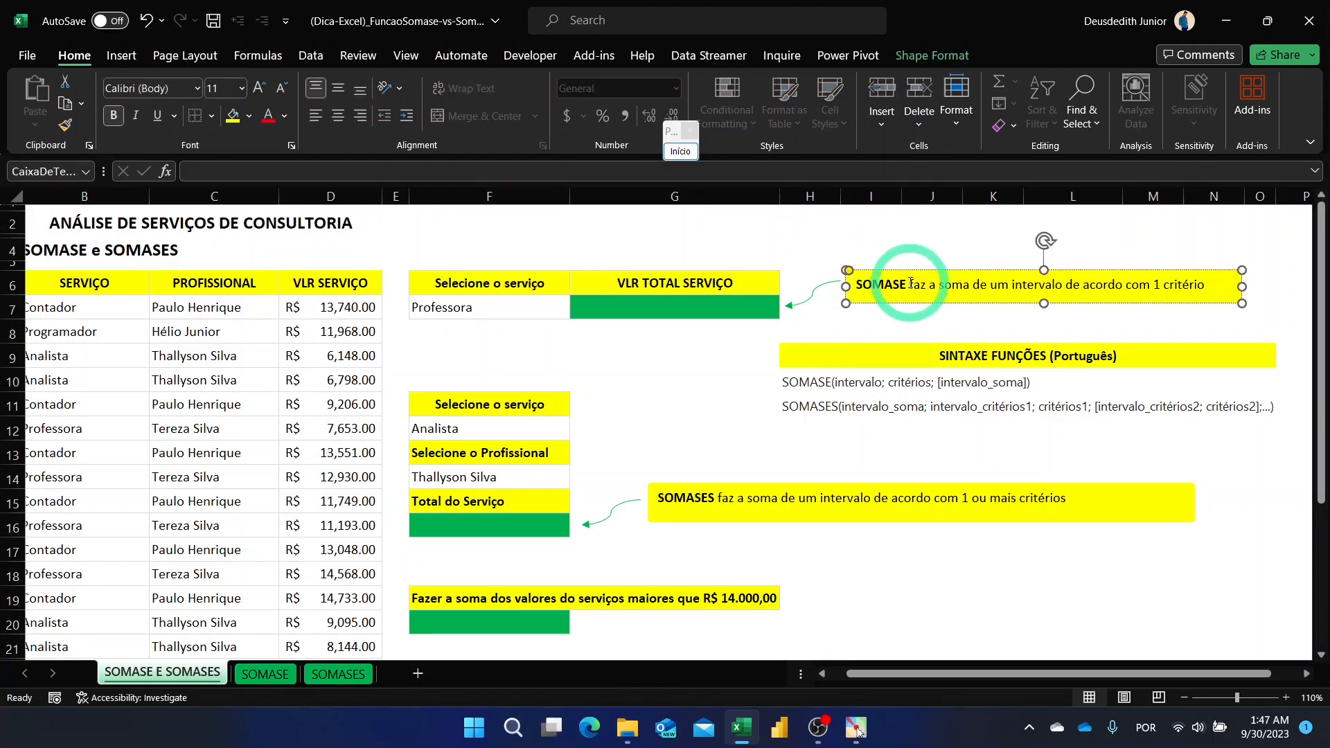
left_click_drag(906, 284, 1232, 289)
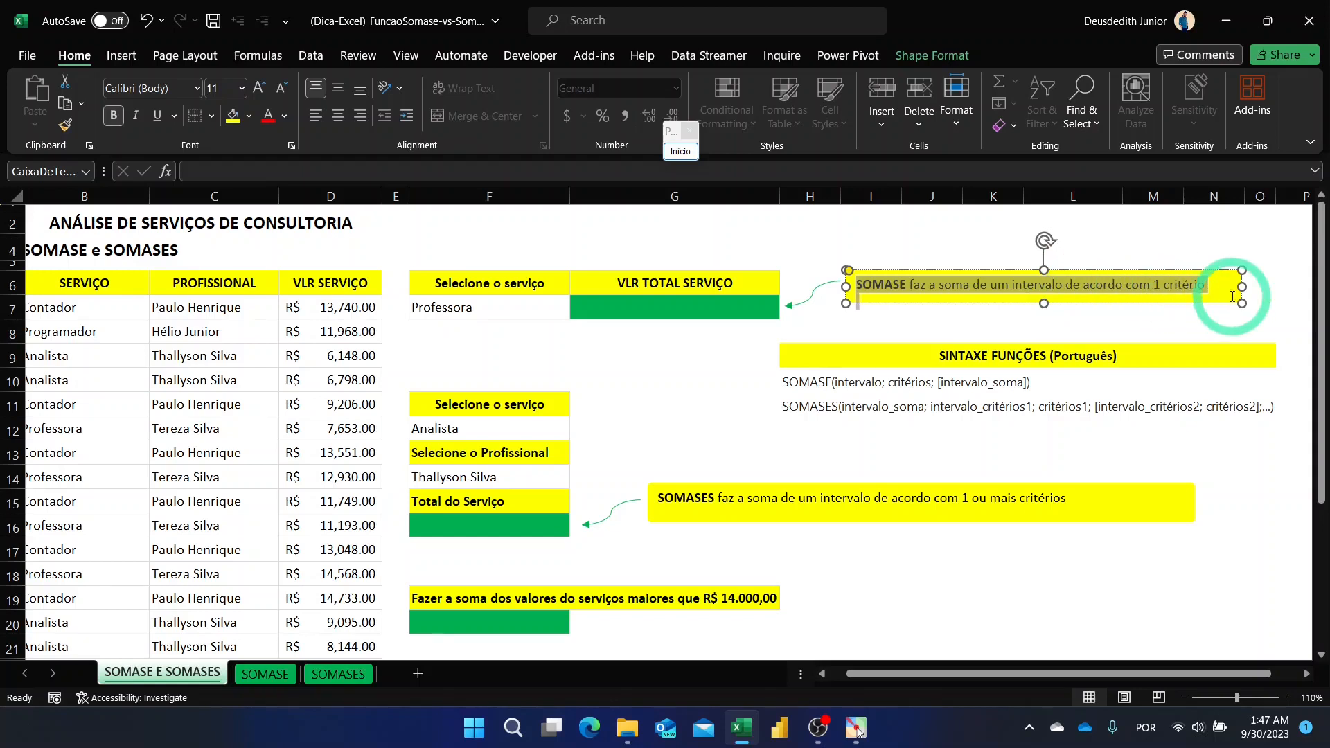
left_click(1136, 307)
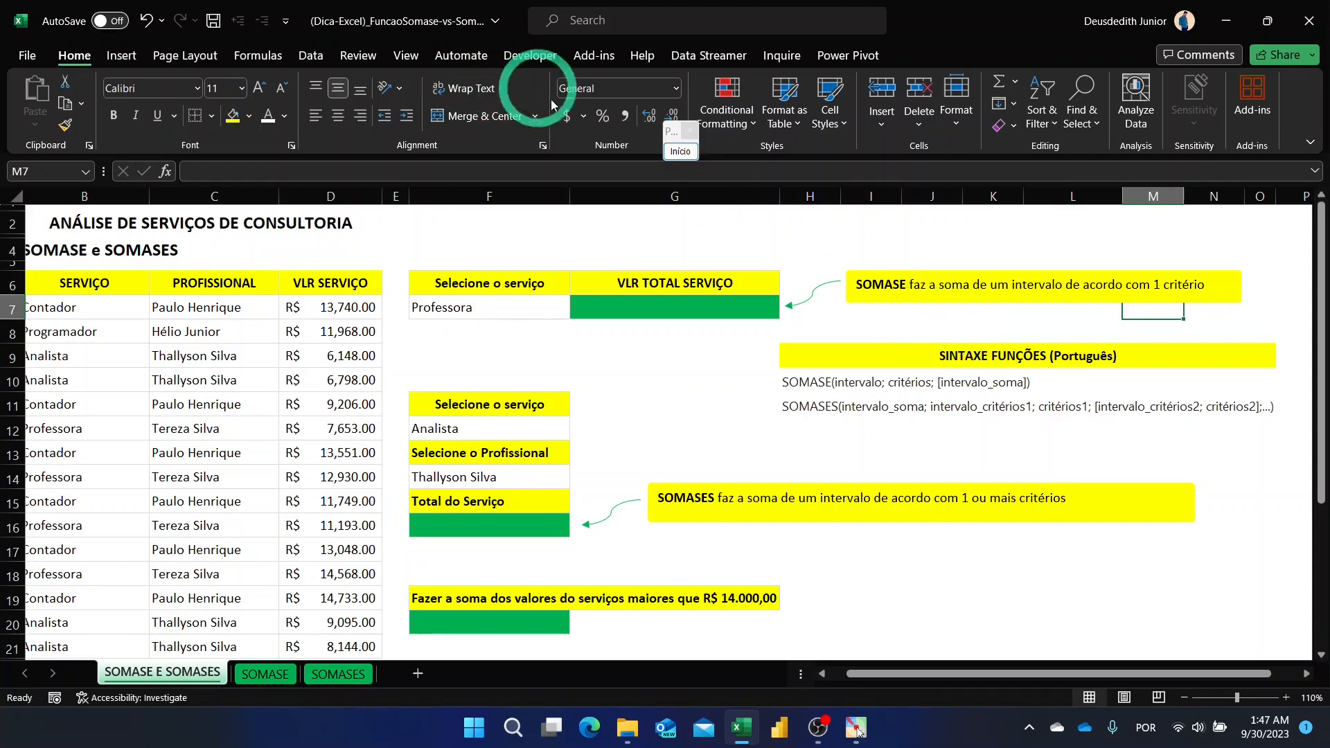
- Annotate the SOMASE syntax line with red arrows pointing at the intervalo and critérios arguments
left_click(679, 151)
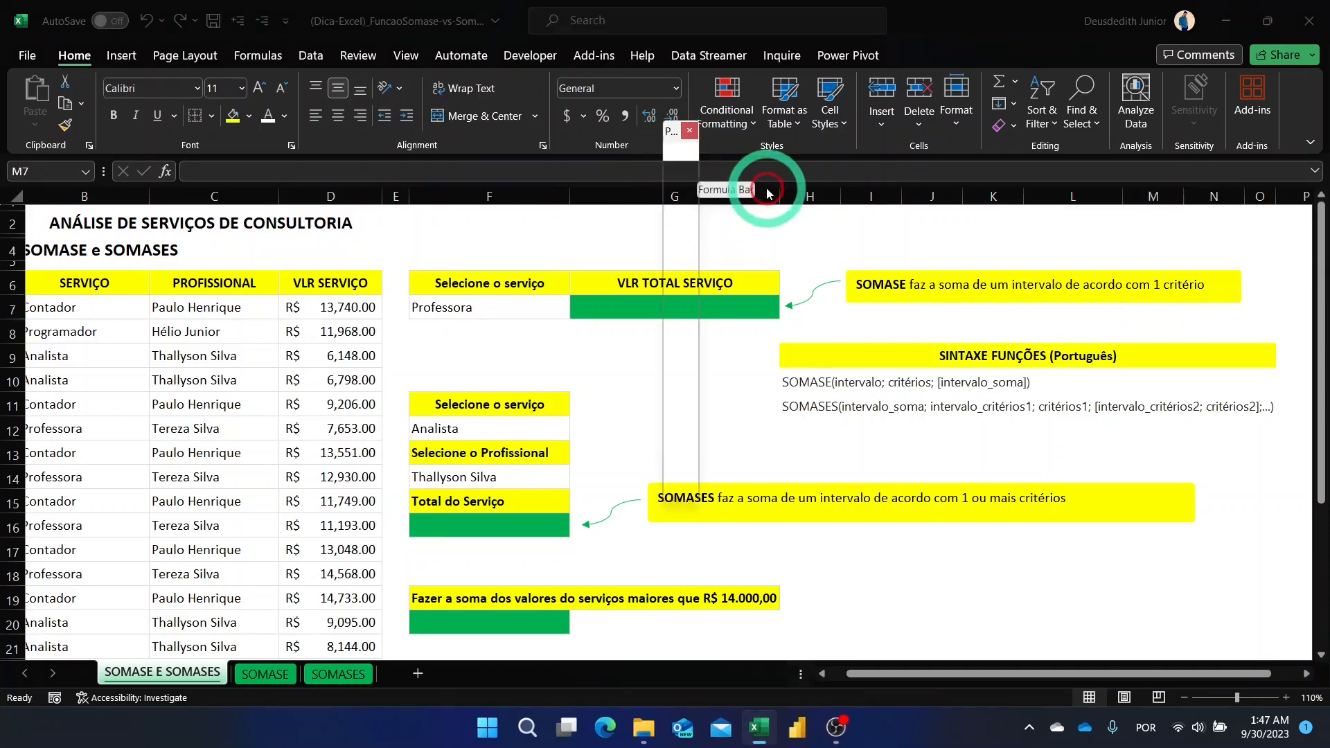
left_click(689, 314)
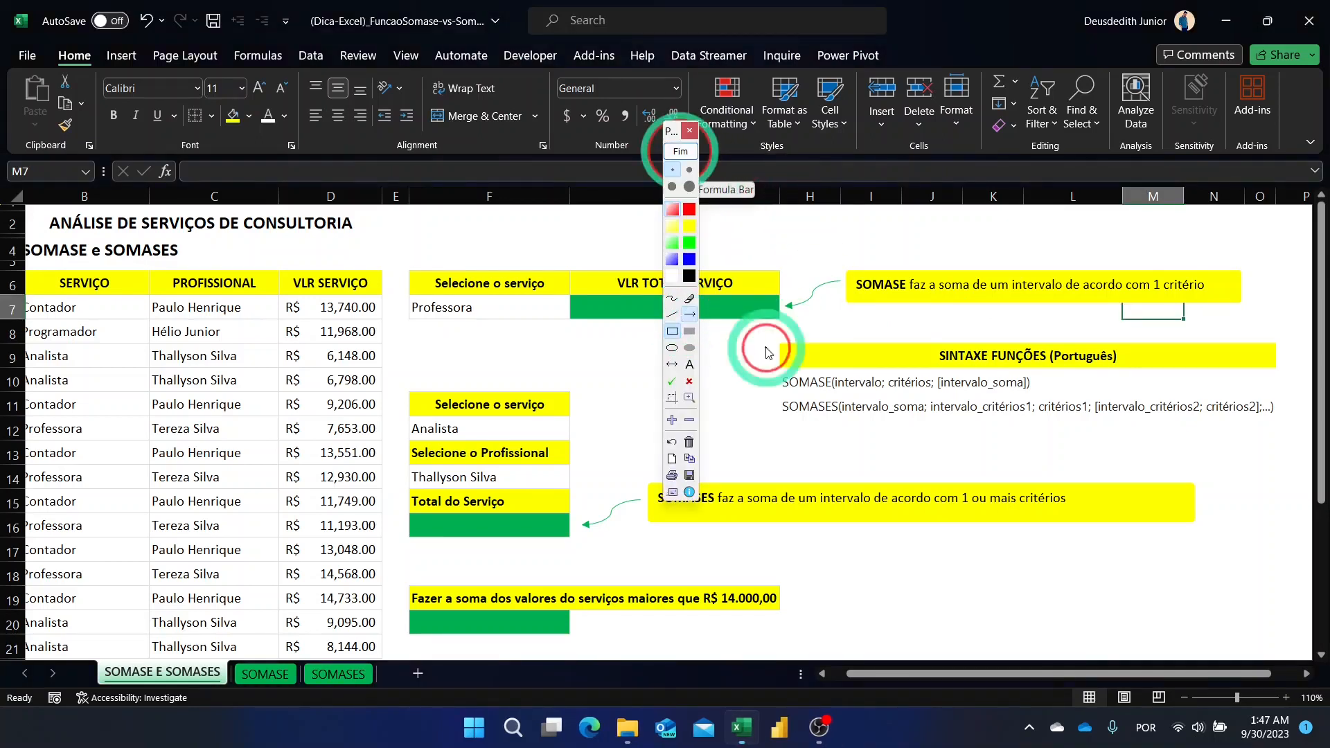
left_click_drag(817, 322, 845, 367)
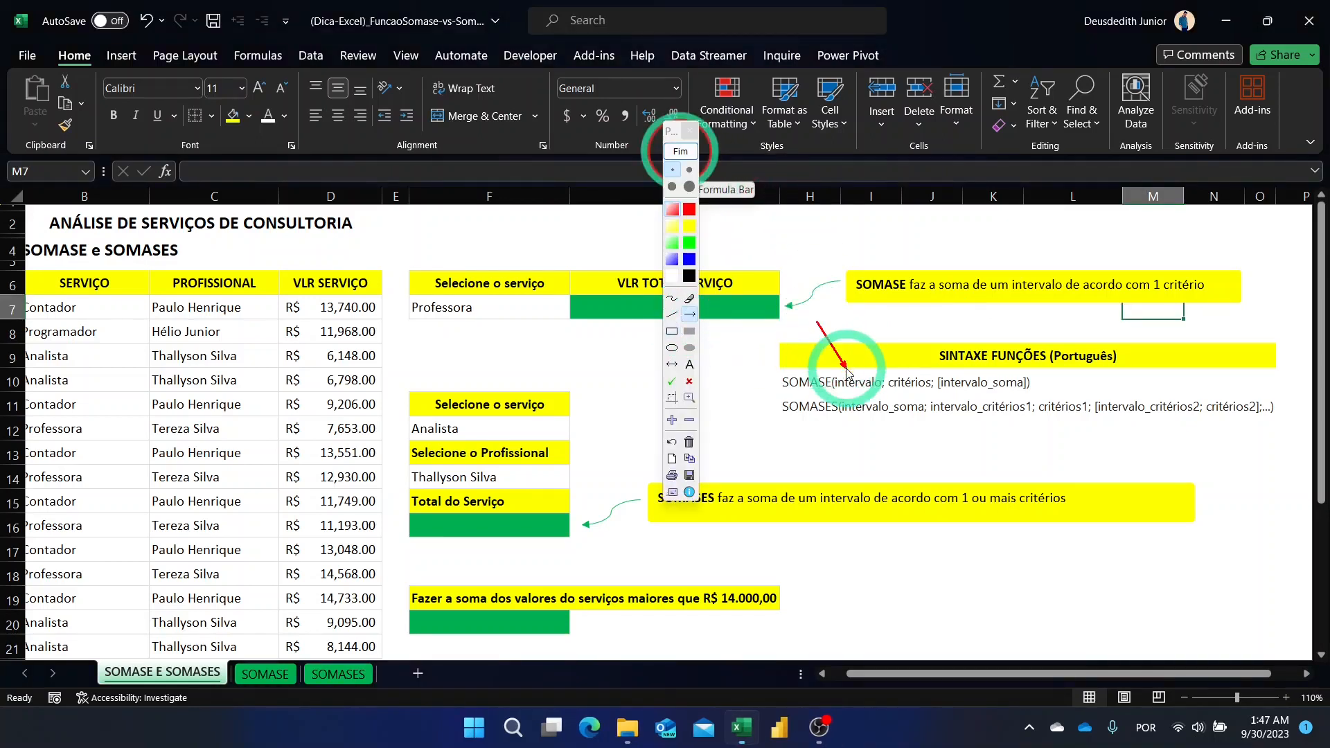
left_click_drag(951, 322, 914, 372)
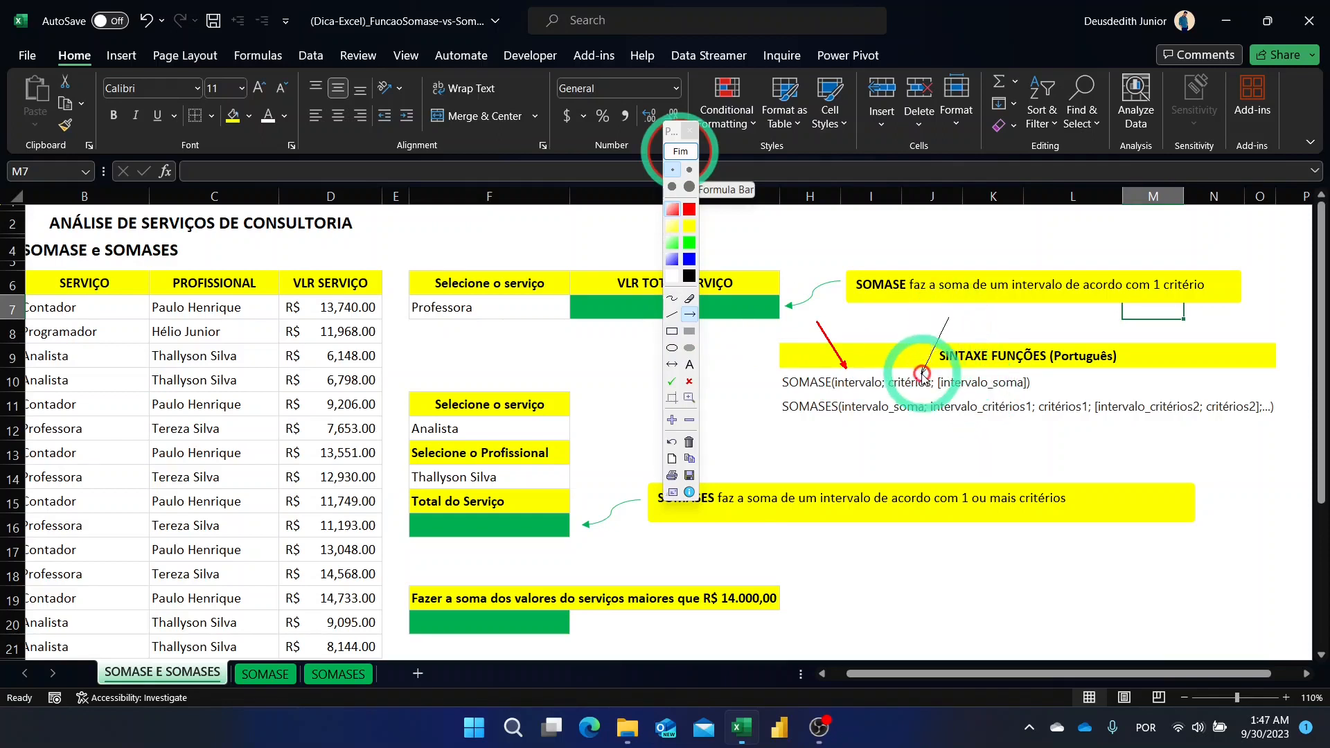
- Draw red boxes around the [intervalo_soma] and intervalo arguments of SOMASE, and end the screen annotation
left_click(672, 333)
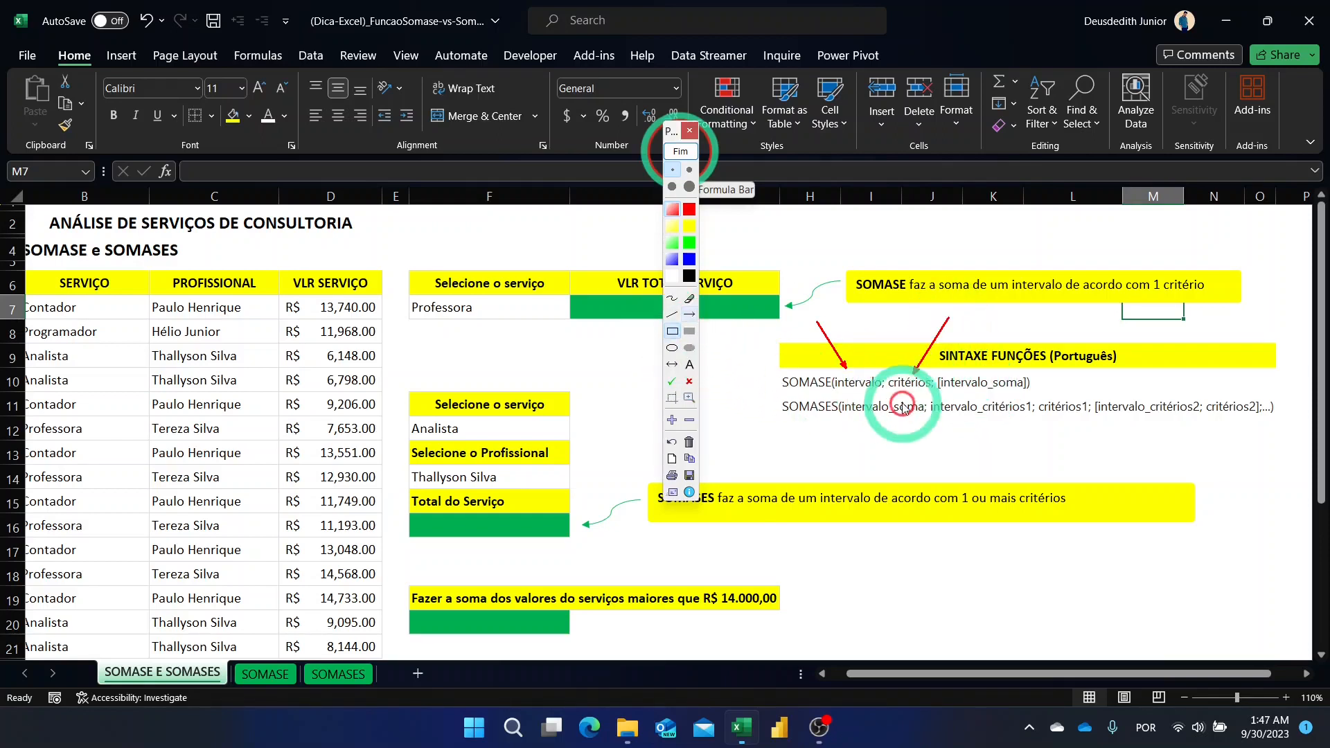
left_click_drag(949, 378, 1033, 396)
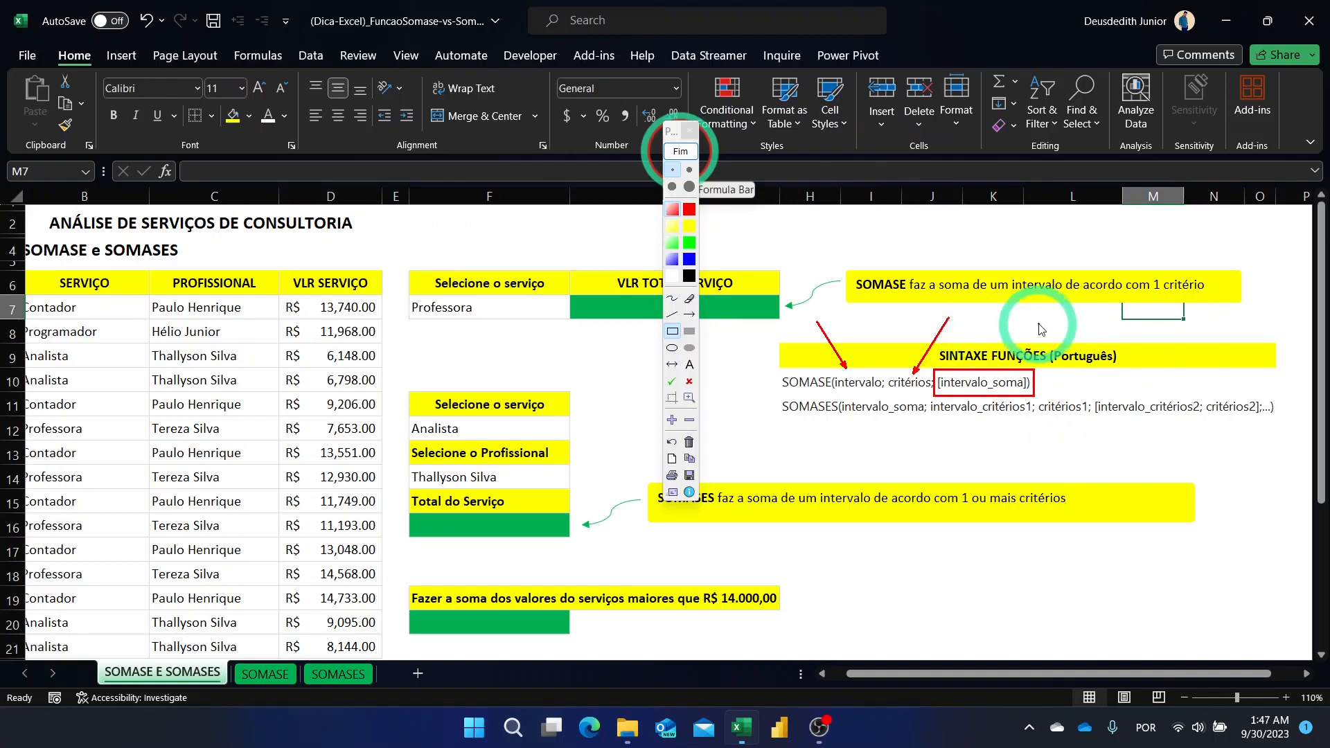
mouse_move(1069, 310)
left_mouse_down()
mouse_move(948, 412)
mouse_move(932, 401)
left_mouse_up()
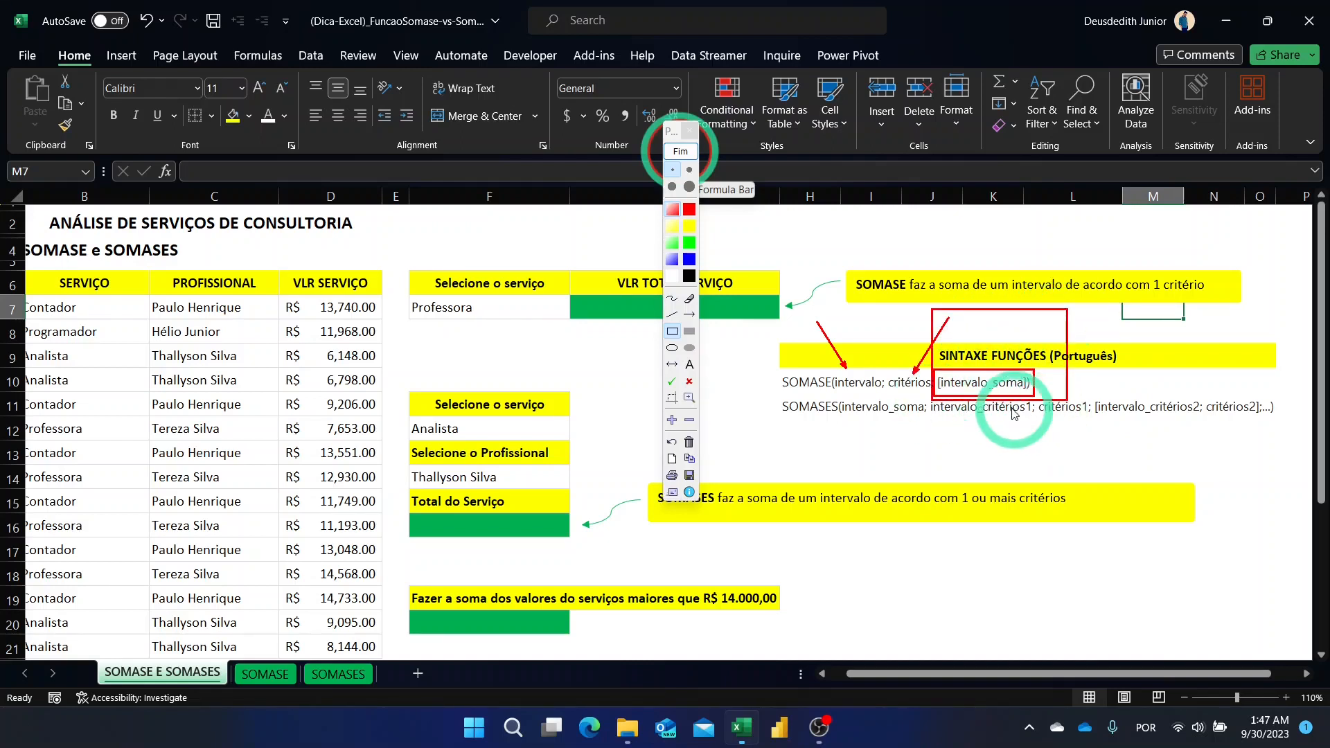
left_click_drag(825, 370, 885, 396)
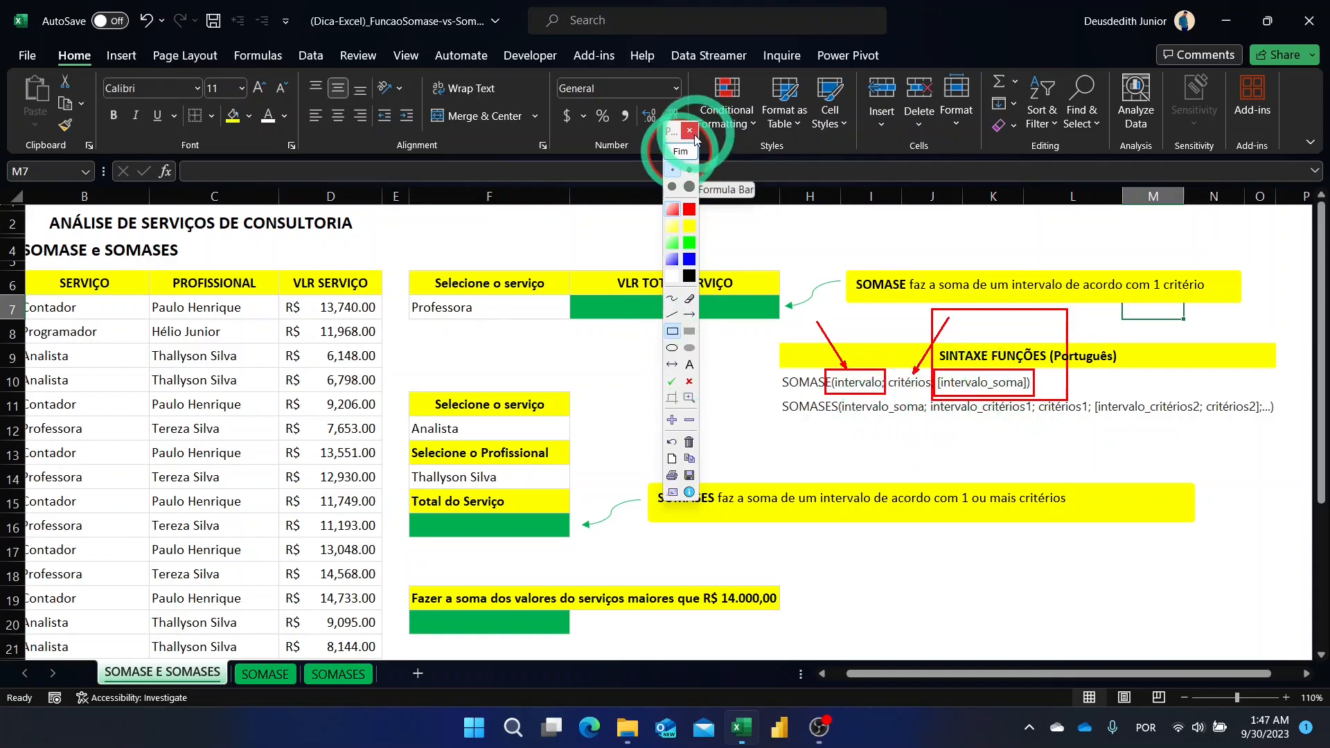
left_click(686, 154)
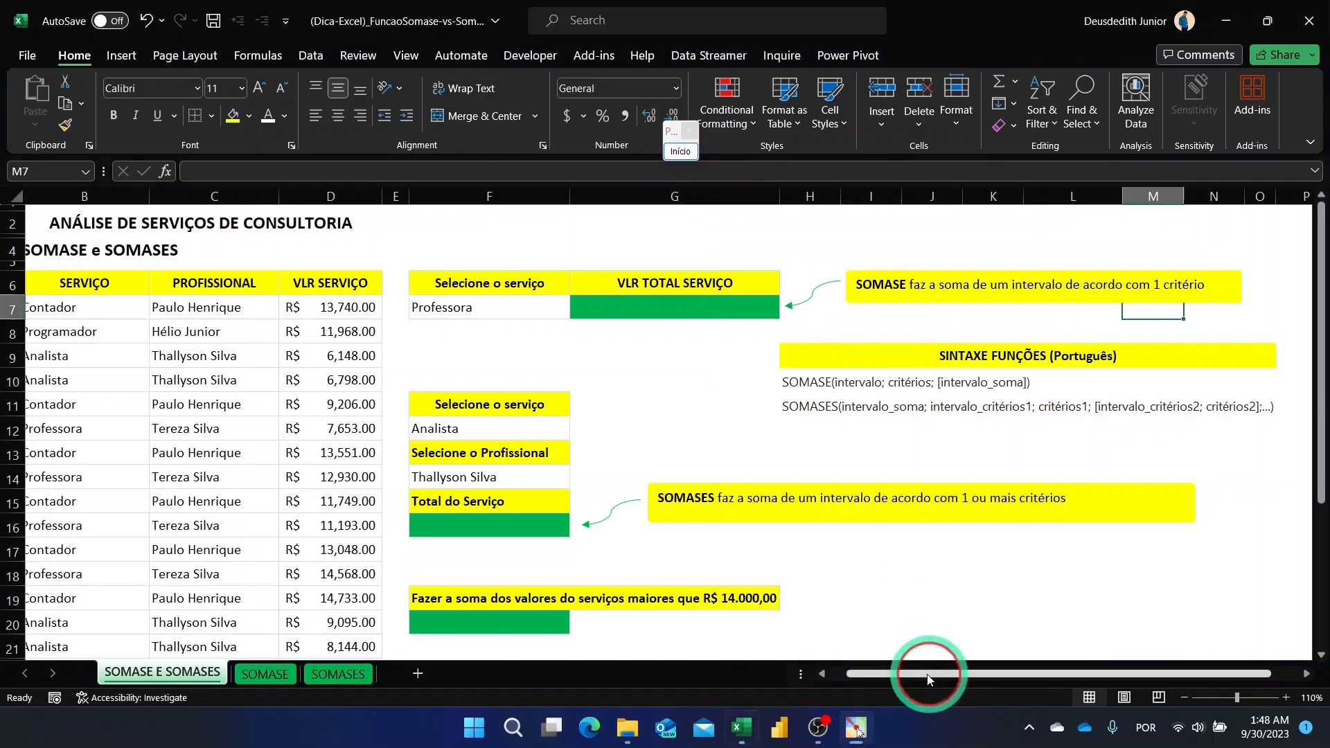
- Examine the VLR SERVIÇO values in column D against the criterion of being greater than R$ 14.000,00
left_click_drag(861, 677, 844, 678)
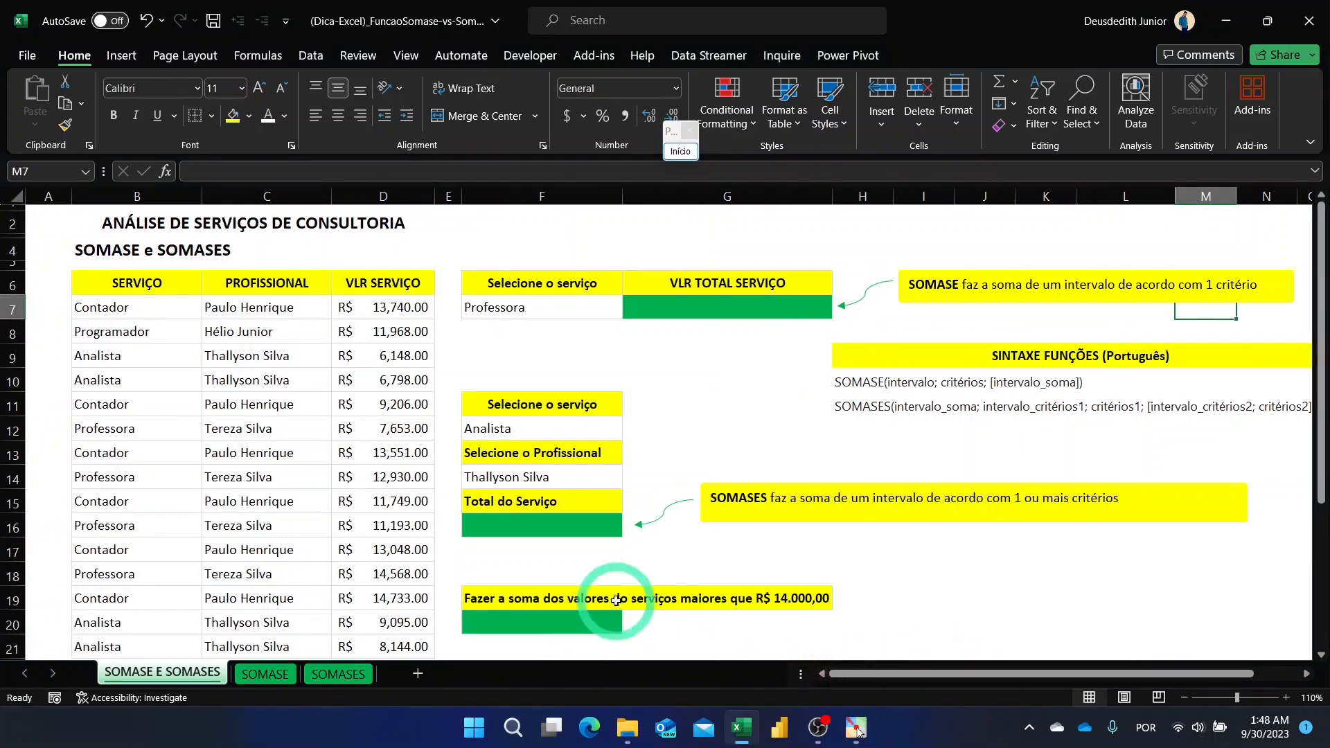
left_click(498, 598)
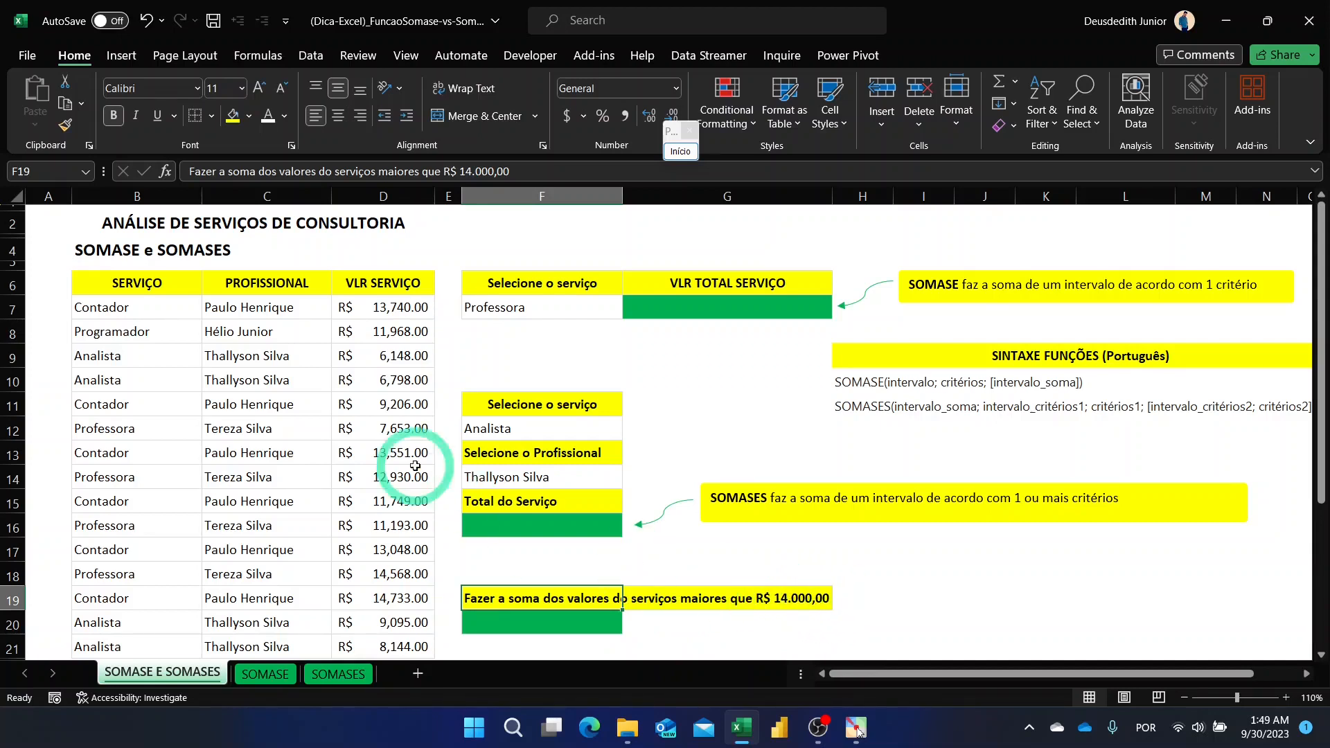
left_click_drag(379, 307, 391, 494)
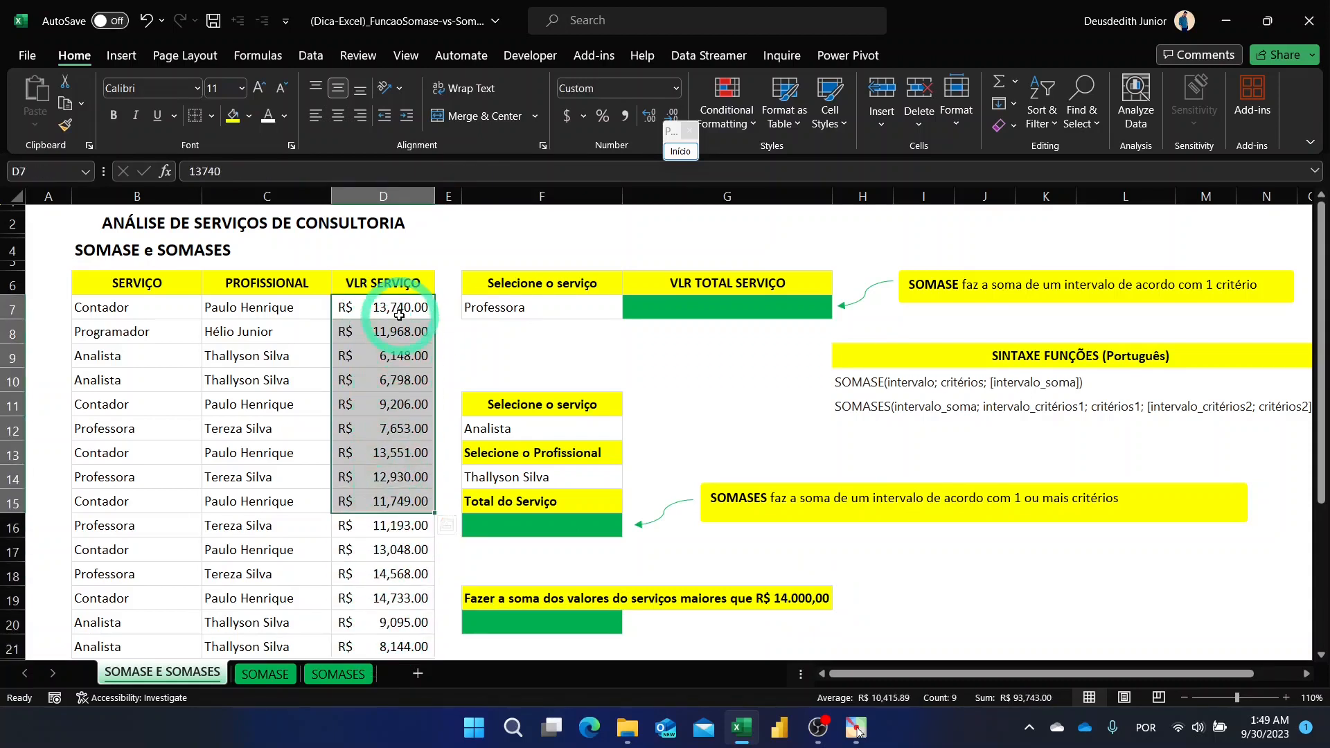
left_click_drag(397, 311, 386, 651)
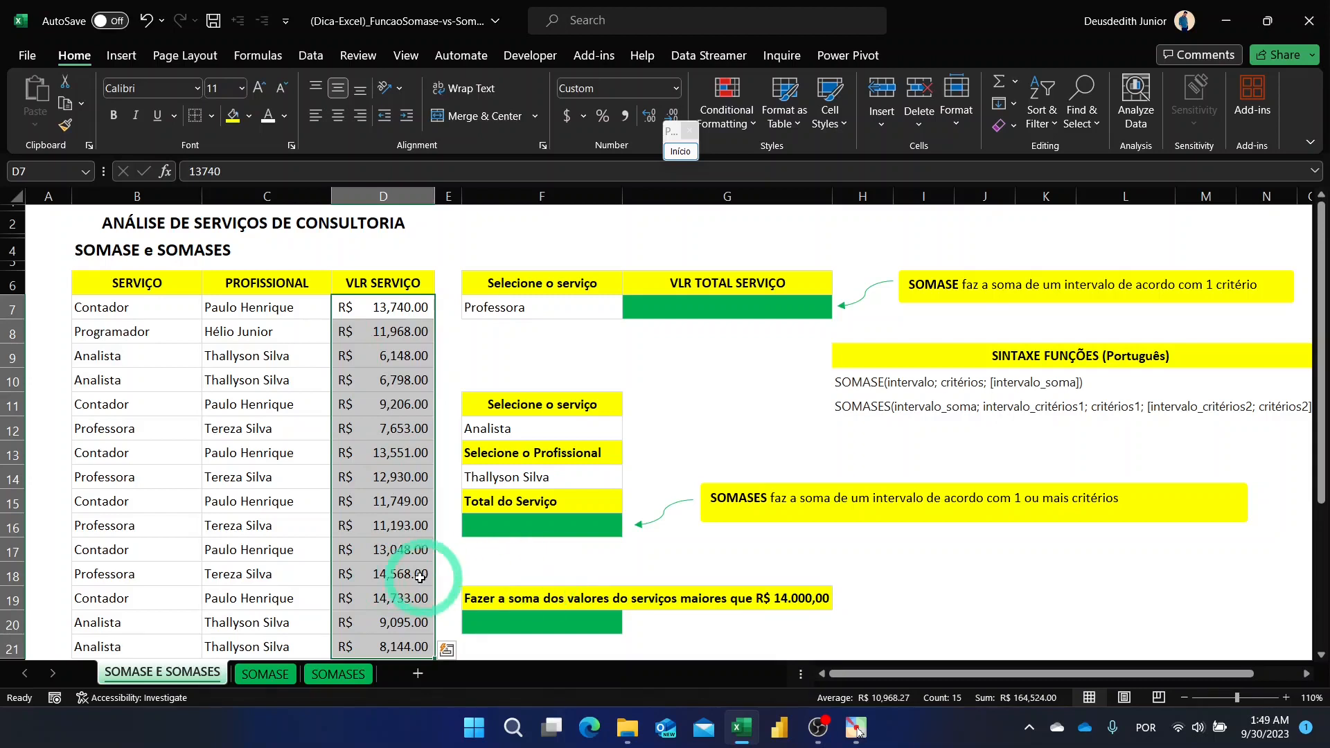
left_click_drag(382, 571, 390, 587)
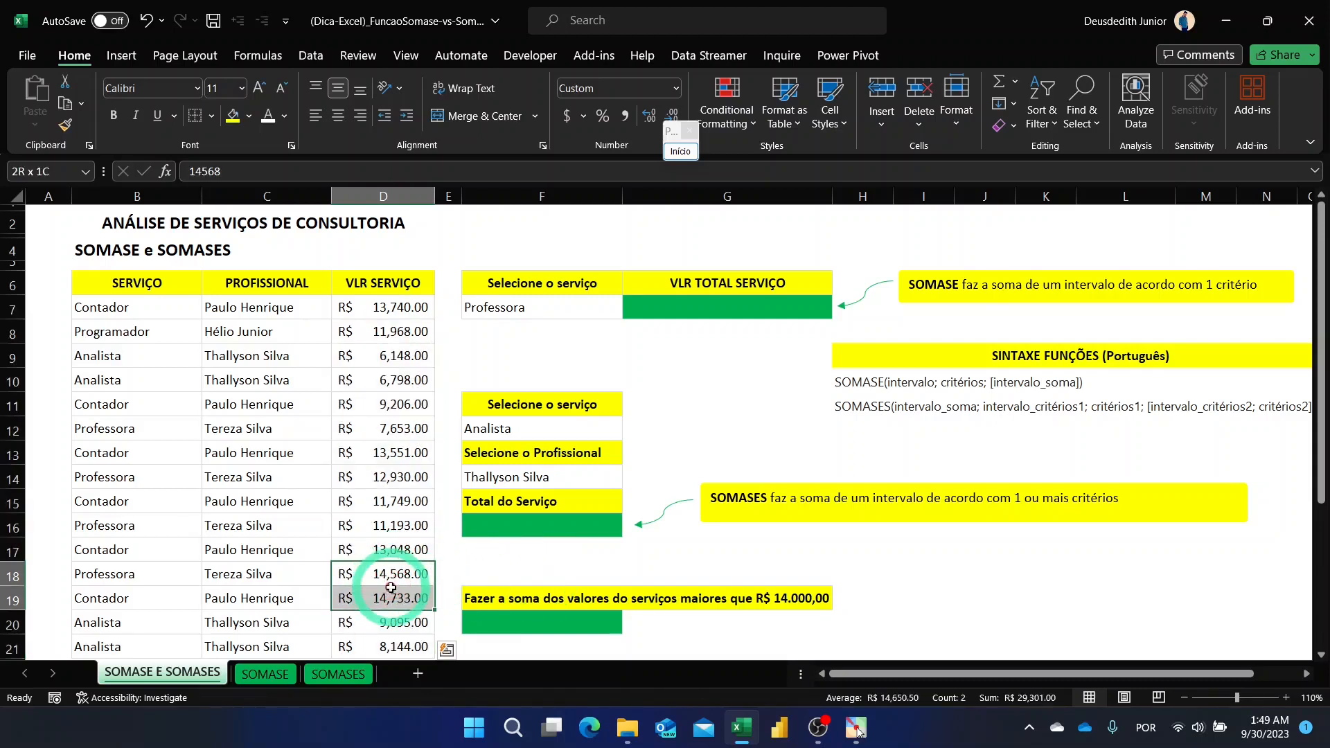
left_click(514, 619)
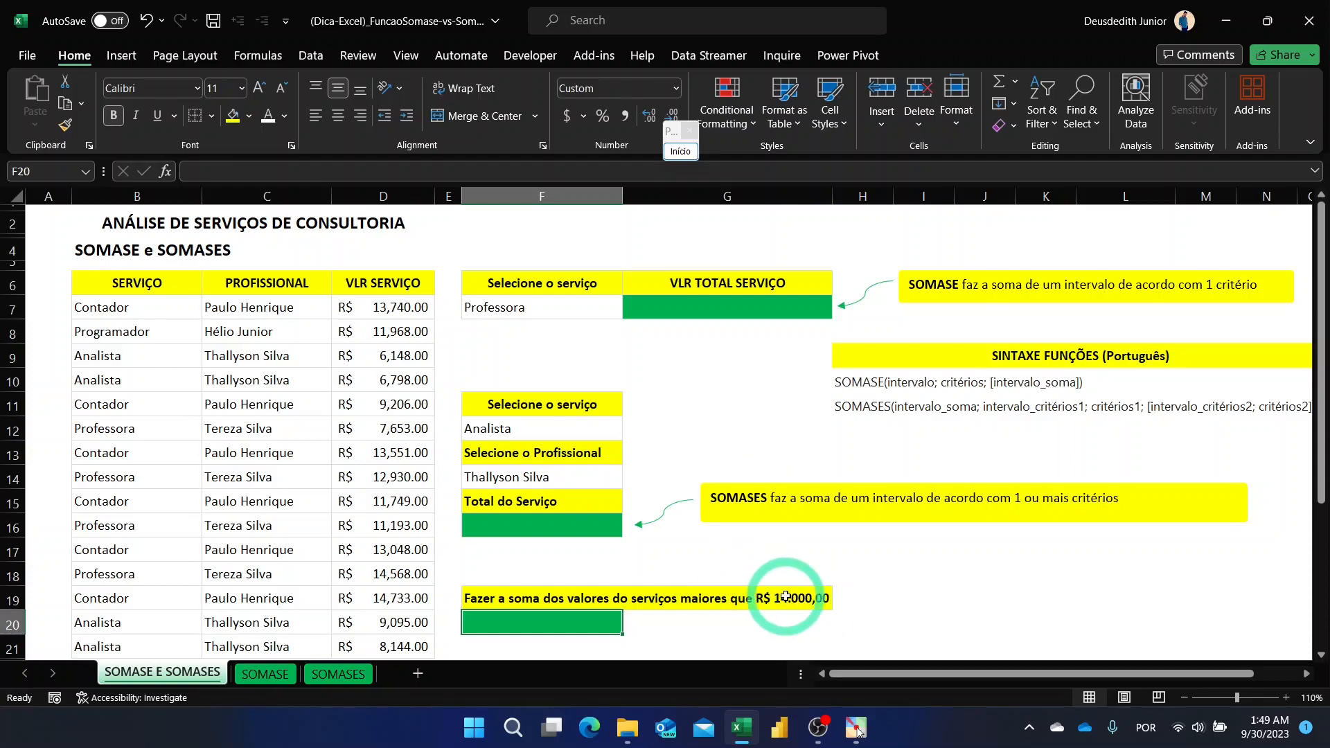
left_click_drag(404, 305, 414, 627)
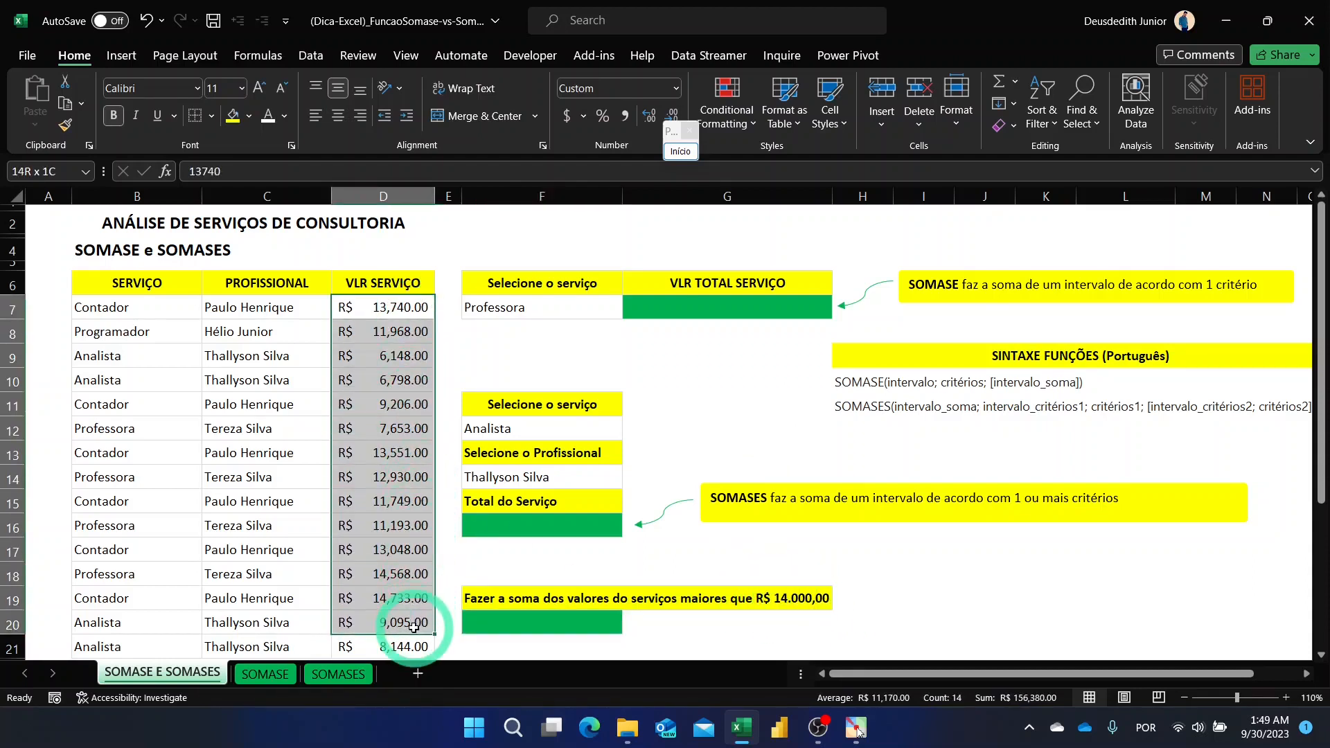
- Write the formula =SUMIF(D7:D21,">14000") in F20 to add up the service values above R$ 14.000,00
left_click(512, 625)
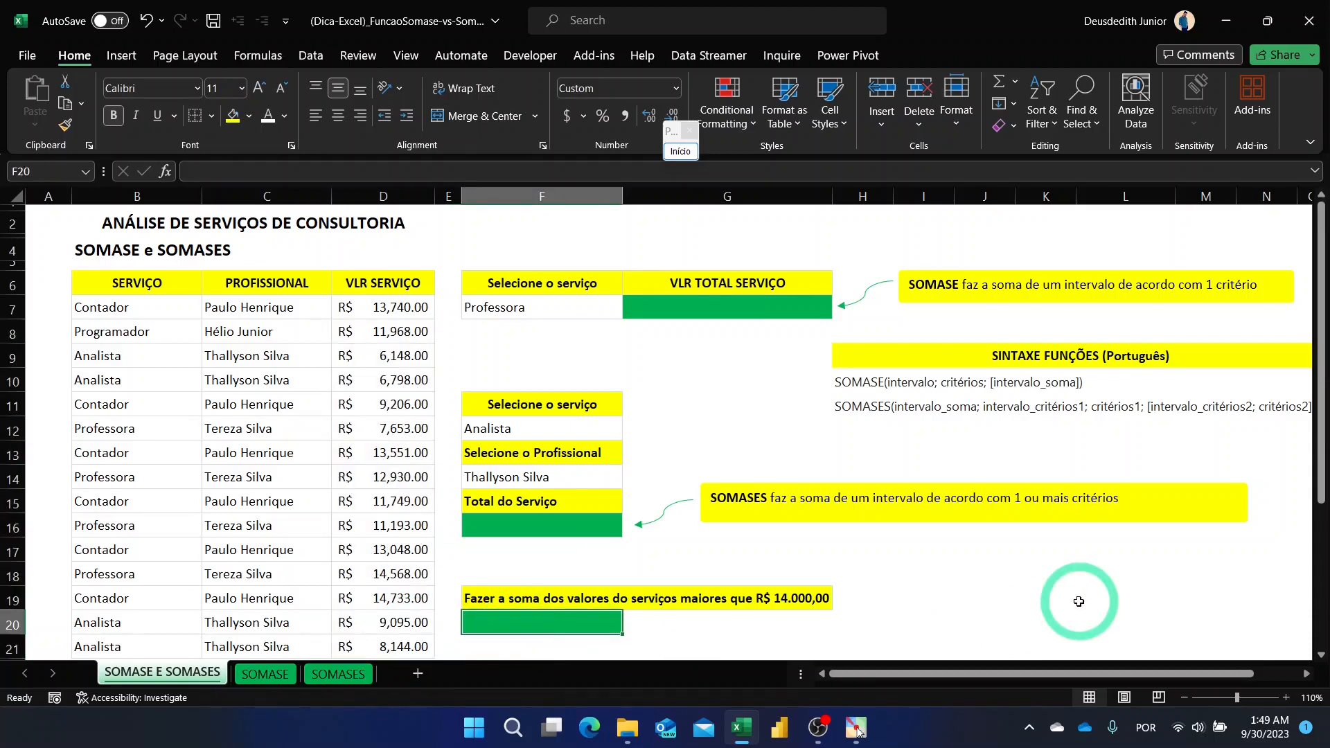
type("=sumi")
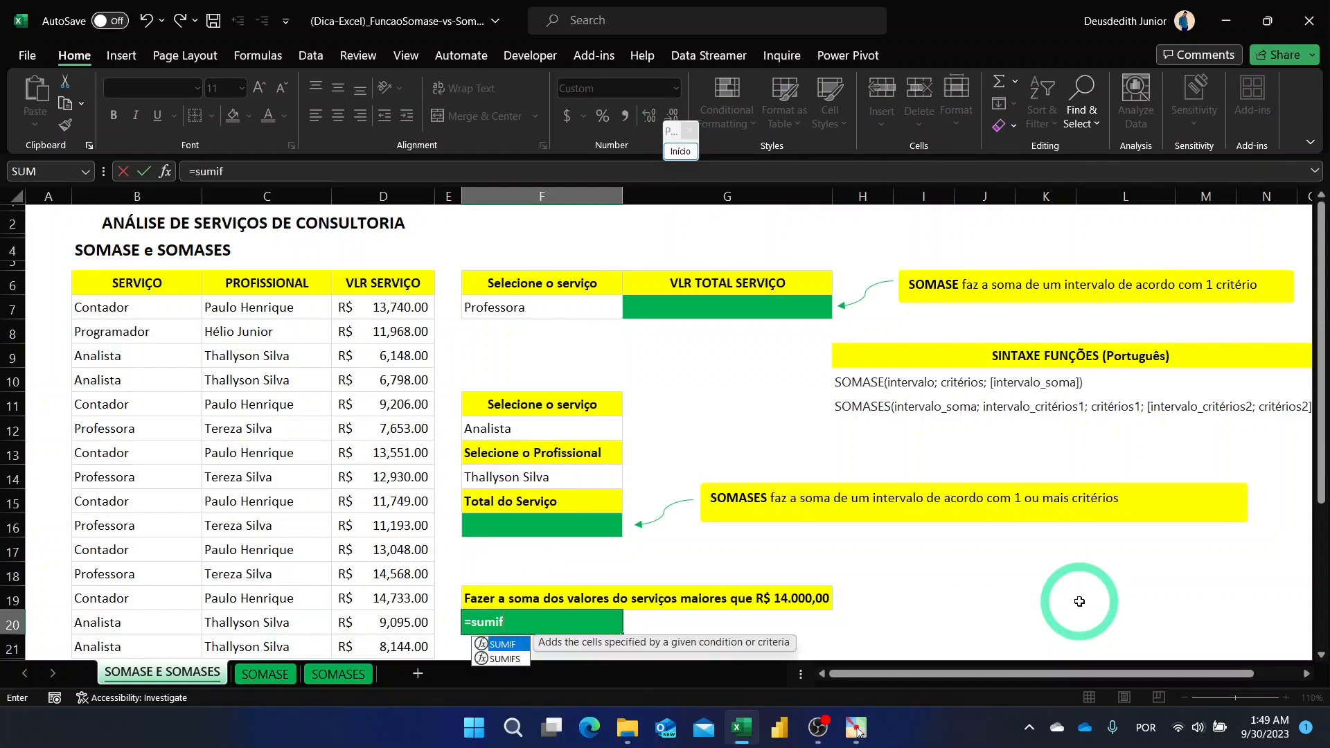
type("f")
key("Tab")
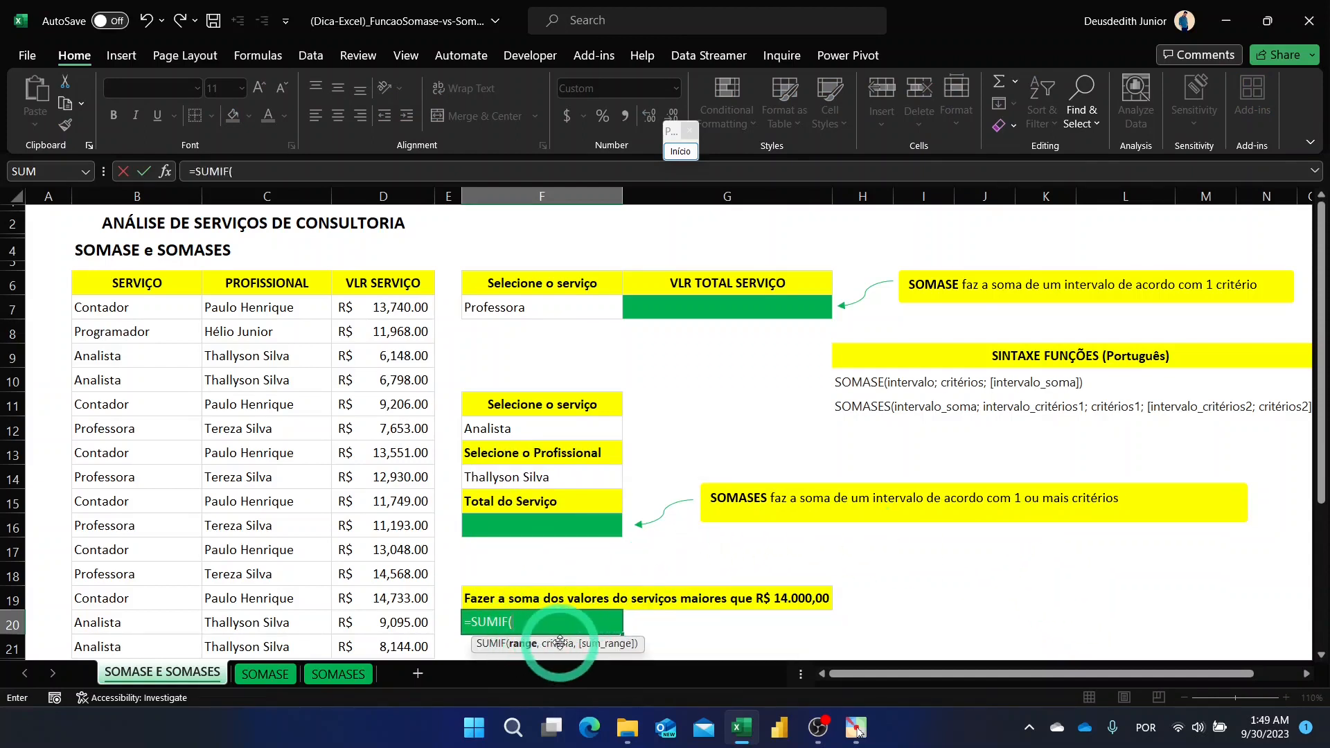
left_click_drag(560, 642, 560, 570)
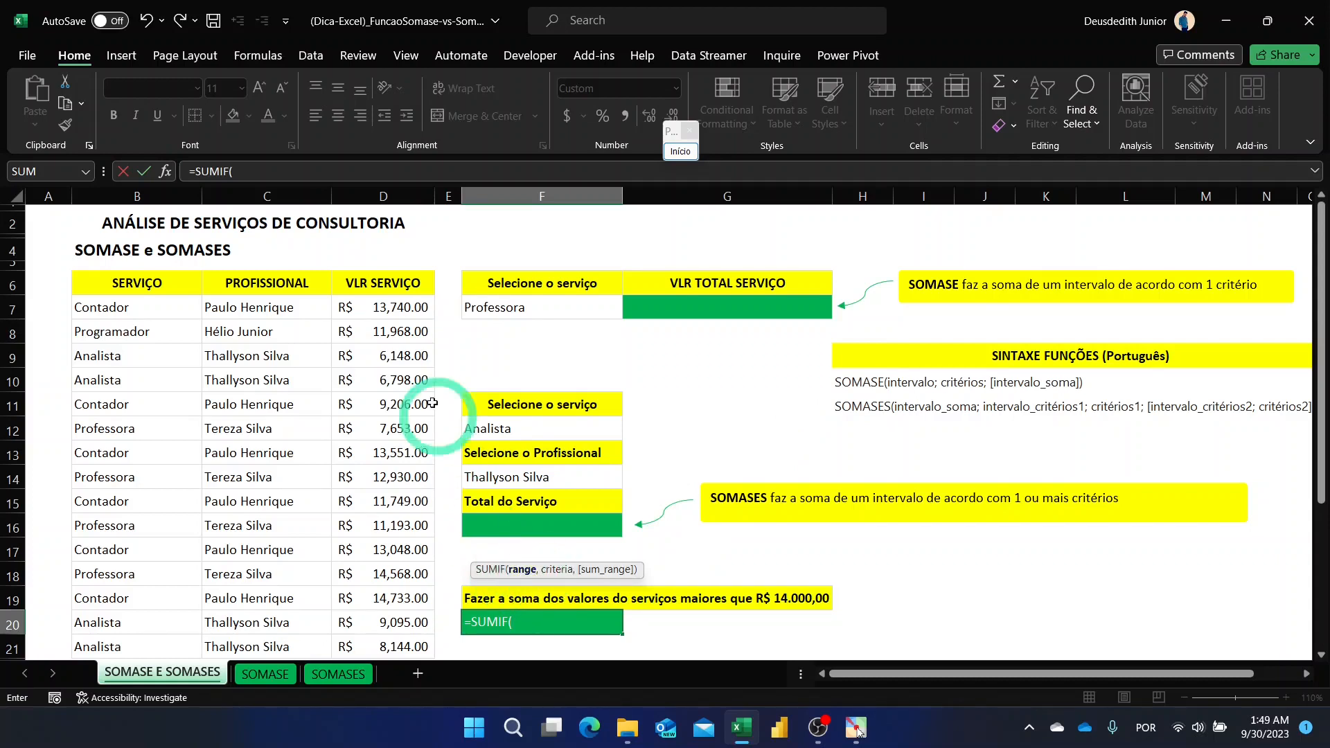
left_click_drag(392, 307, 386, 647)
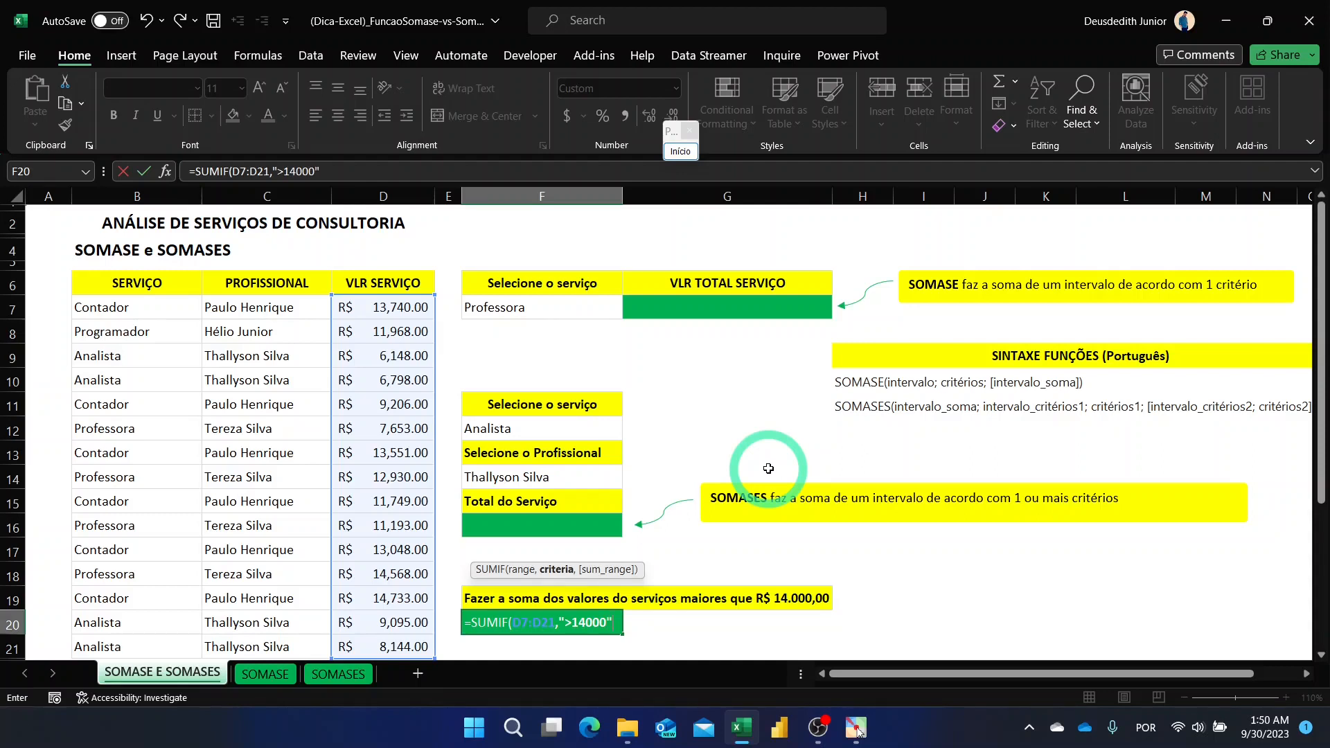
type(")")
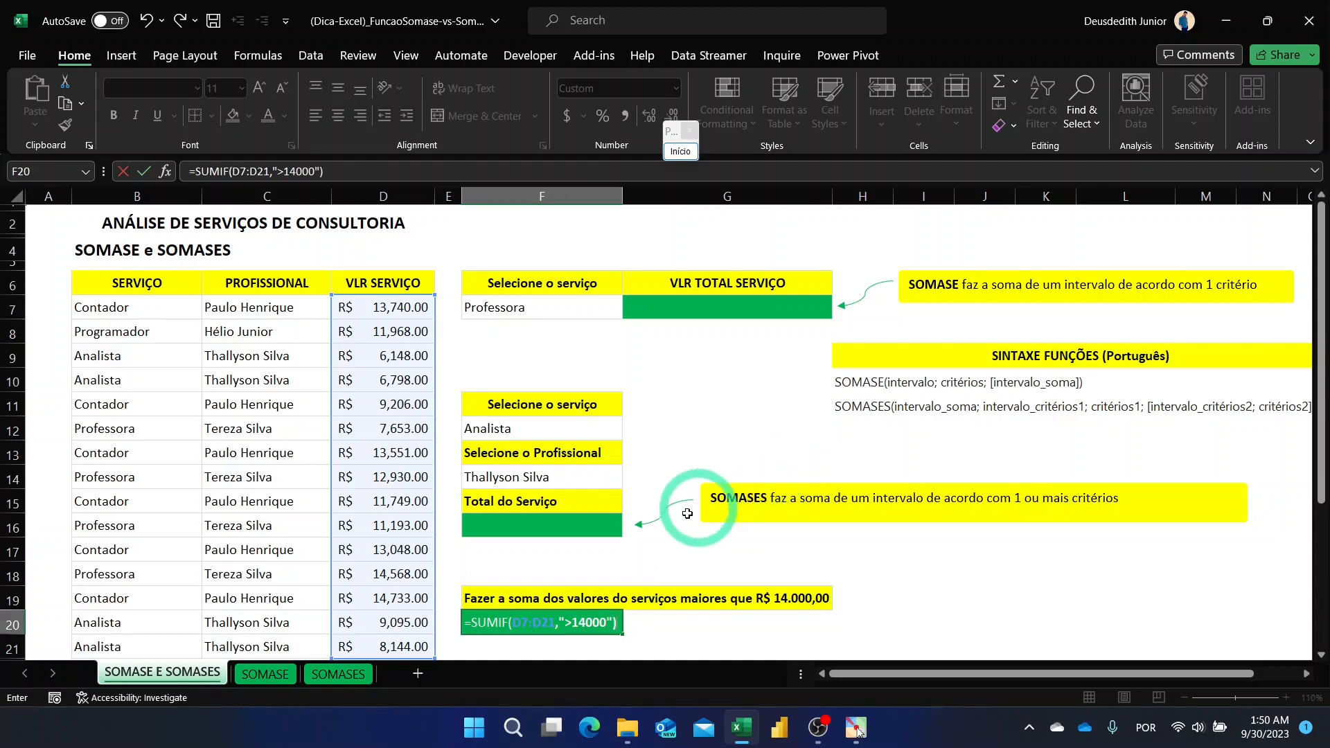
- Draw red annotation boxes around the ">14000" criterion and the VLR SERVIÇO values, and end the screen annotation
left_click(680, 151)
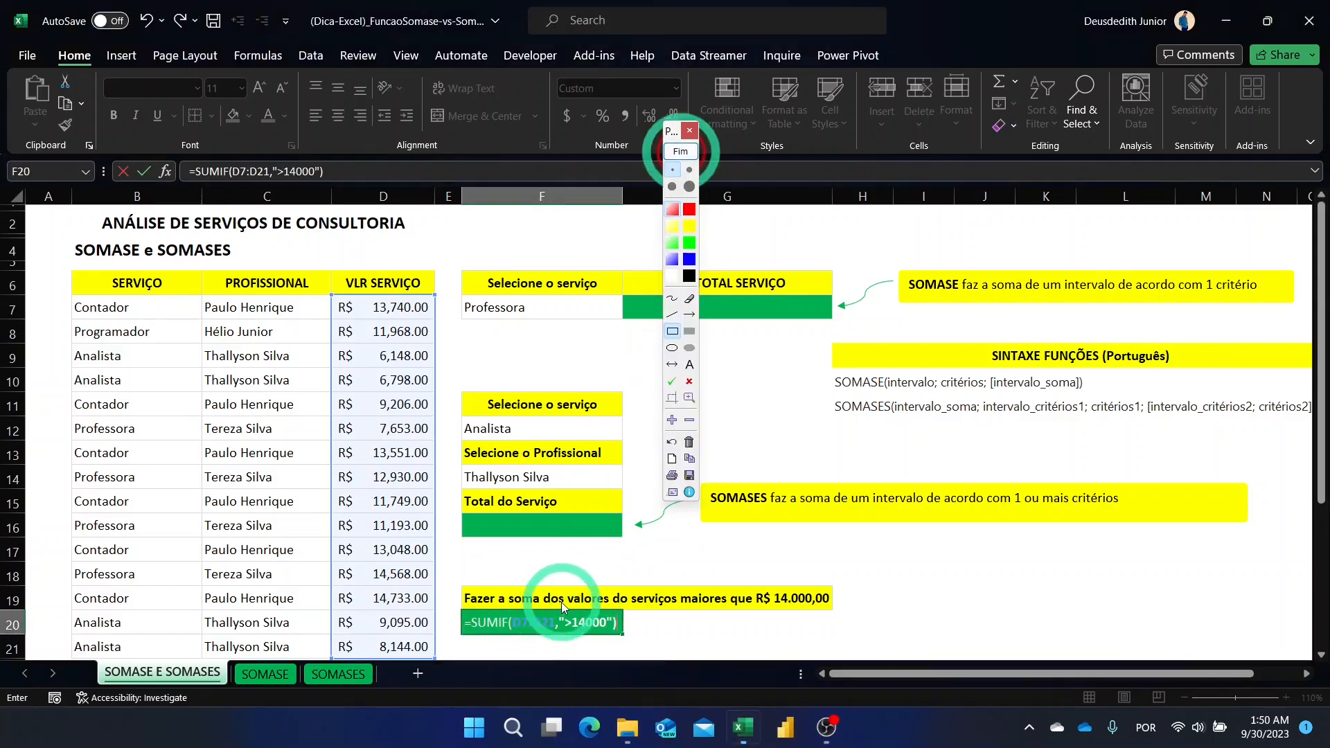
left_click_drag(563, 604, 628, 641)
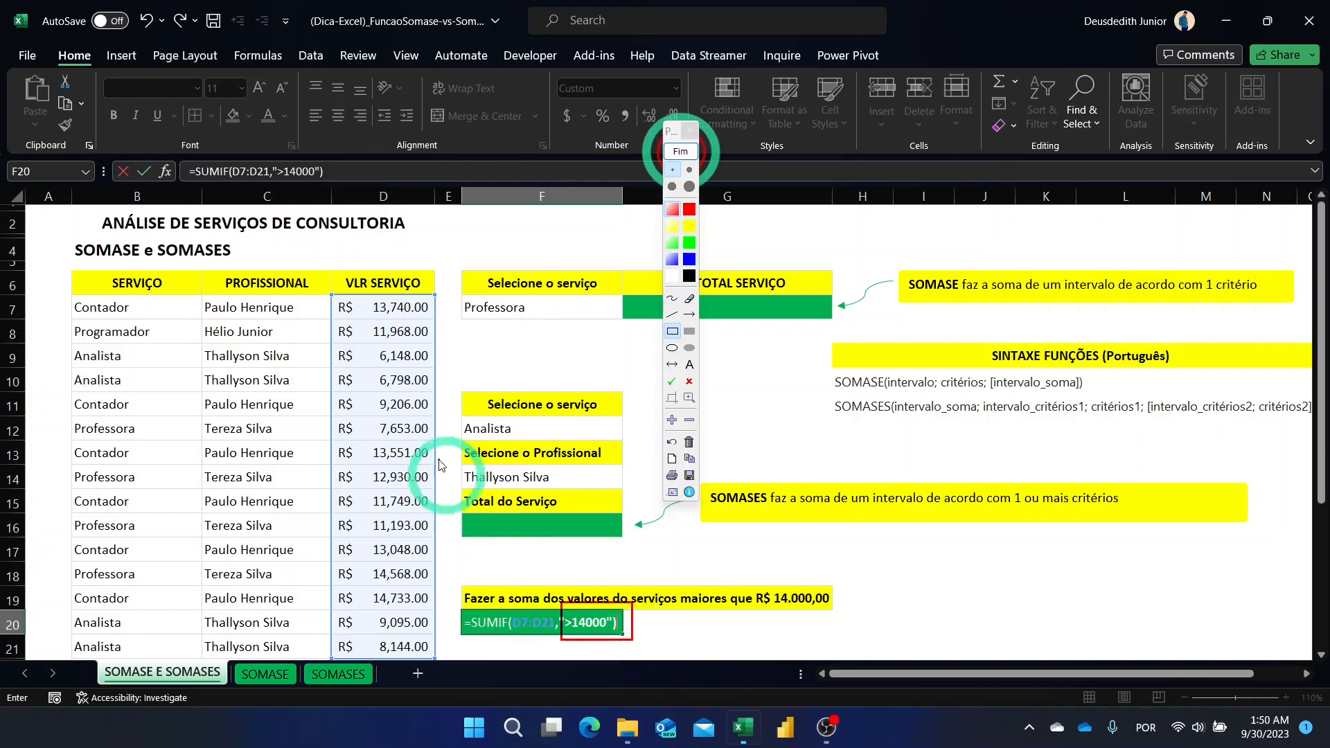
mouse_move(330, 289)
left_mouse_down()
mouse_move(367, 299)
mouse_move(392, 621)
mouse_move(440, 656)
left_mouse_up()
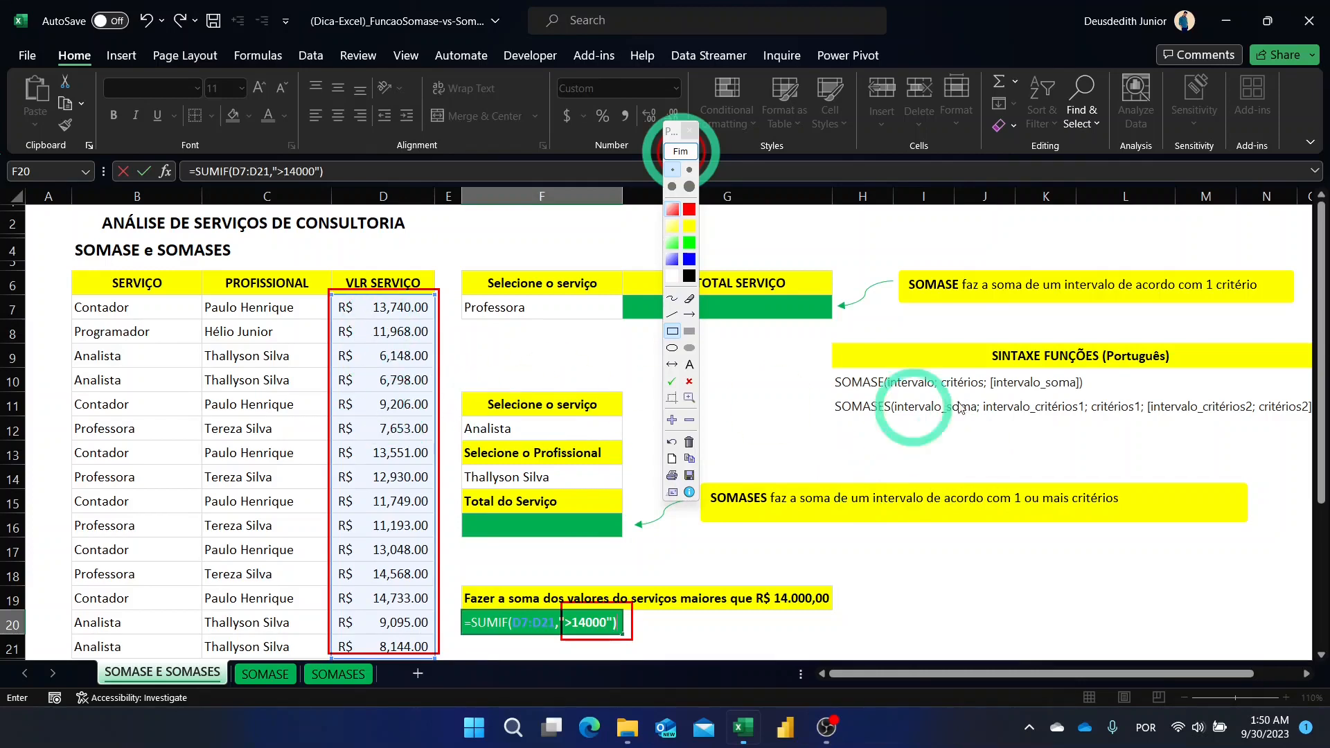
left_click(680, 151)
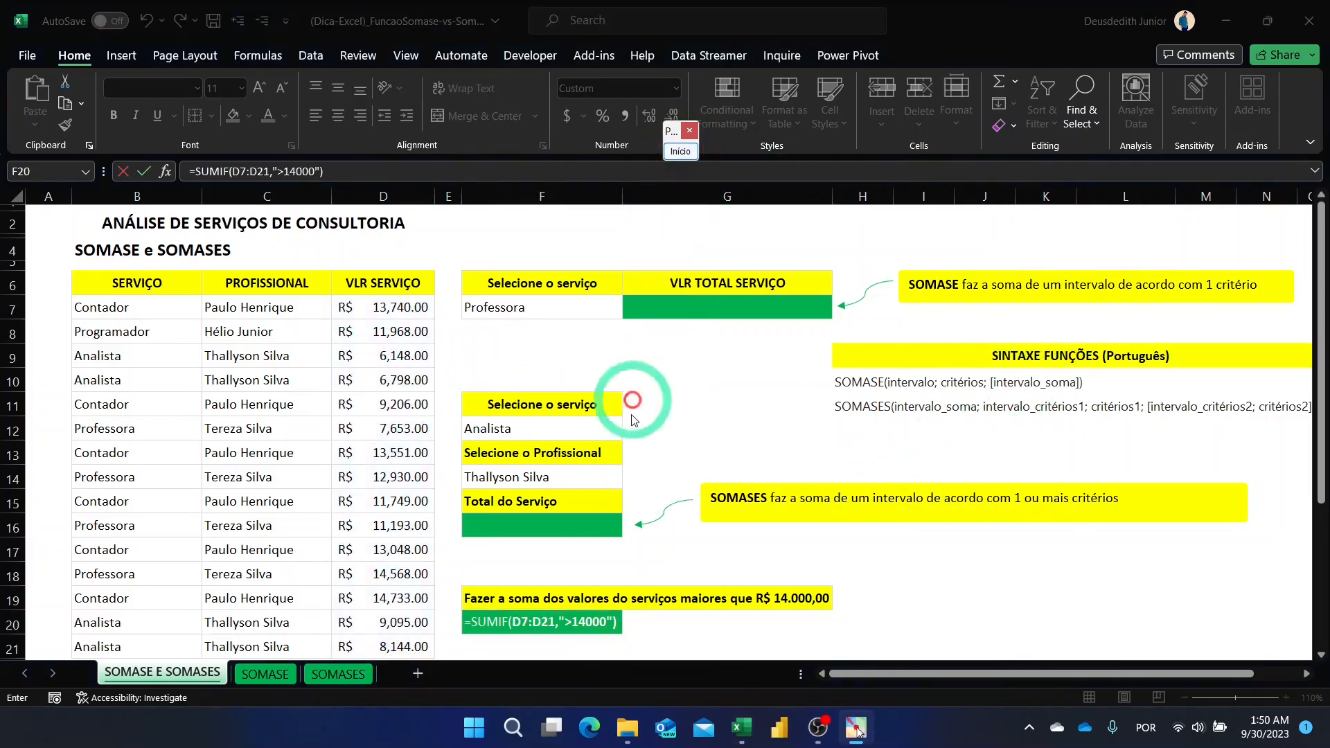
- Remove the stray closing bracket from the F20 formula and commit it as =SUMIF(D7:D21,">14000")
left_click(355, 172)
type("]")
key("Return")
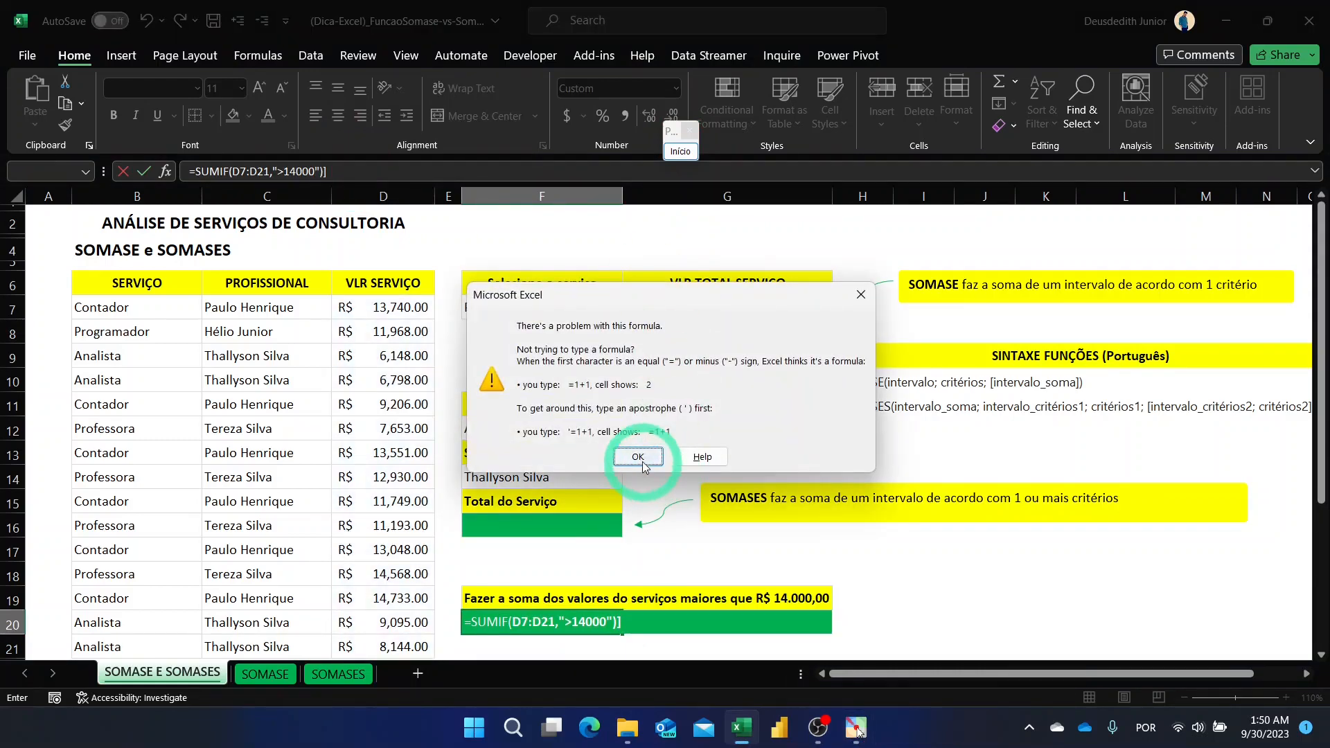
left_click(638, 457)
left_click(378, 174)
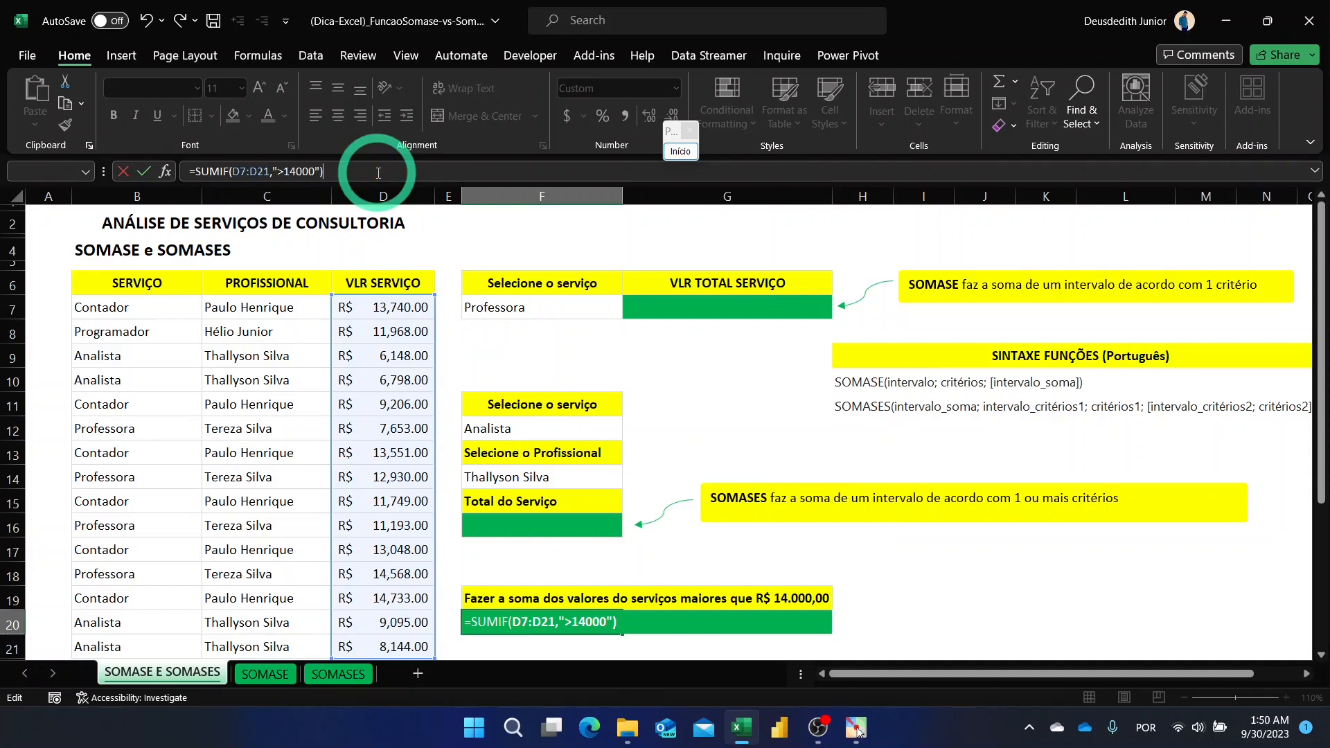
key("Return")
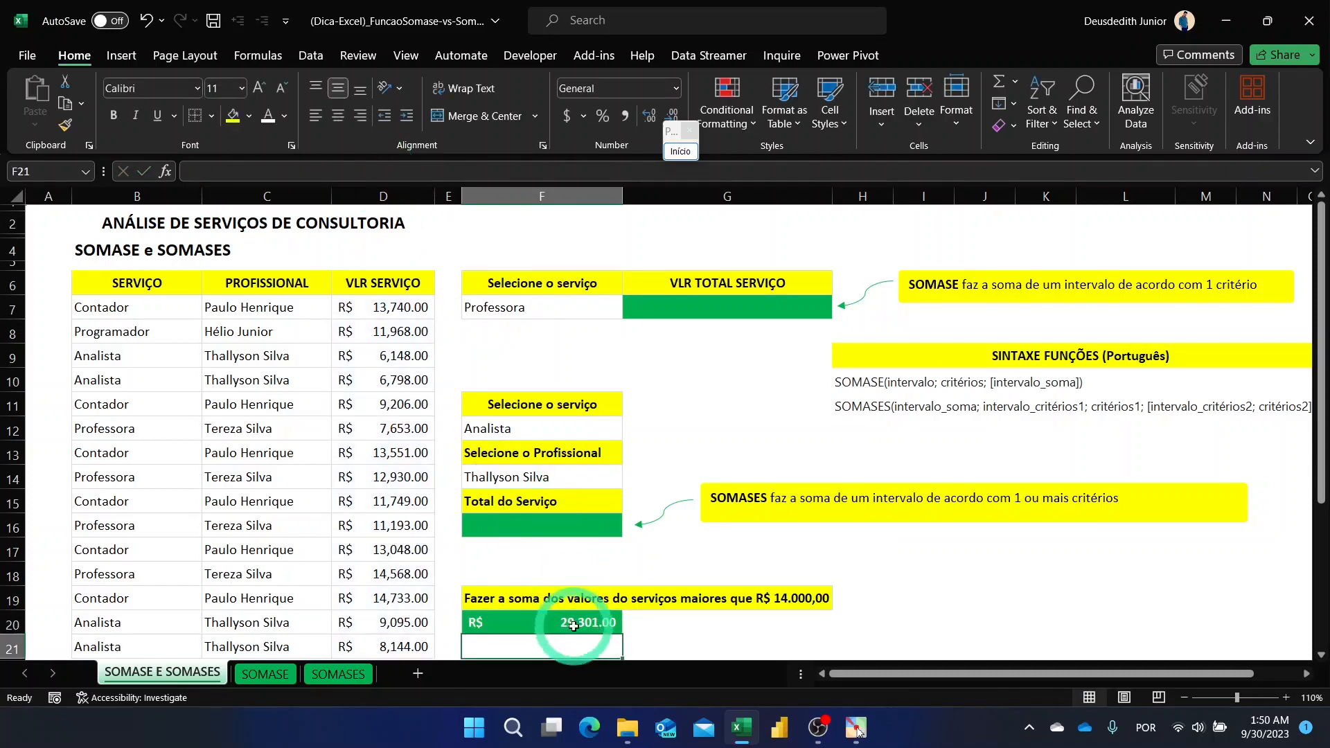
- Check the F20 total against the status bar sum of the service values in D18:D19
left_click(551, 623)
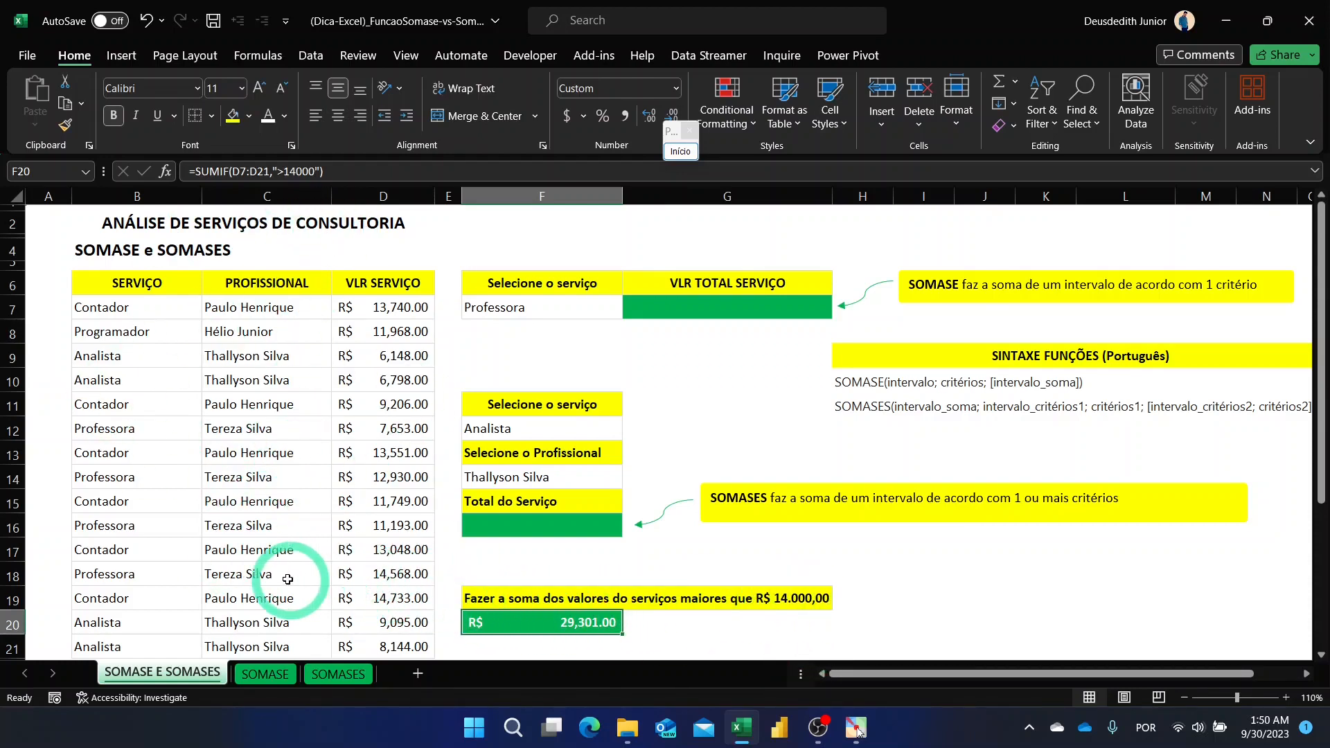
left_click(234, 572)
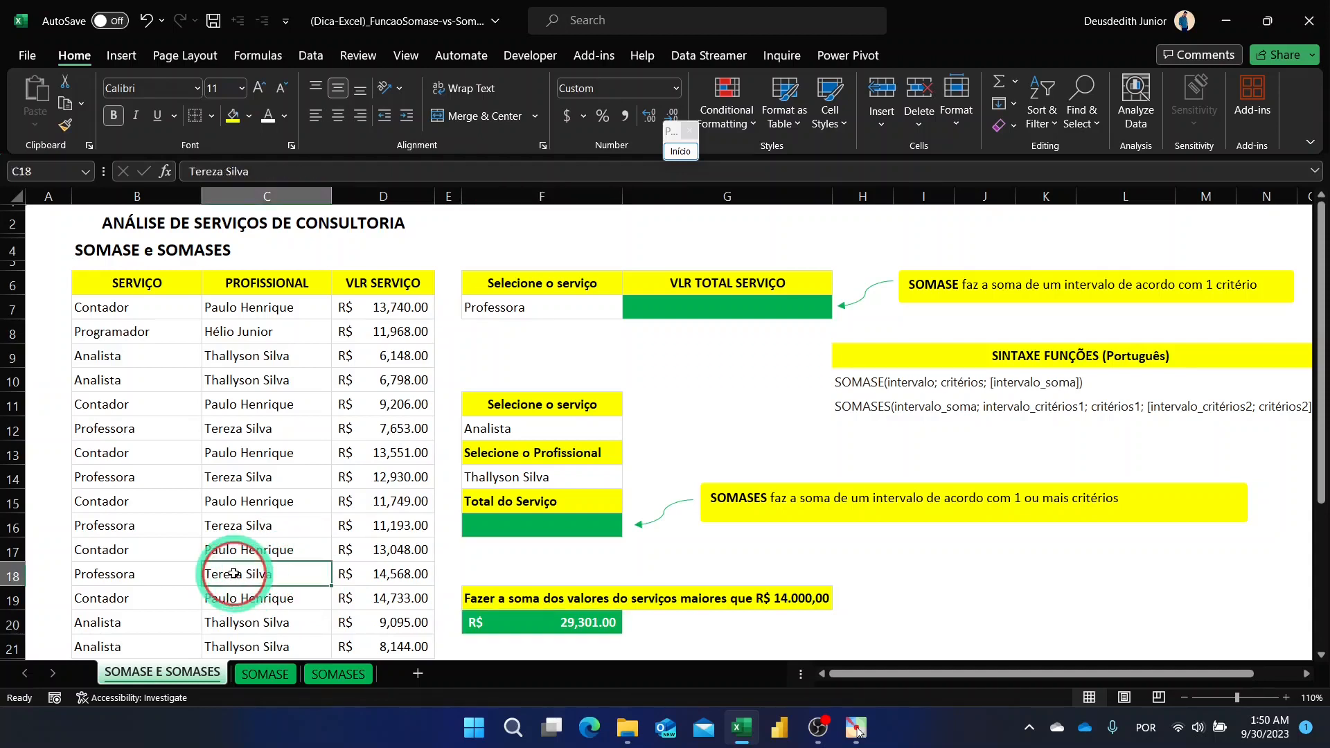
left_click(268, 600)
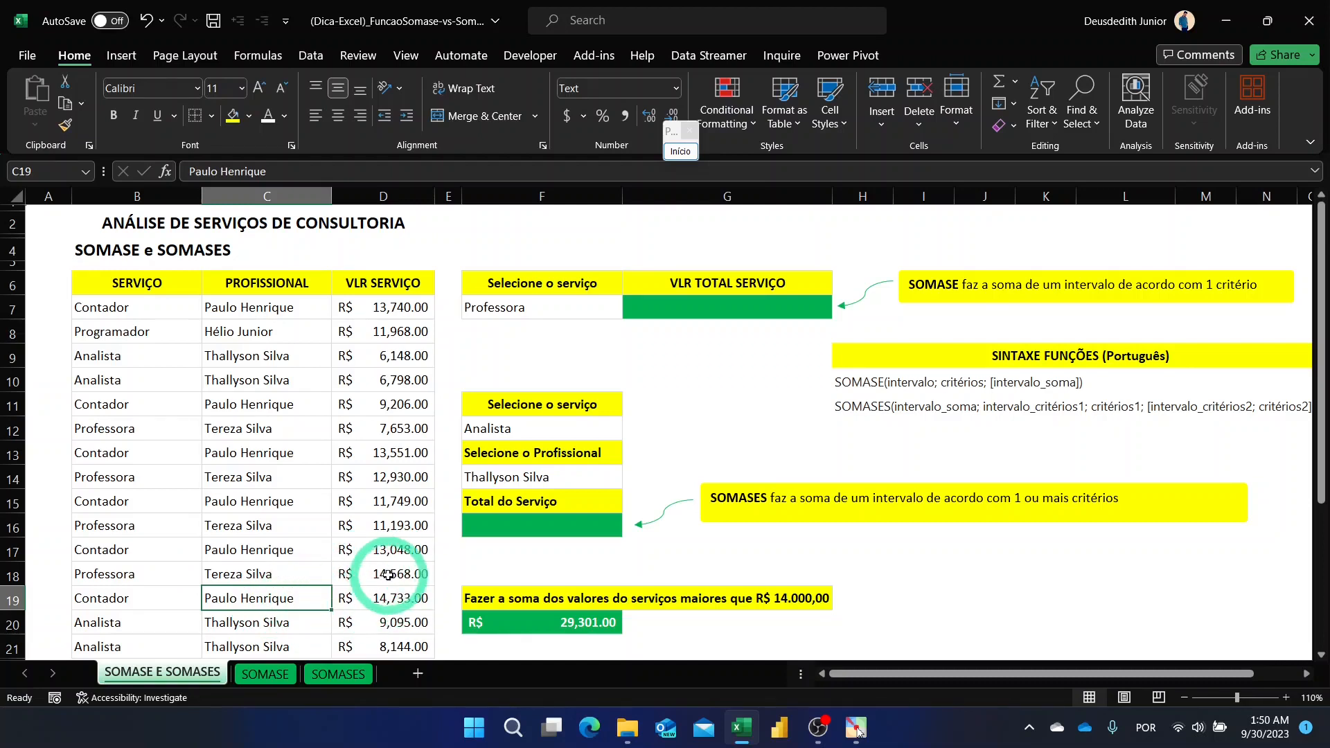
left_click_drag(398, 574, 398, 598)
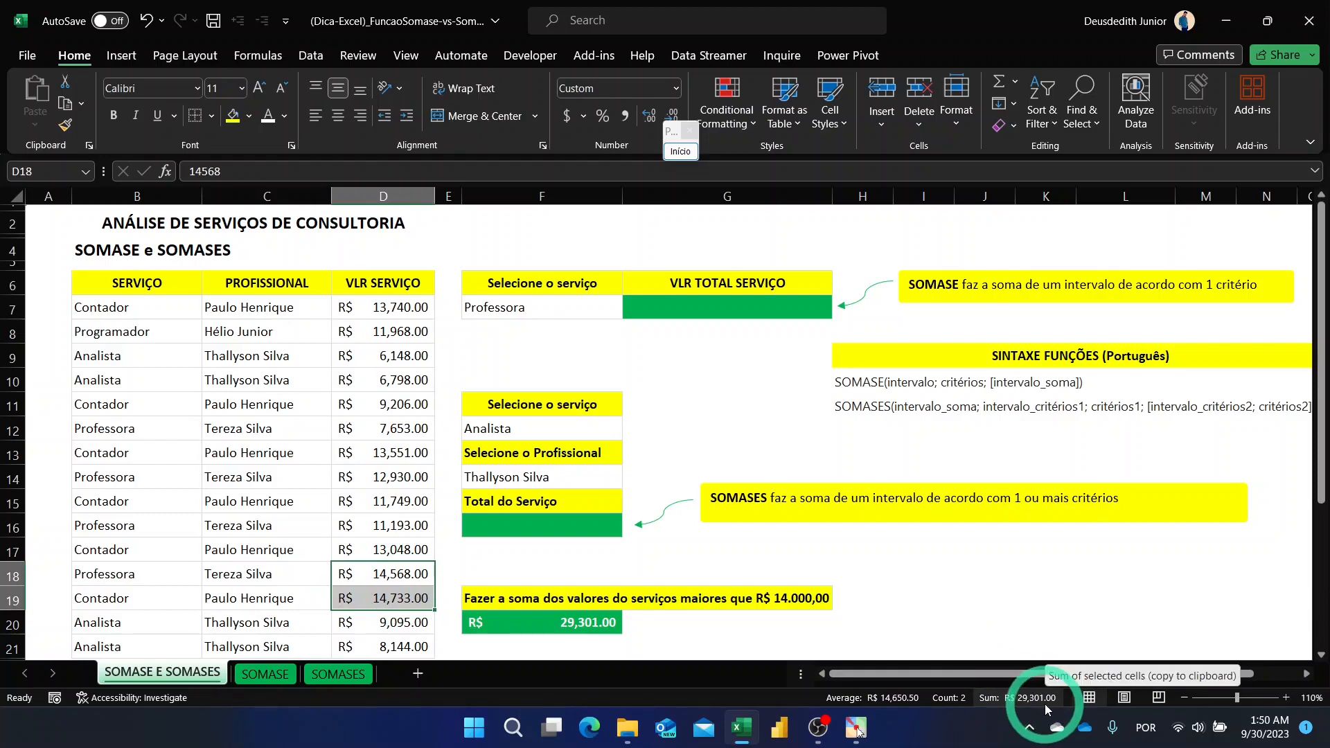
left_click(579, 624)
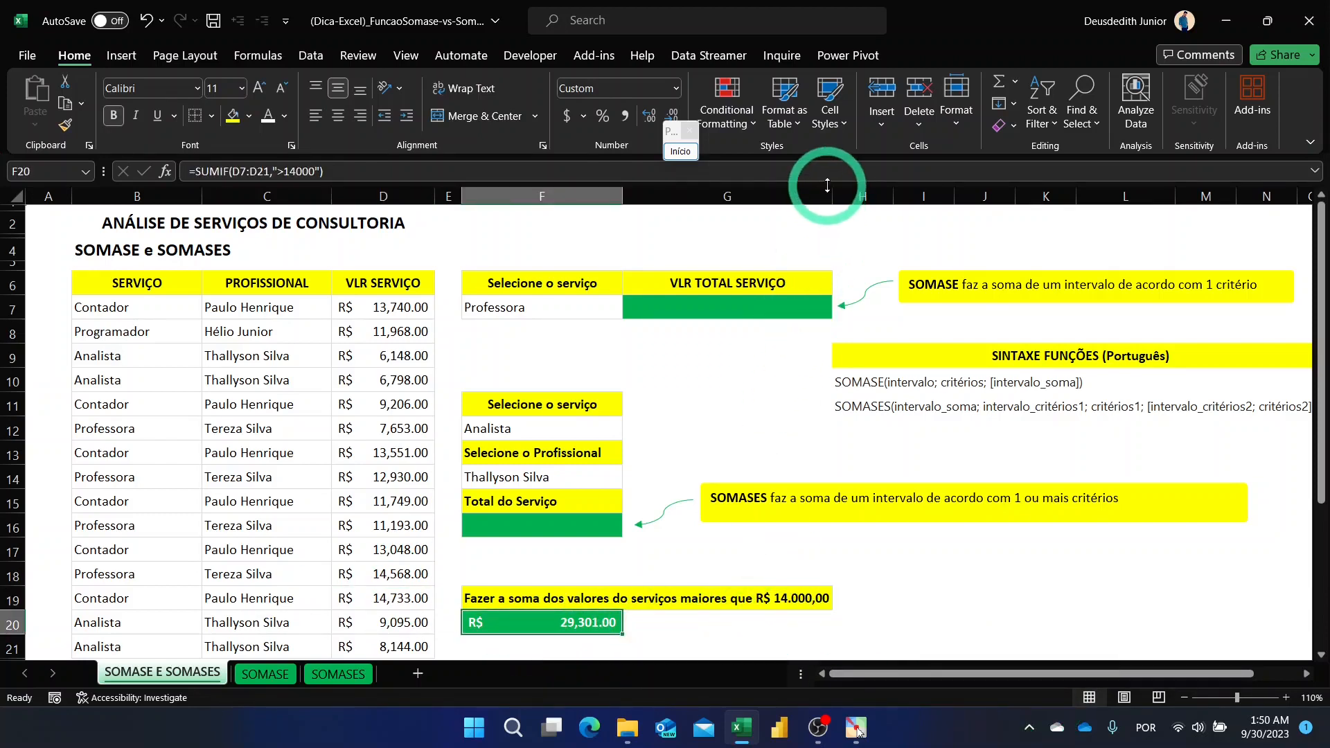
- Review the SERVIÇO column as criteria range and the VLR SERVIÇO column as sum range for the total in G7
left_click(734, 318)
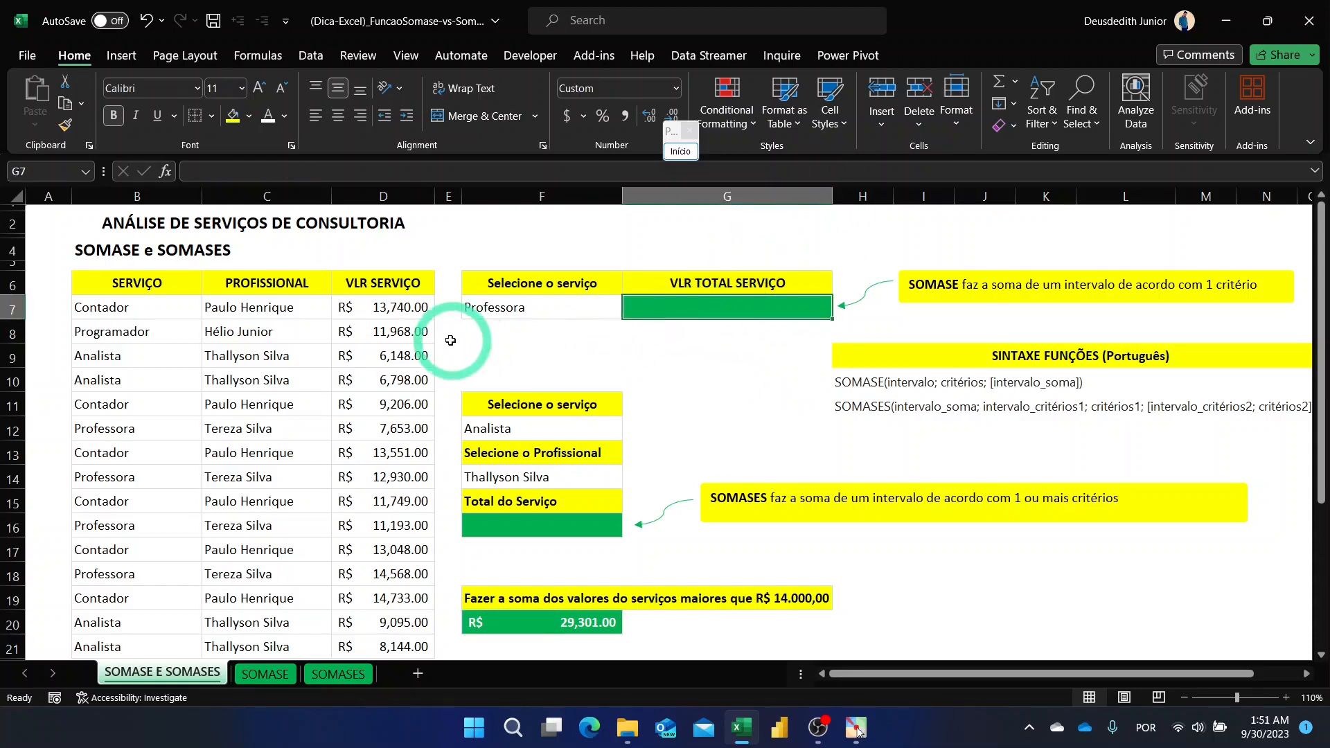
left_click(142, 303)
left_click_drag(142, 303, 140, 570)
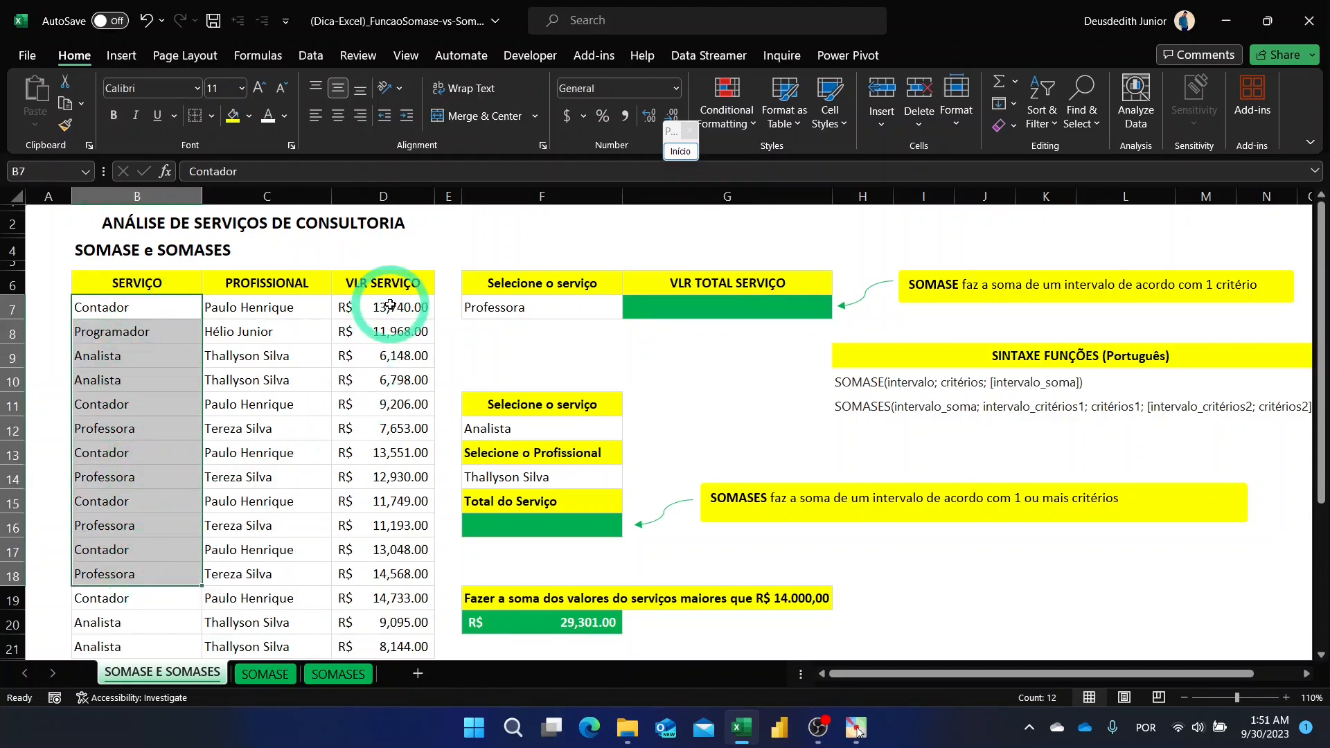
left_click_drag(390, 304, 367, 512)
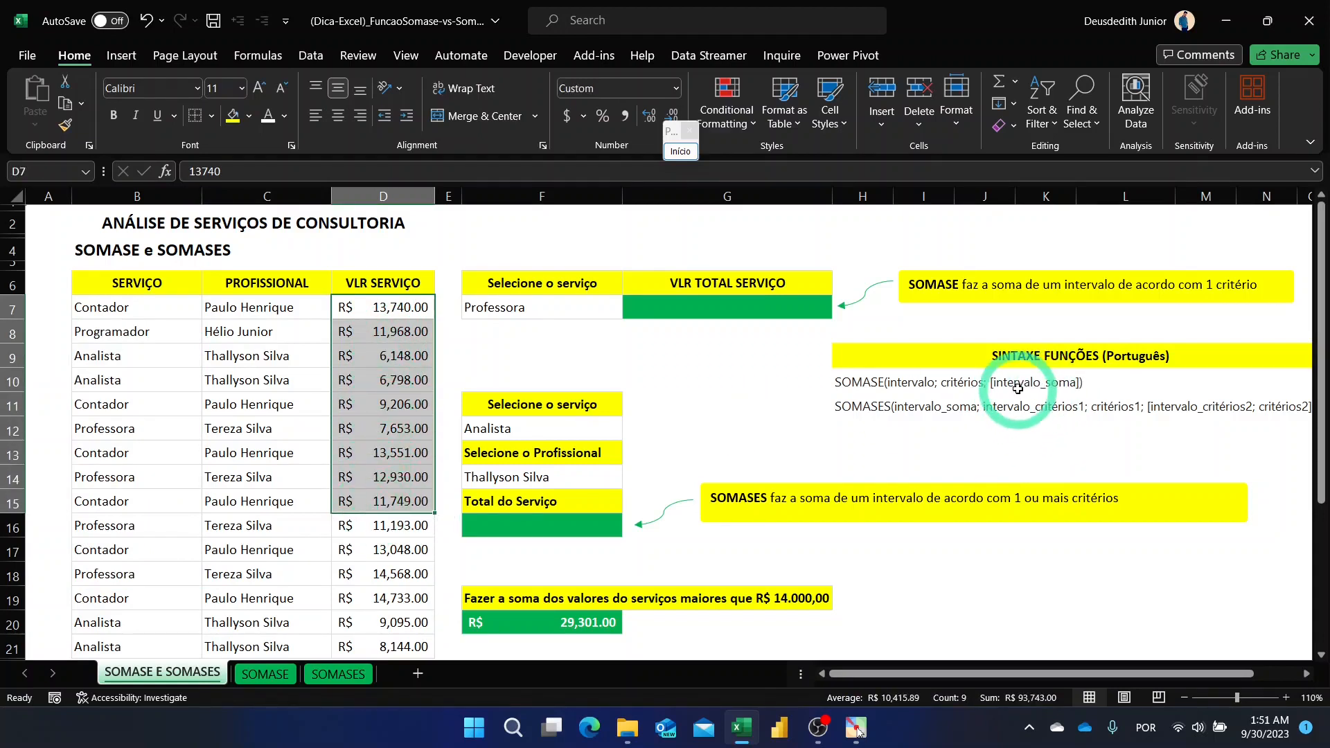
- Enter =SUMIF(B7:B21,F7,D7:D21) in G7 to total the selected service, and autofit the width of column G
left_click(716, 305)
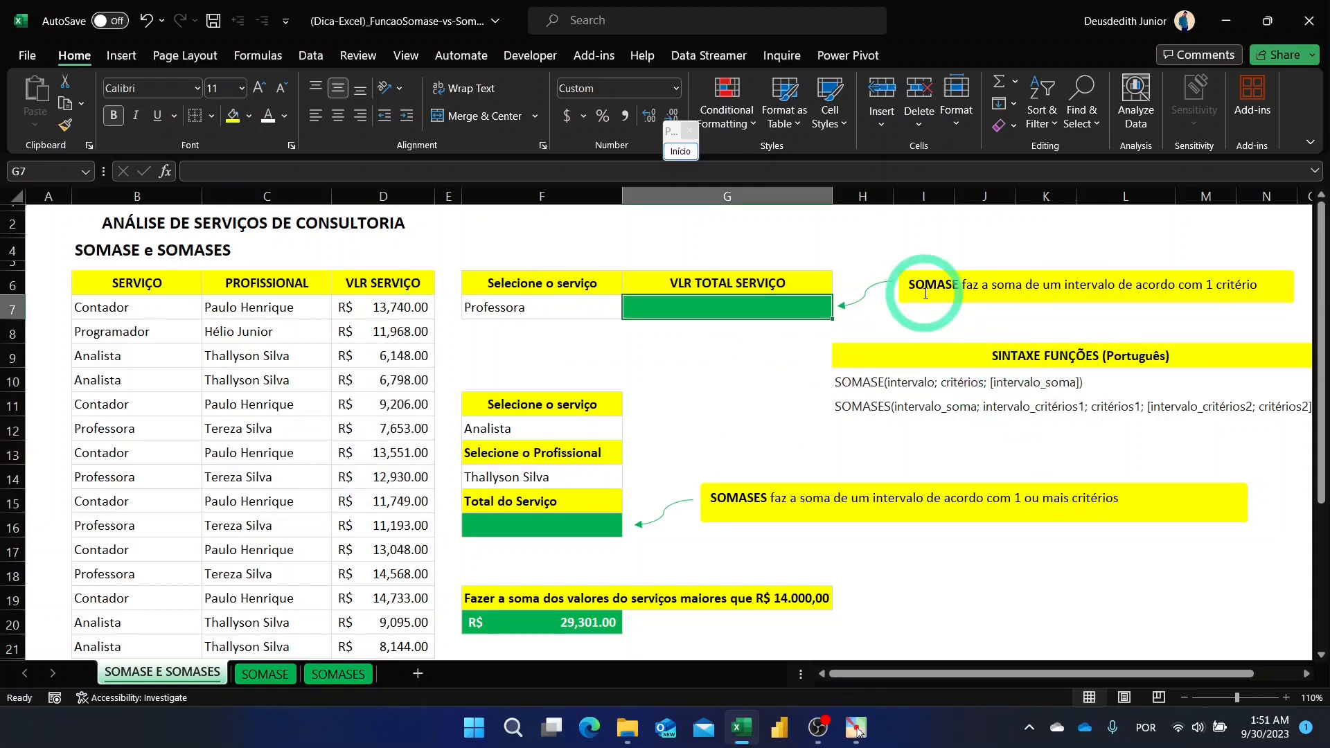
type("=sumif")
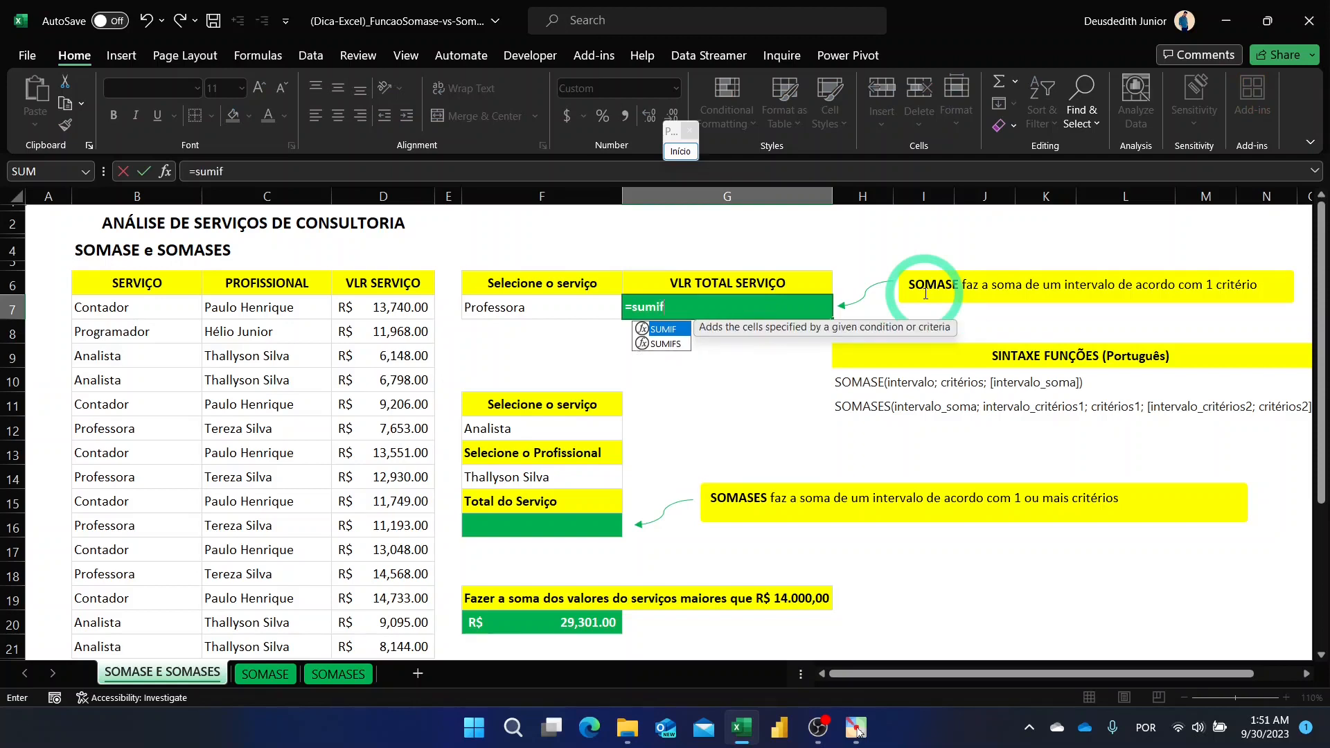
key("Tab")
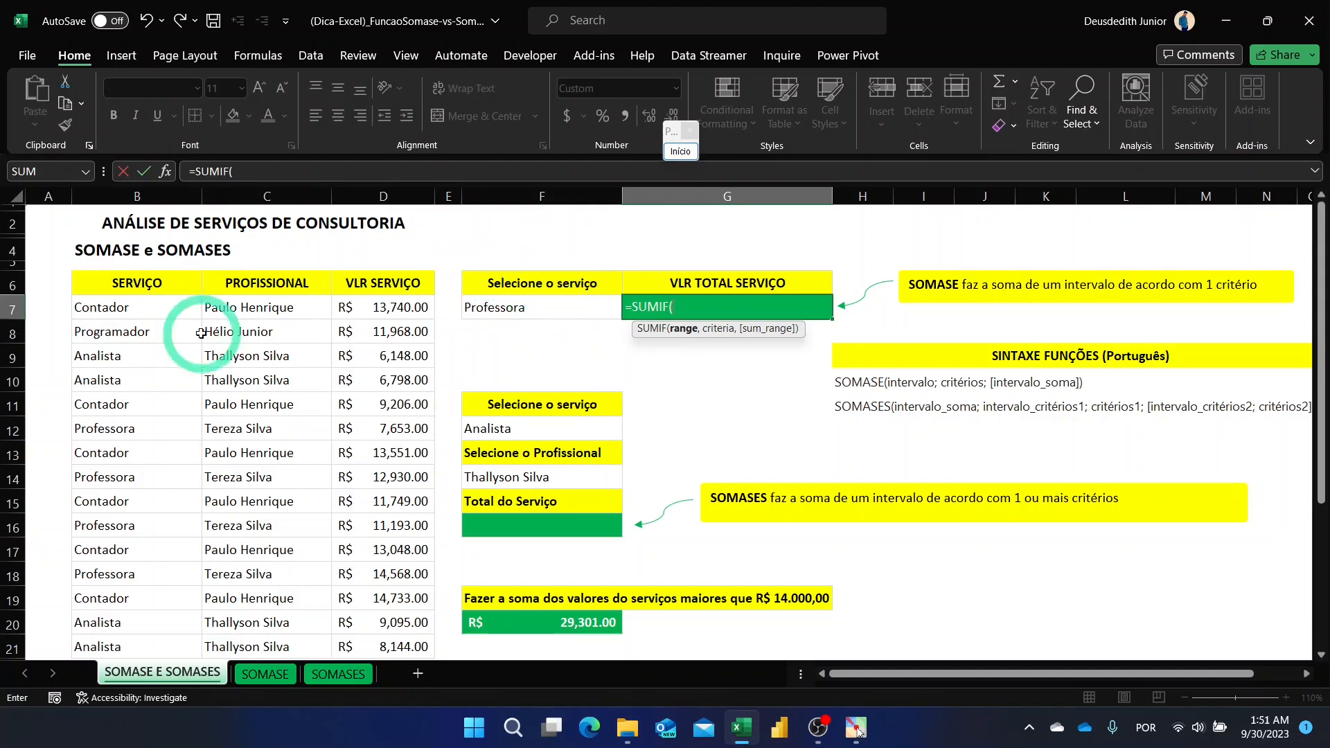
left_click_drag(129, 306, 143, 641)
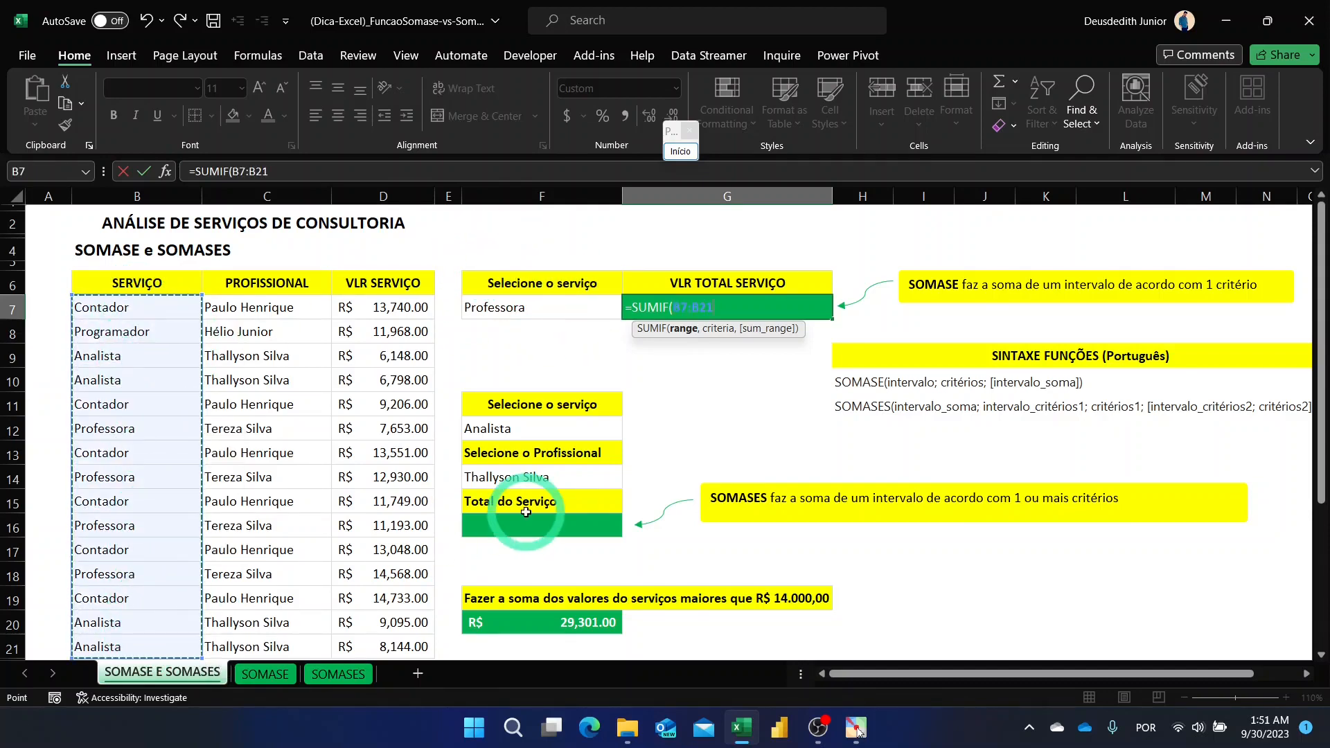
type(",")
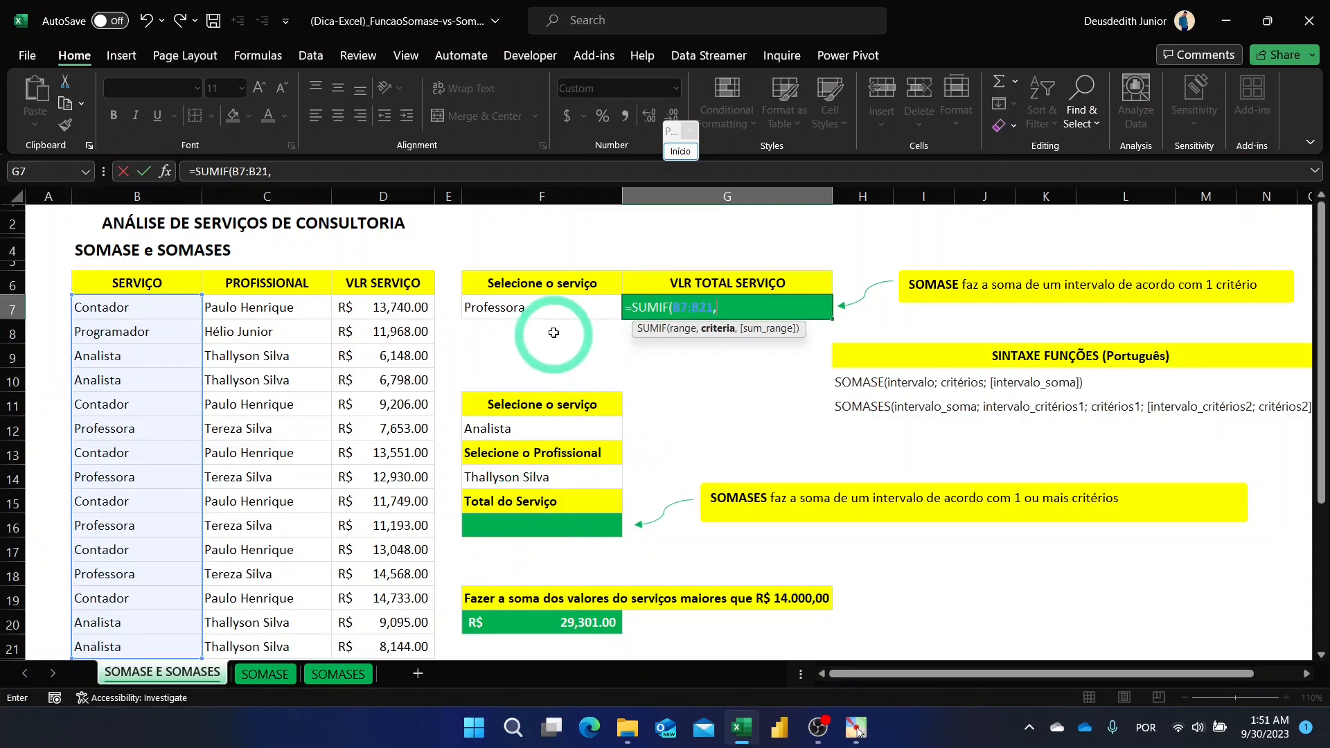
left_click(537, 303)
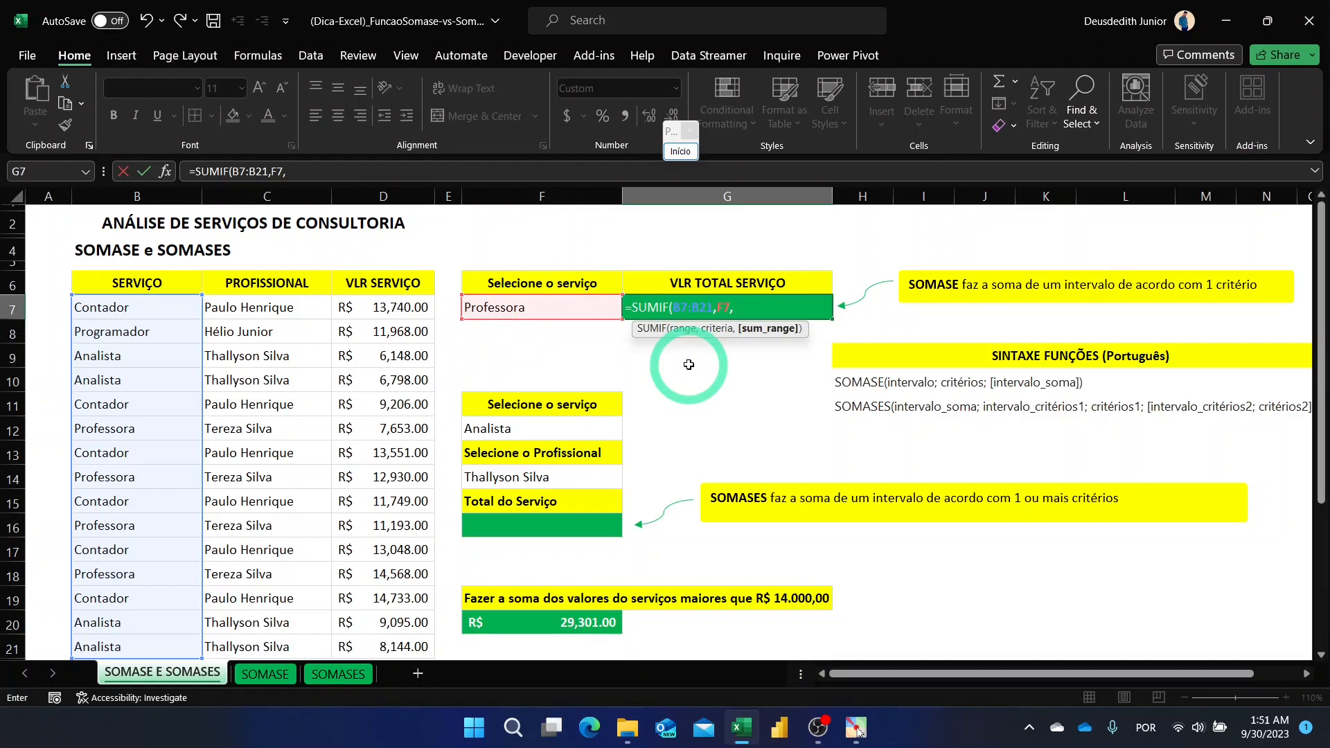
left_click(385, 306)
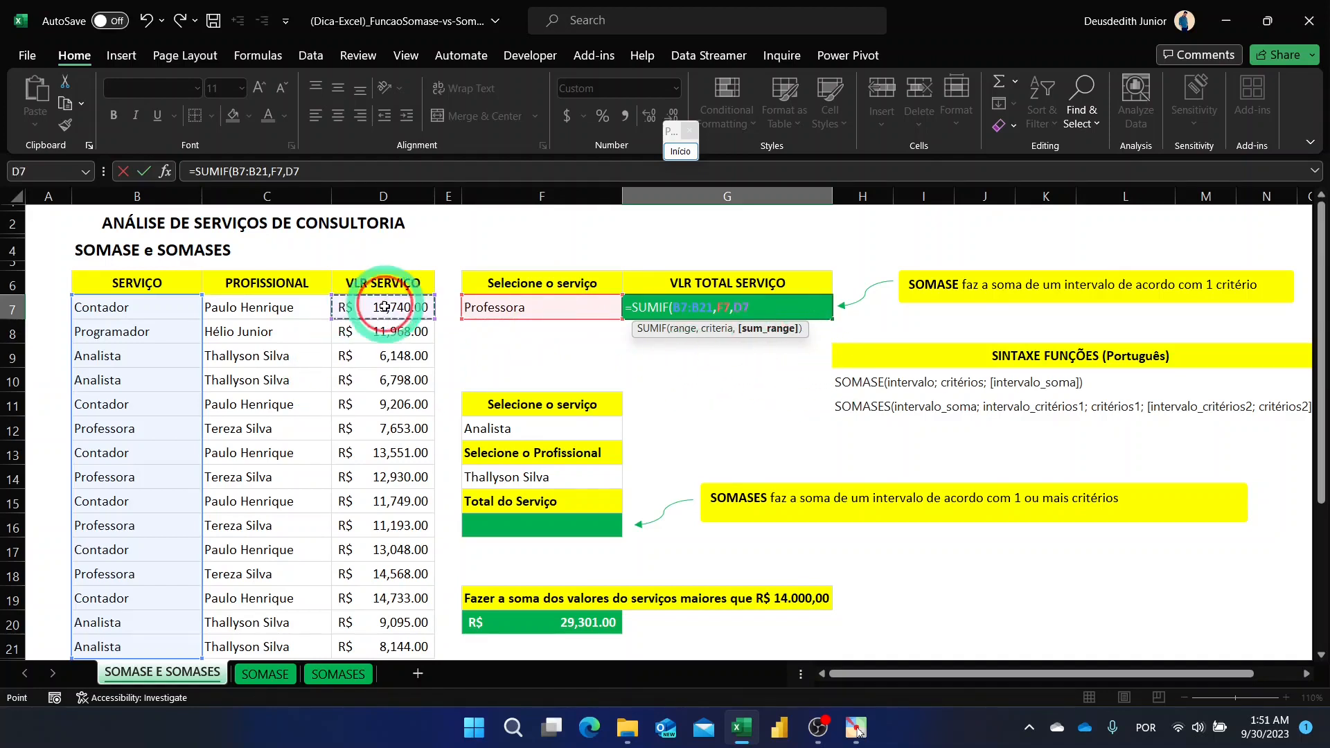
left_click_drag(385, 306, 391, 644)
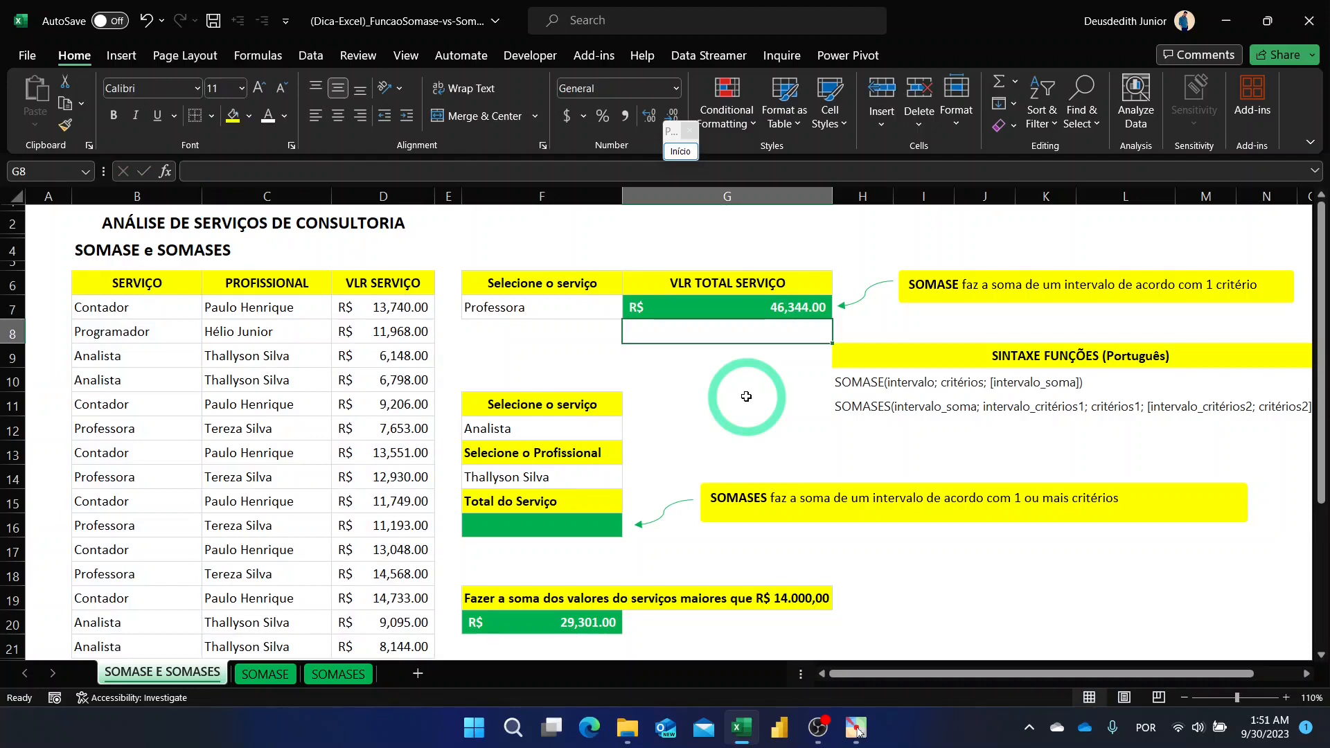
double_click(836, 194)
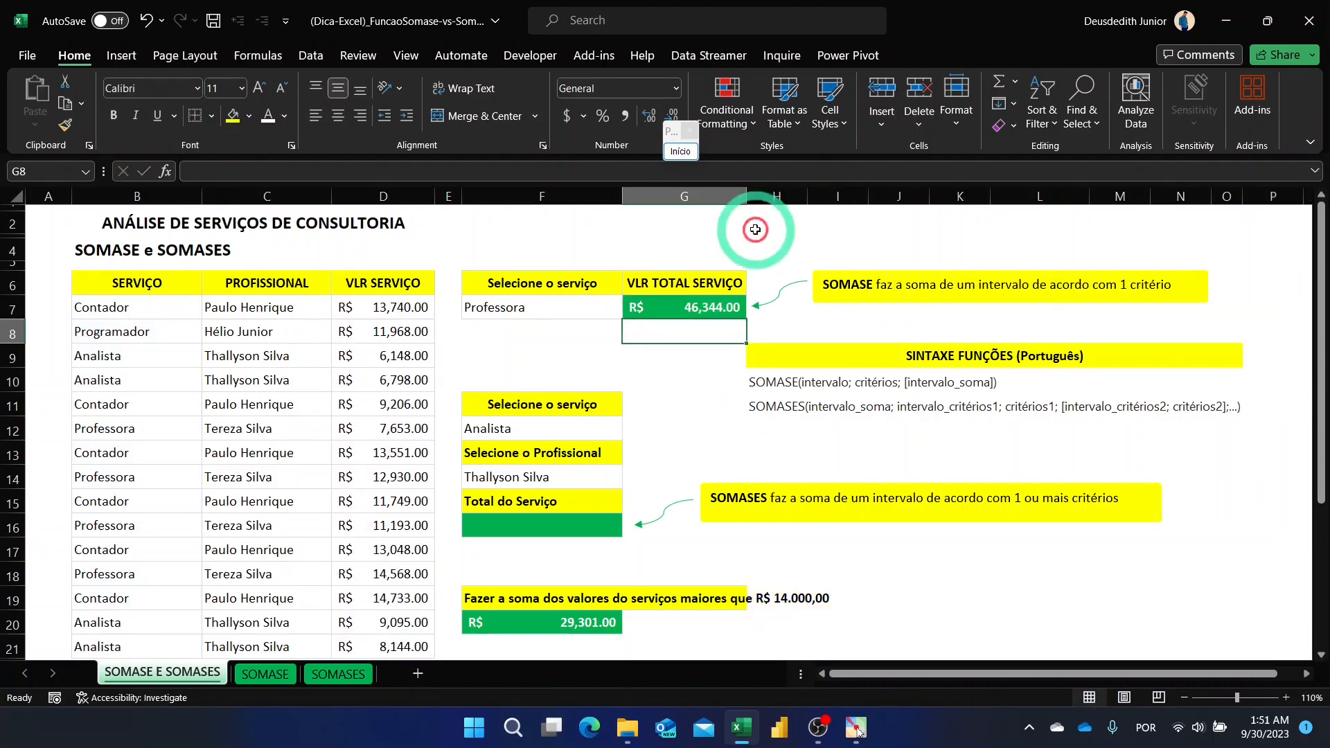
- Check the G7 total for Professora against the status bar sum of the service values in D12, D14, D16 and D18
left_click(547, 303)
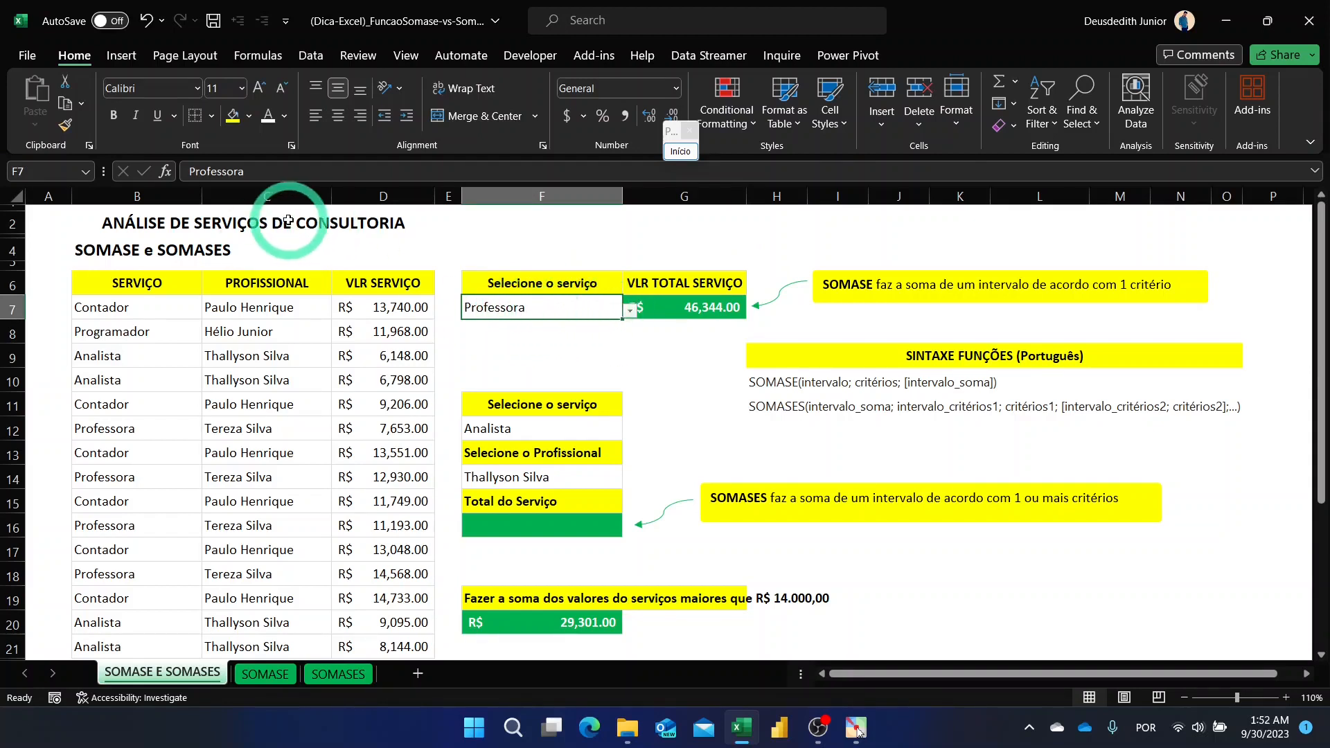
left_click(668, 307)
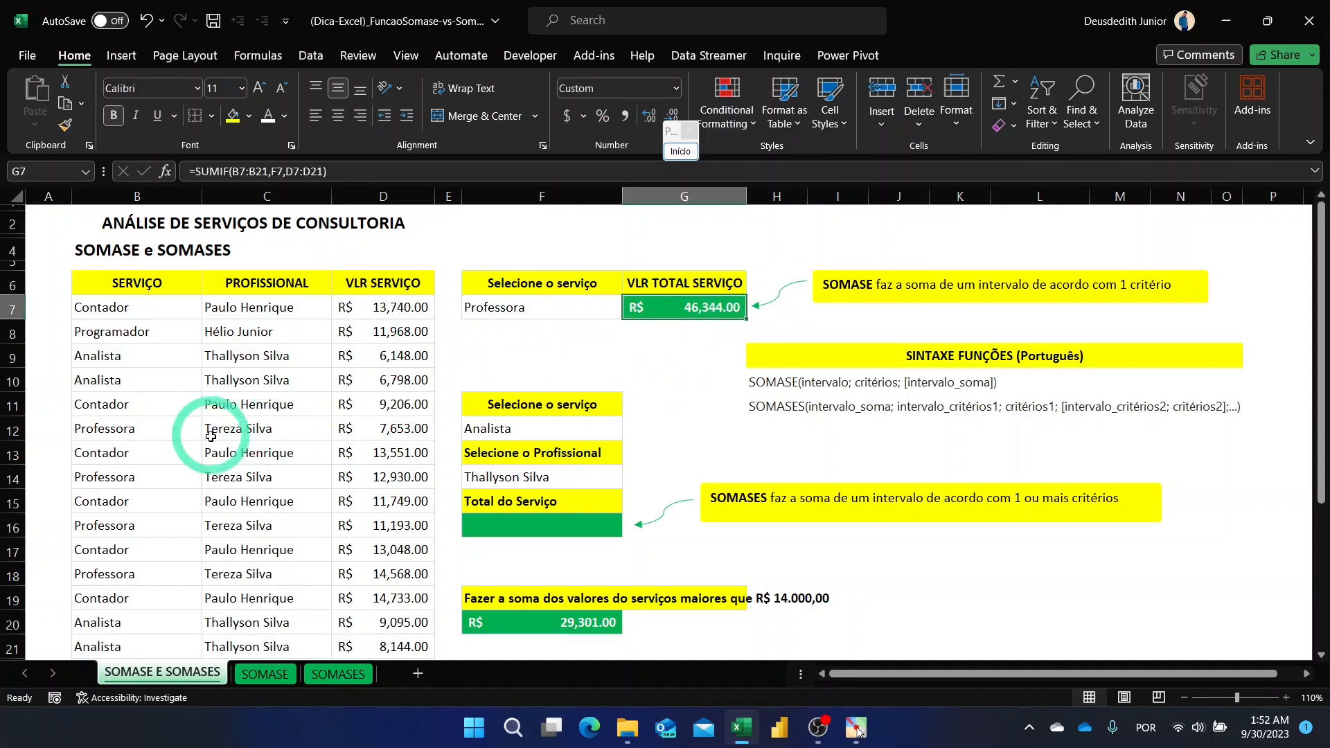
left_click(379, 426)
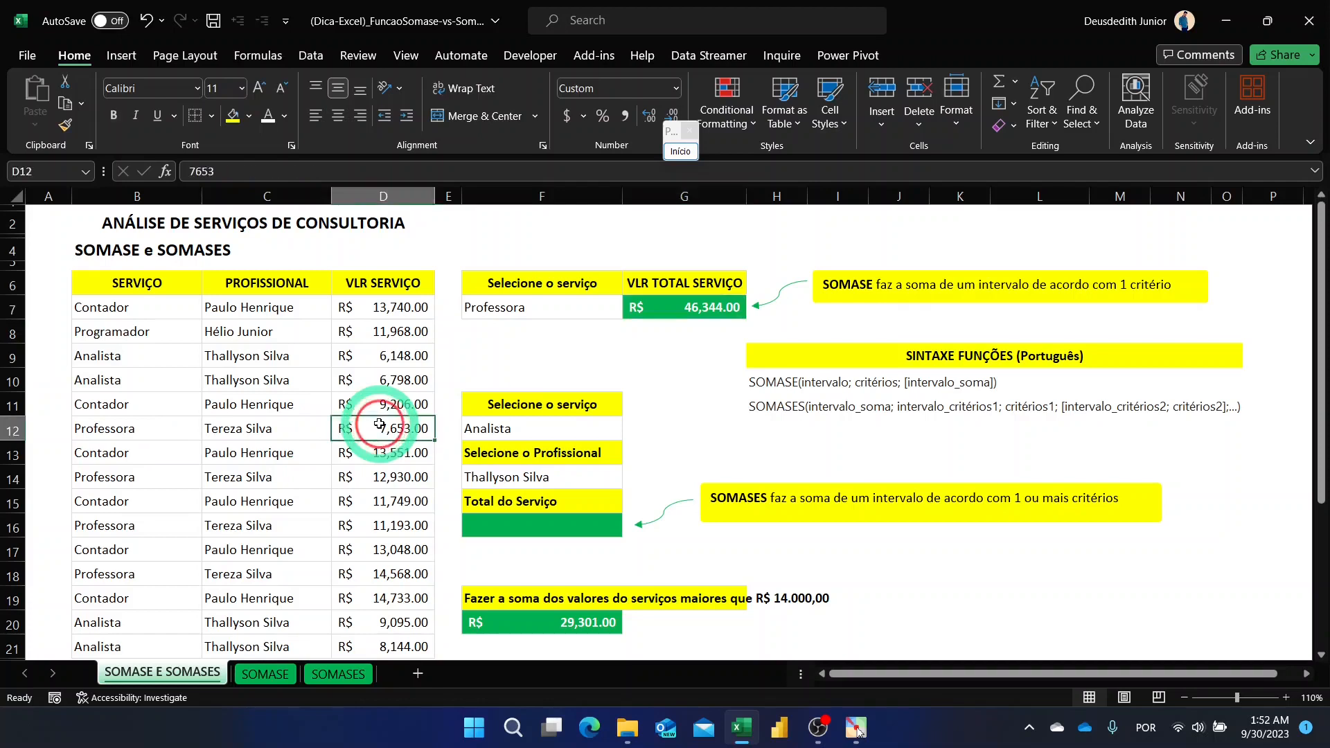
left_click(391, 477, "ctrl")
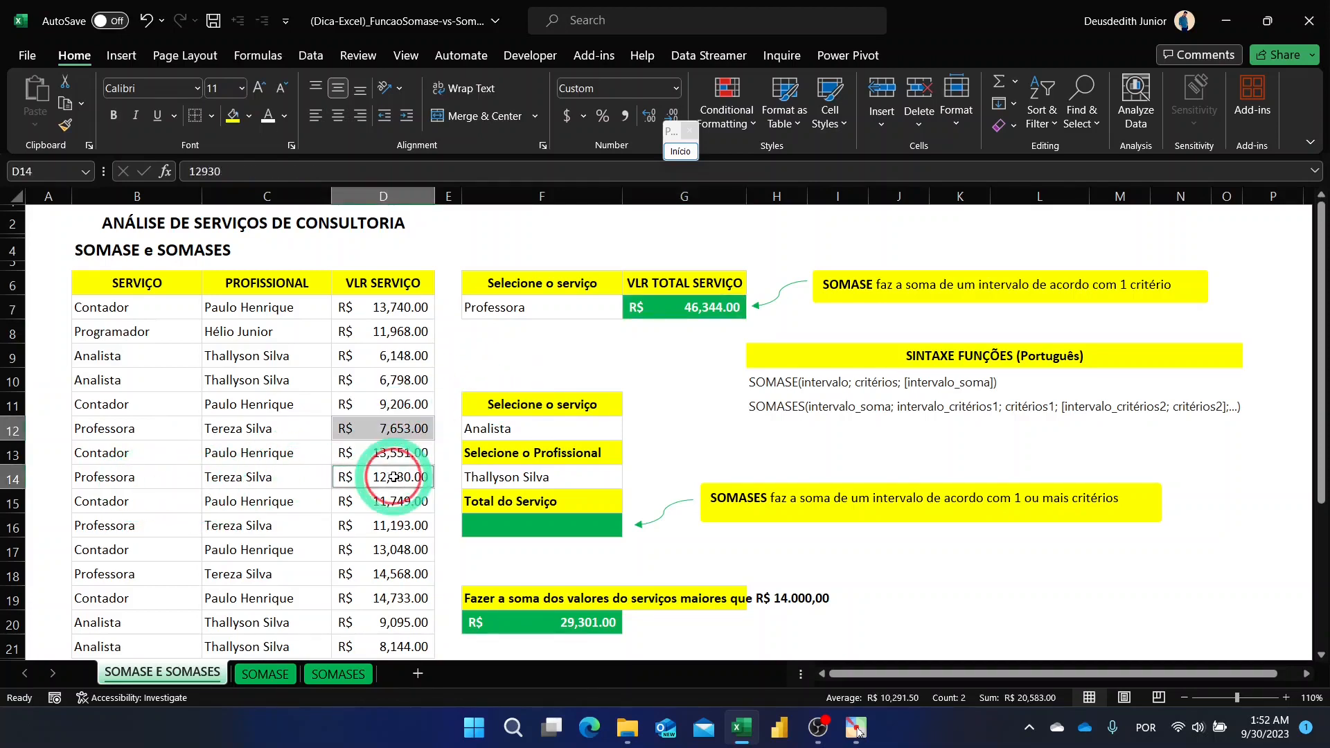
left_click(389, 572, "ctrl")
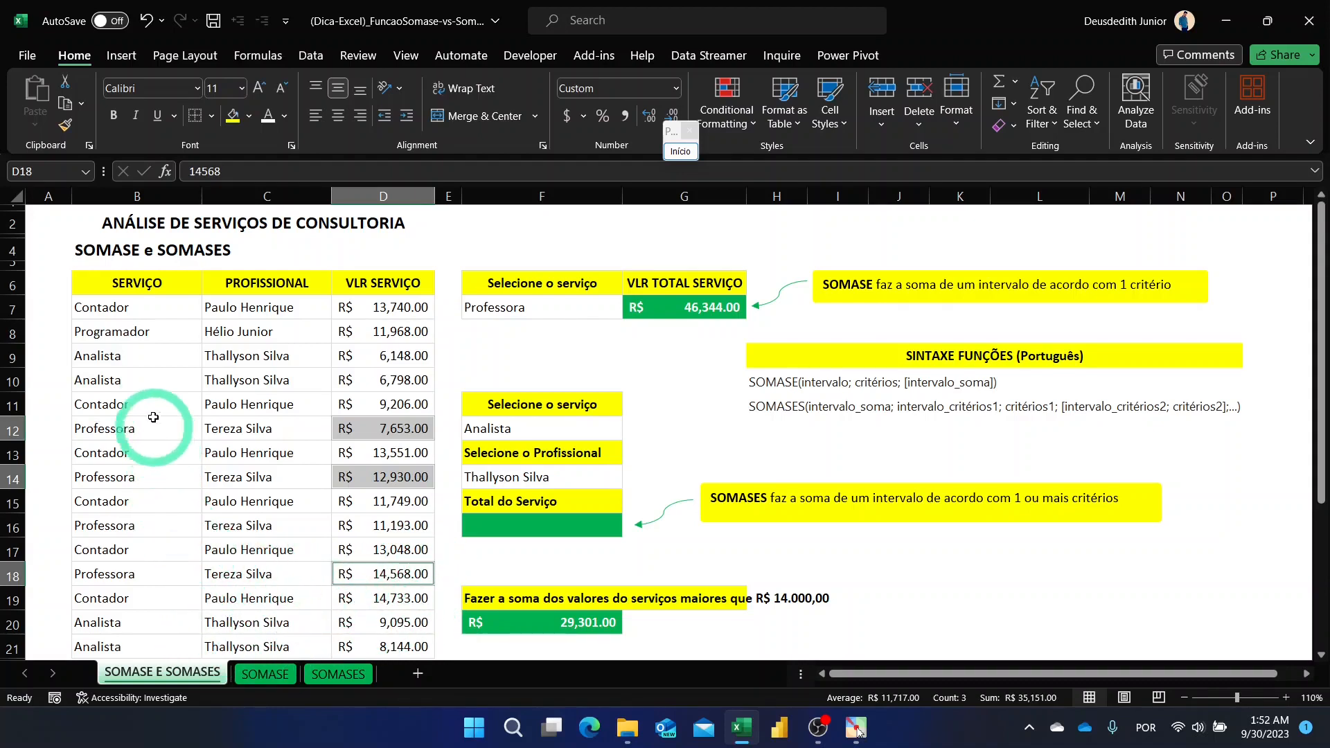
left_click(395, 523, "ctrl")
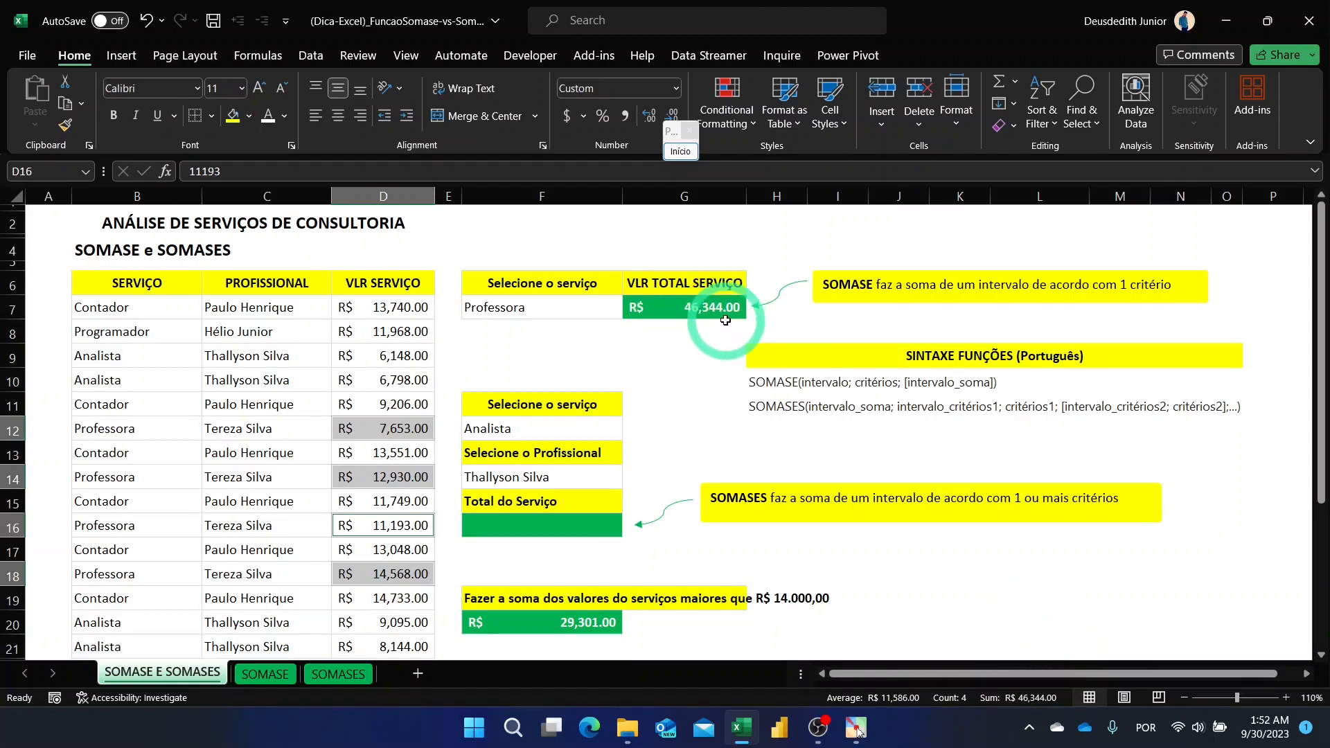
left_click(690, 381)
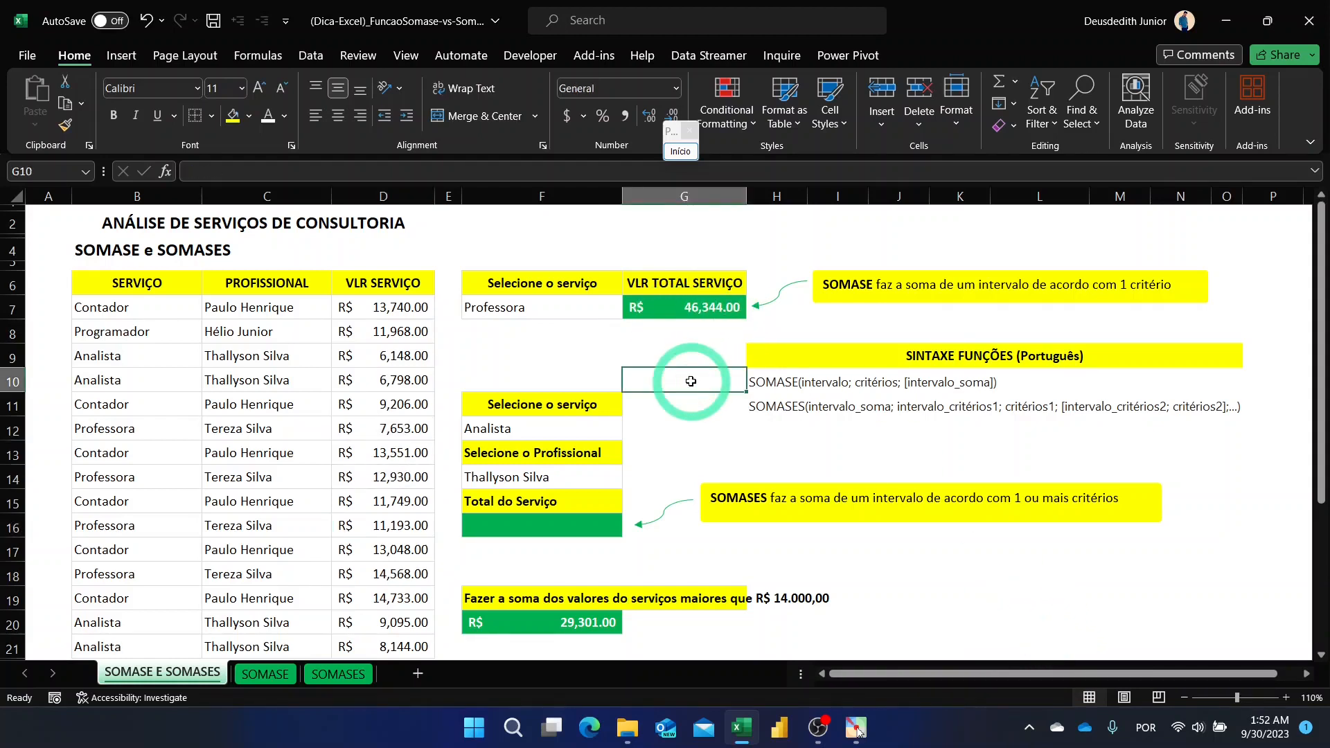
- Examine the SOMASES note beside the Total do Serviço cell, focusing on the wording about one or more criteria
left_click(529, 524)
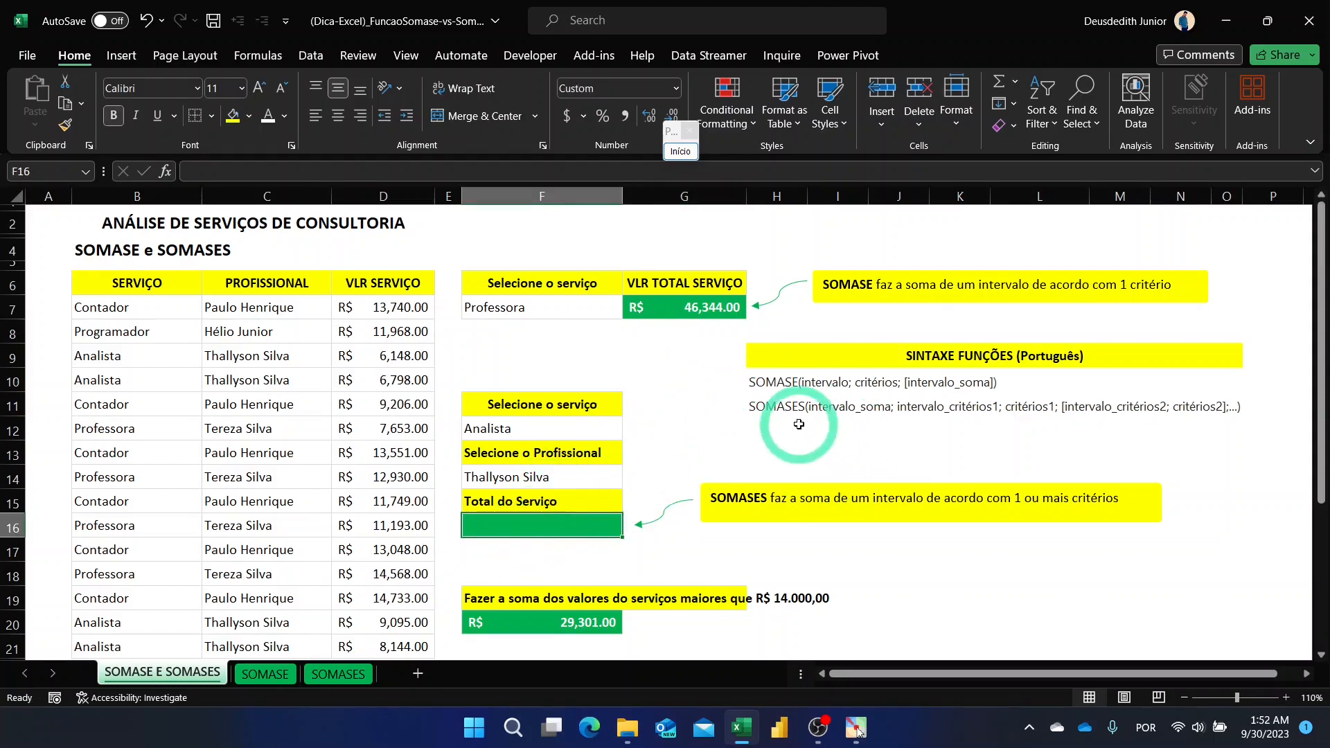
left_click(760, 497)
left_click(720, 449)
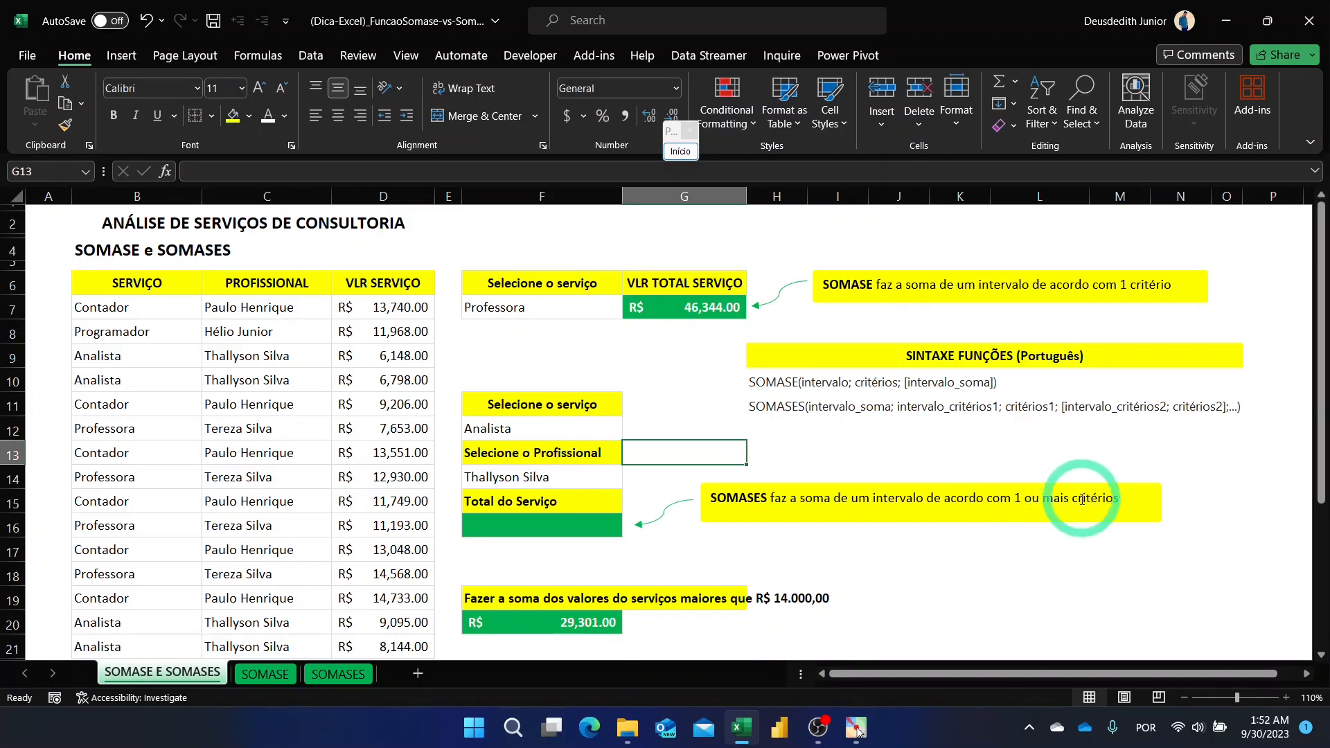
double_click(1030, 499)
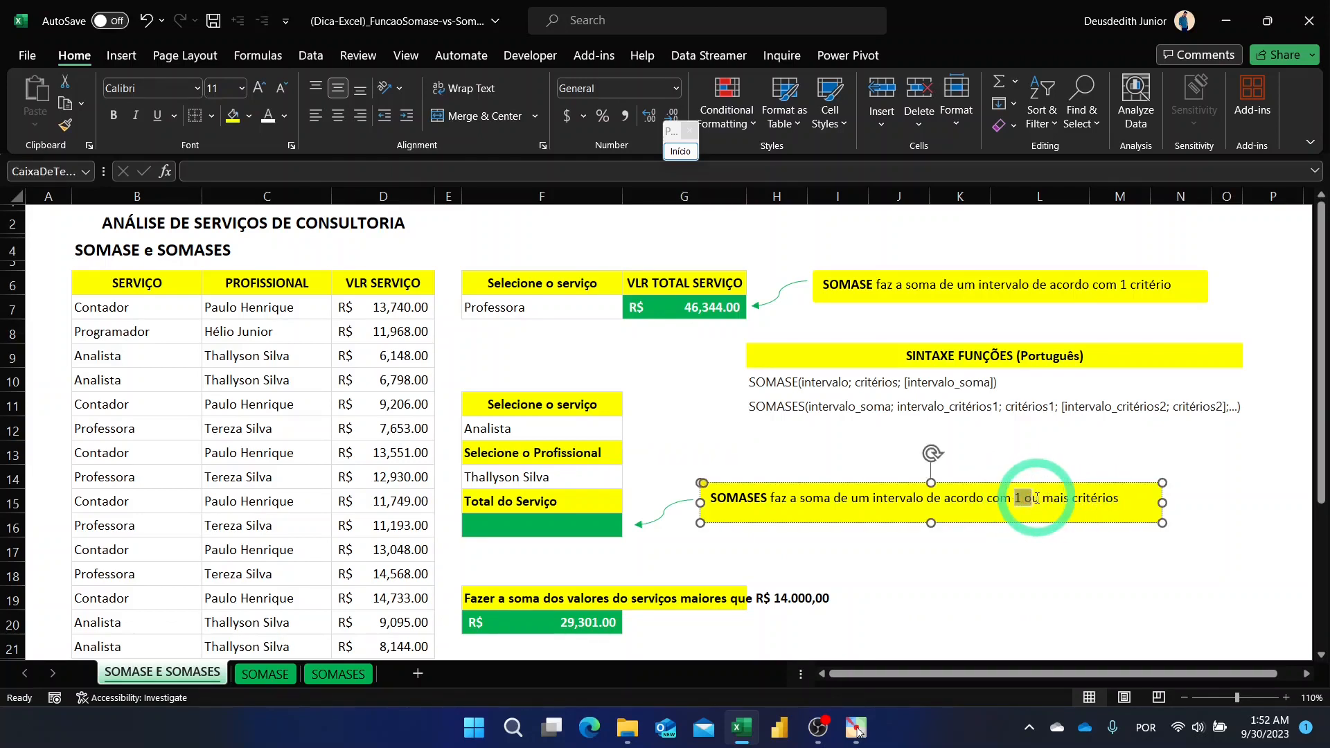
left_click(1021, 504)
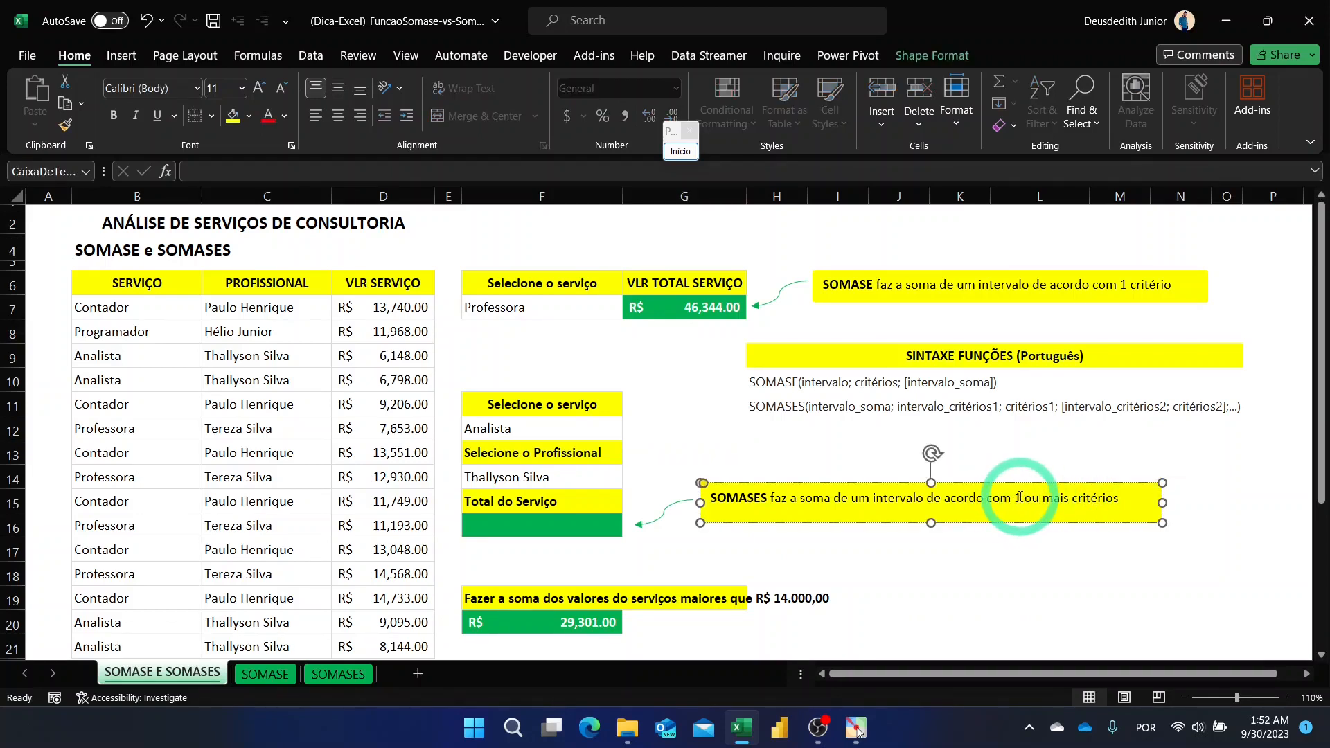
left_click_drag(1020, 498, 992, 497)
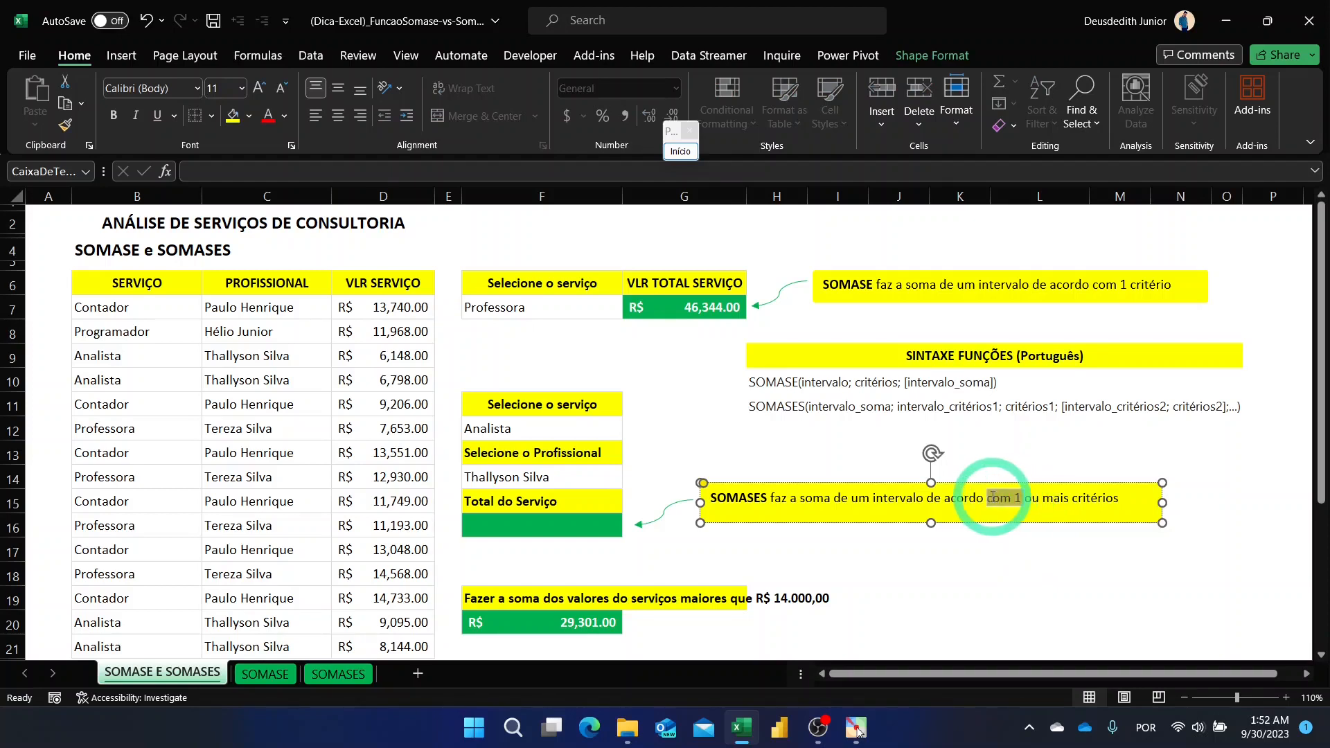
left_click_drag(1038, 500, 1152, 498)
left_click(1081, 446)
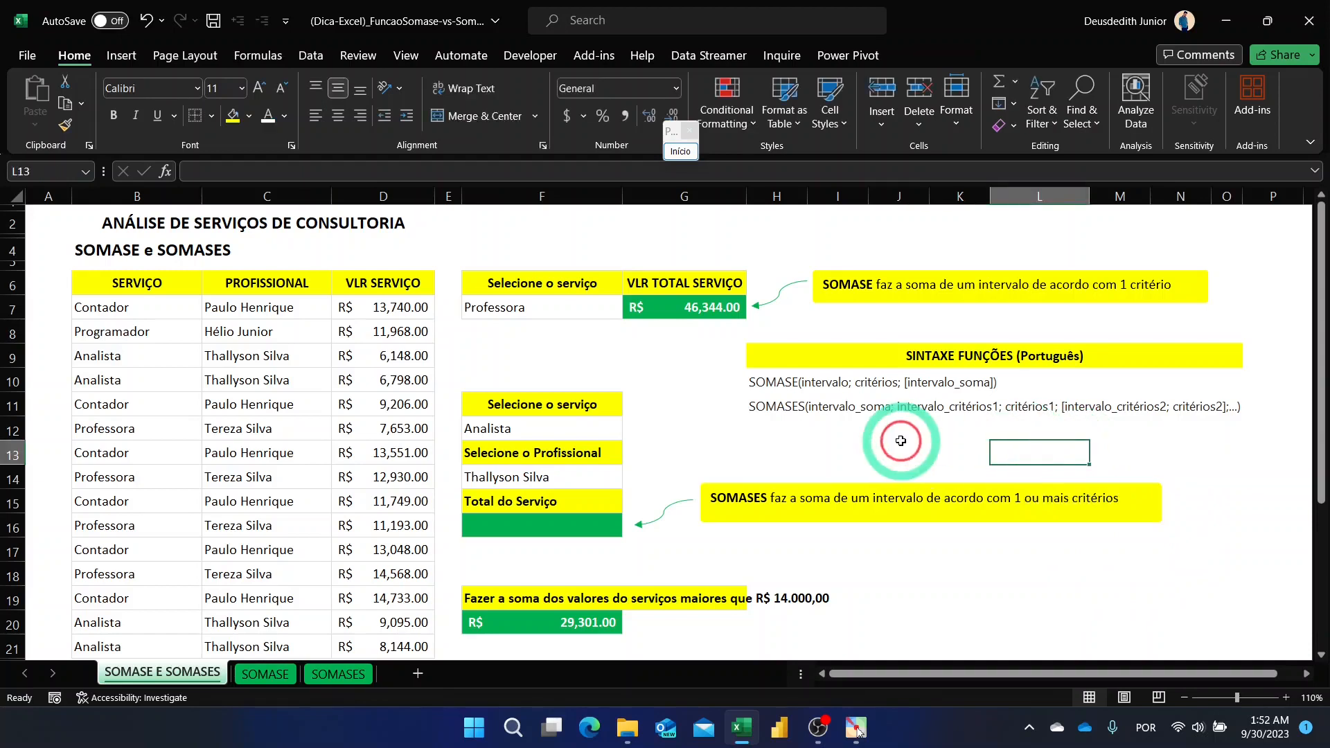
- Outline the trailing optional arguments of the SOMASES syntax with a temporary red rectangle using the screen pen
left_click(680, 158)
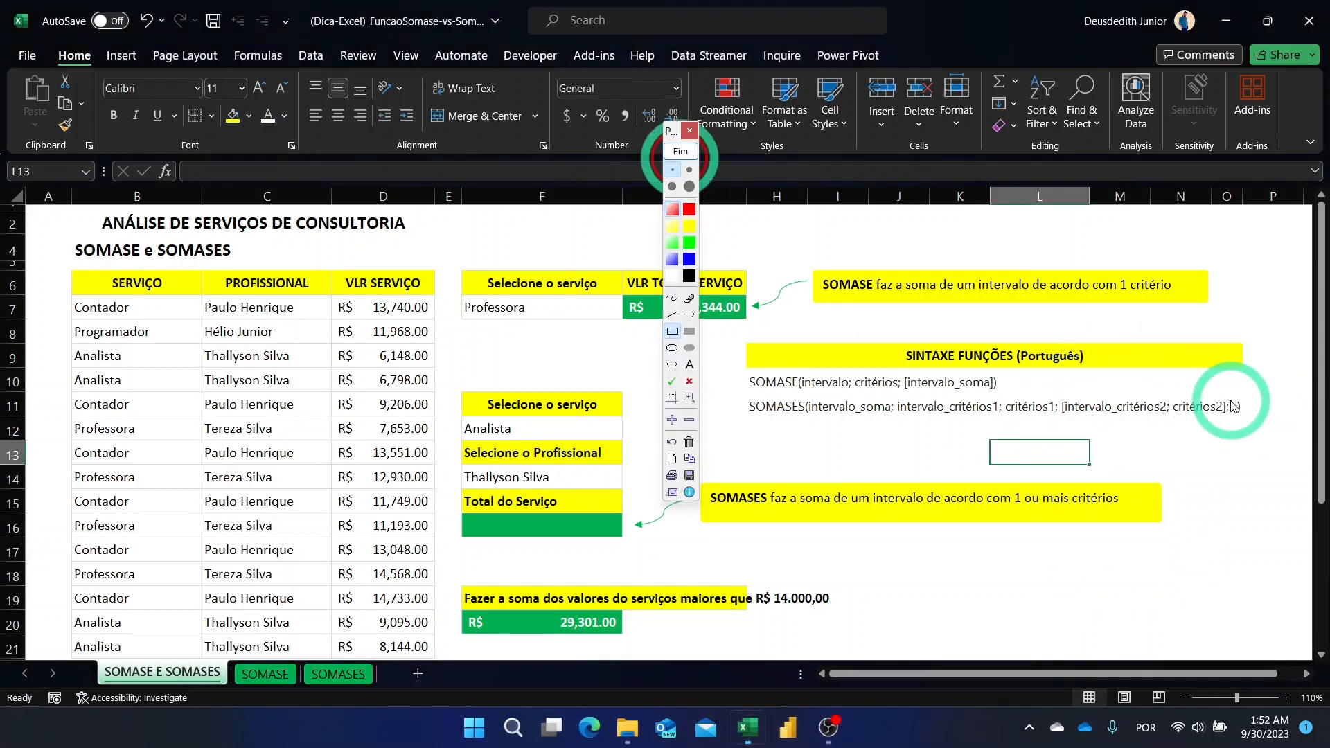
left_click_drag(1225, 394, 1233, 414)
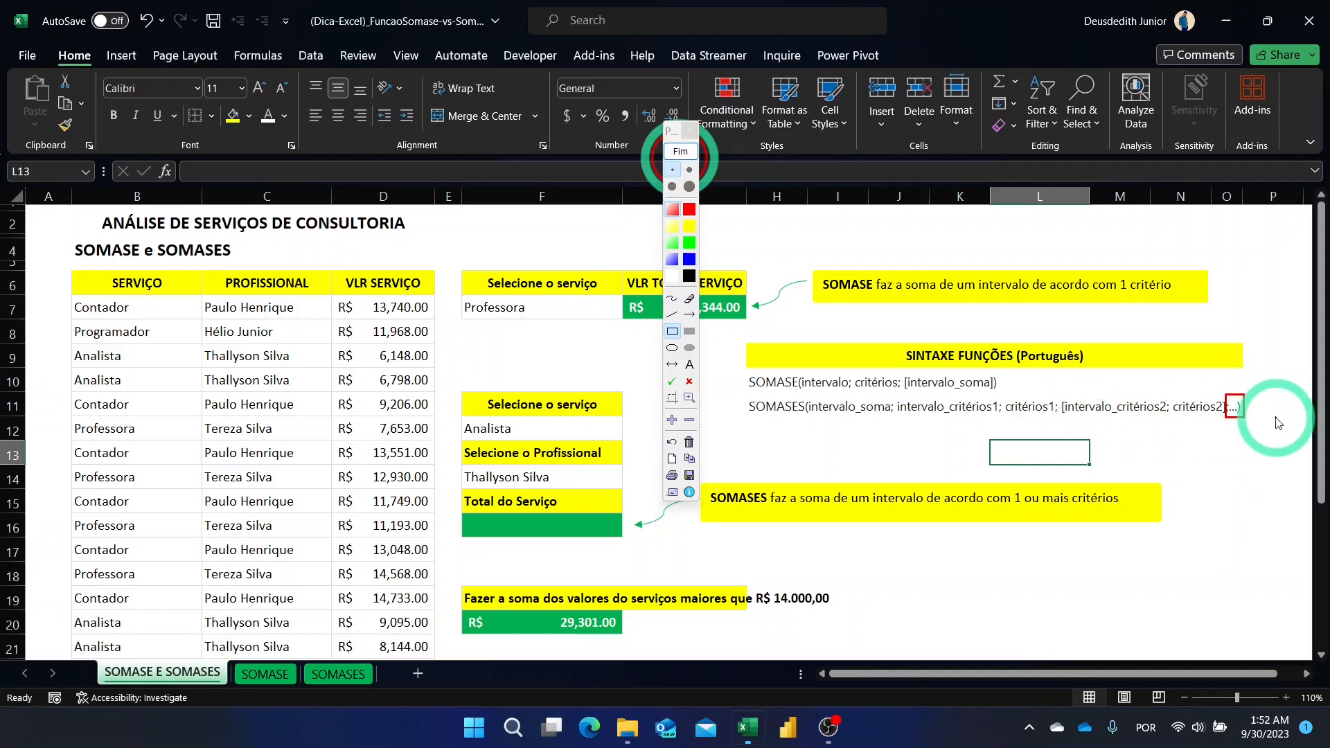
left_click(680, 151)
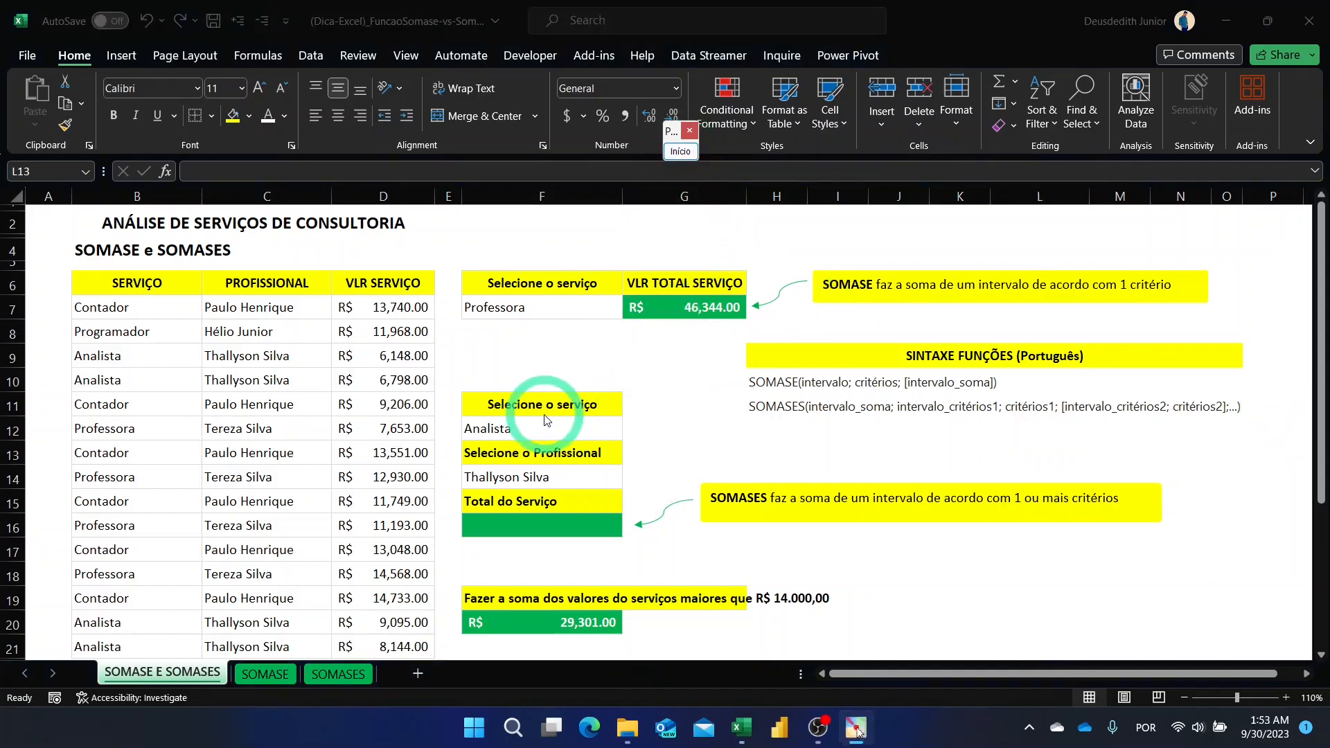
- Outline the selected service in F11:F12 and the selected professional in F14 with temporary red rectangles as the two criteria
left_click(669, 151)
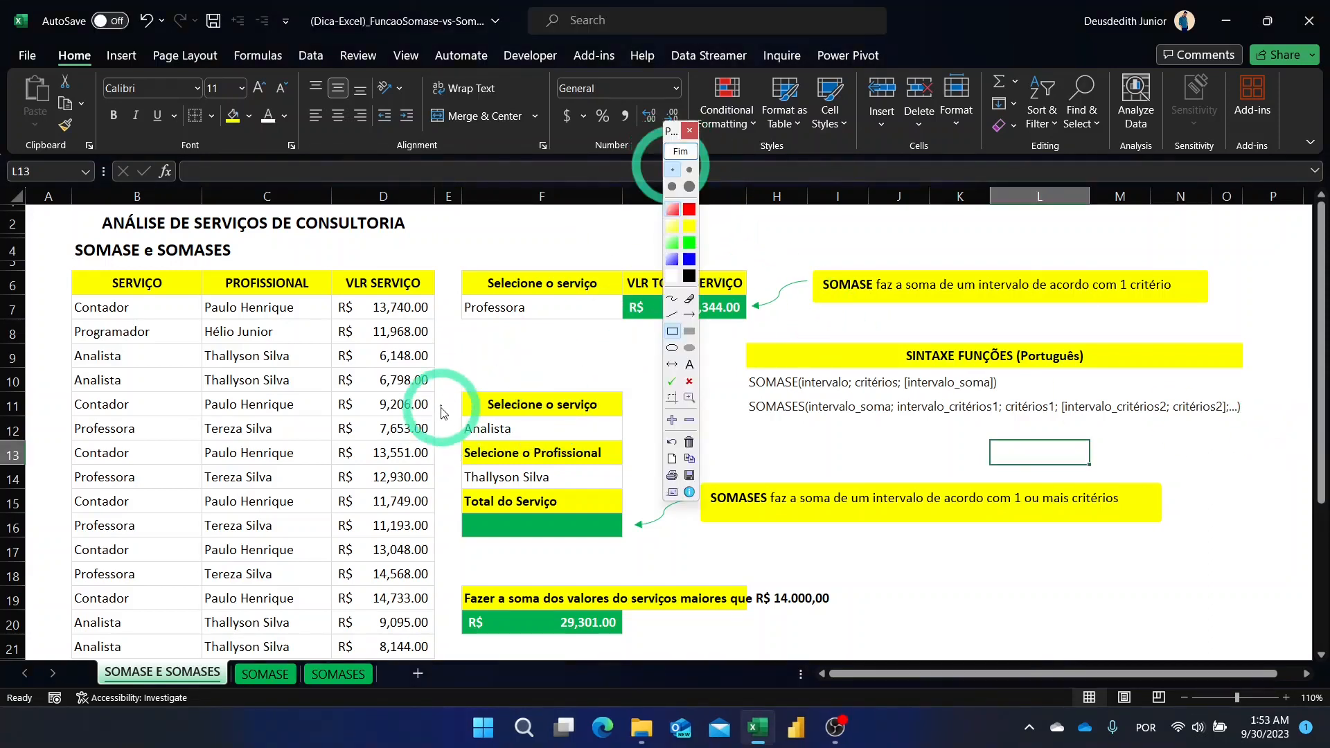
left_click_drag(449, 370, 617, 444)
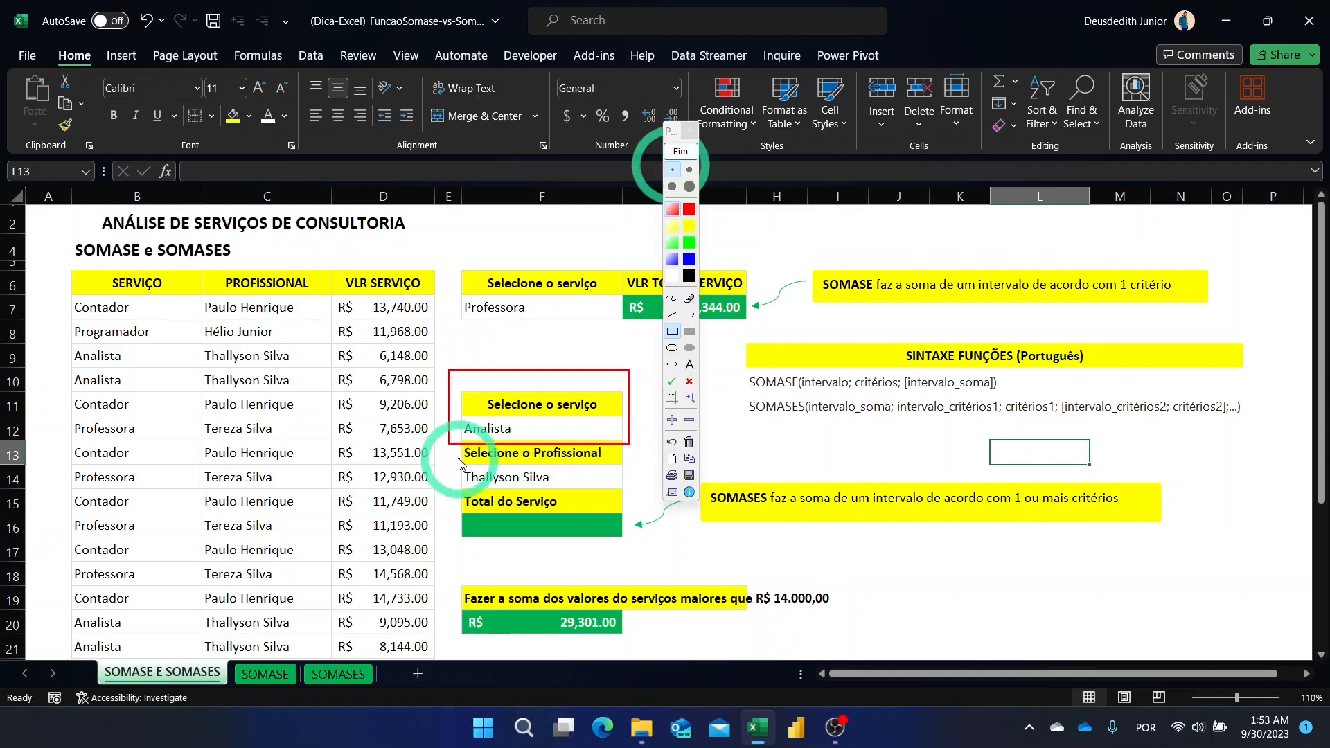
left_click_drag(453, 458, 597, 489)
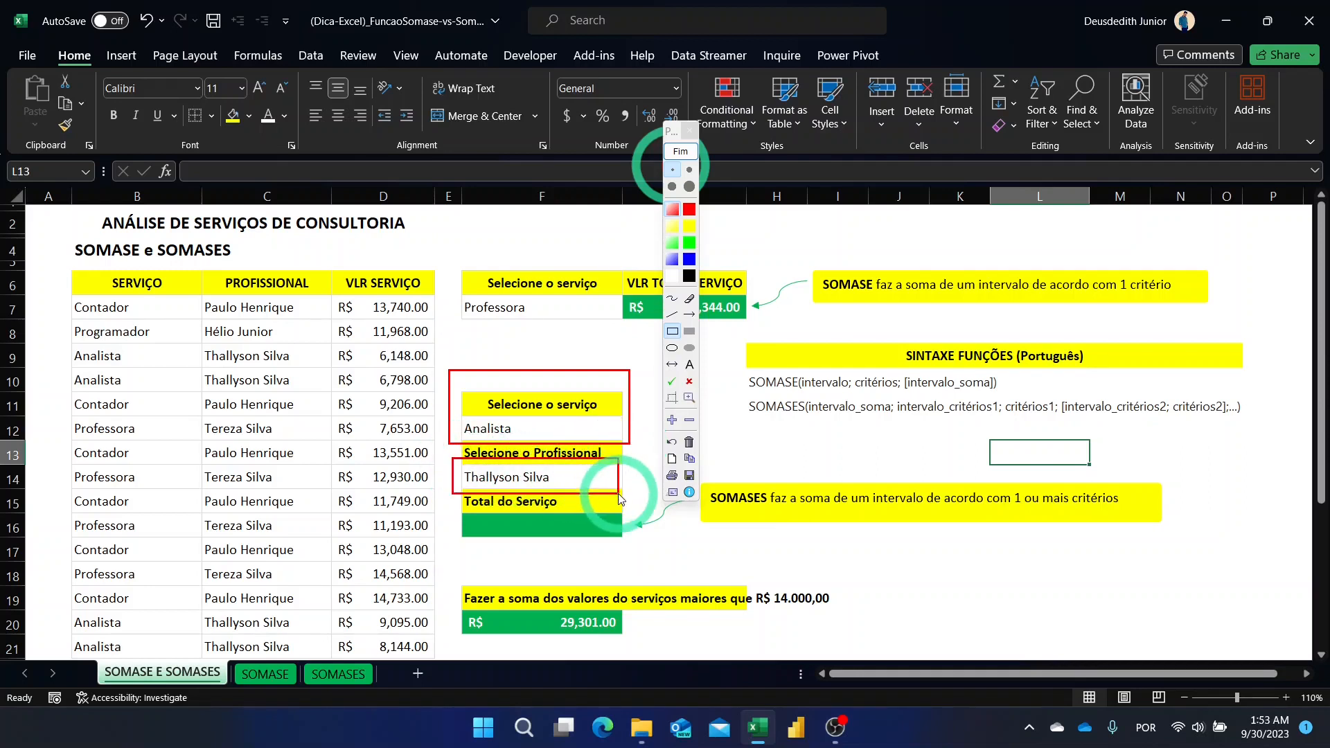
left_click(680, 155)
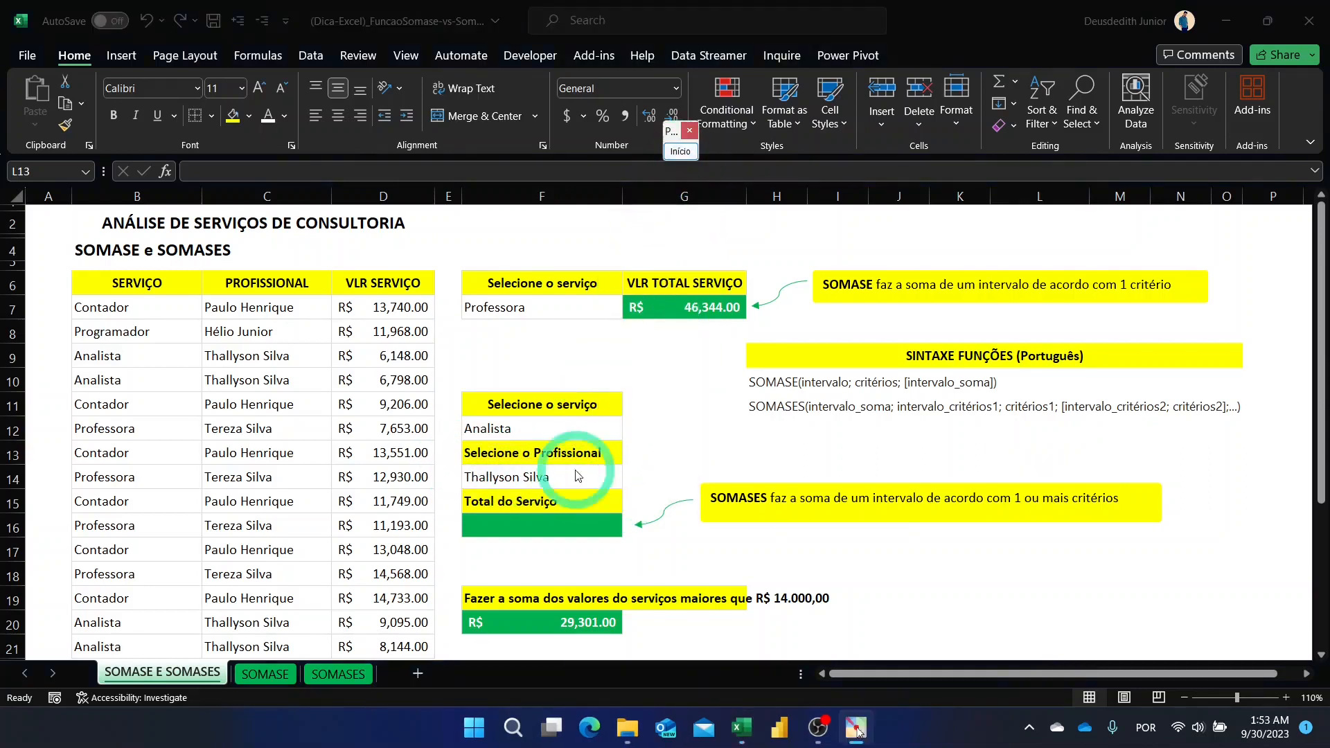
- Start a SUMIFS formula in F16 under Total do Serviço with D7:D21 as the sum range
left_click(562, 522)
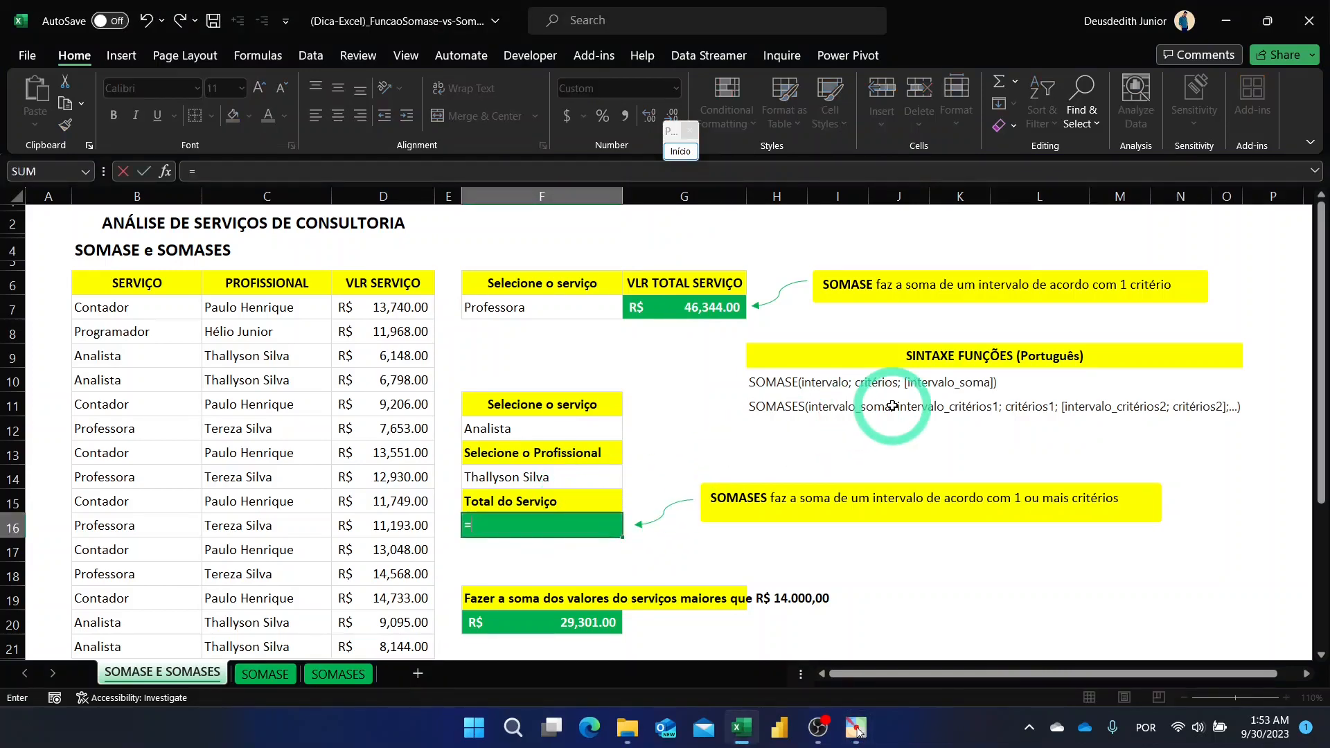
type("=sumfi")
key("BackSpace")
key("BackSpace")
key("BackSpace")
key("BackSpace")
key("BackSpace")
type("sumif")
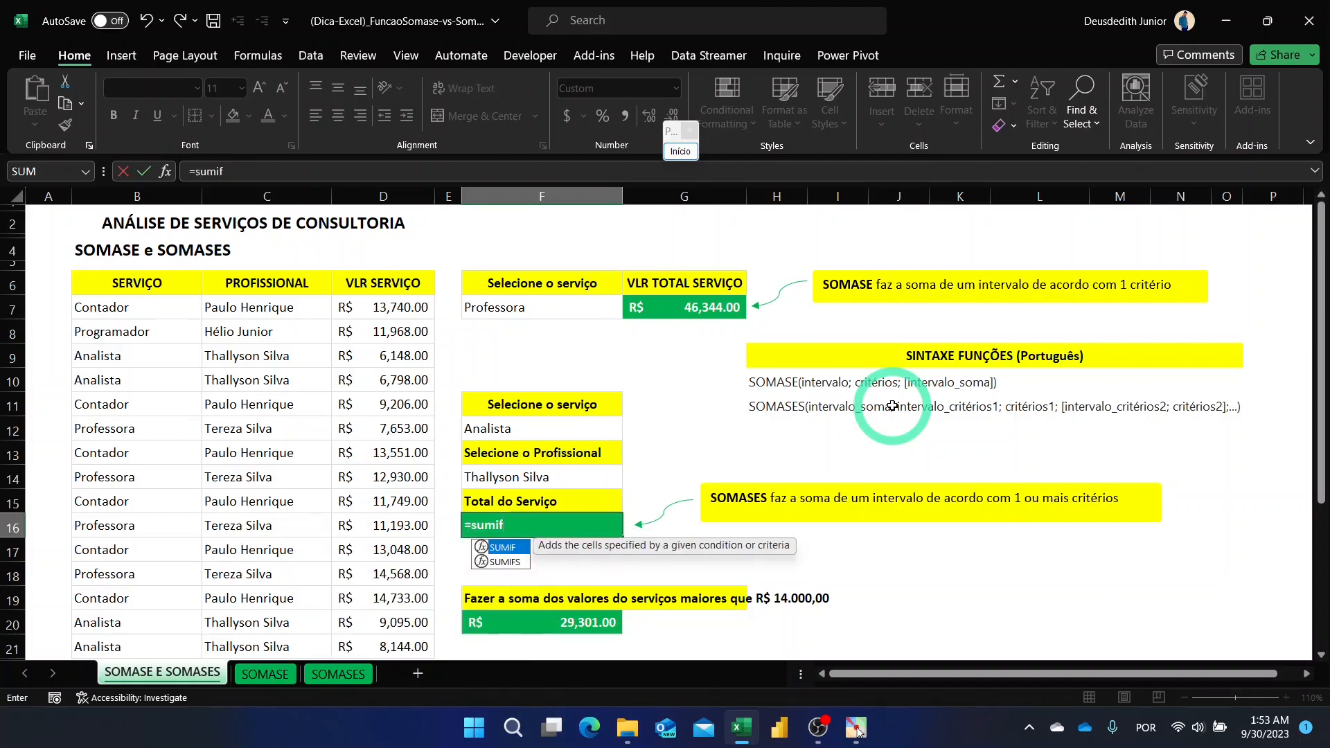
type("s")
key("Tab")
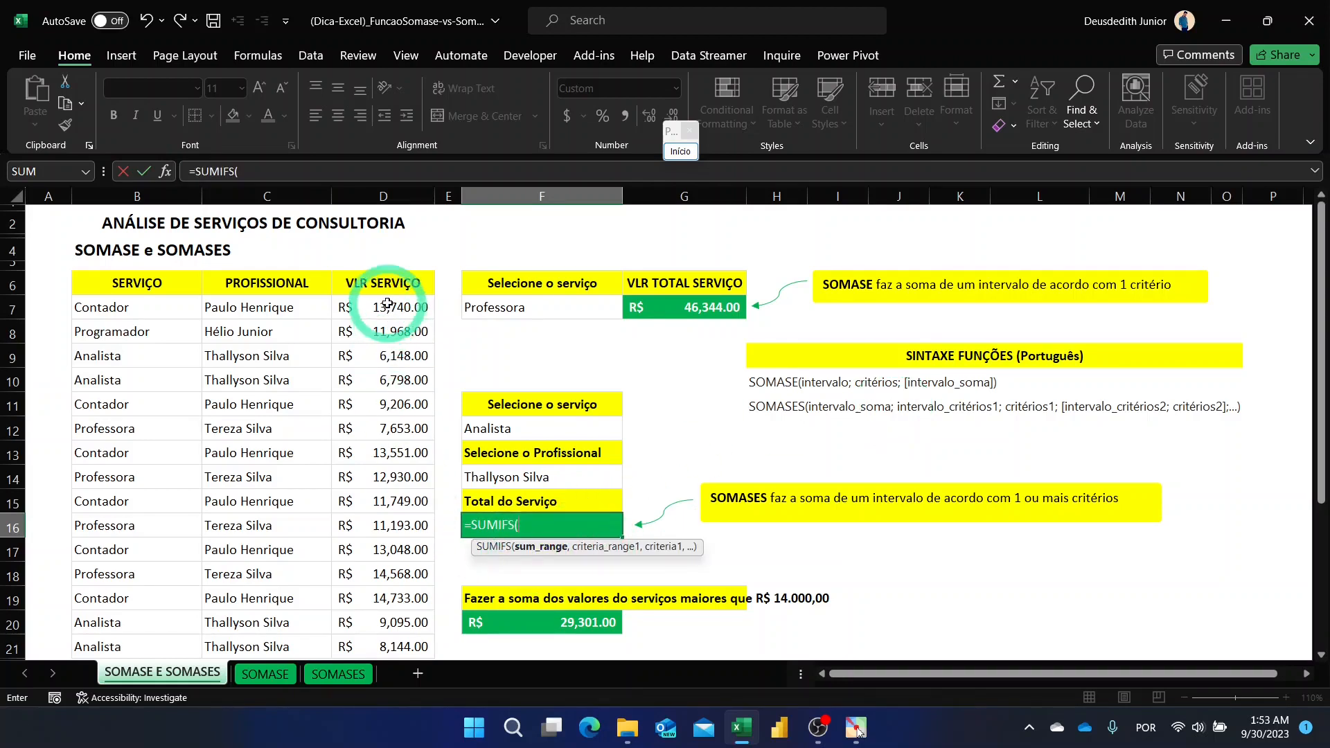
left_click_drag(388, 305, 396, 649)
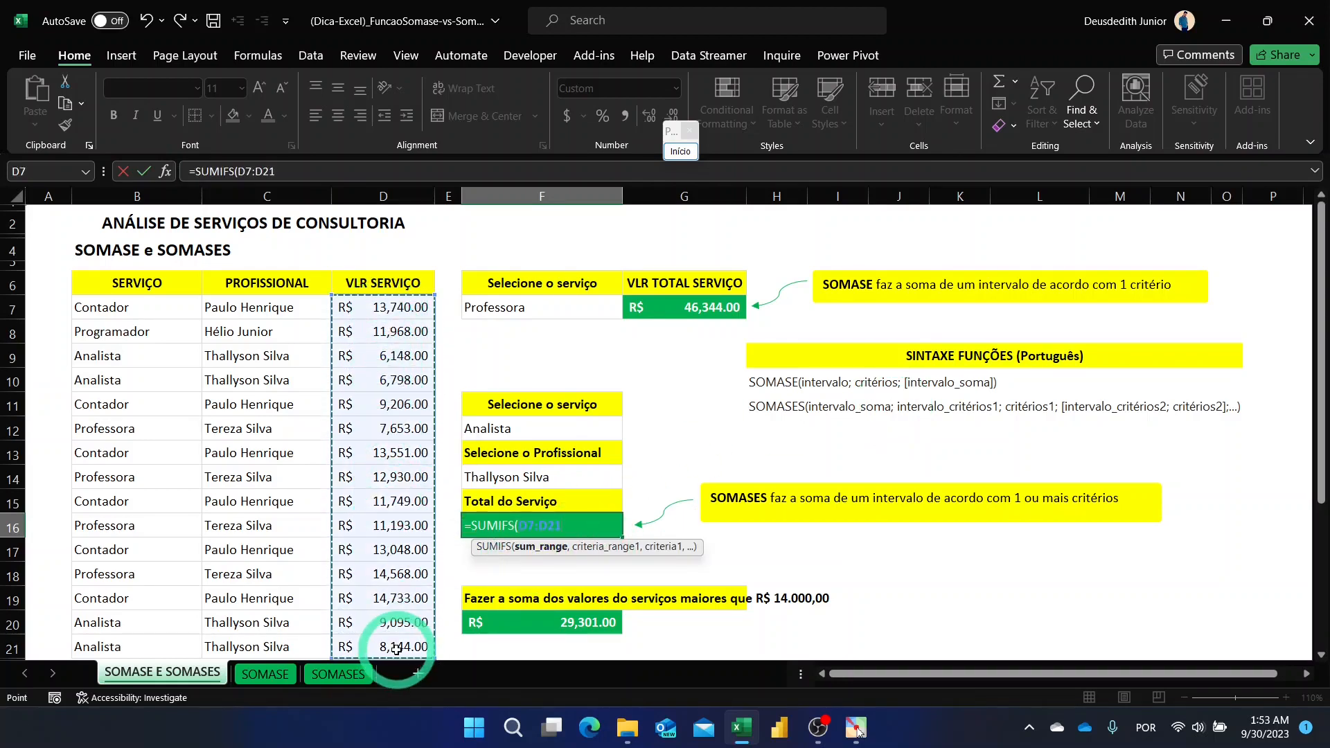
type(",")
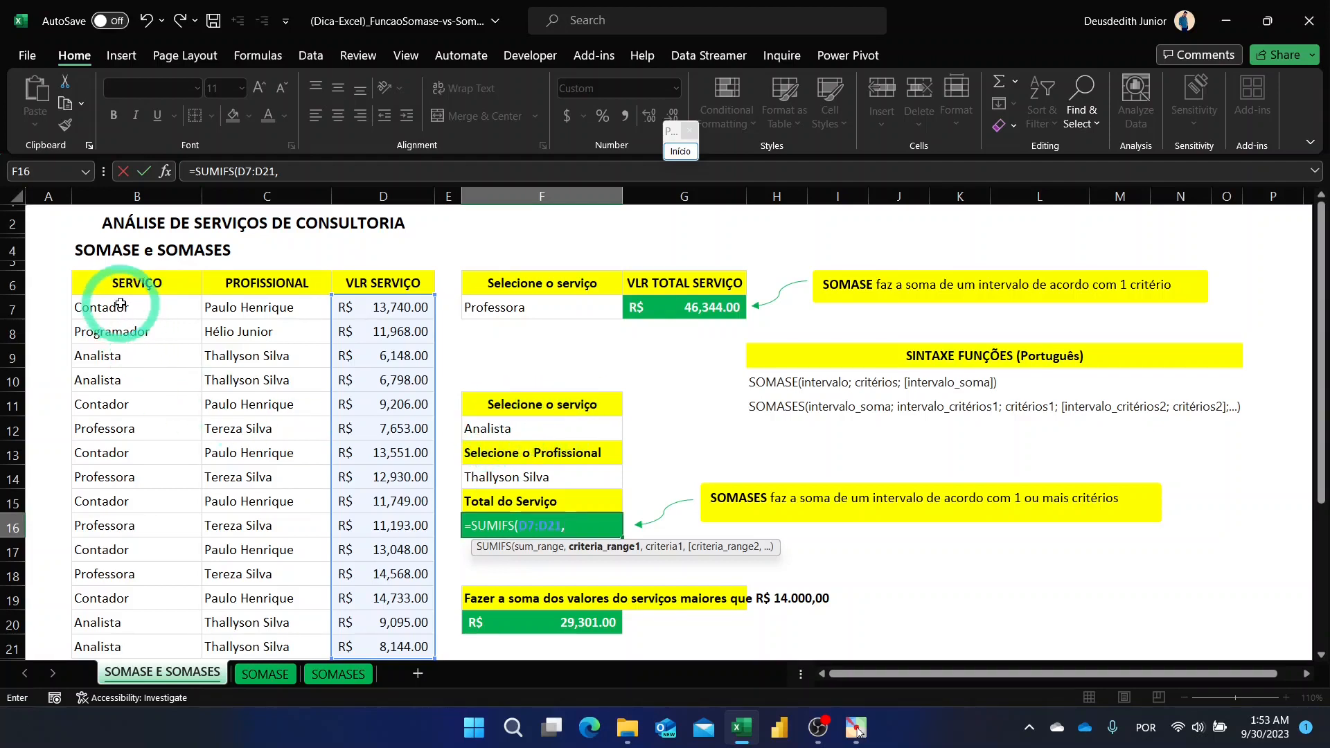
- Complete the SUMIFS with criteria range B7:B21 matched to F12 and C7:C21 matched to F14, and commit the formula
left_click_drag(120, 303, 129, 638)
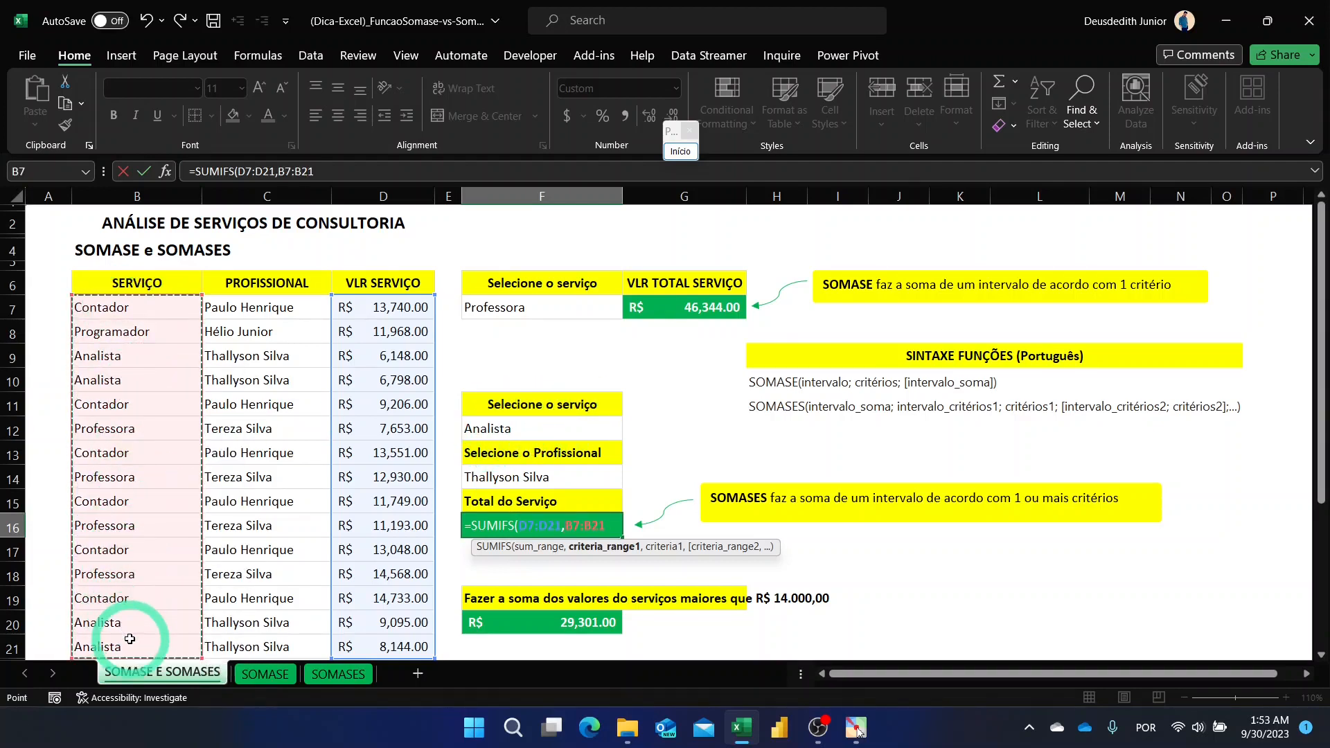
type(",")
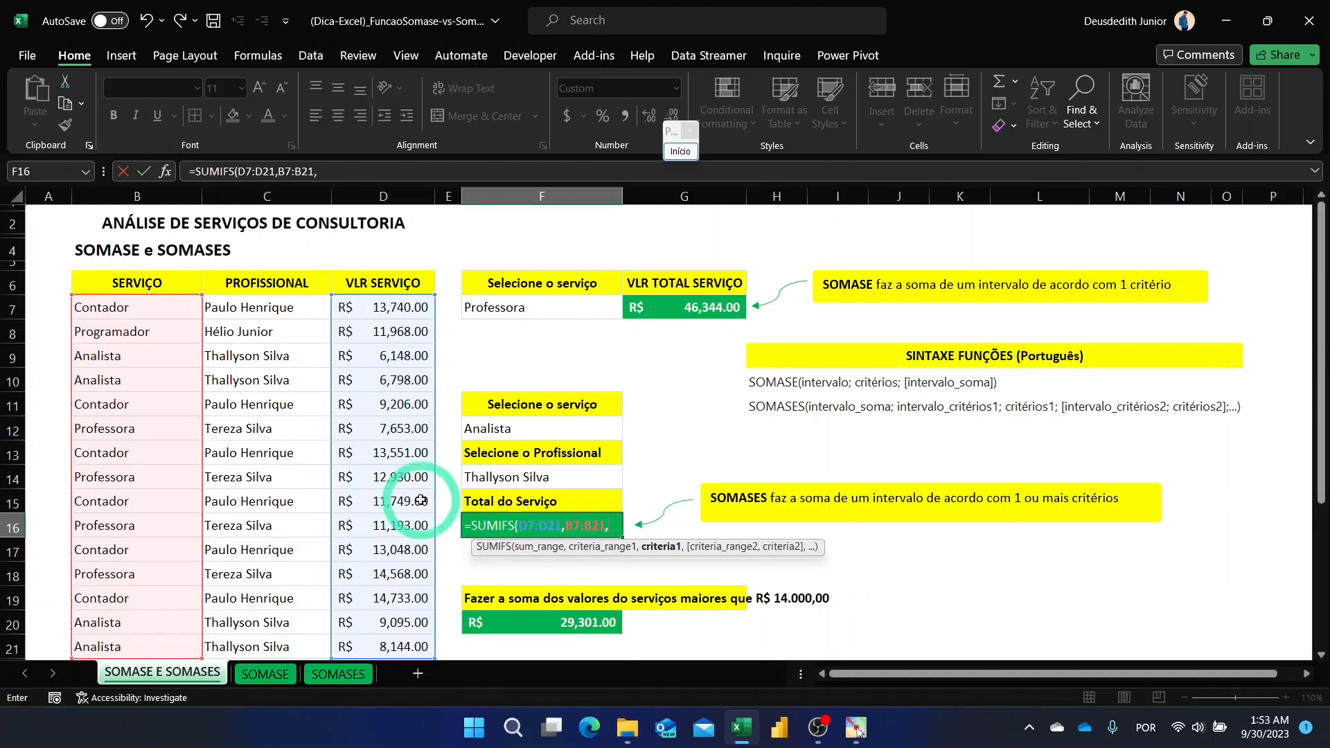
left_click(527, 428)
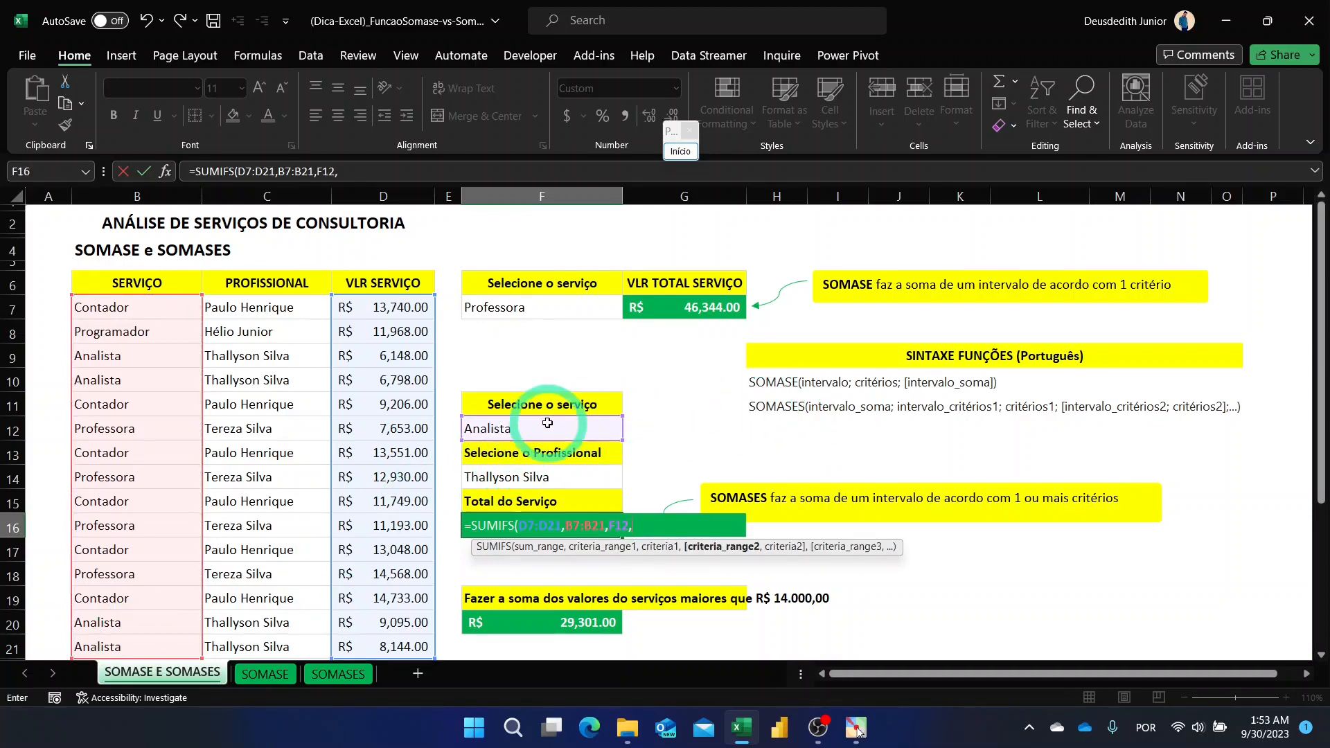
left_click_drag(291, 312, 286, 637)
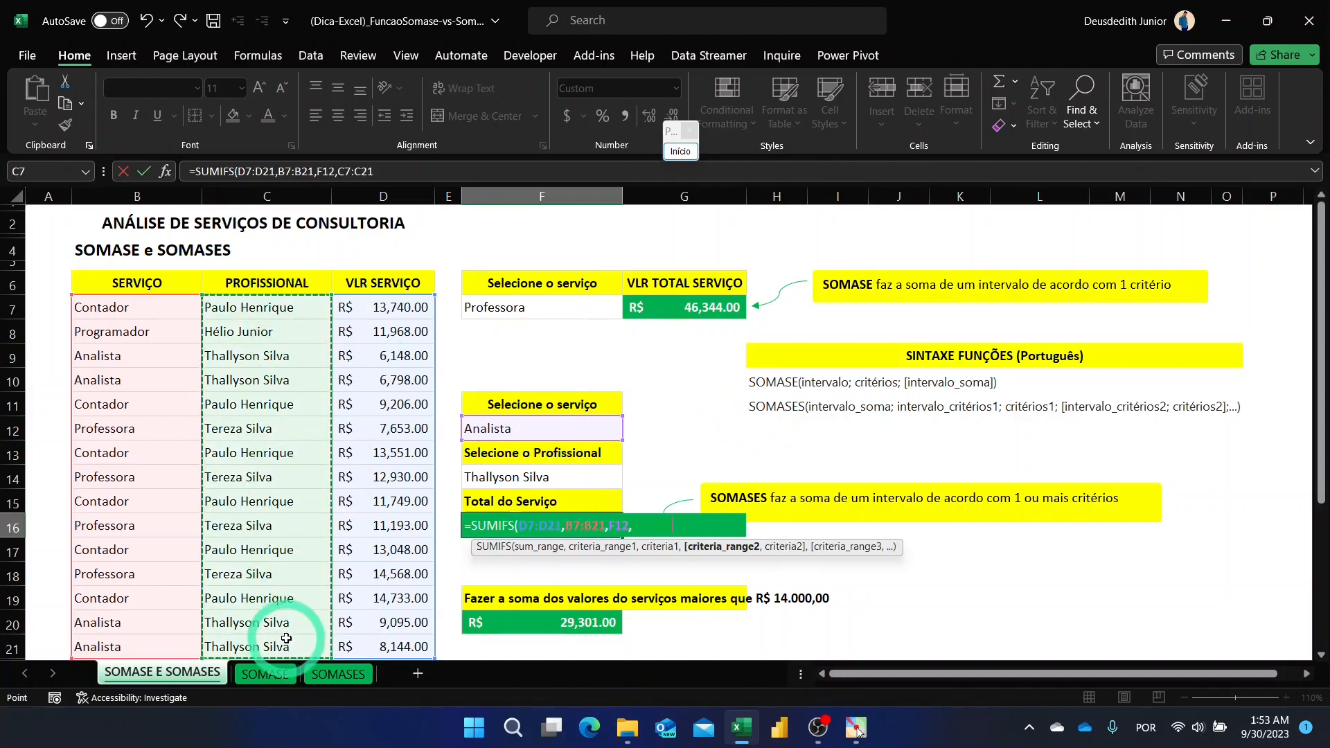
type(",")
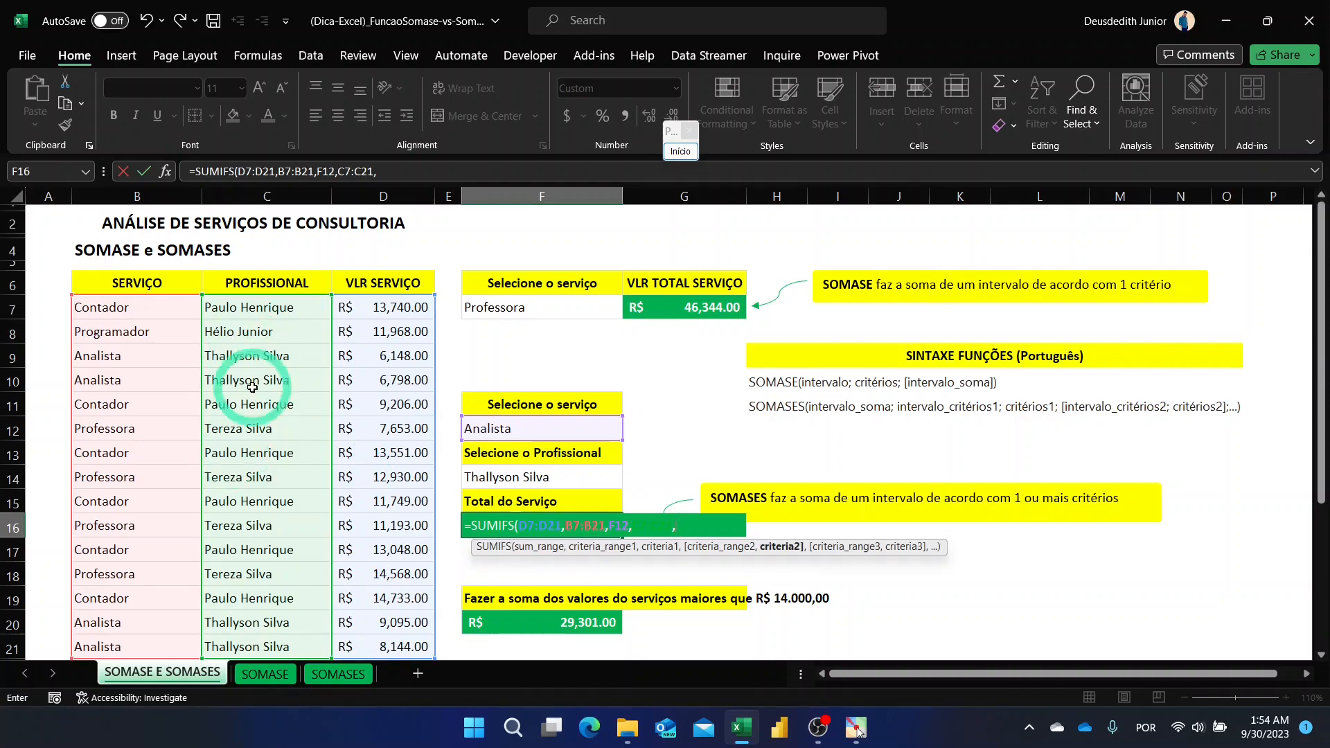
left_click(565, 476)
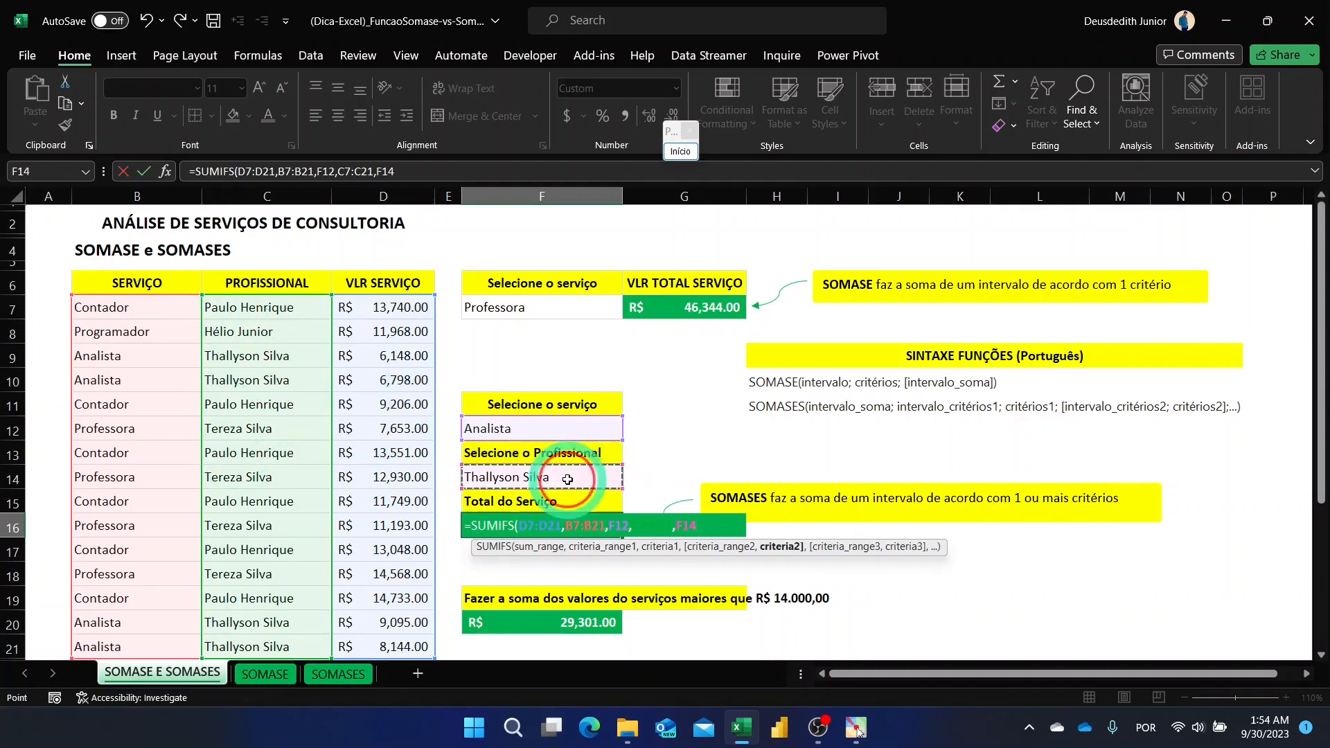
key("Return")
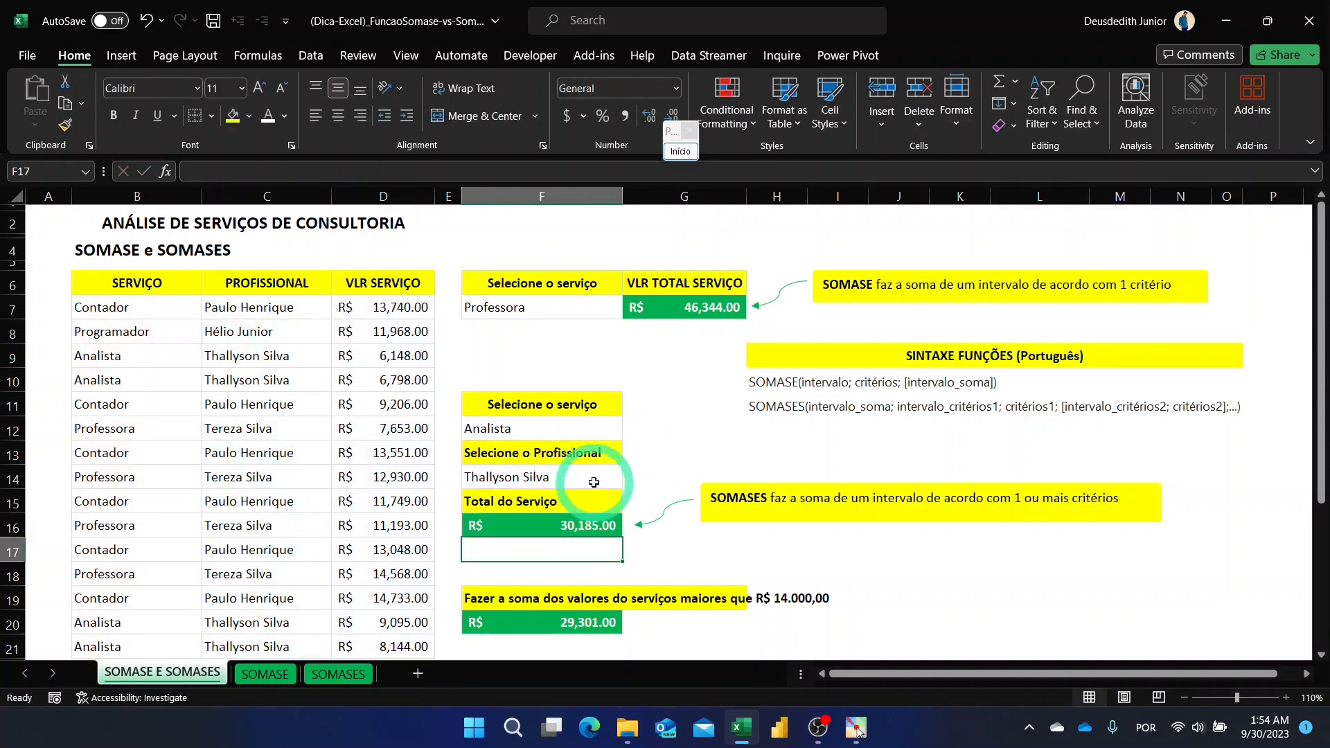
- Review the SUMIFS formula and total in F16 against the service in F12 and the professional in F14
left_click(589, 528)
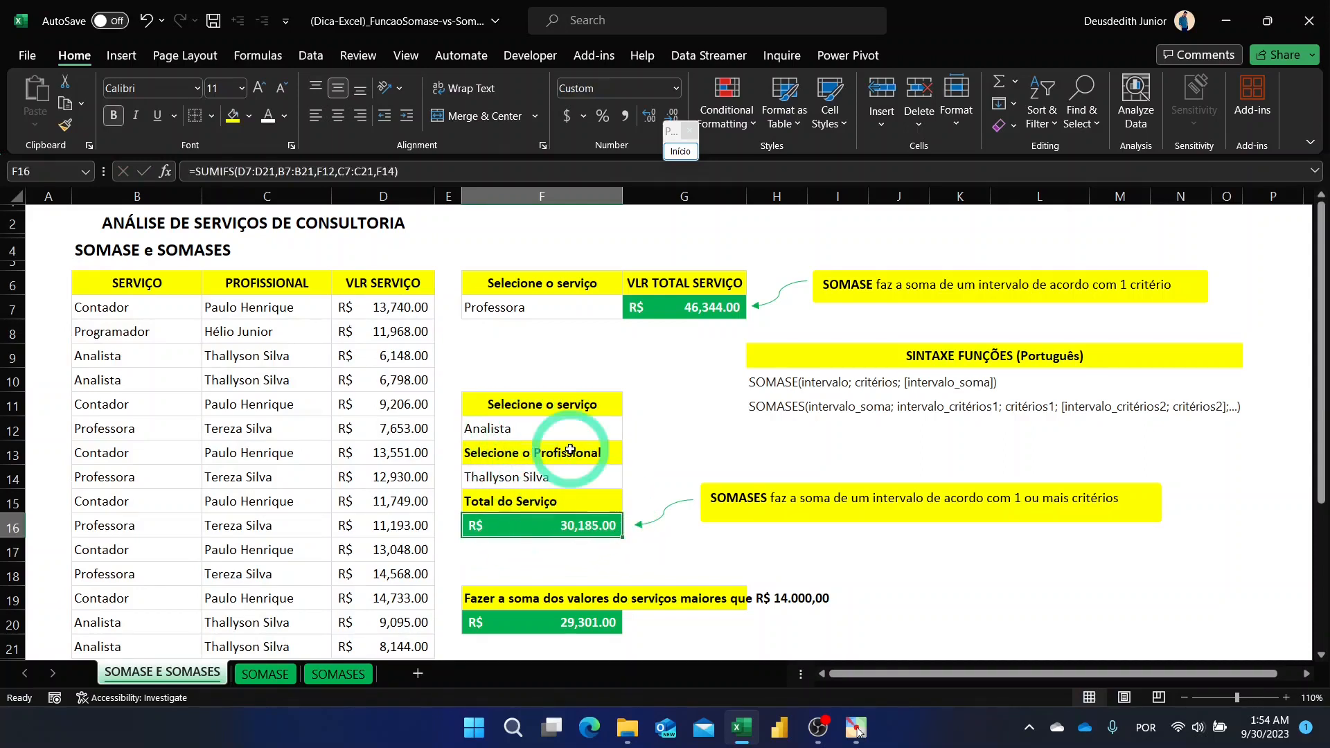
left_click(536, 429)
left_click(575, 476)
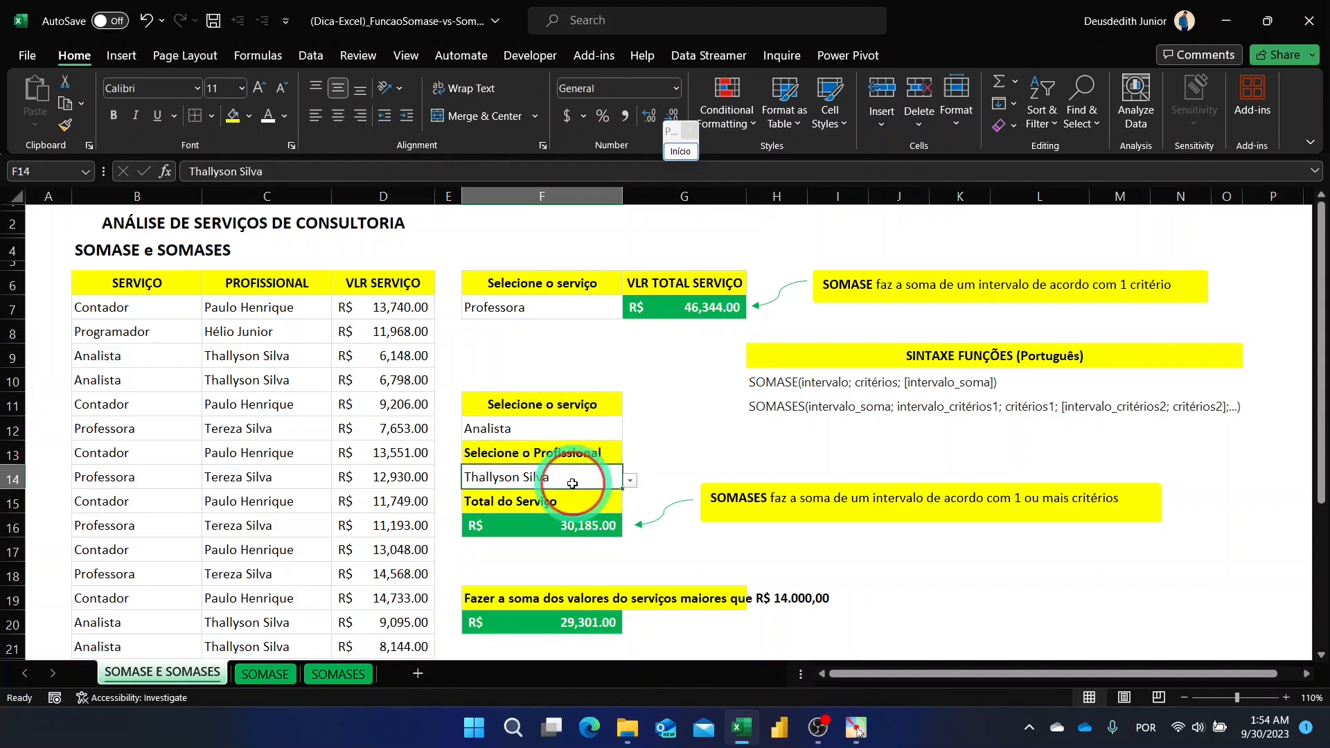
left_click(608, 526)
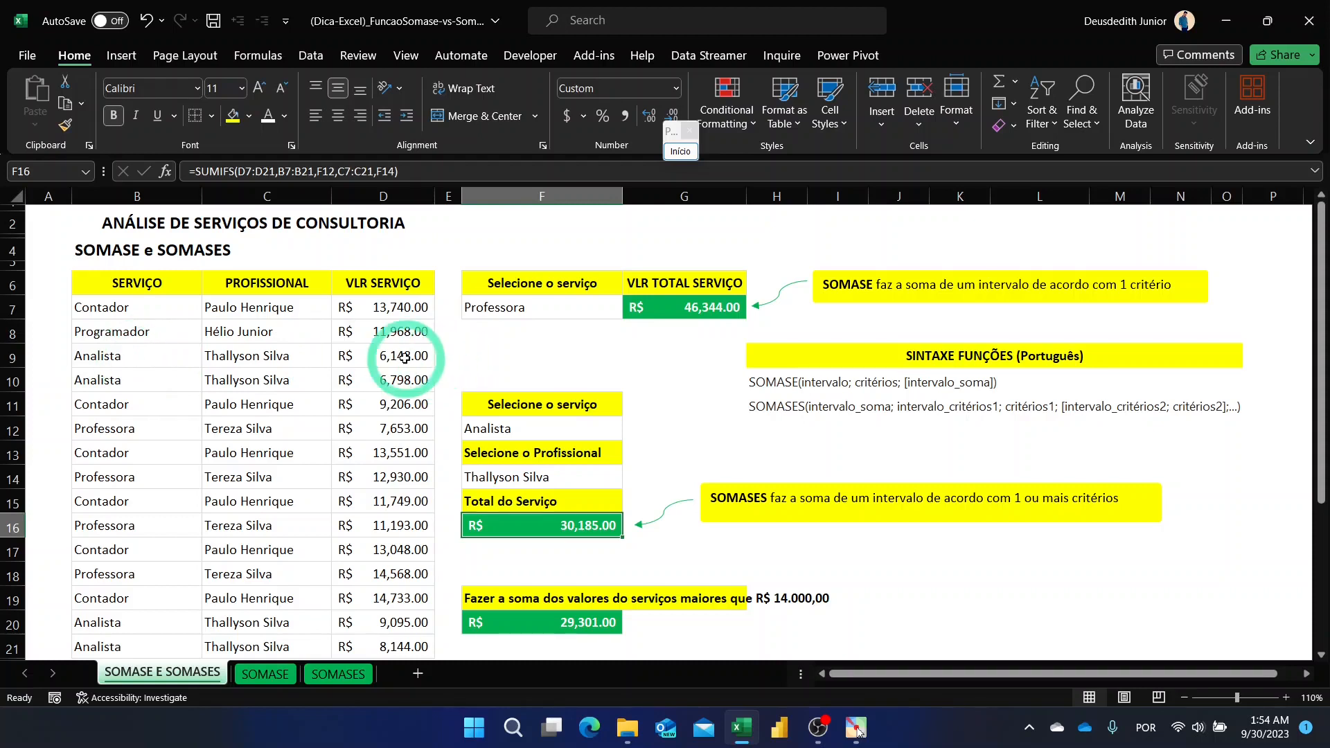
- Check the SUMIFS total by selecting the matching Analista values in D9:D10 and D20:D21 together
left_click_drag(405, 356, 407, 377)
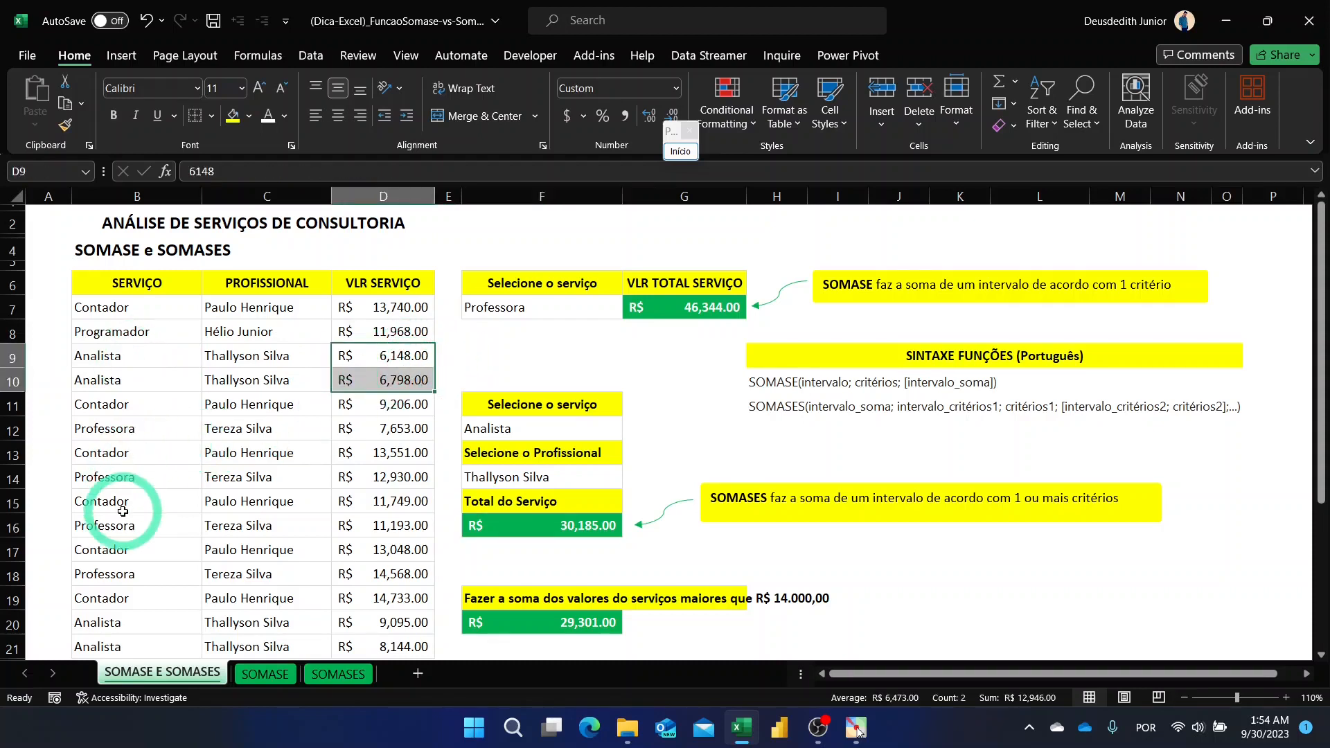
left_click_drag(351, 622, 390, 635)
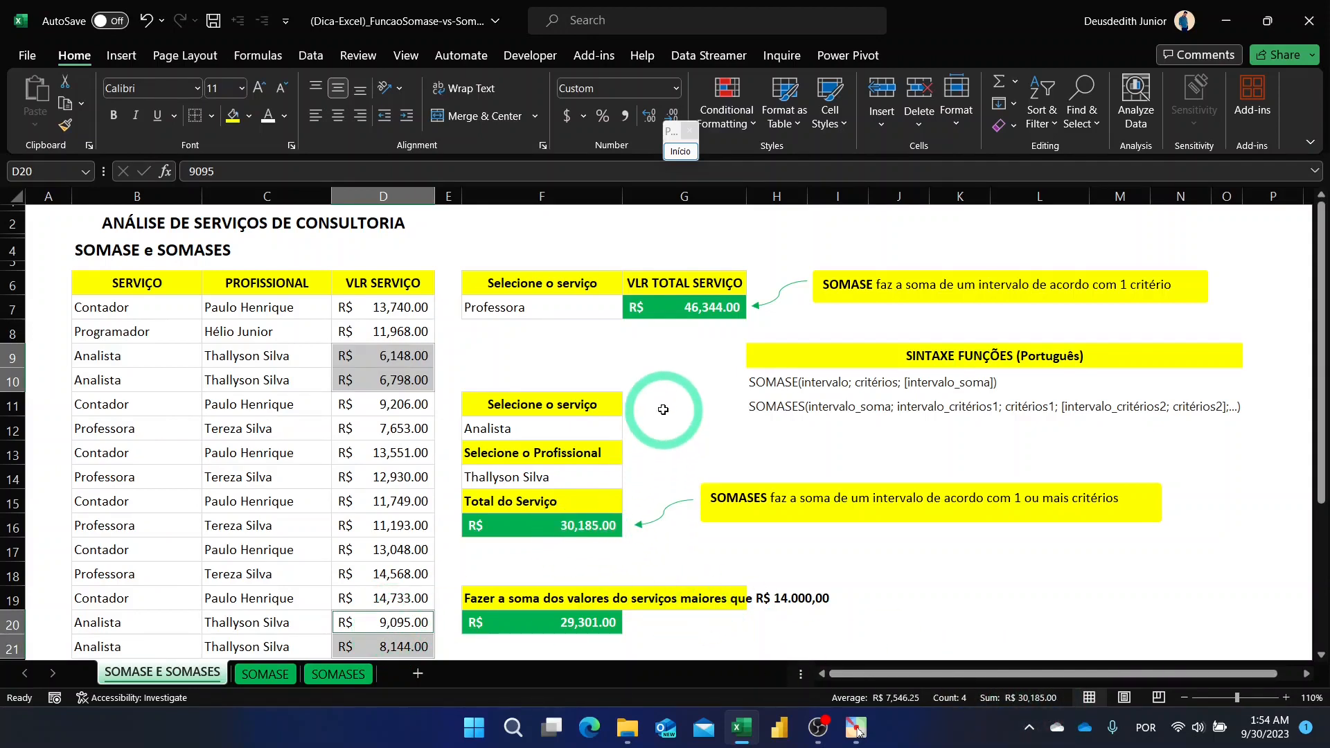
left_click(686, 403)
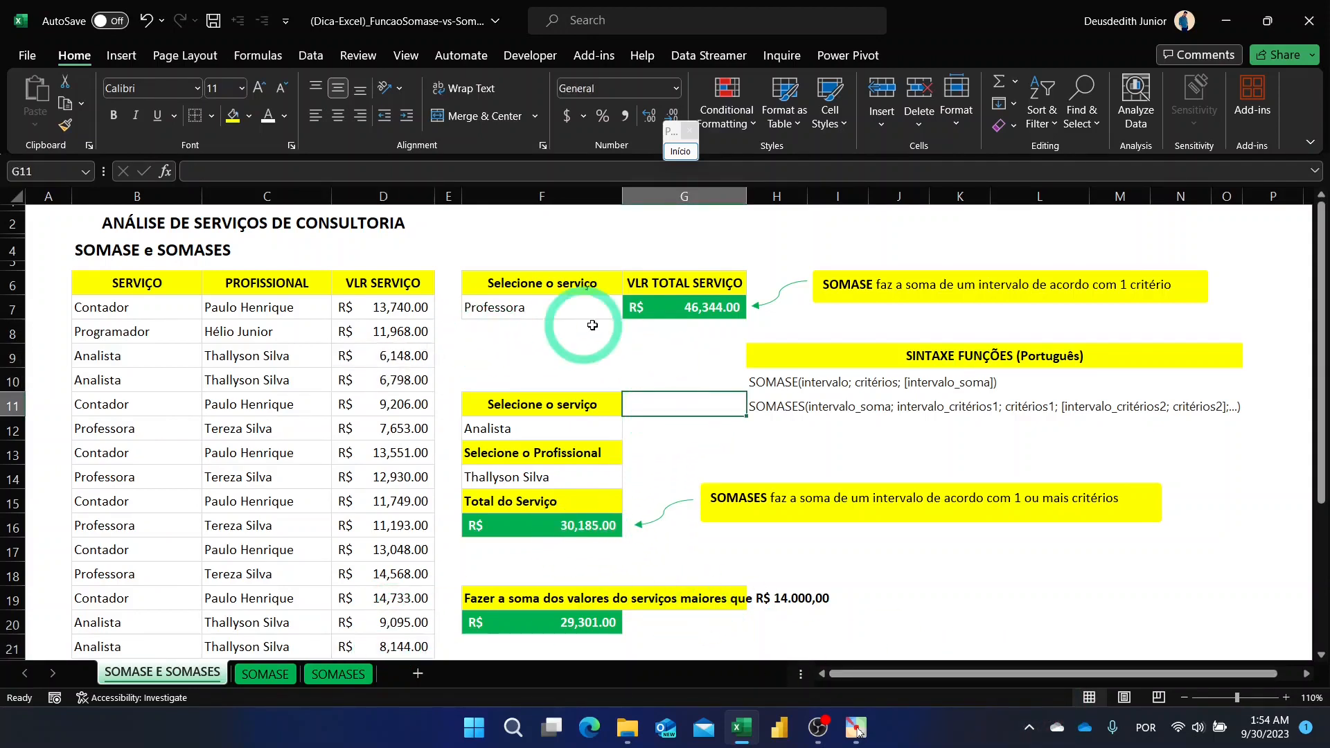
- Choose Contador as the selected service in F7 to recalculate VLR TOTAL SERVIÇO
left_click(618, 309)
left_click(670, 357)
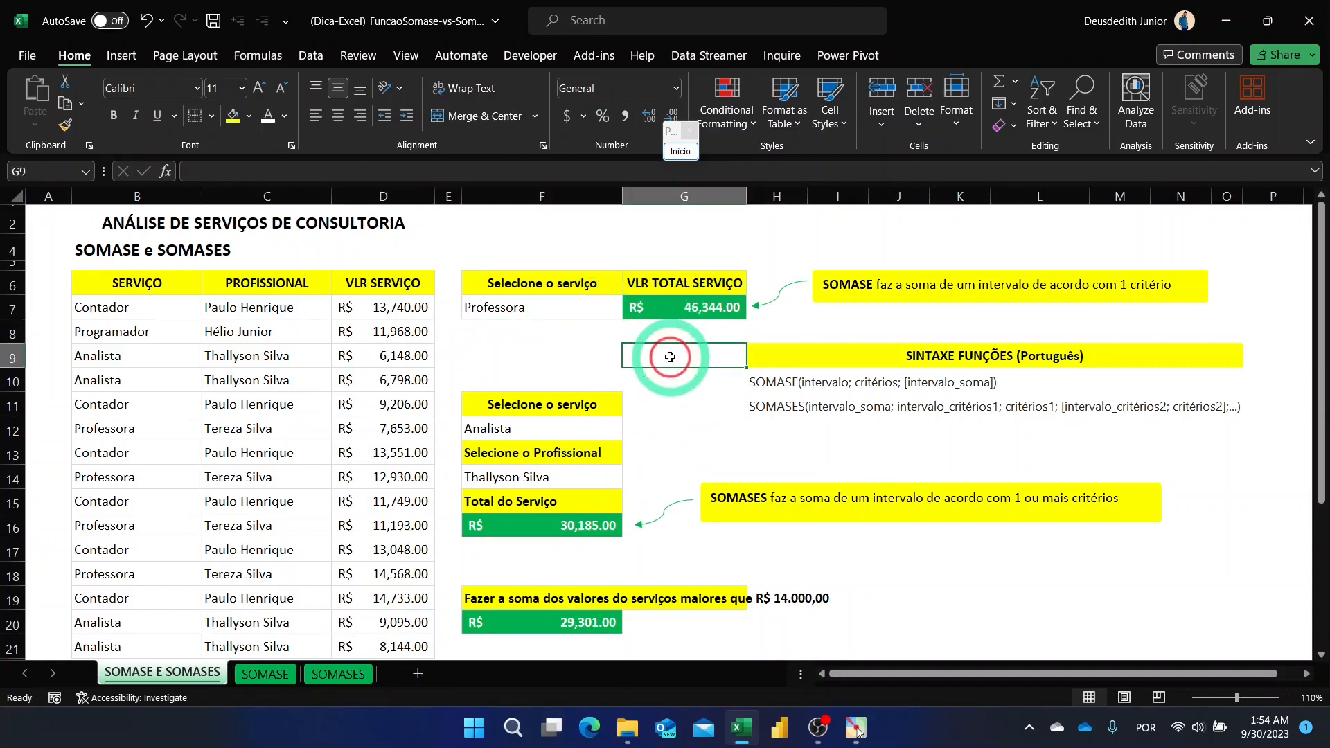
left_click(570, 305)
left_click(631, 313)
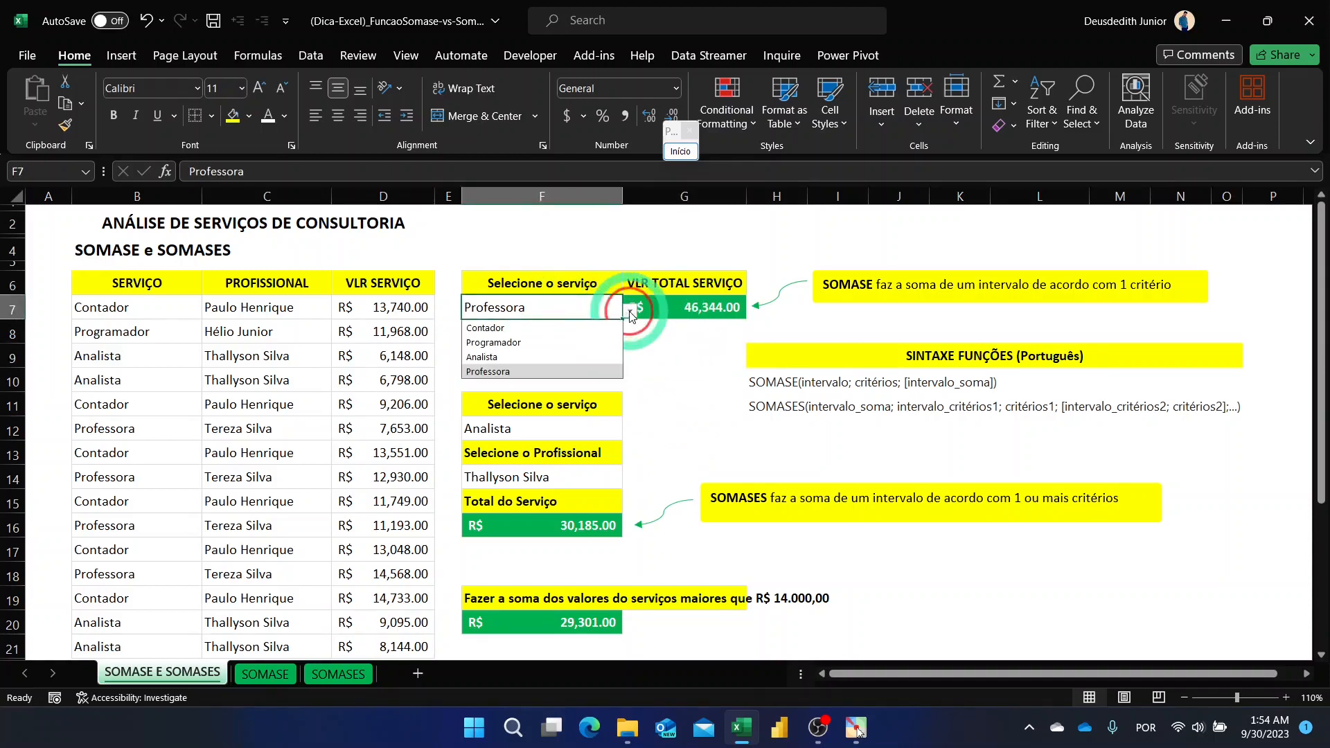
left_click(530, 327)
left_click(704, 331)
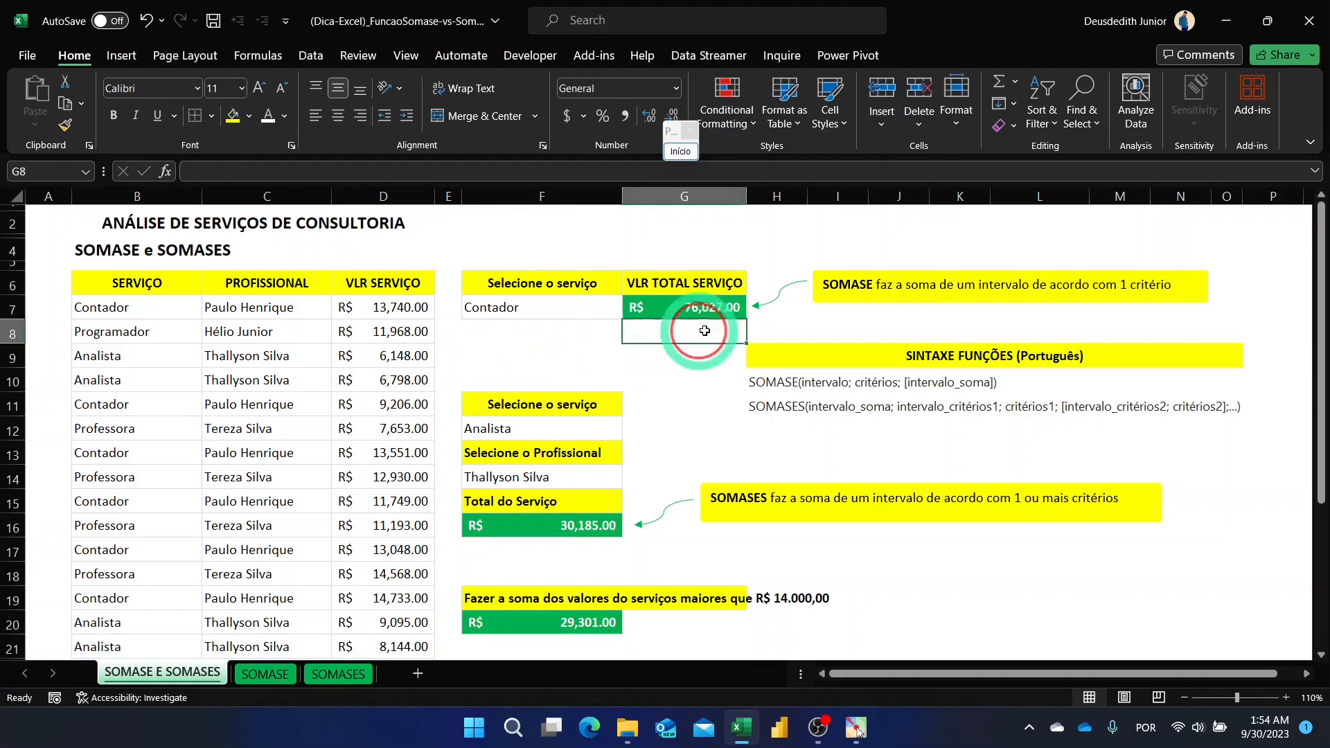
- Choose Programador as the service in F7 and compare the total with the Programador value in D8
left_click(587, 313)
left_click(630, 309)
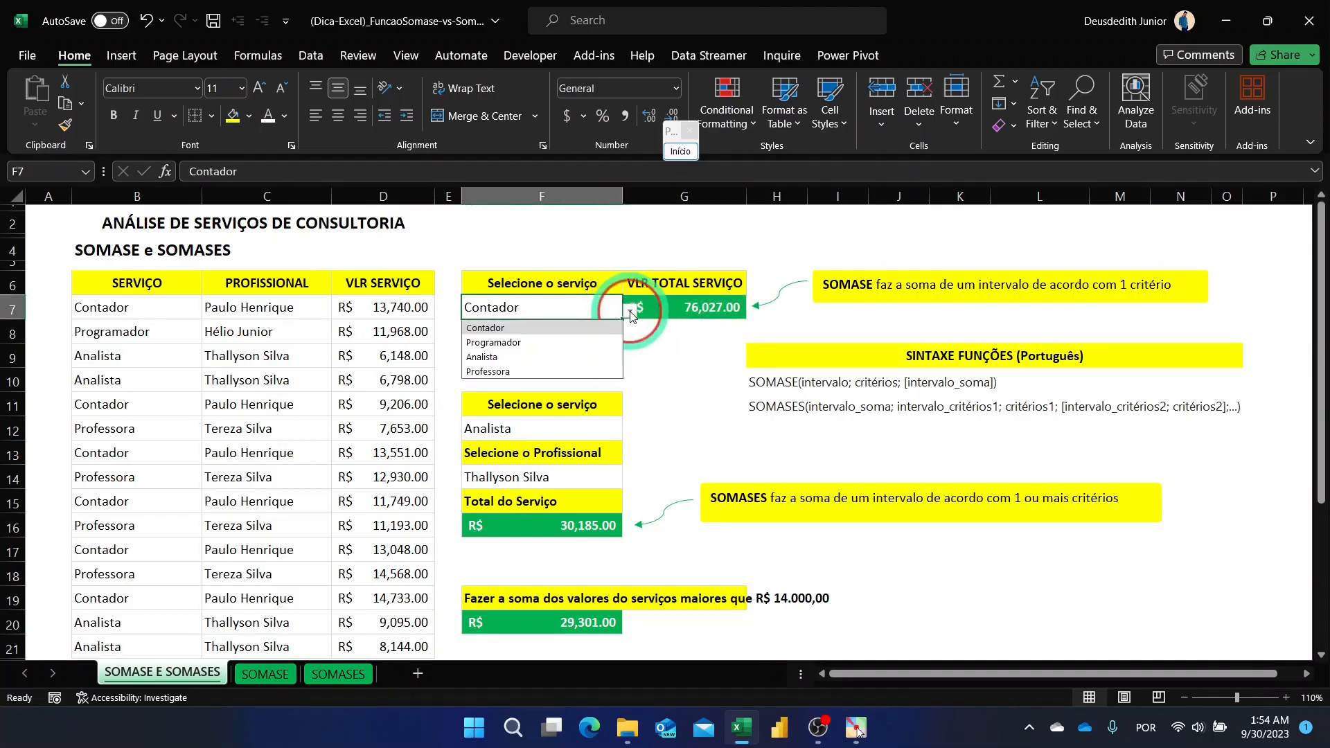
left_click(597, 338)
left_click(398, 331)
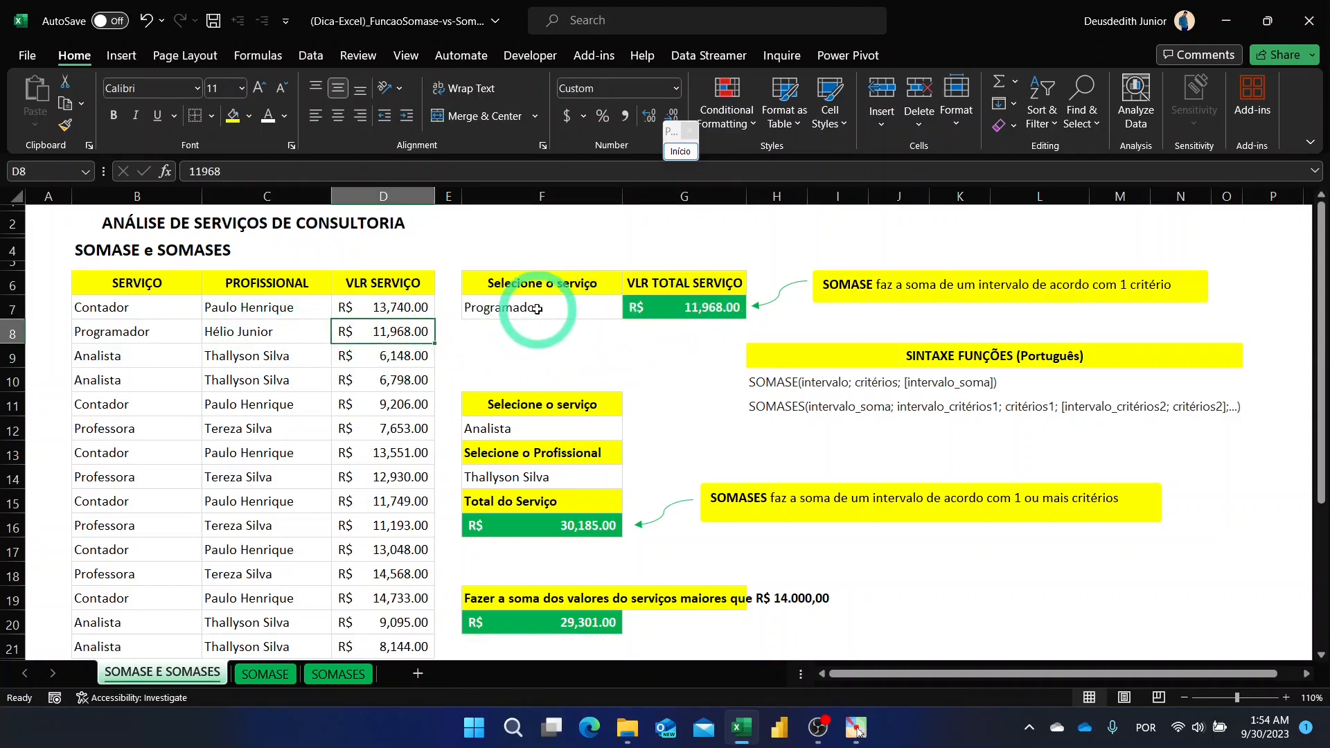
- Set the selected service in F7 to Analista and inspect the SUMIF total in G7
left_click(613, 307)
left_click(630, 310)
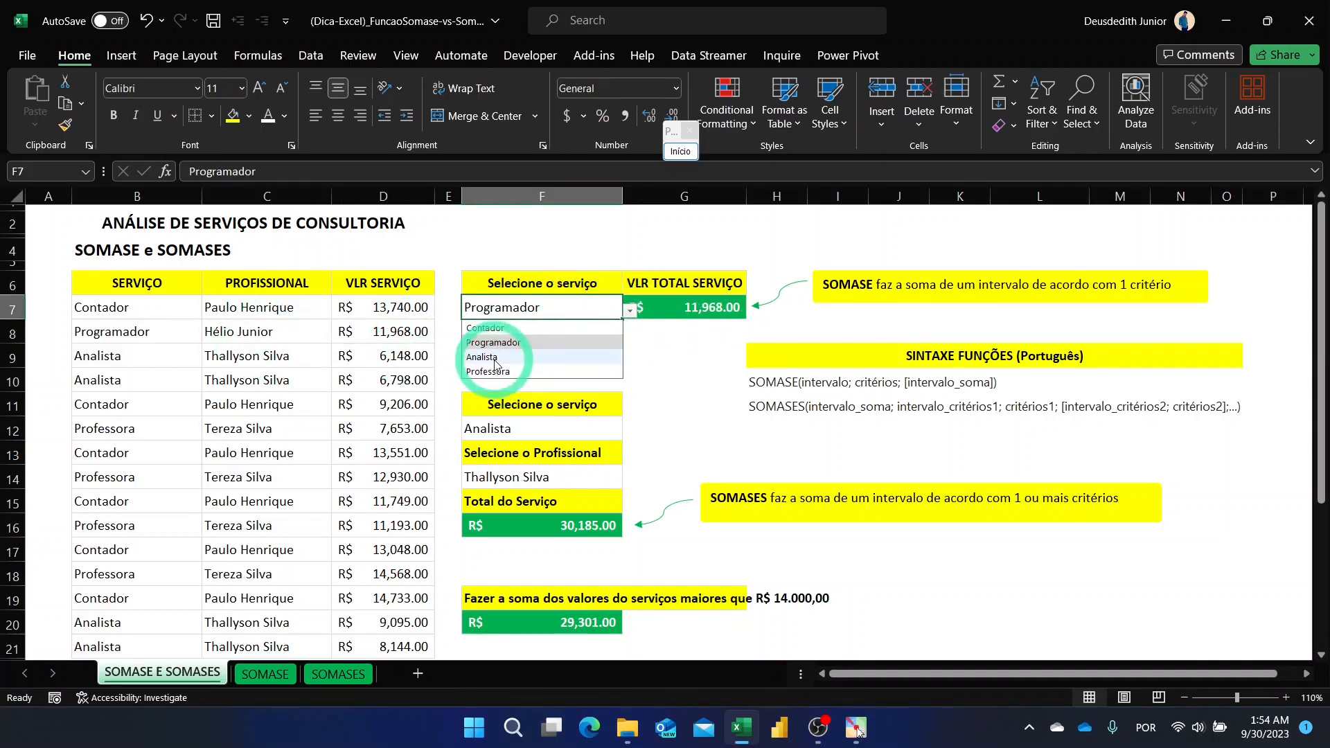
left_click(509, 350)
left_click(691, 310)
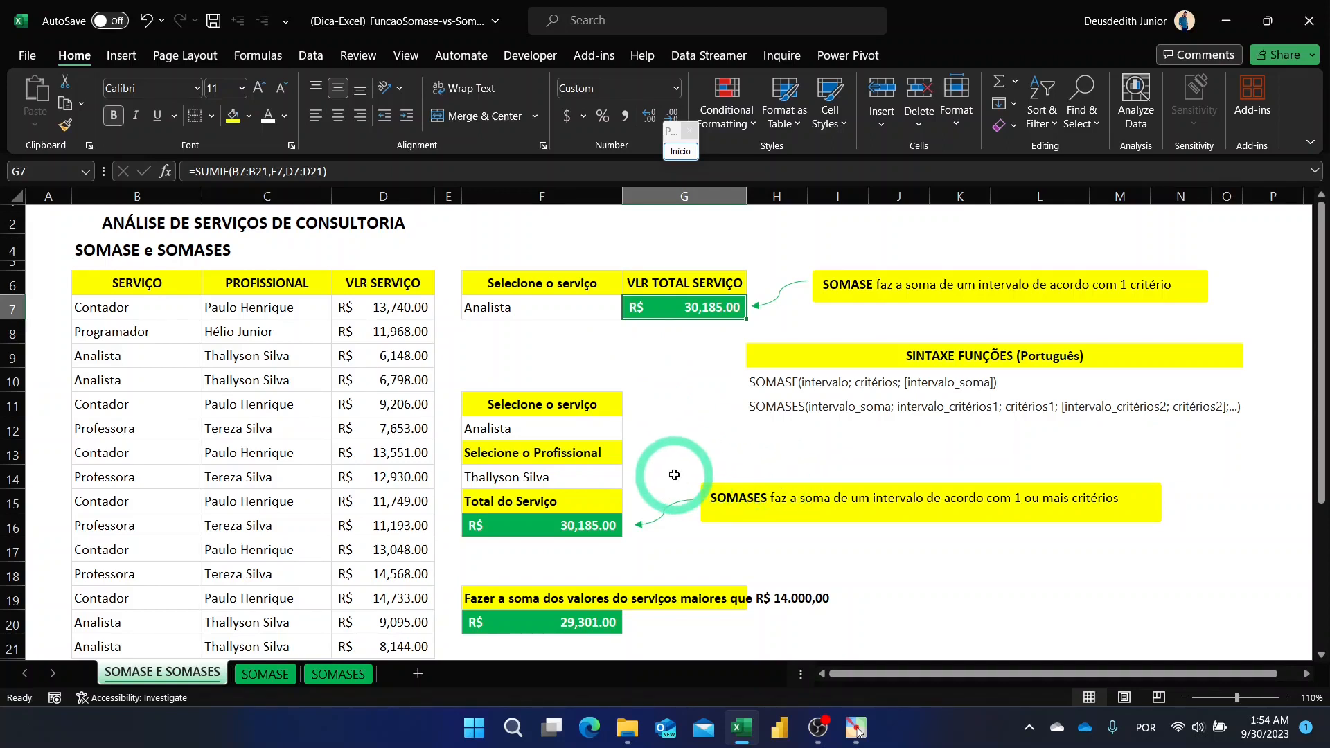
- Open the SOMASE sheet and review the table B5:D19 and the first question on services above R$ 10.000,00
left_click(268, 675)
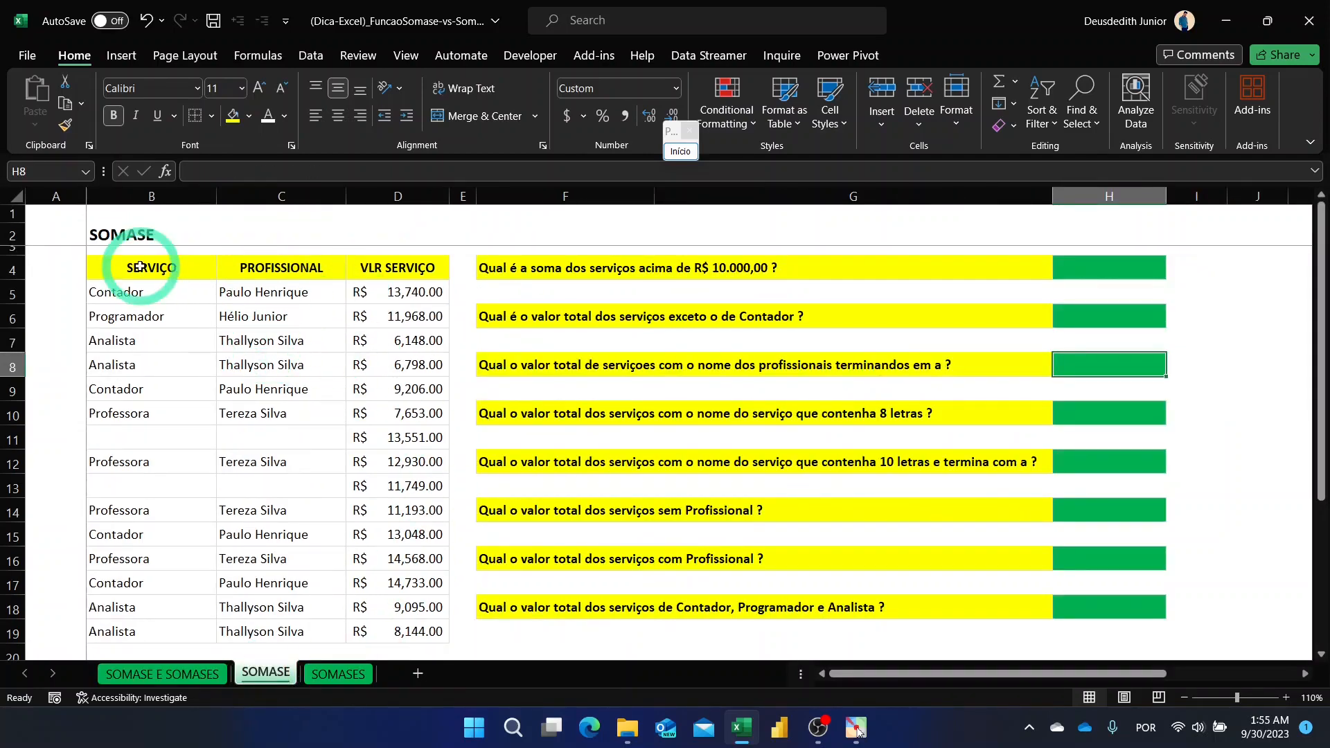
left_click(154, 236)
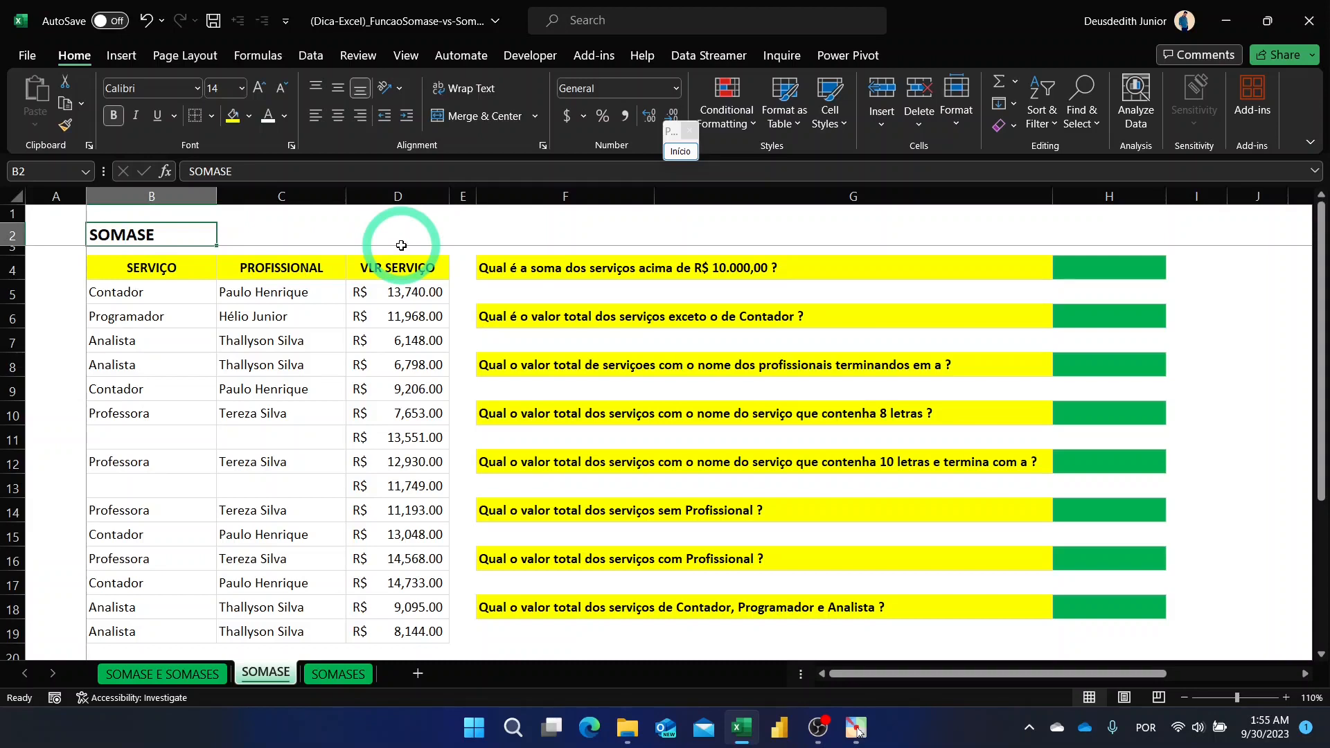
left_click_drag(128, 291, 392, 633)
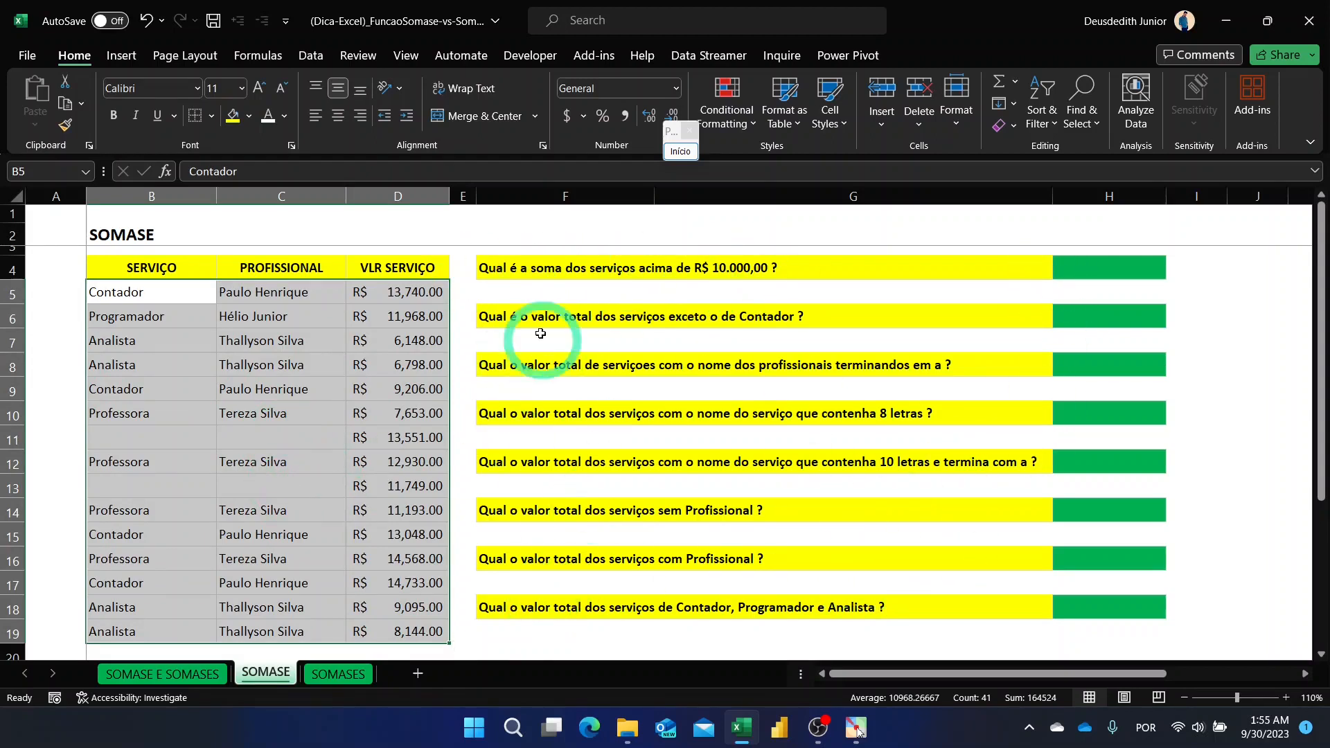
left_click(804, 235)
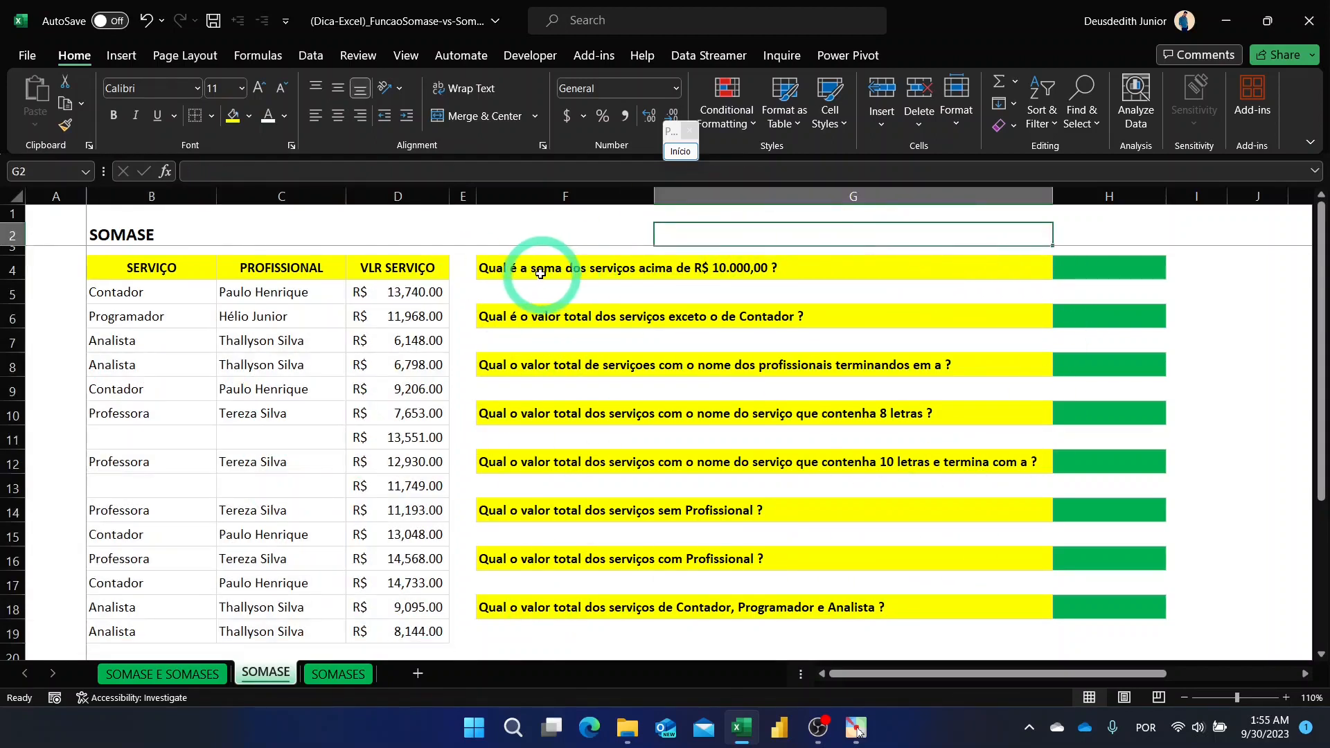
left_click(495, 269)
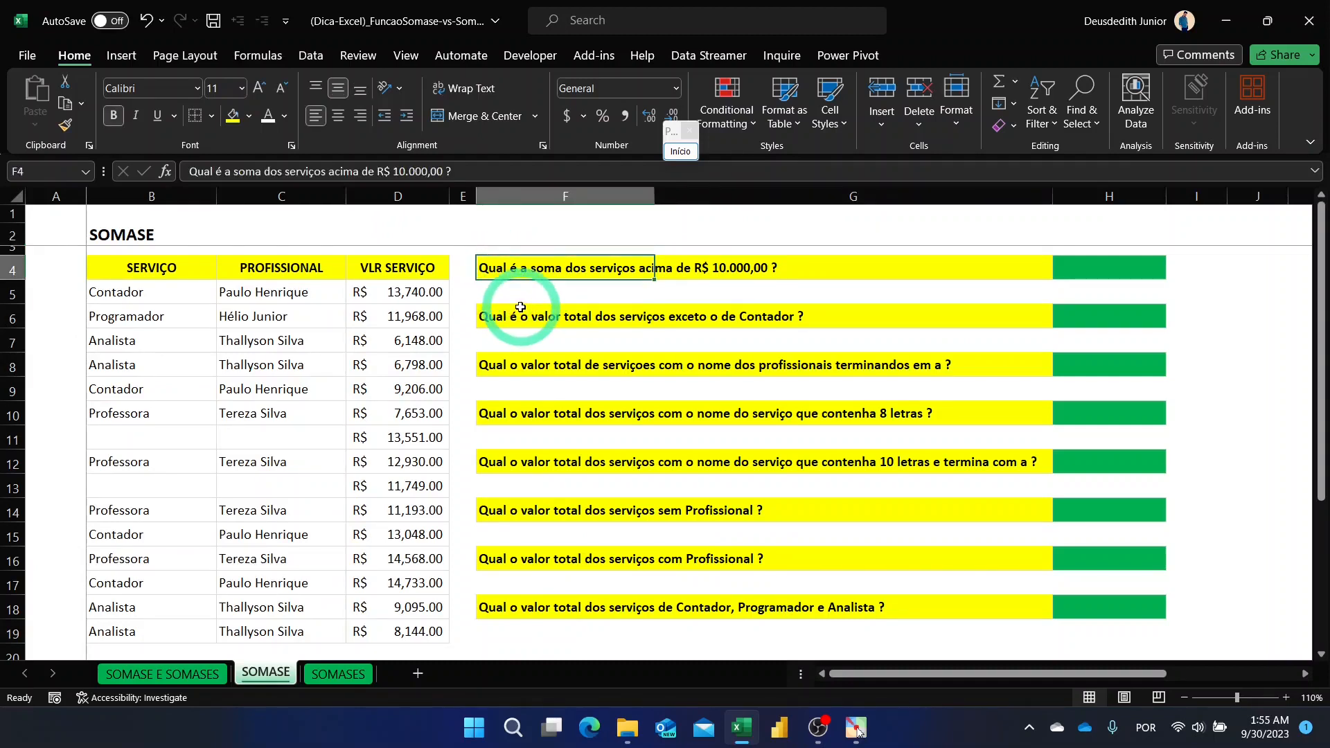
left_click(544, 236)
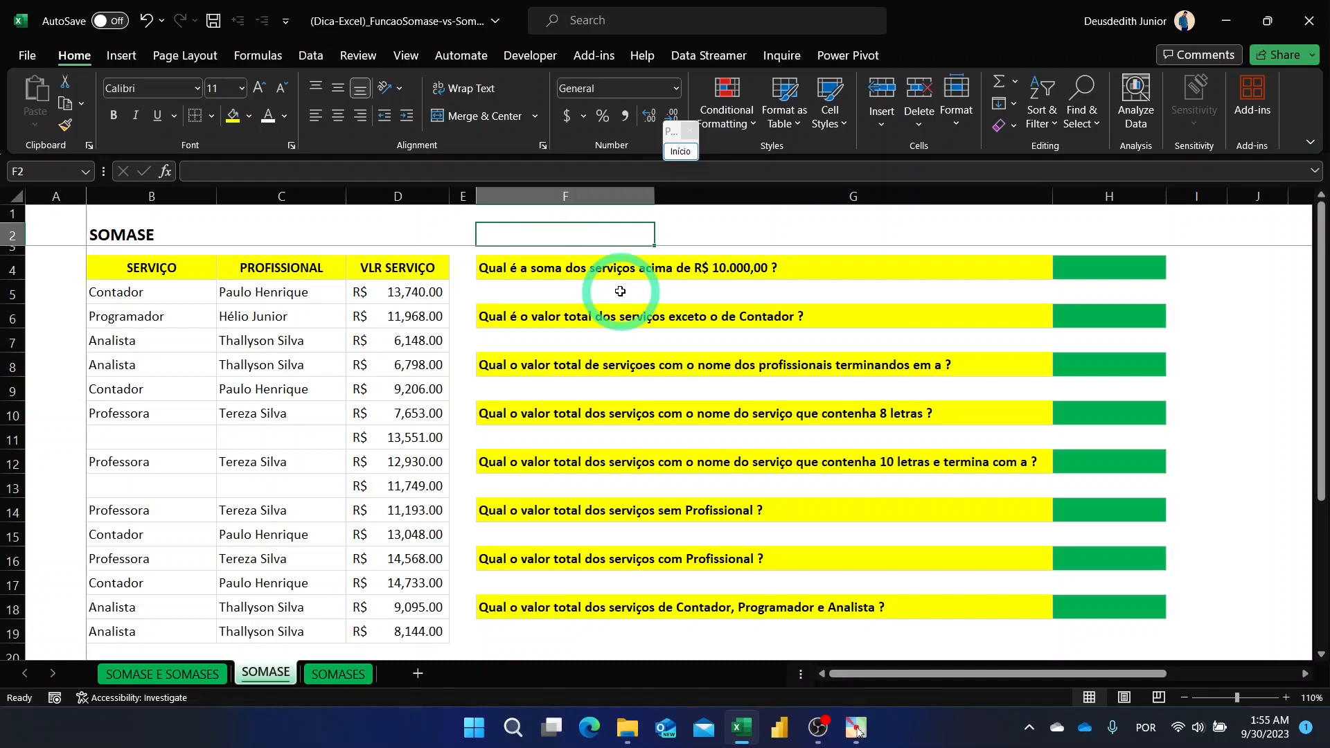
left_click(1086, 269)
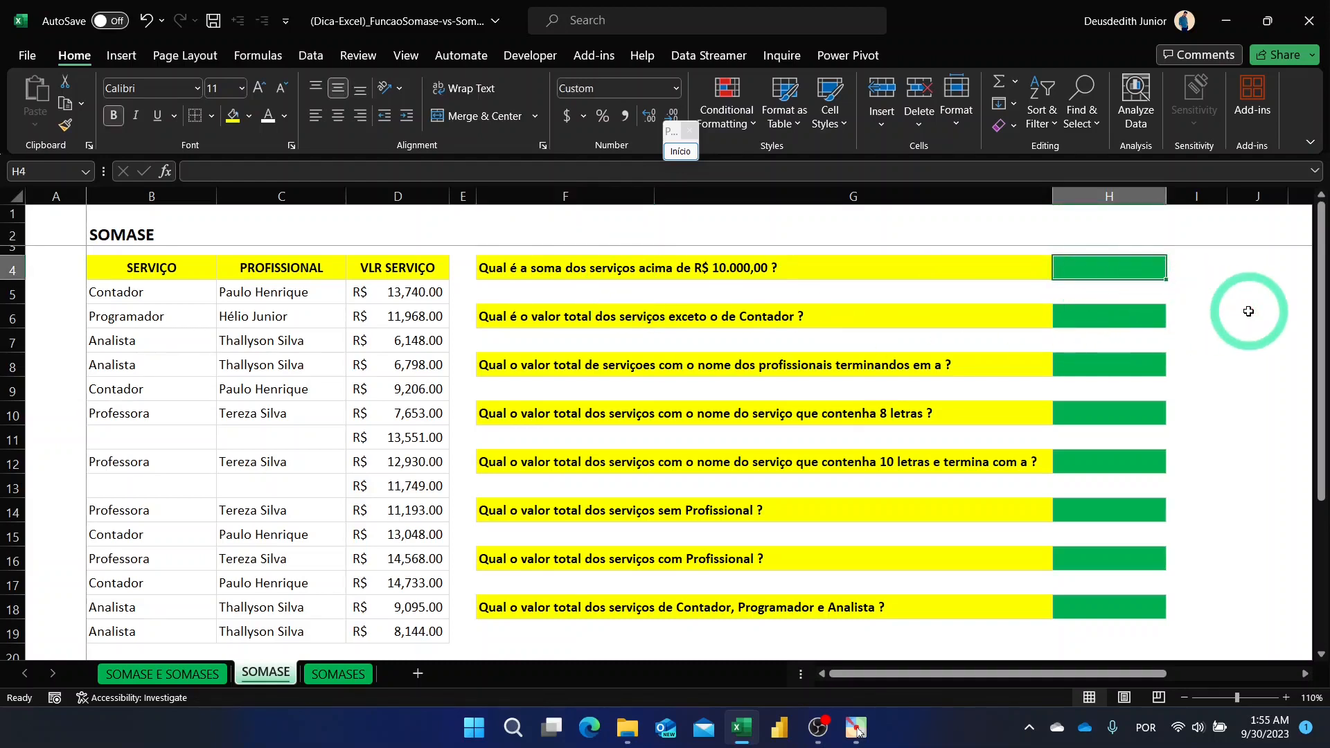
left_click_drag(407, 290, 417, 628)
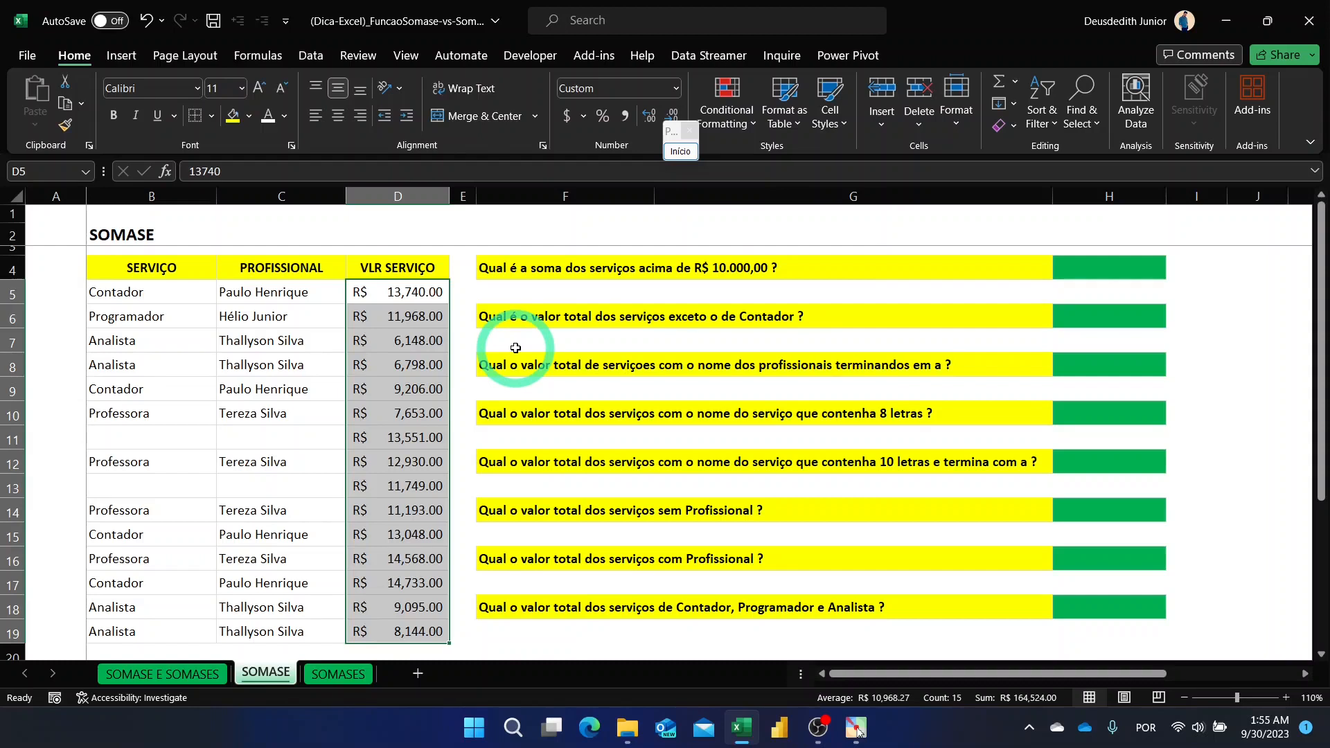
- Enter =SUMIF(D5:D19,">10000") in H4 to total the services above R$ 10.000,00
left_click(1093, 270)
type("=sumif")
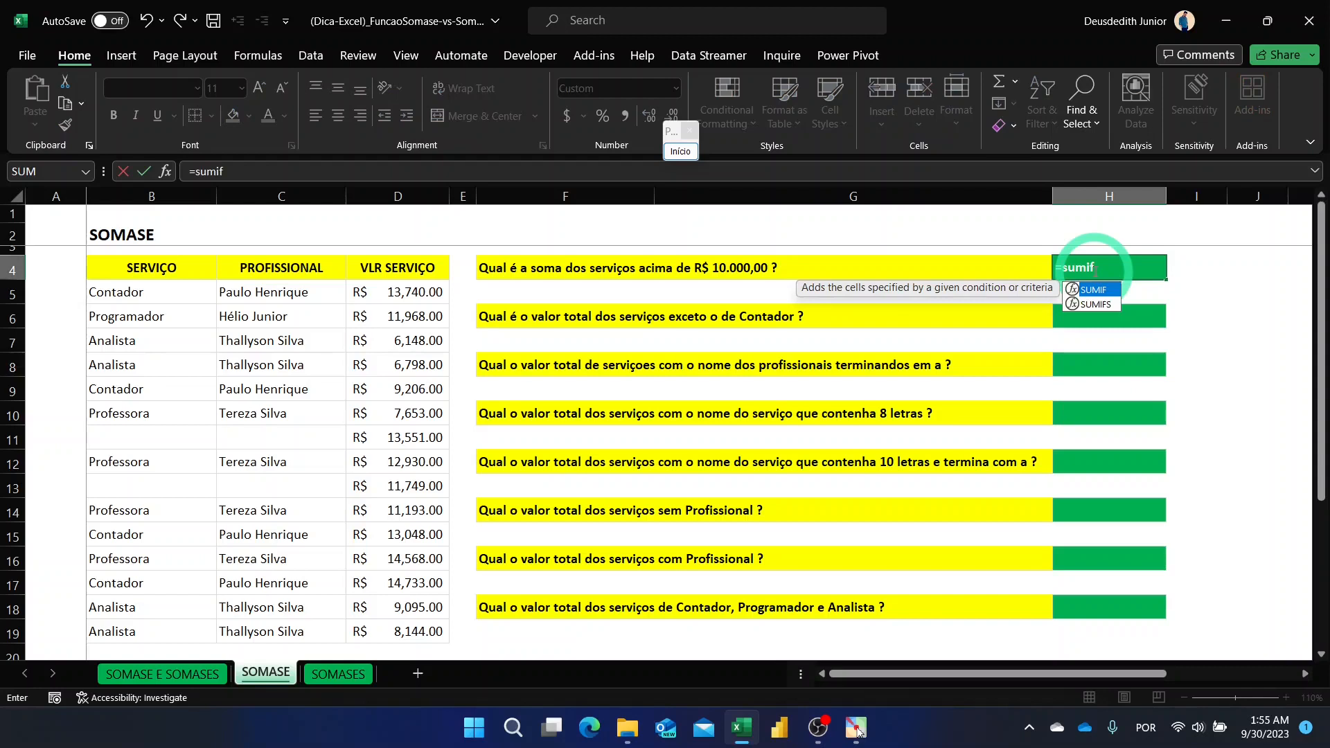
key("Tab")
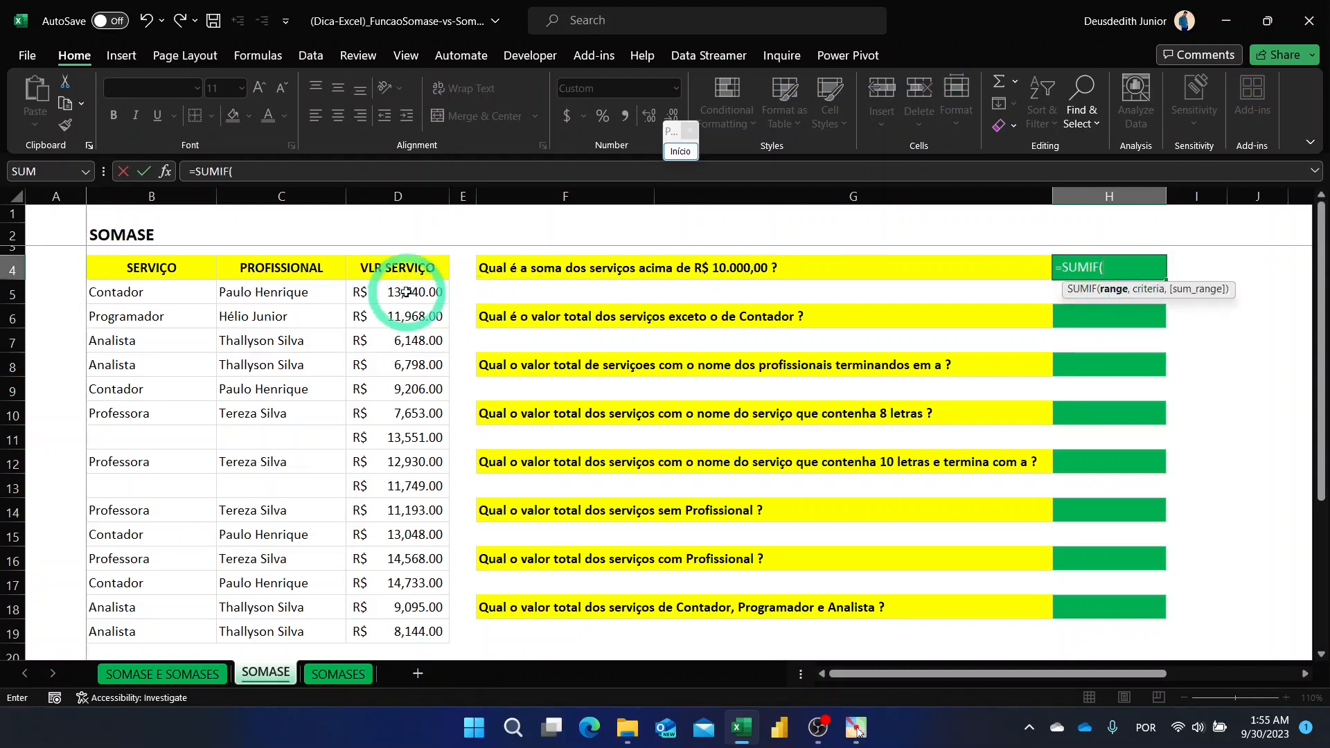
left_click_drag(407, 291, 404, 631)
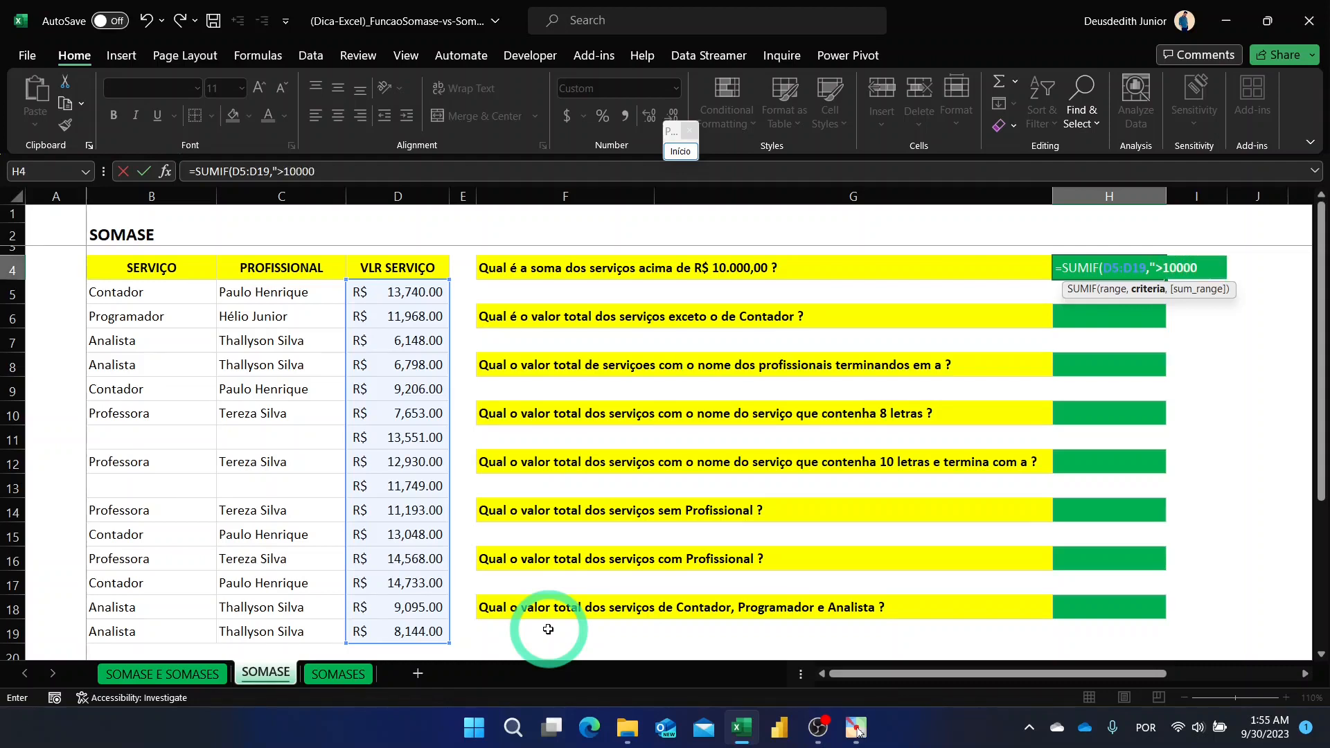
type(")")
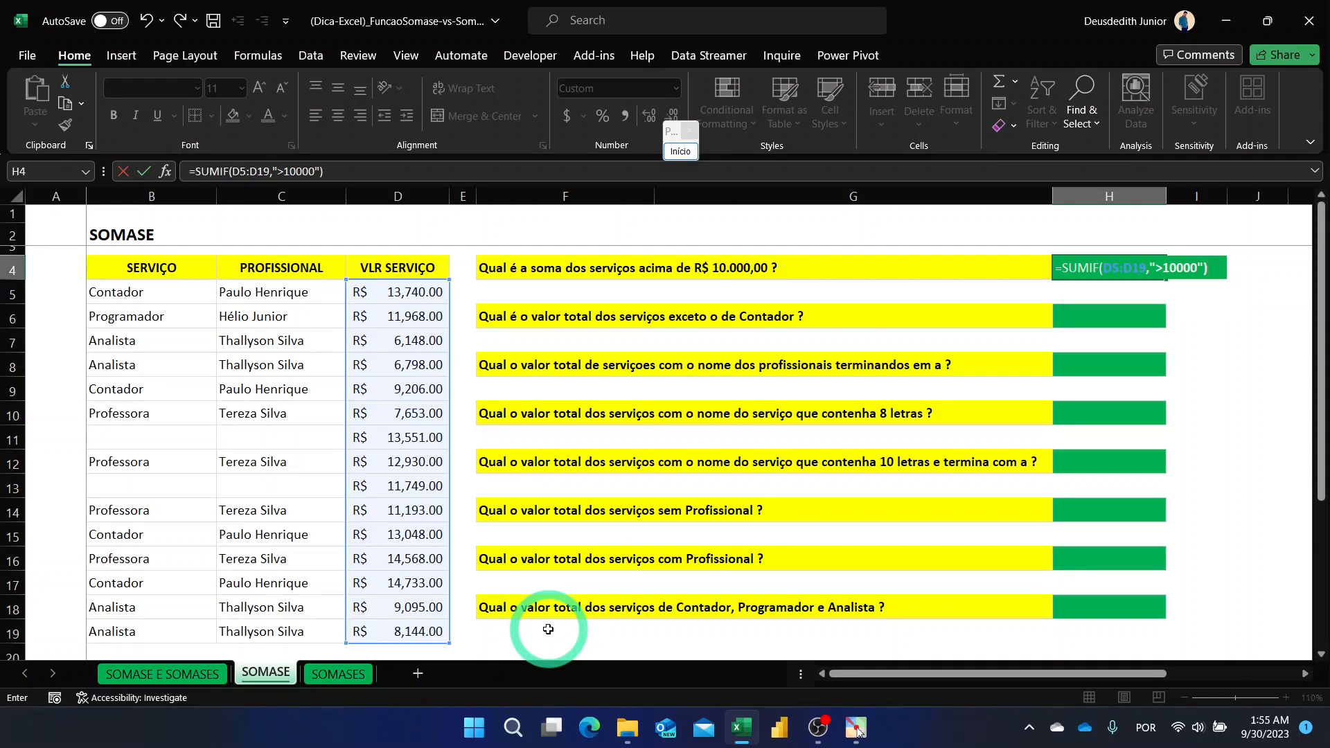
key("Return")
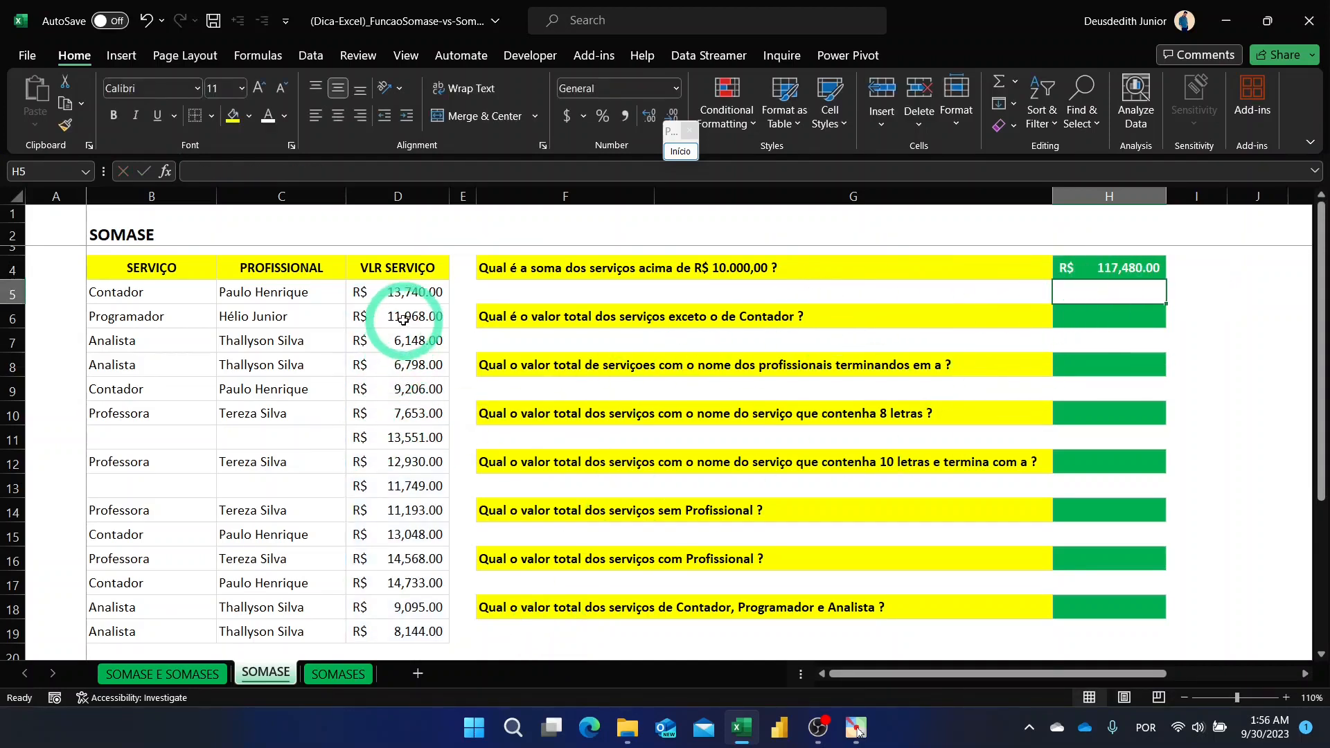
- Verify the H4 total by selecting the service values above 10,000 in D5:D6 and D11:D17 together
left_click_drag(405, 291, 402, 313)
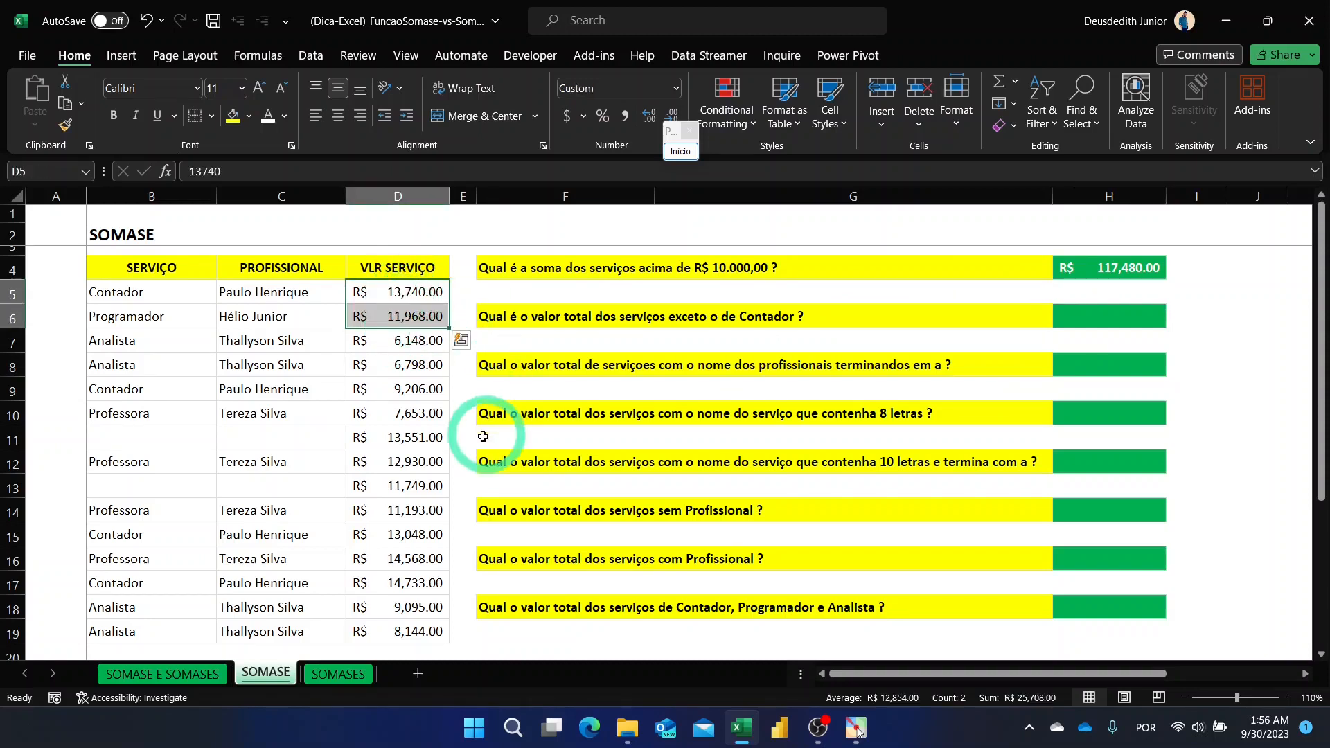
left_click_drag(416, 438, 412, 581, "ctrl")
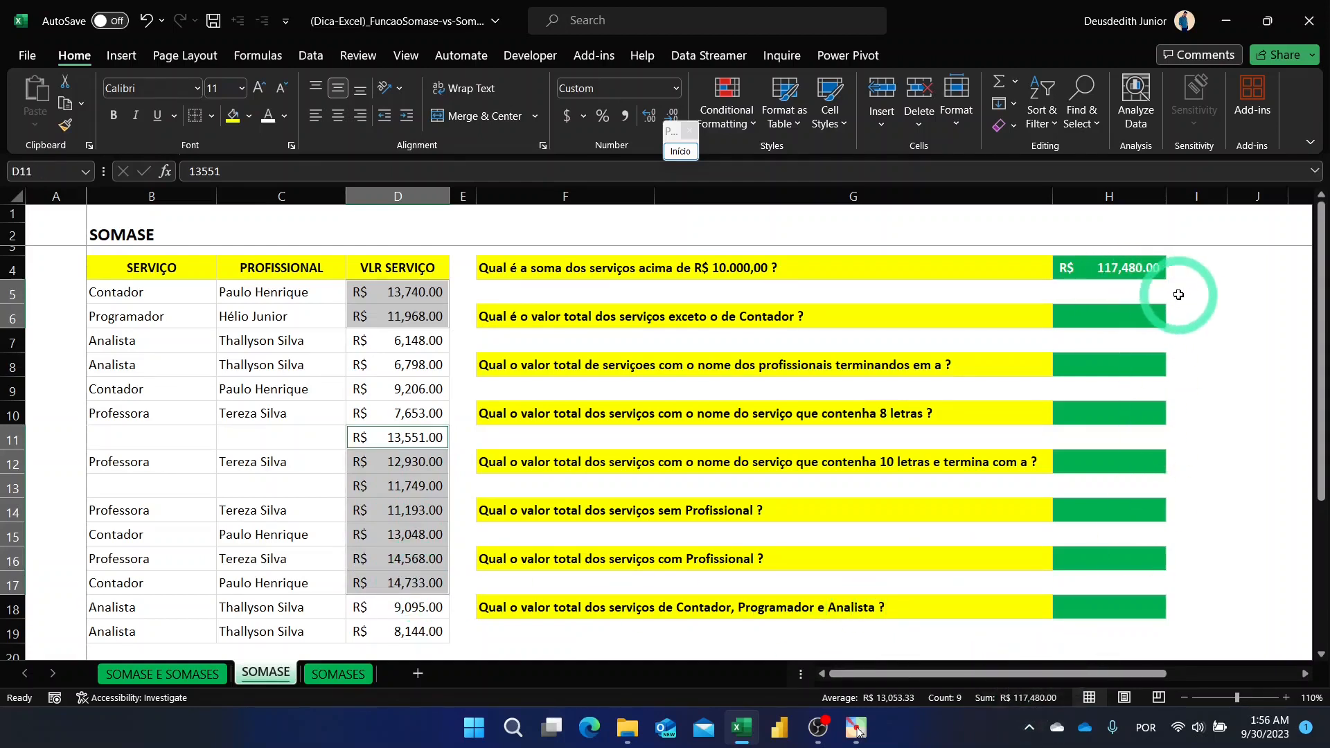
left_click(1208, 302)
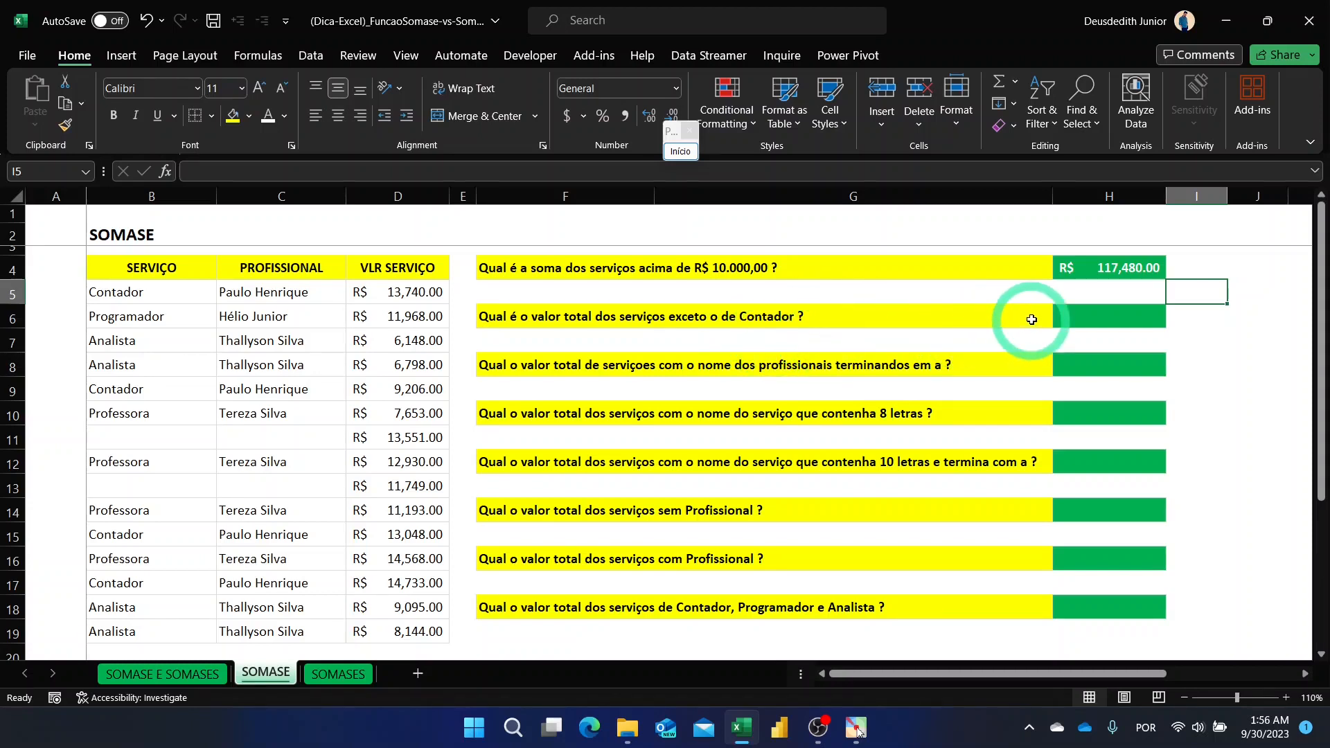
- Copy the SOMASE syntax text from H10 of the SOMASE E SOMASES sheet into C2 of the SOMASE sheet
left_click(174, 675)
left_click(776, 382)
key("ctrl+c")
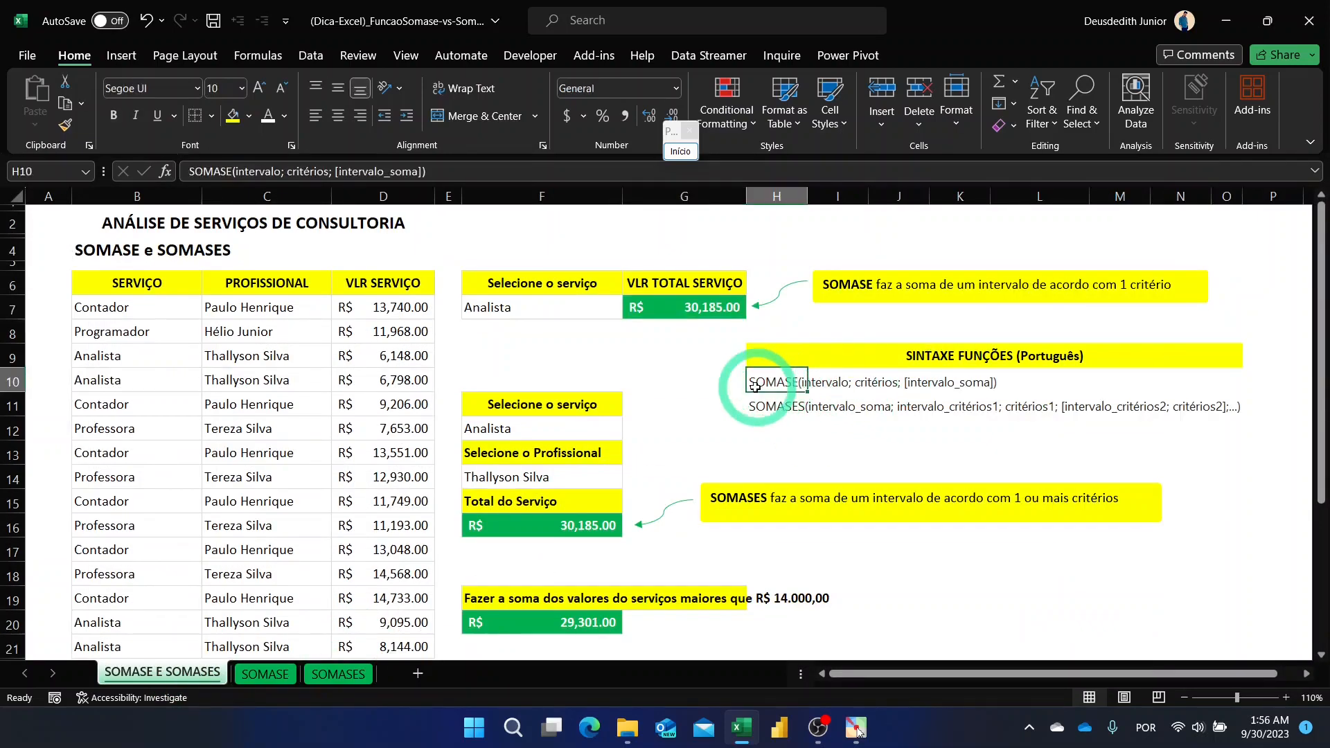
left_click(256, 675)
left_click(267, 232)
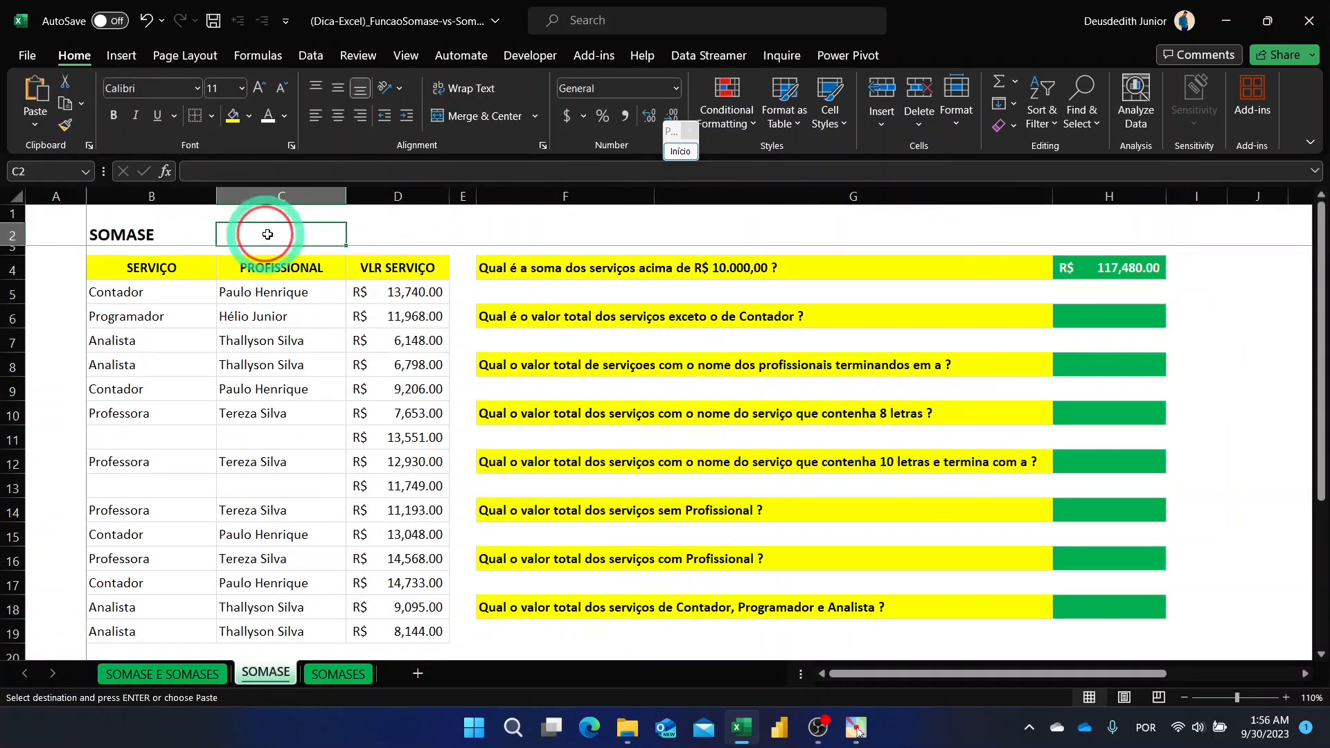
key("ctrl+v")
left_click(528, 232)
key("Escape")
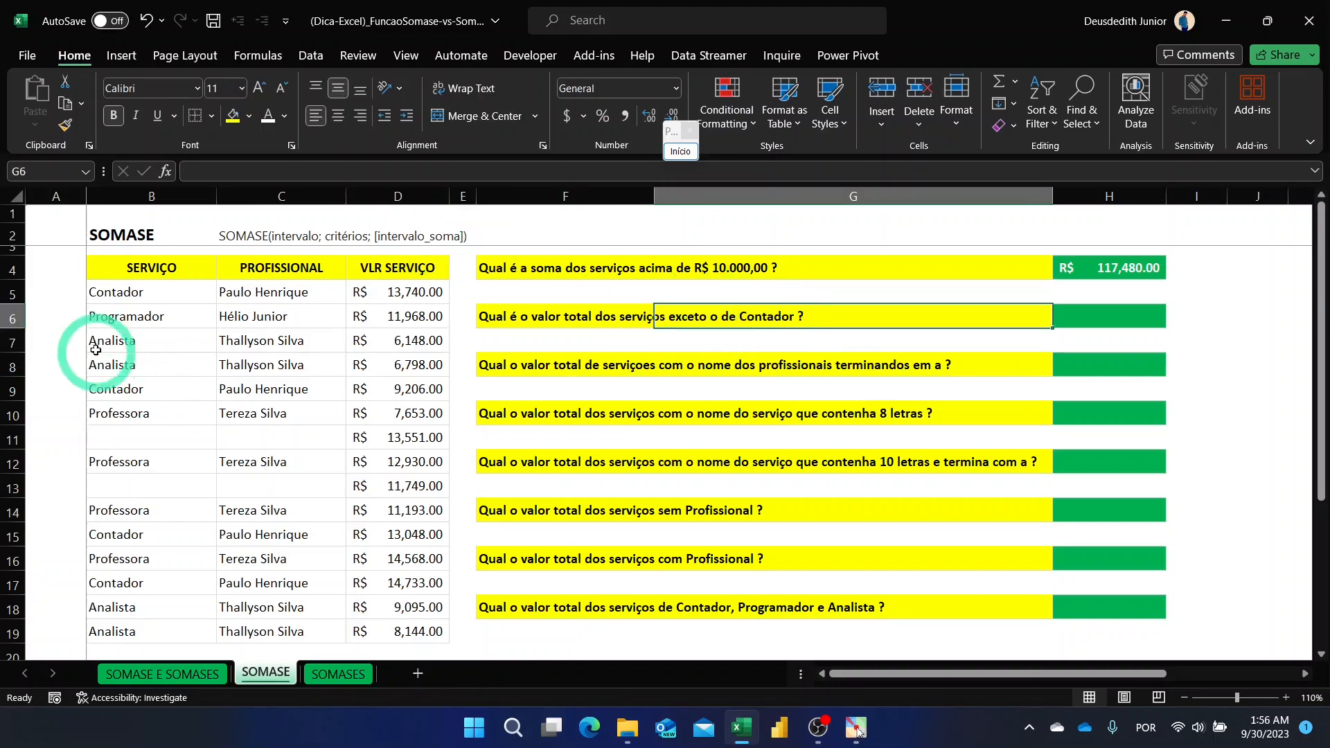
- Enter =SUMIF(B5:B19,"<>Contador",D5:D19) in H6 to total every service except Contador
left_click_drag(133, 291, 160, 577)
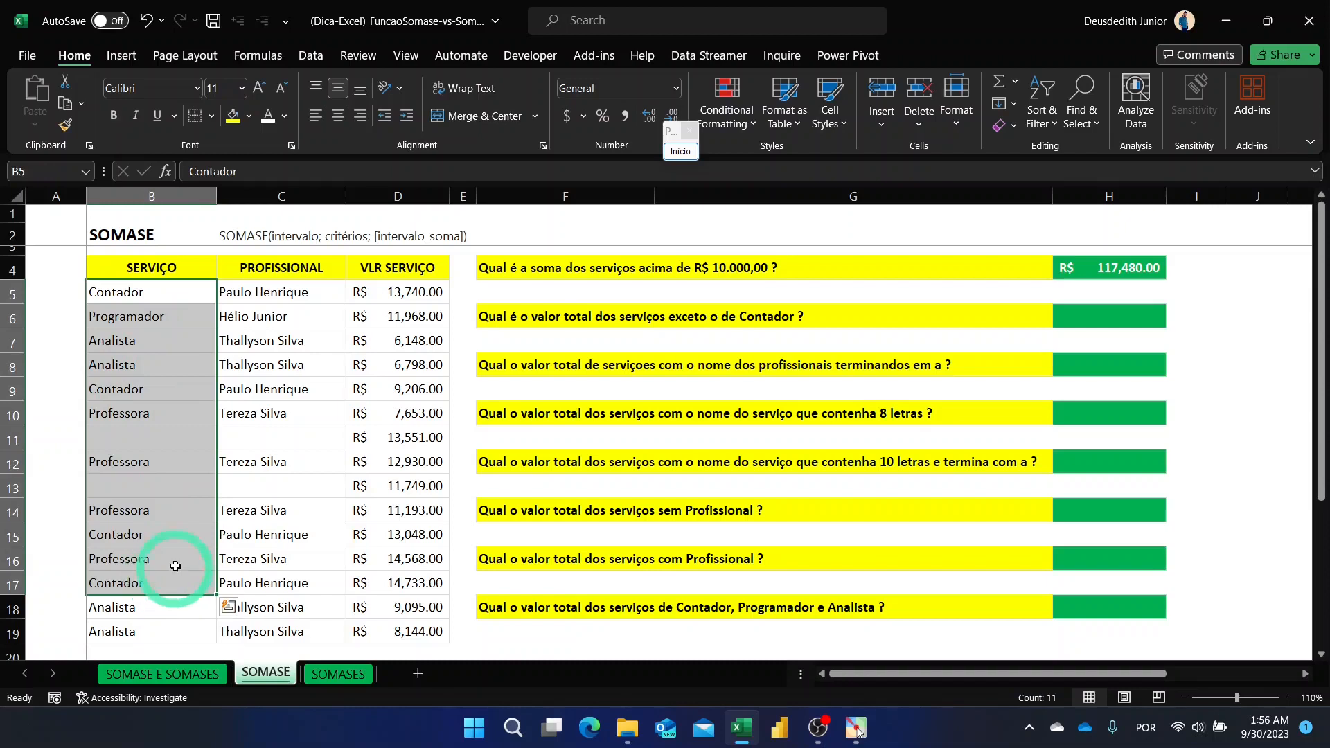
left_click_drag(372, 291, 392, 491)
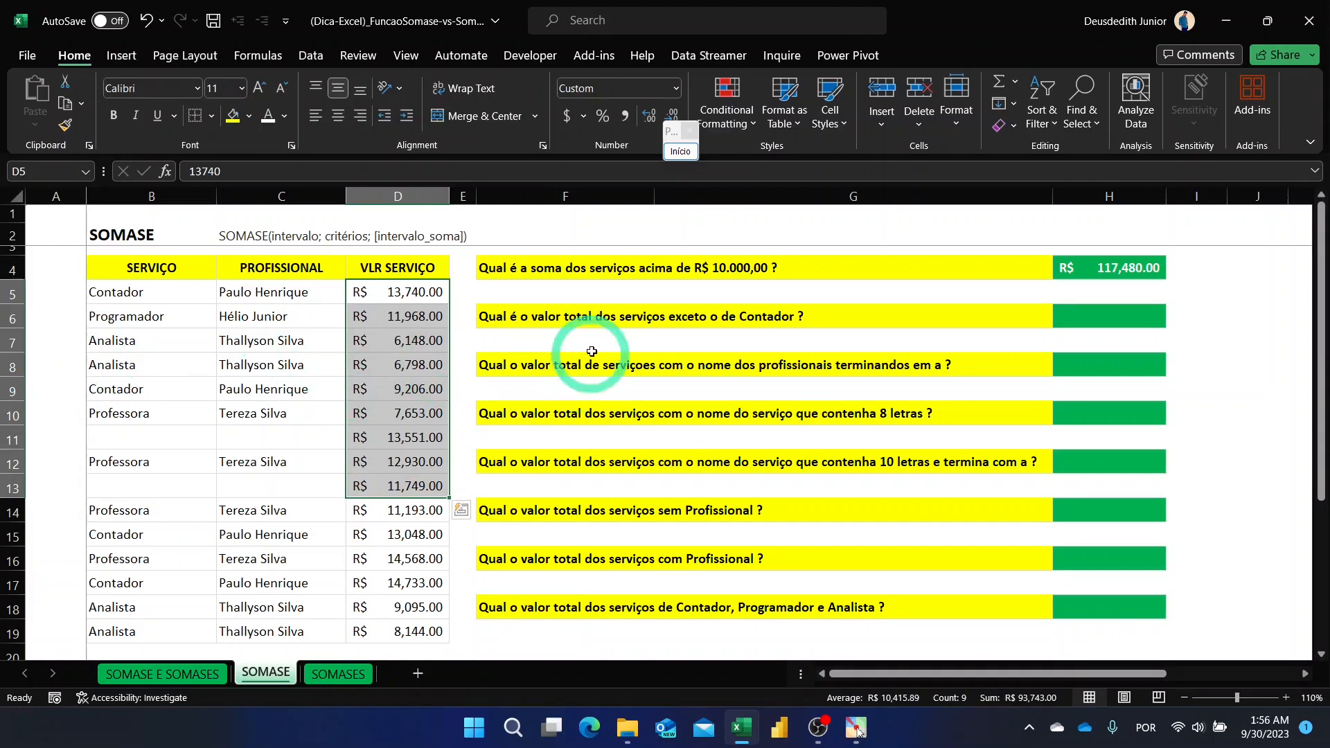
left_click(1109, 324)
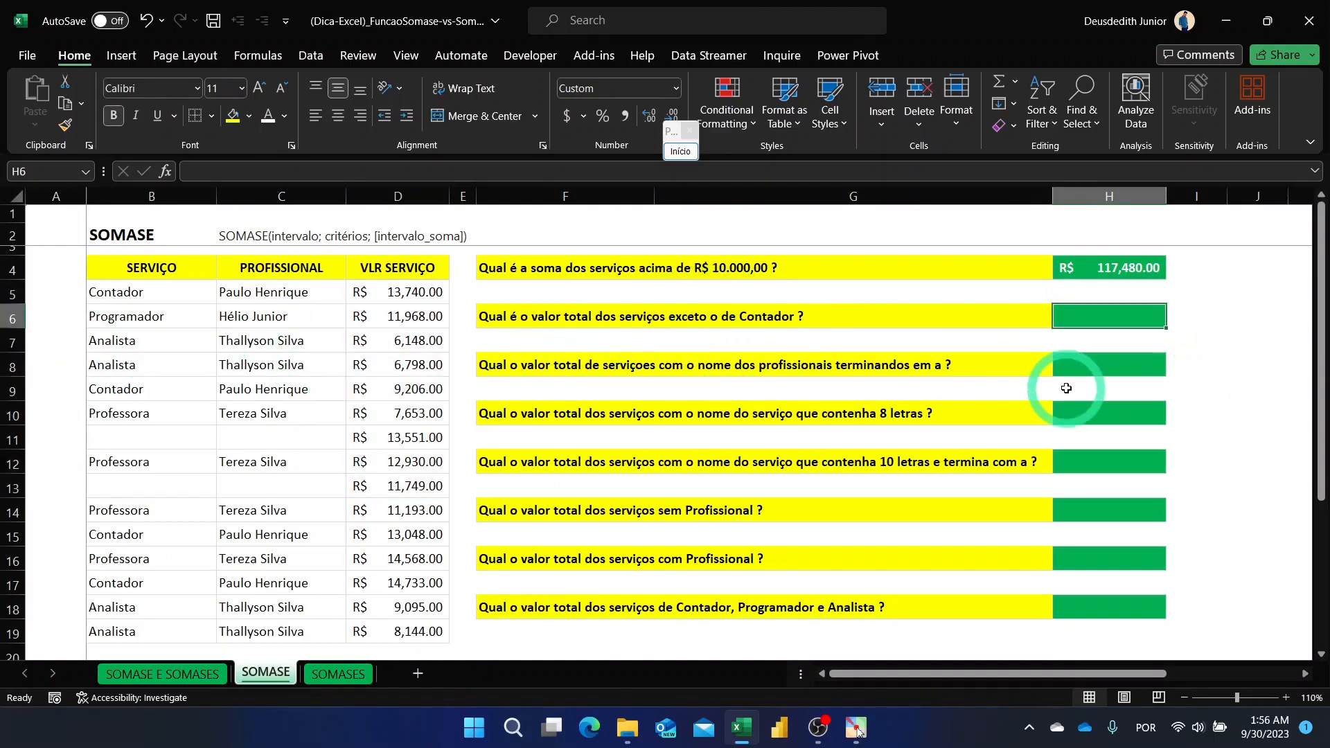
type("=sumif")
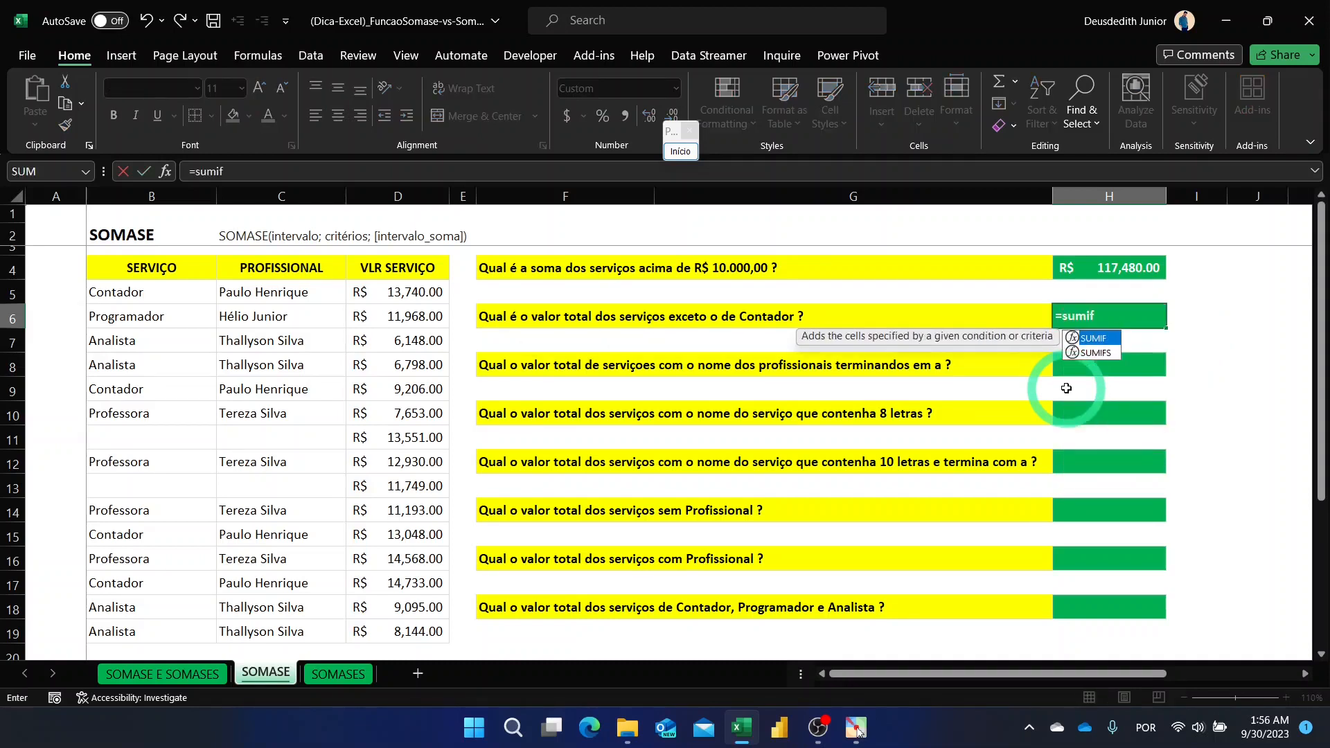
key("Tab")
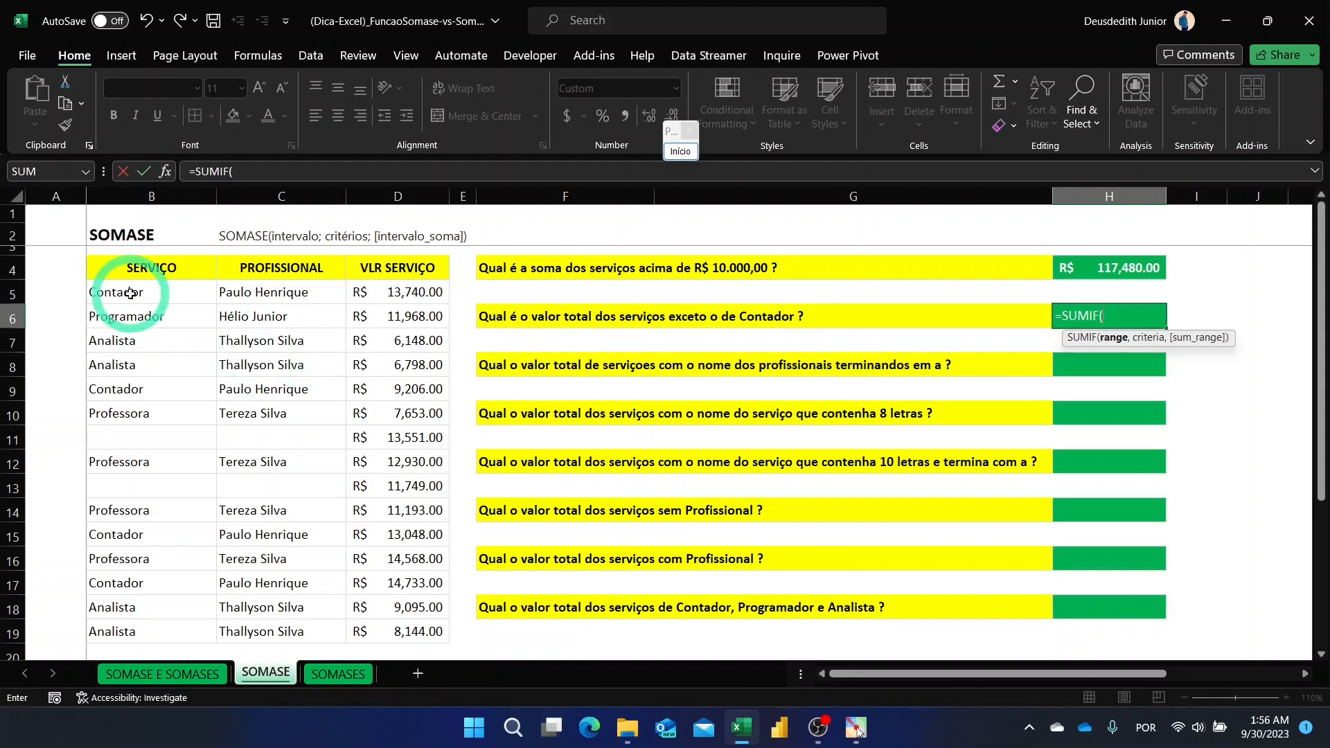
left_click_drag(128, 291, 148, 630)
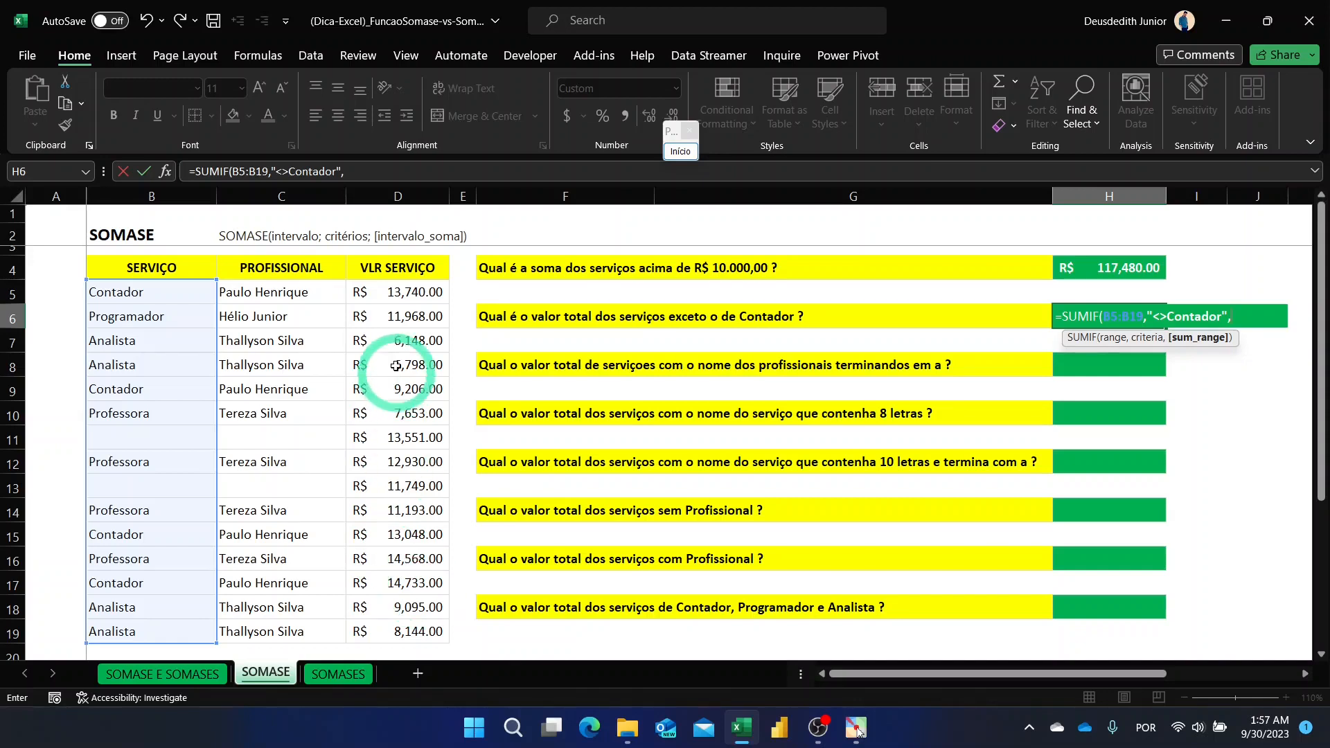
left_click_drag(394, 292, 396, 627)
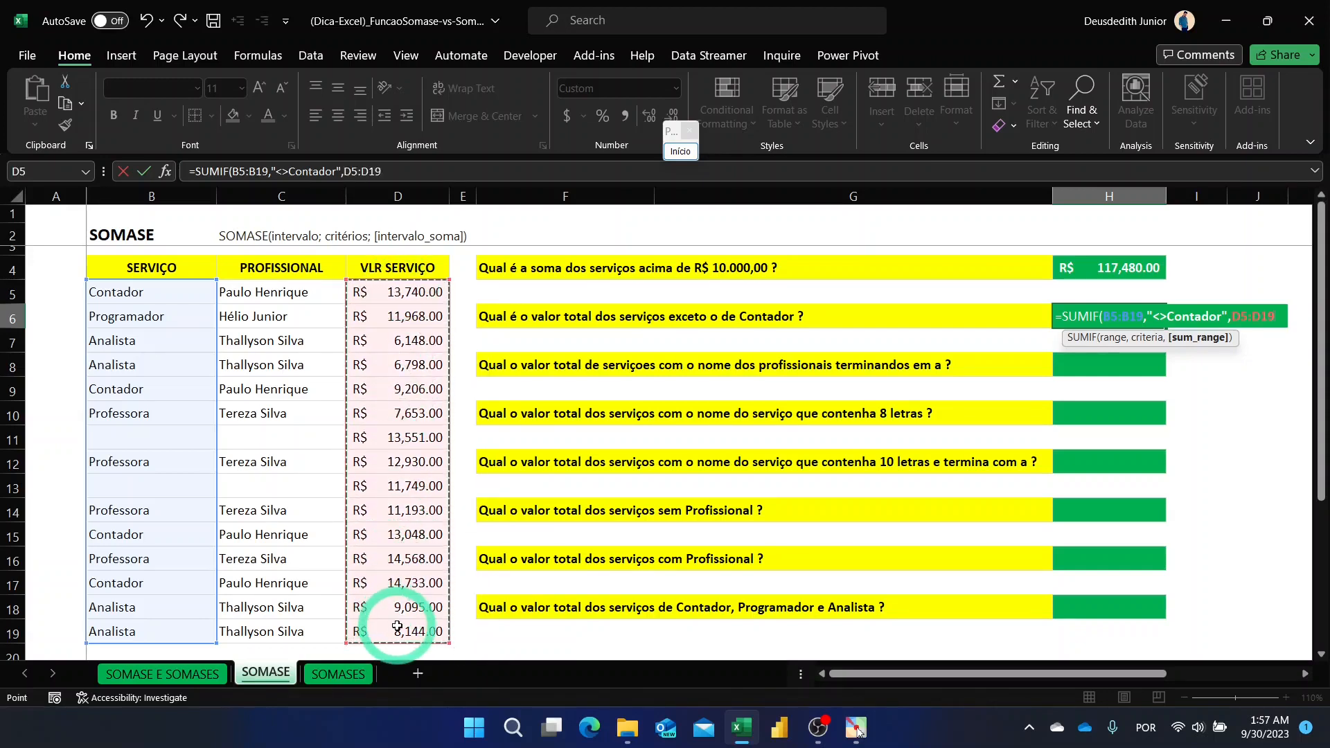
key("Return")
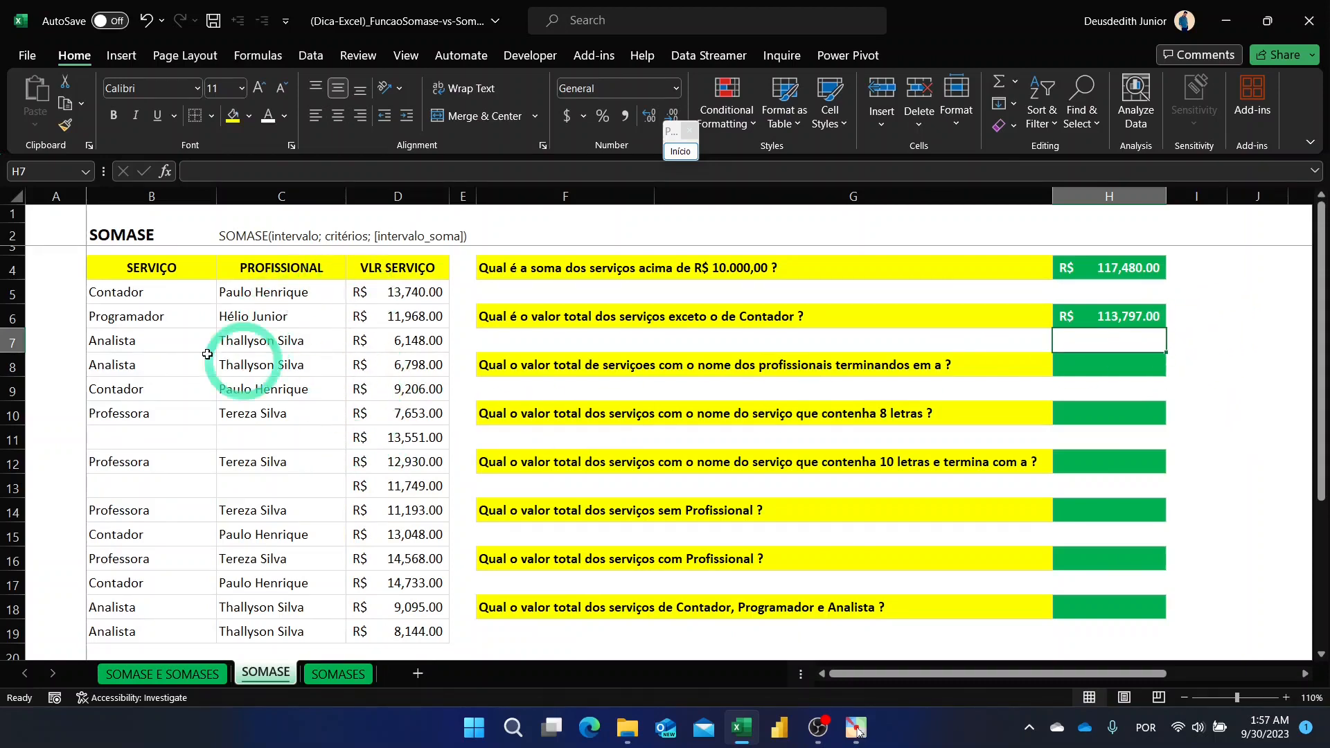
- Verify the H6 total by selecting the non-Contador values in D6:D8, D10:D14, D16 and D18:D19 together
left_click_drag(409, 318, 403, 509)
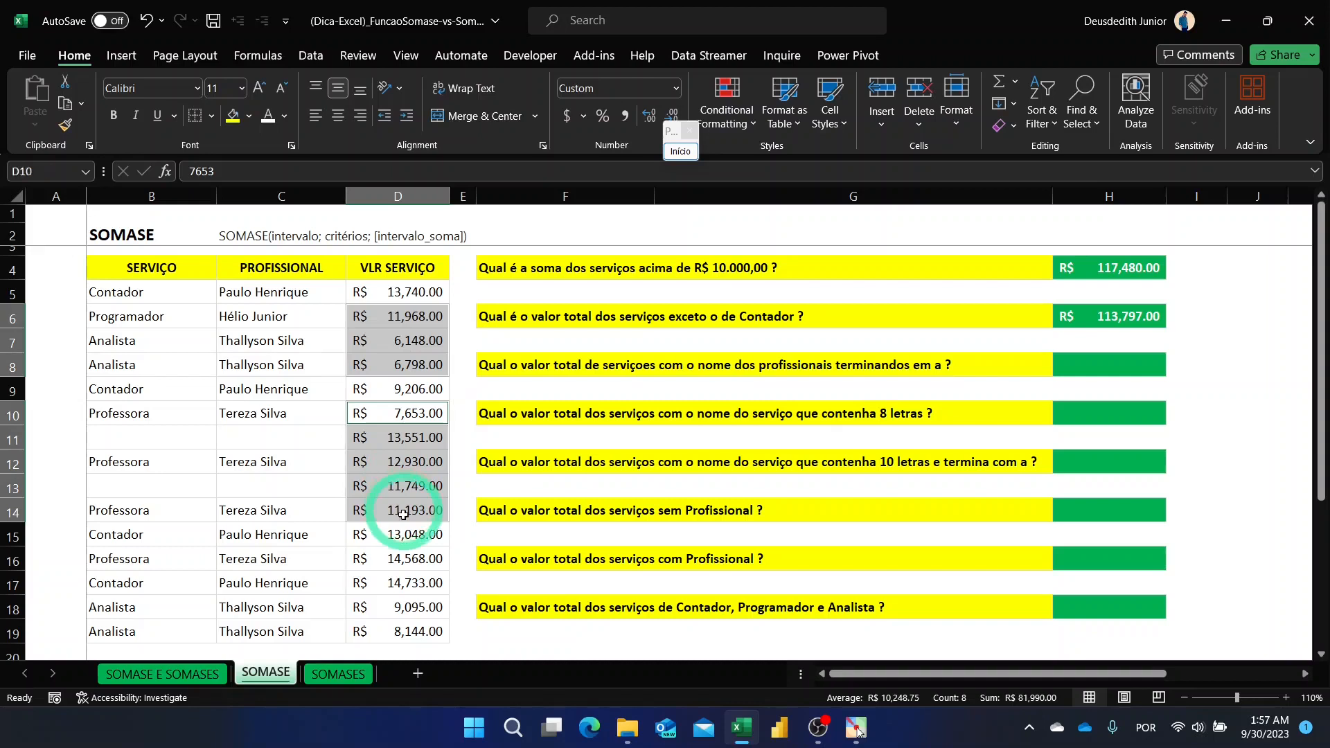
left_click(402, 559, "ctrl")
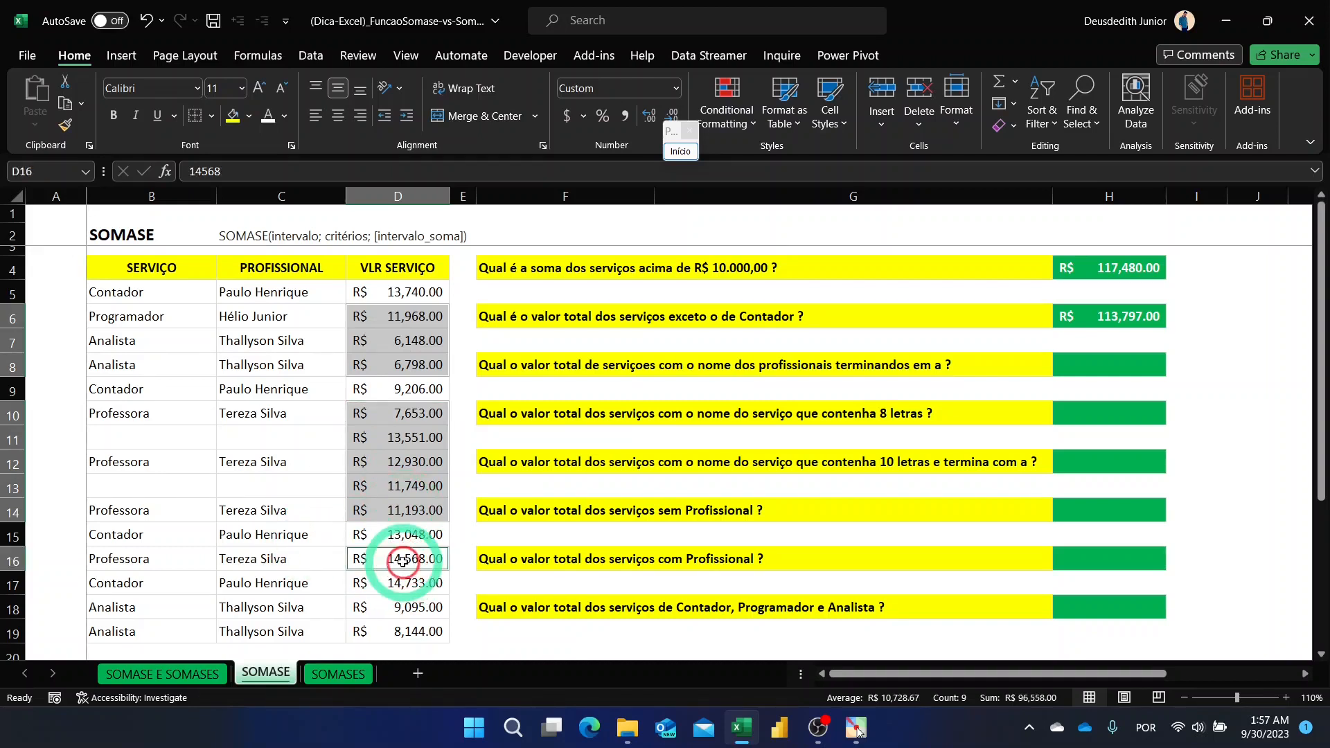
left_click_drag(395, 604, 400, 627, "ctrl")
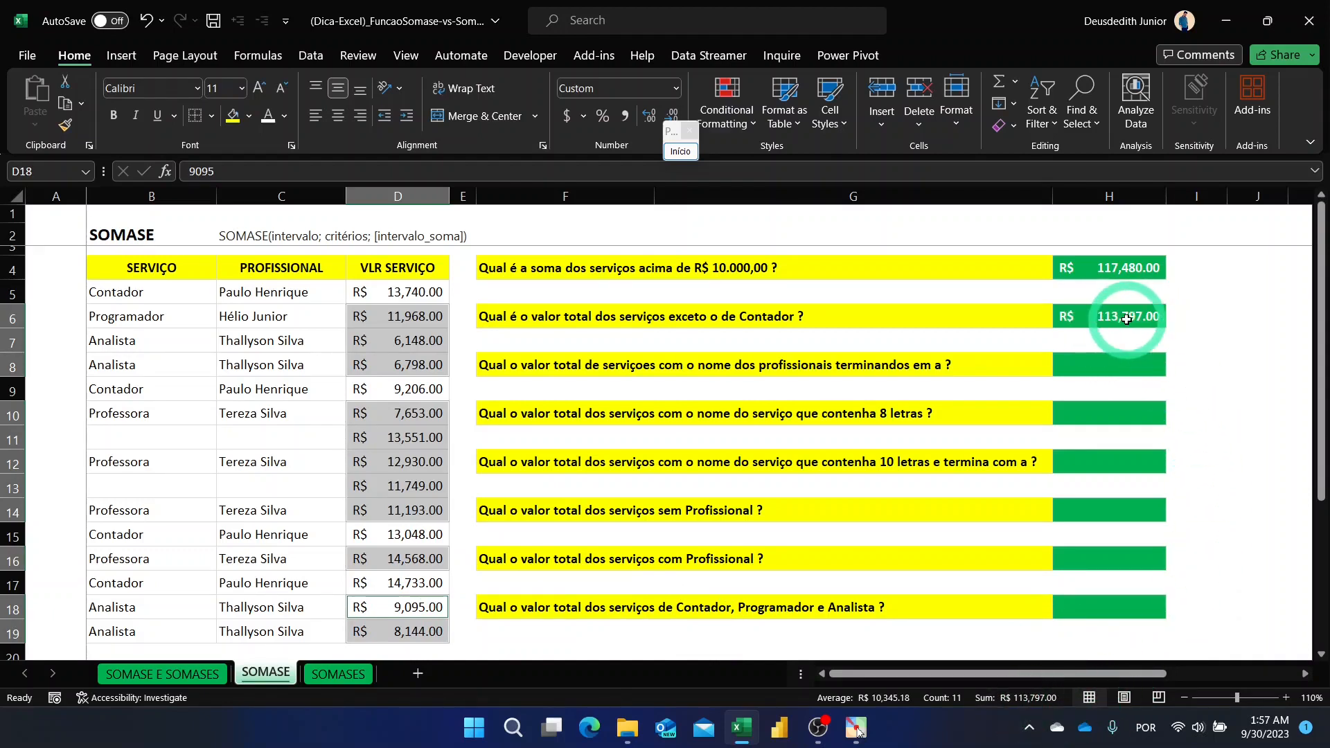
left_click(1189, 320)
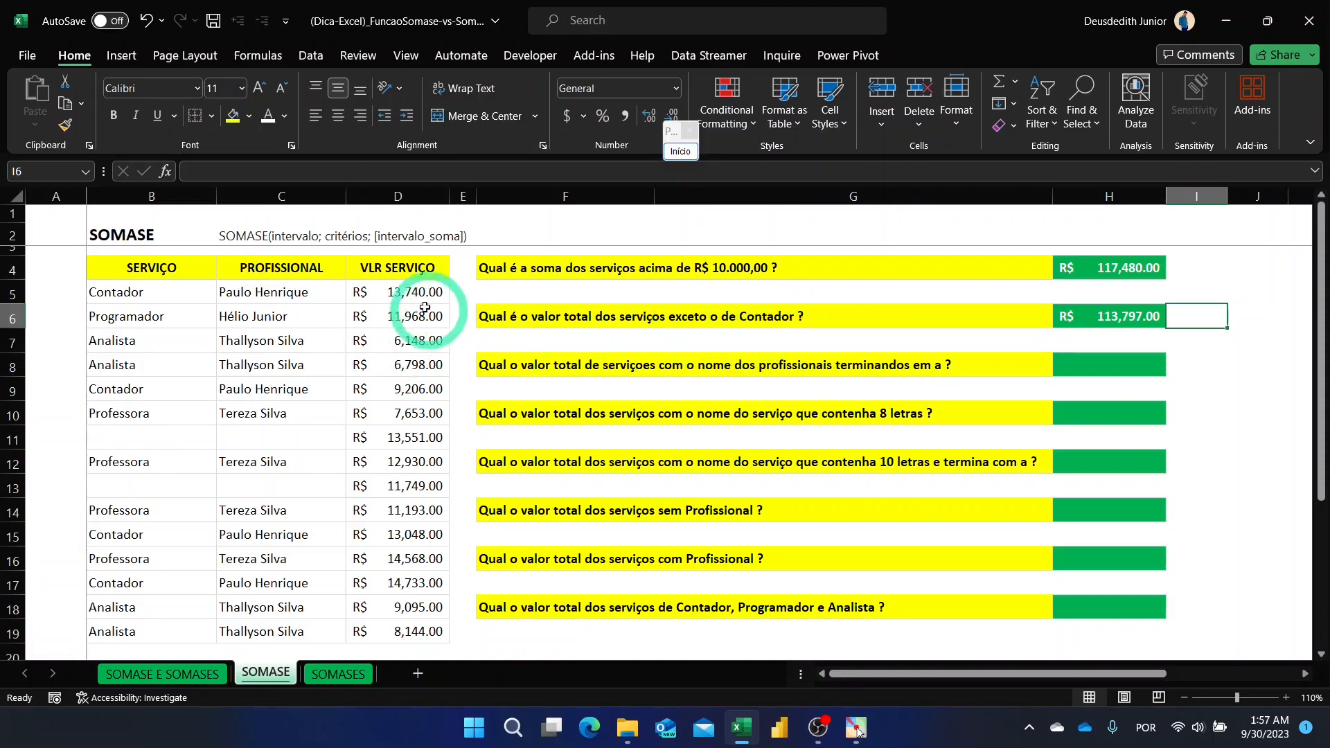
left_click_drag(409, 290, 409, 359)
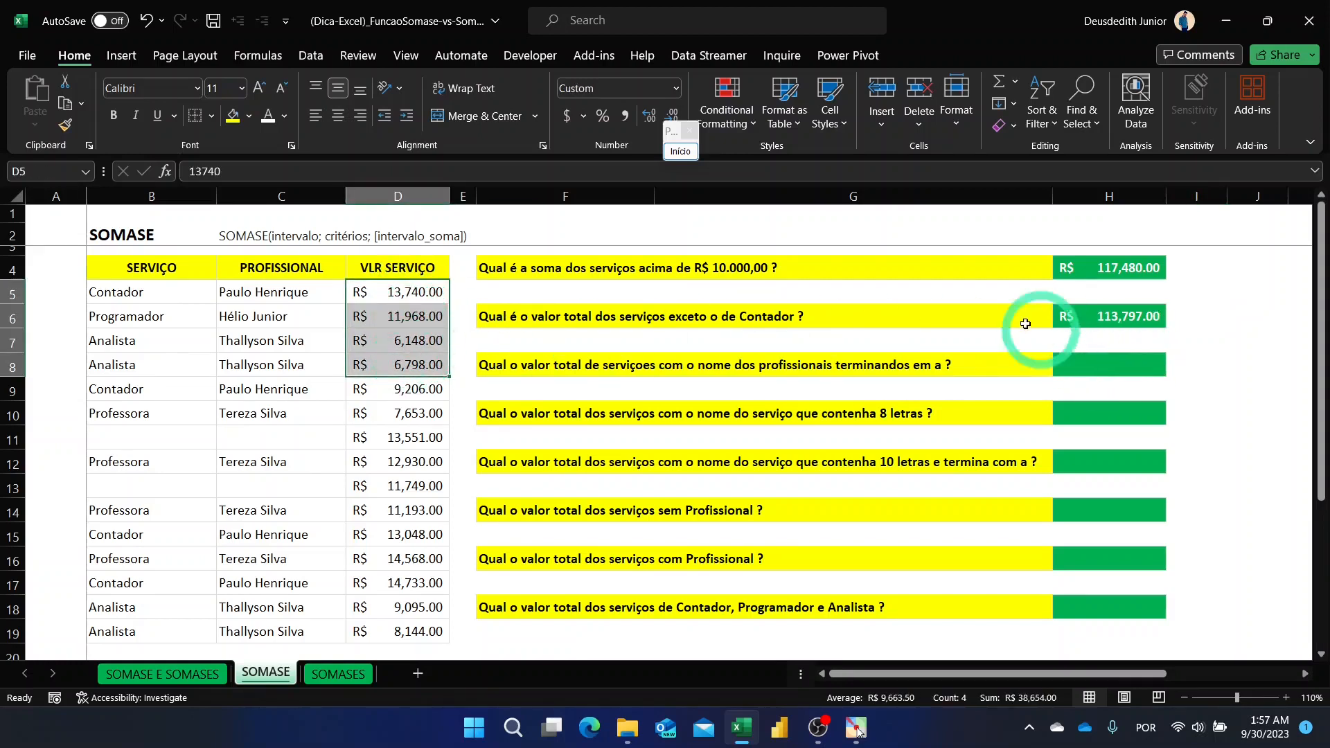
left_click(1114, 294)
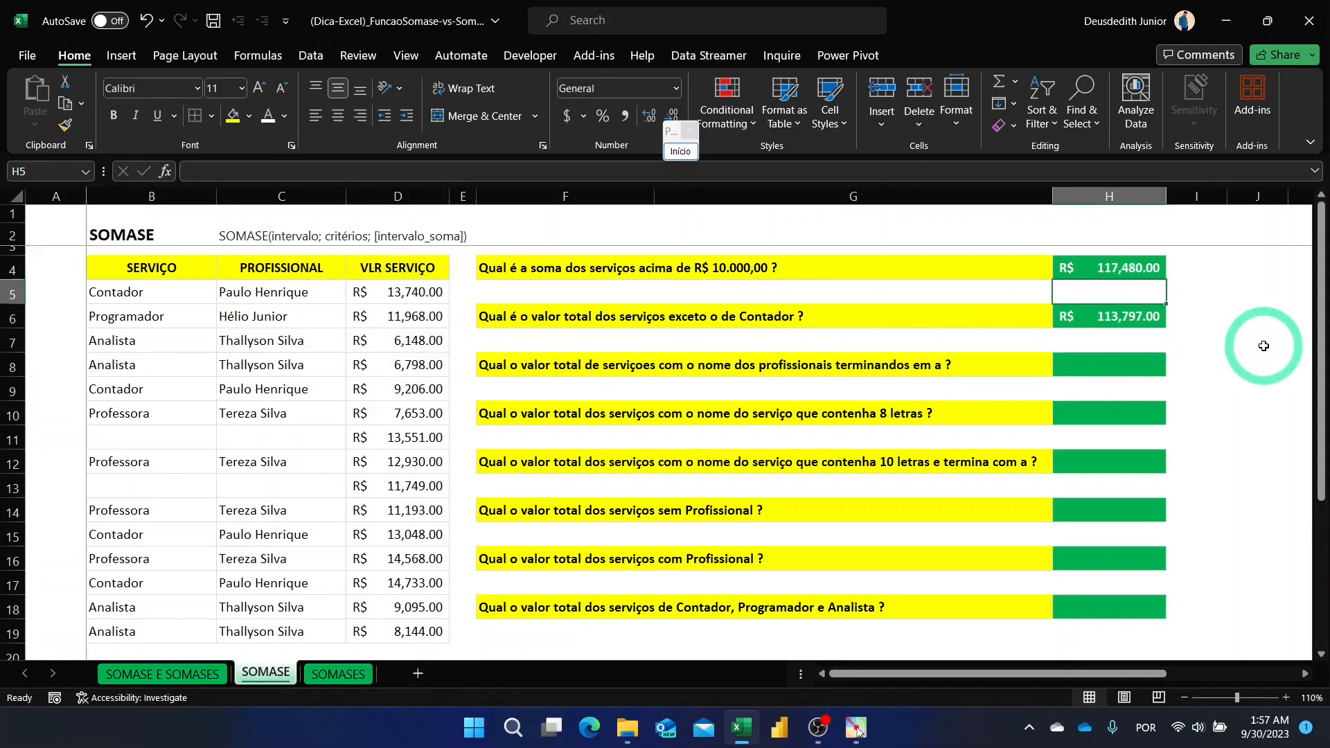
type("=")
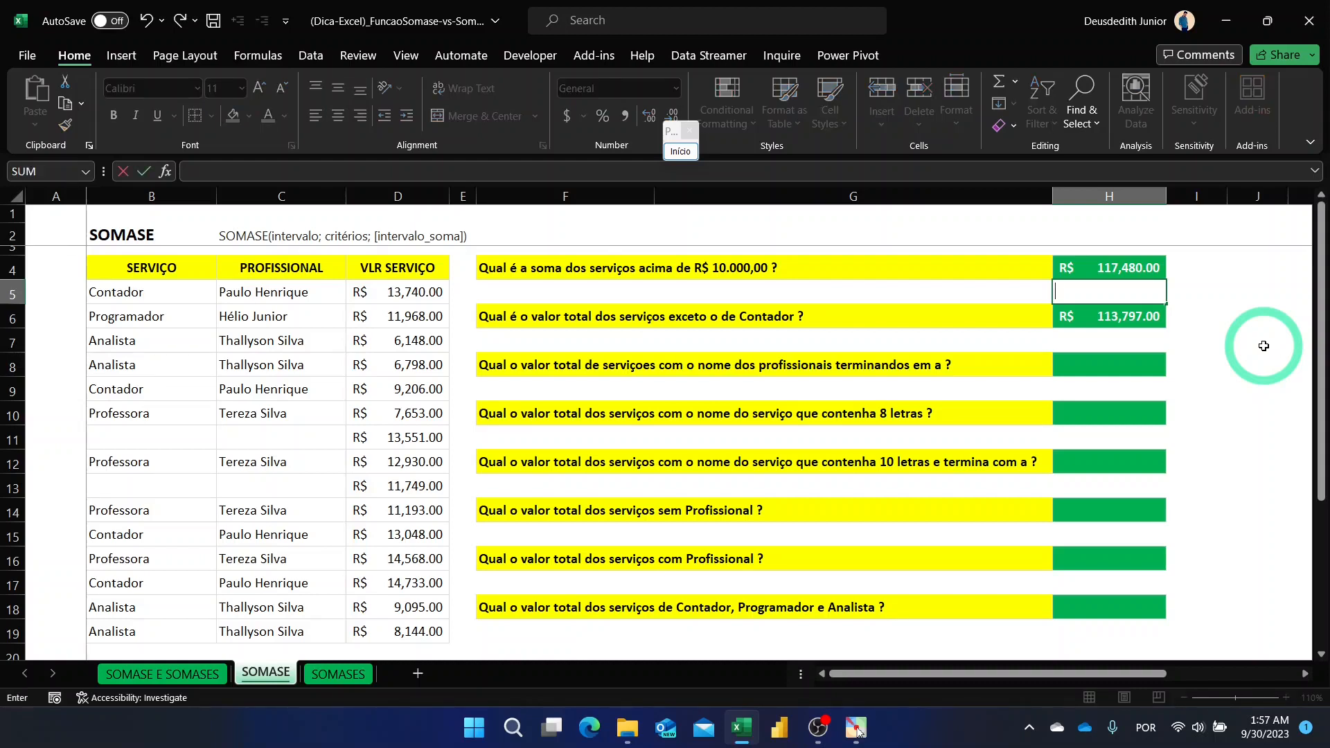
left_click(1196, 316)
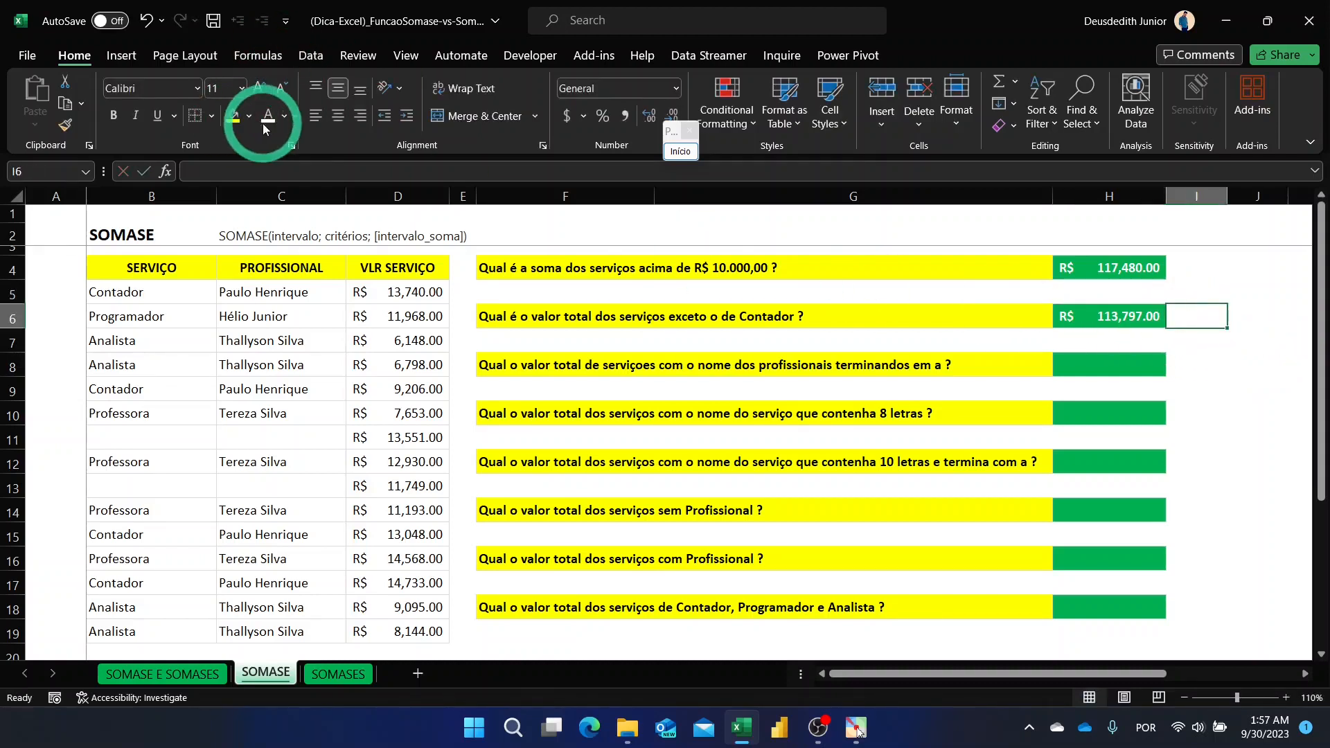
left_click(284, 116)
left_click(367, 201)
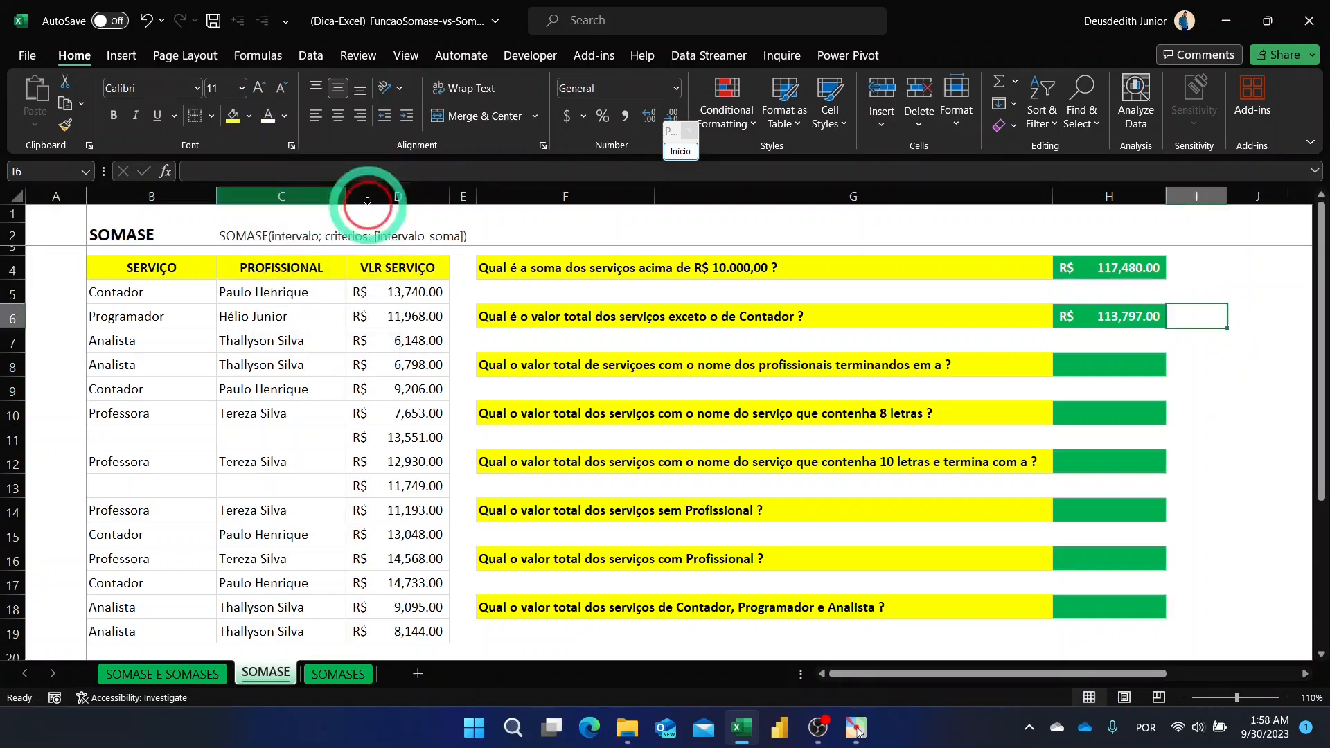
- Start a trial SUMIF formula in I6 to compare its arguments with the syntax text in C2, and cancel it
type("=f")
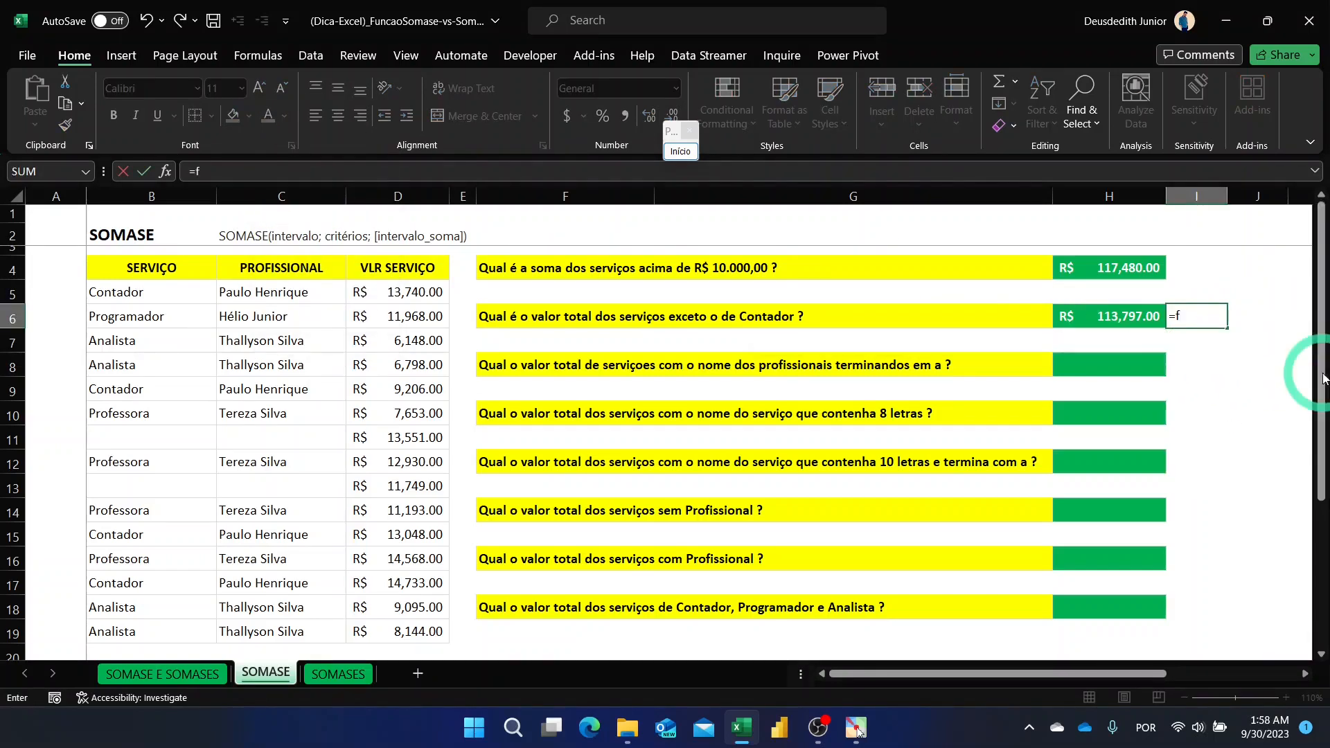
type("um")
key("BackSpace")
key("BackSpace")
key("BackSpace")
type("sum")
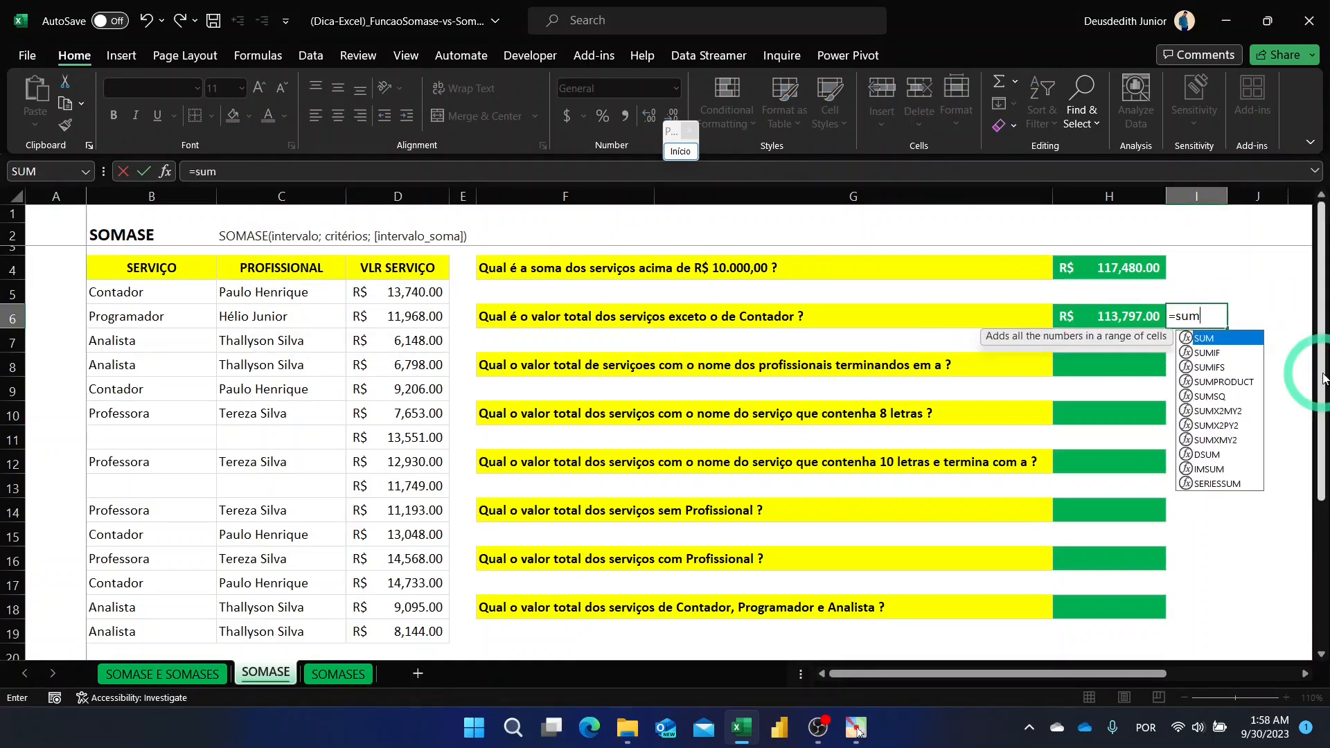
key("Down")
key("Tab")
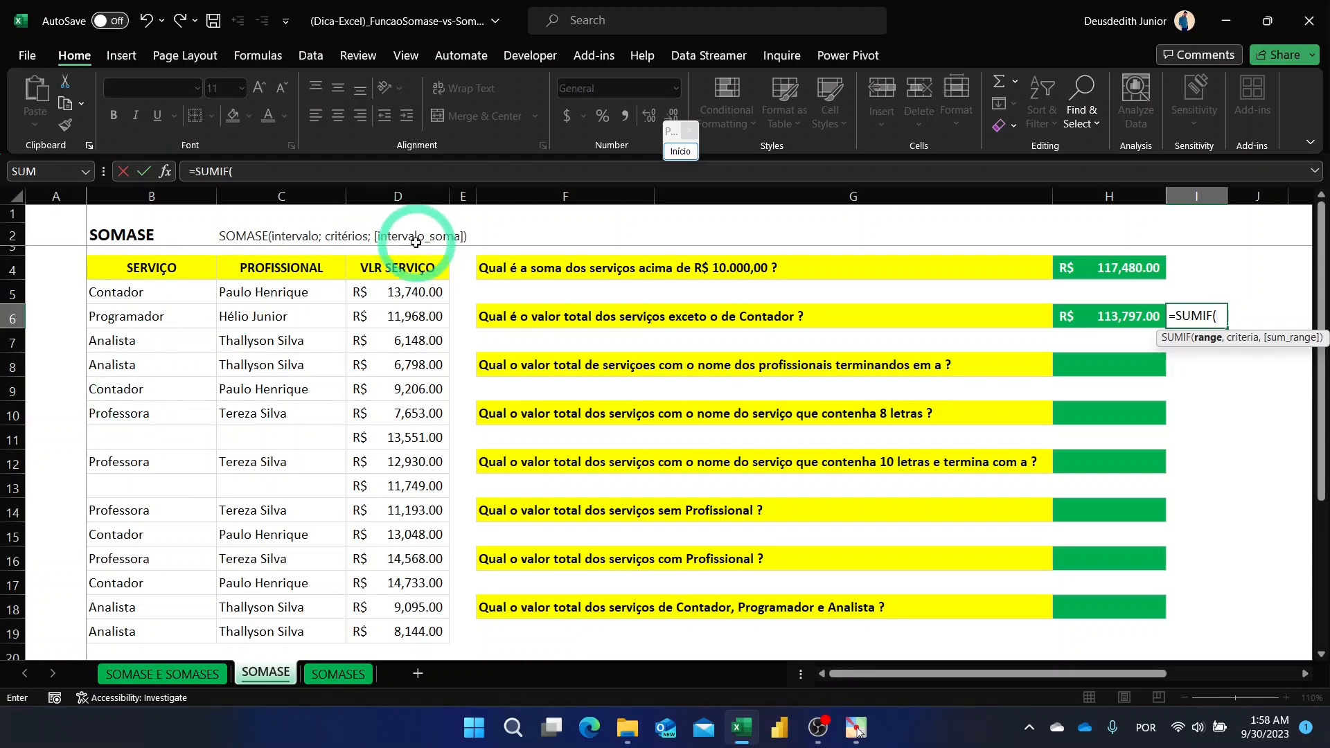
key("Escape")
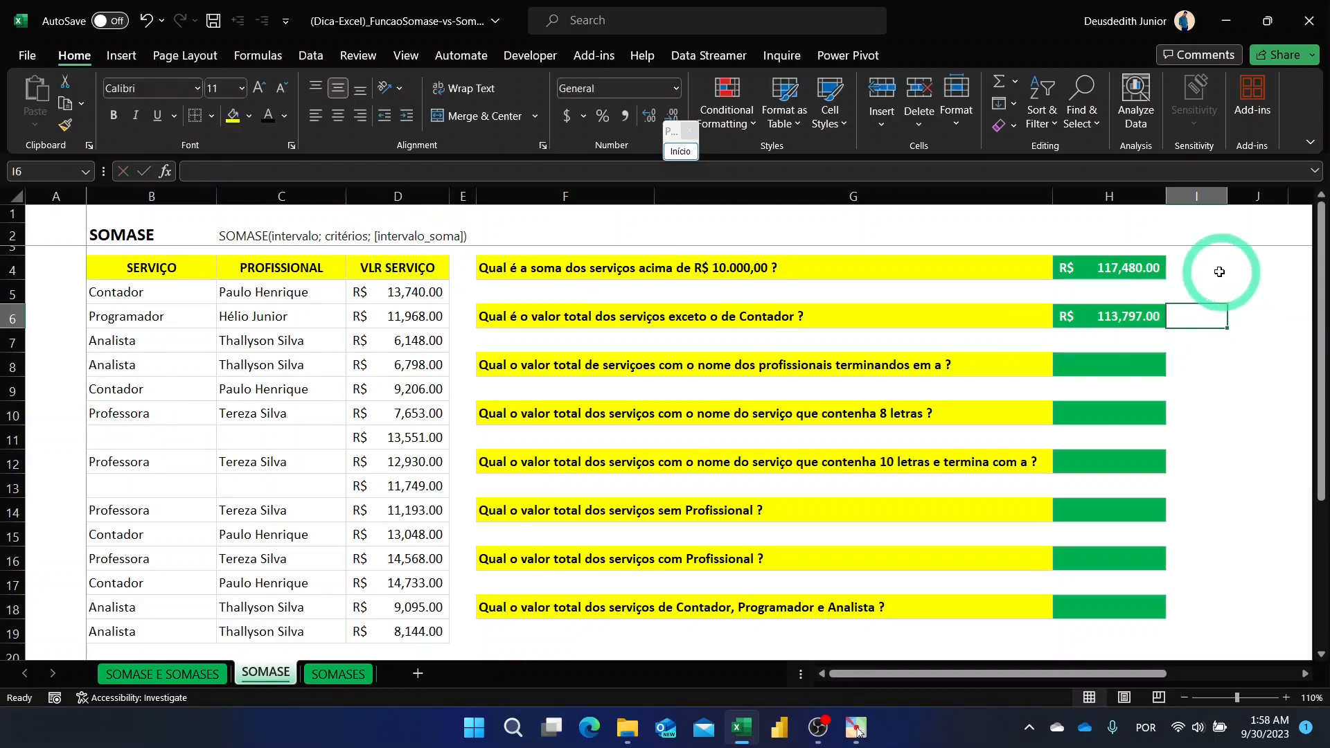
- Review D5:D19 and the SUMIF arguments for the above R$ 10.000,00 question using a trial formula in I4, and cancel it
left_click(1196, 268)
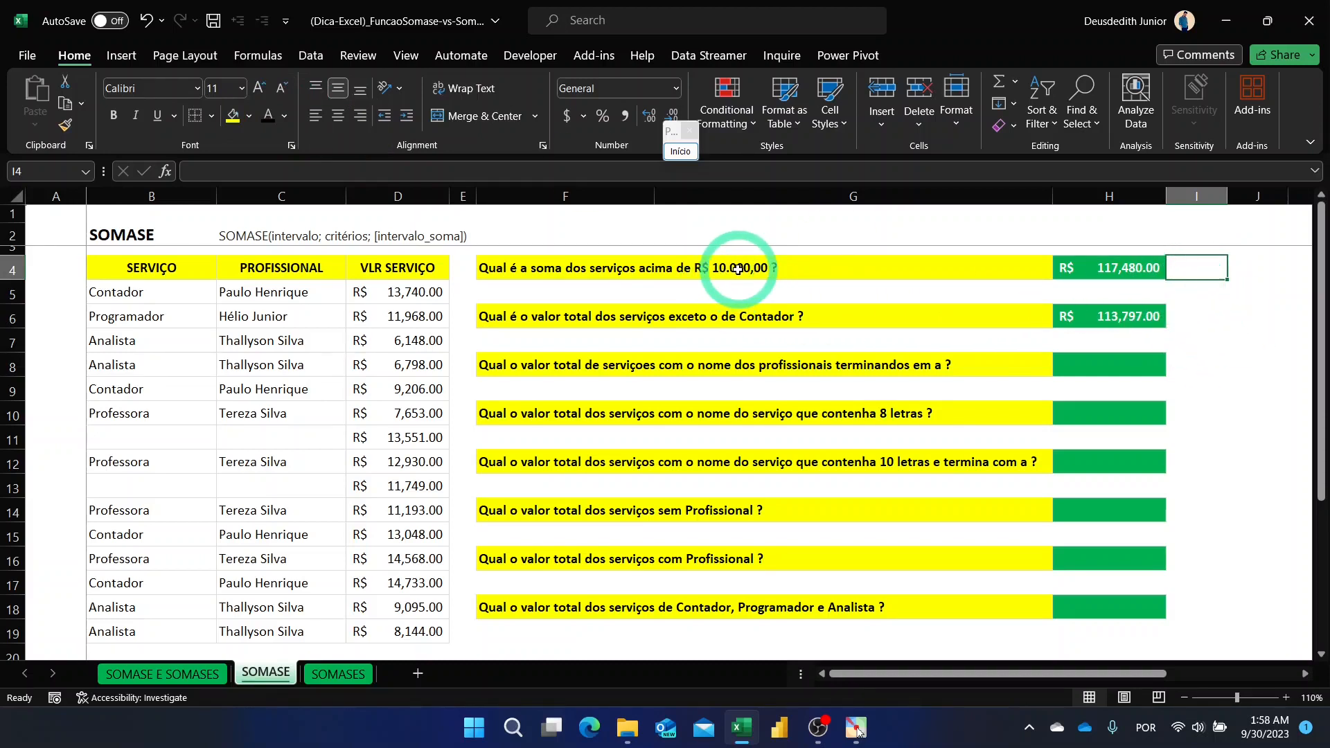
left_click_drag(396, 290, 425, 630)
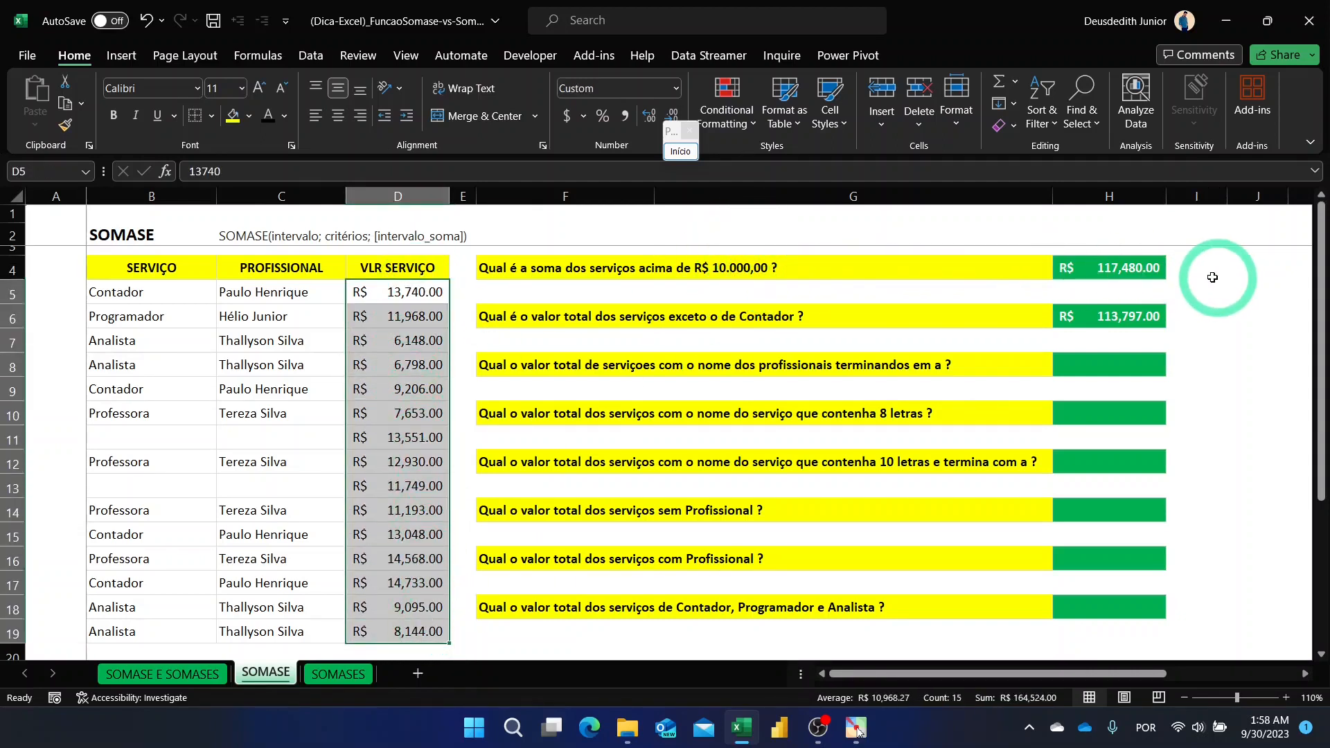
left_click(1212, 277)
type("=")
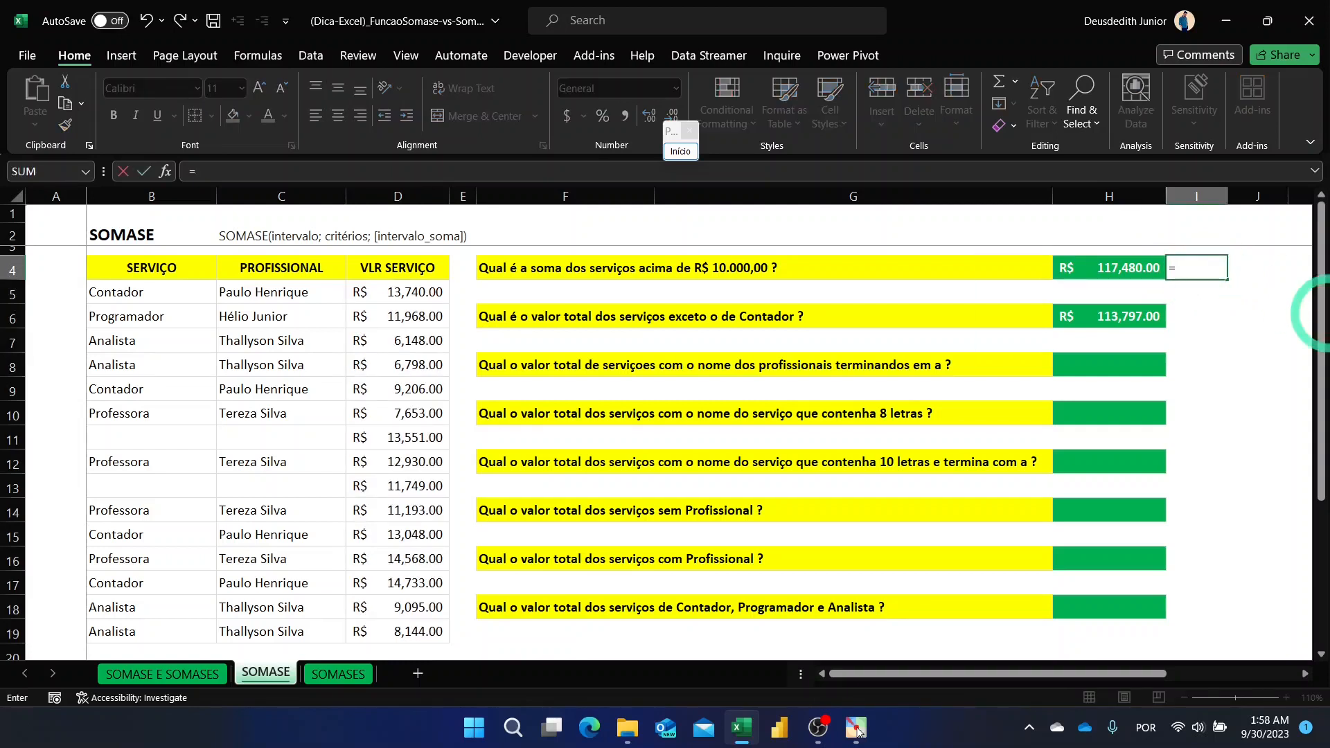
type("SUM")
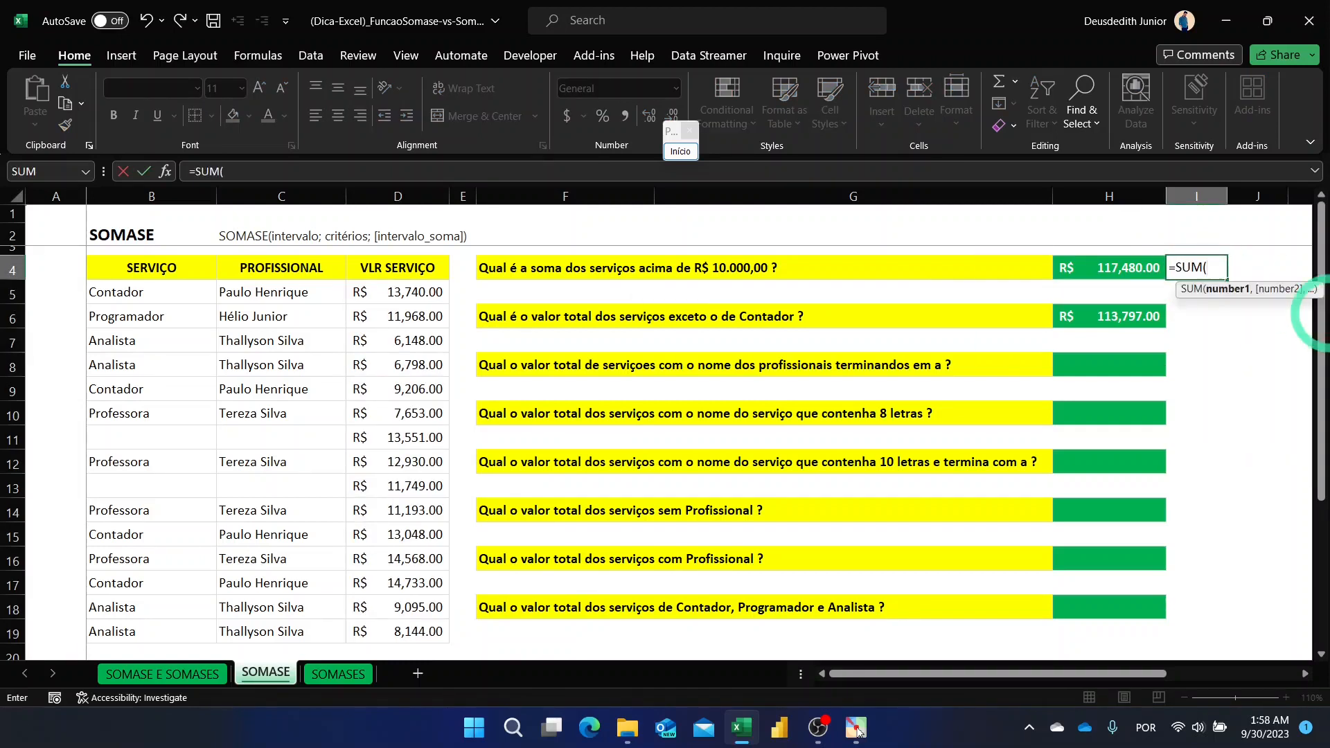
type("IF(")
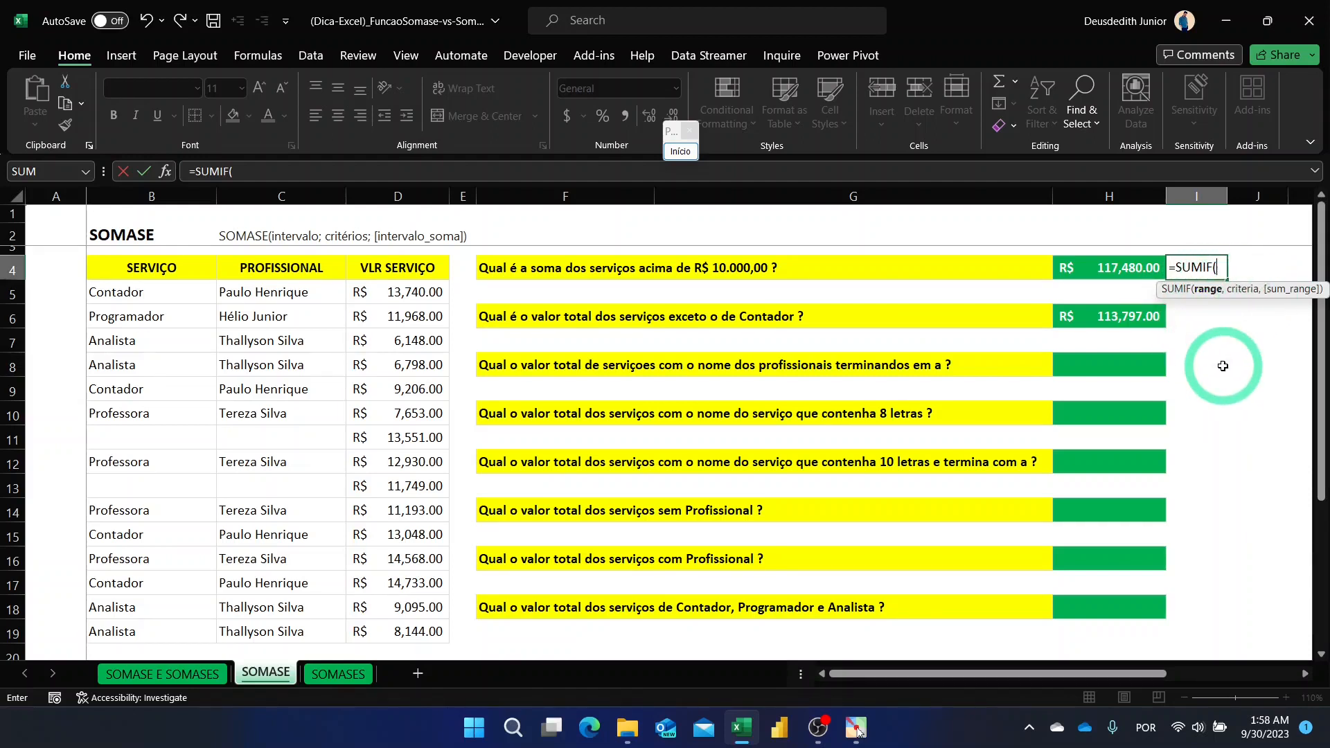
key("Escape")
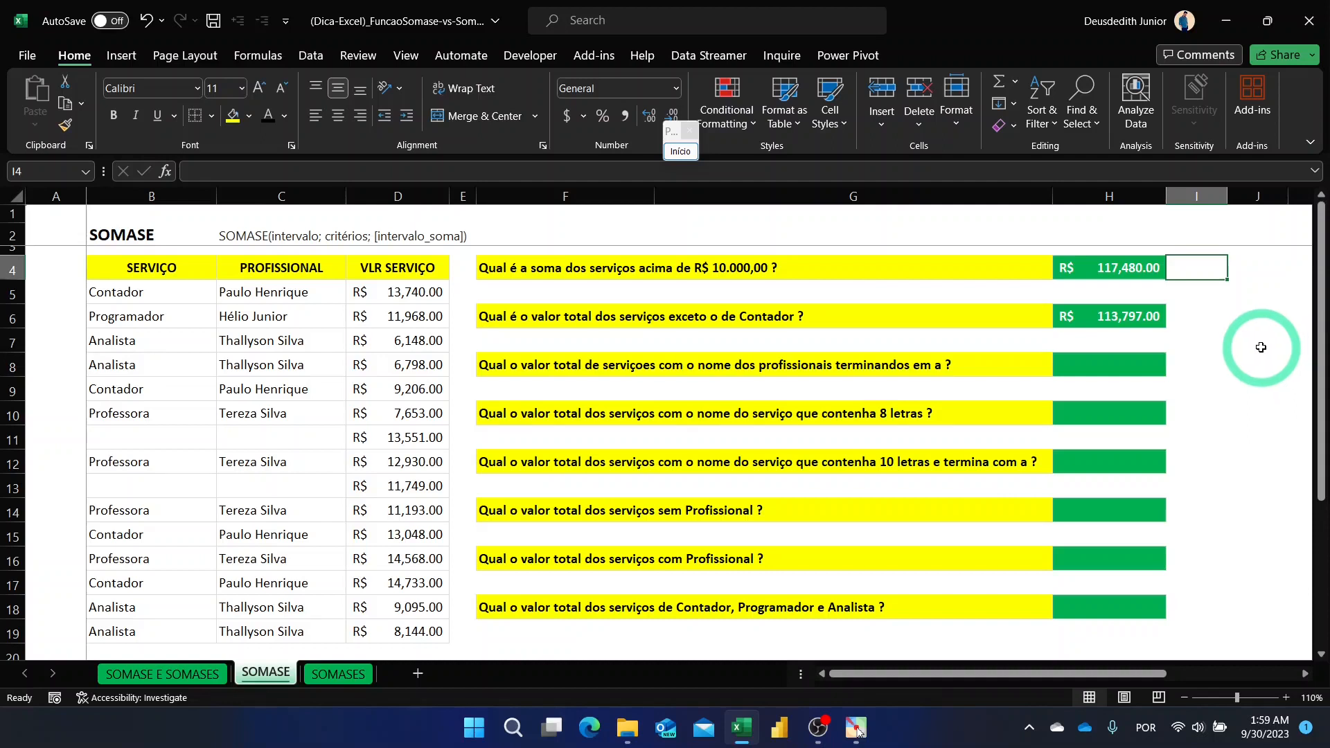
- Correct the misspelled word in the F8 question to "serviços"
left_click(1102, 363)
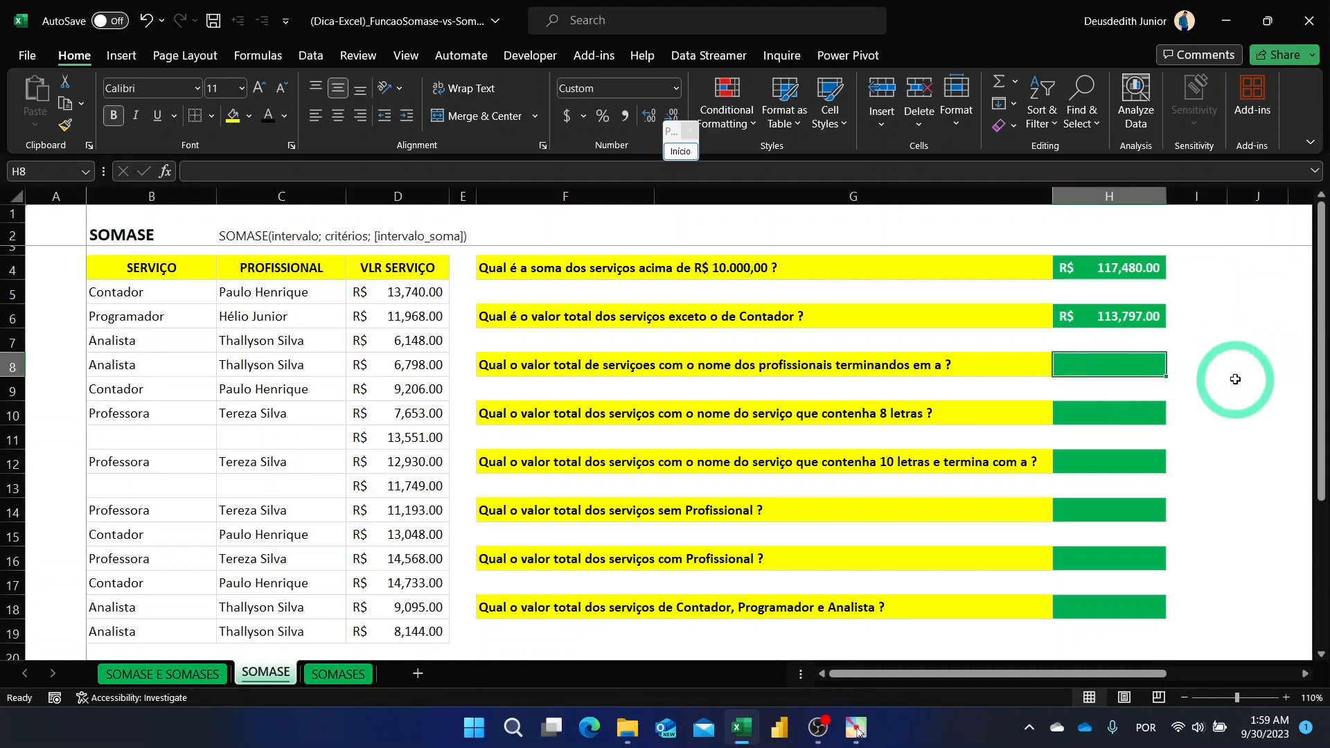
left_click(527, 371)
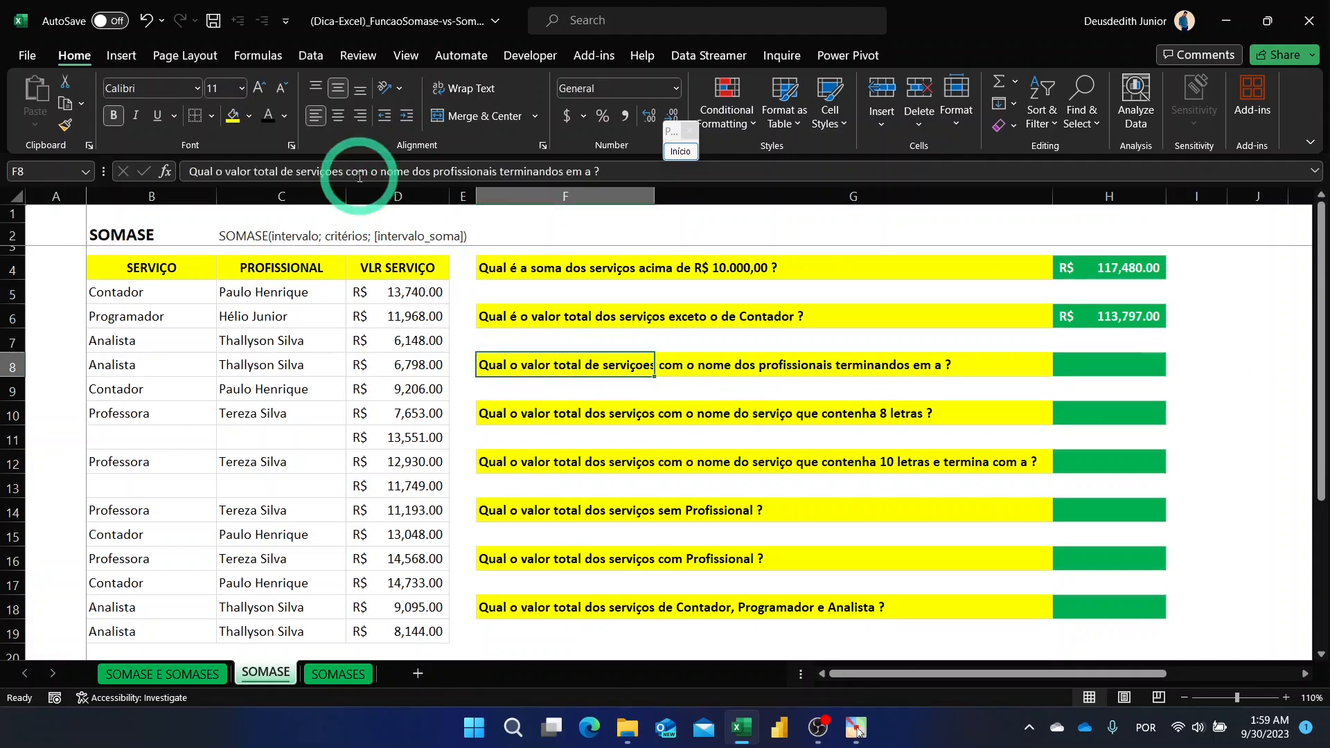
left_click_drag(337, 171, 342, 171)
key("BackSpace")
key("BackSpace")
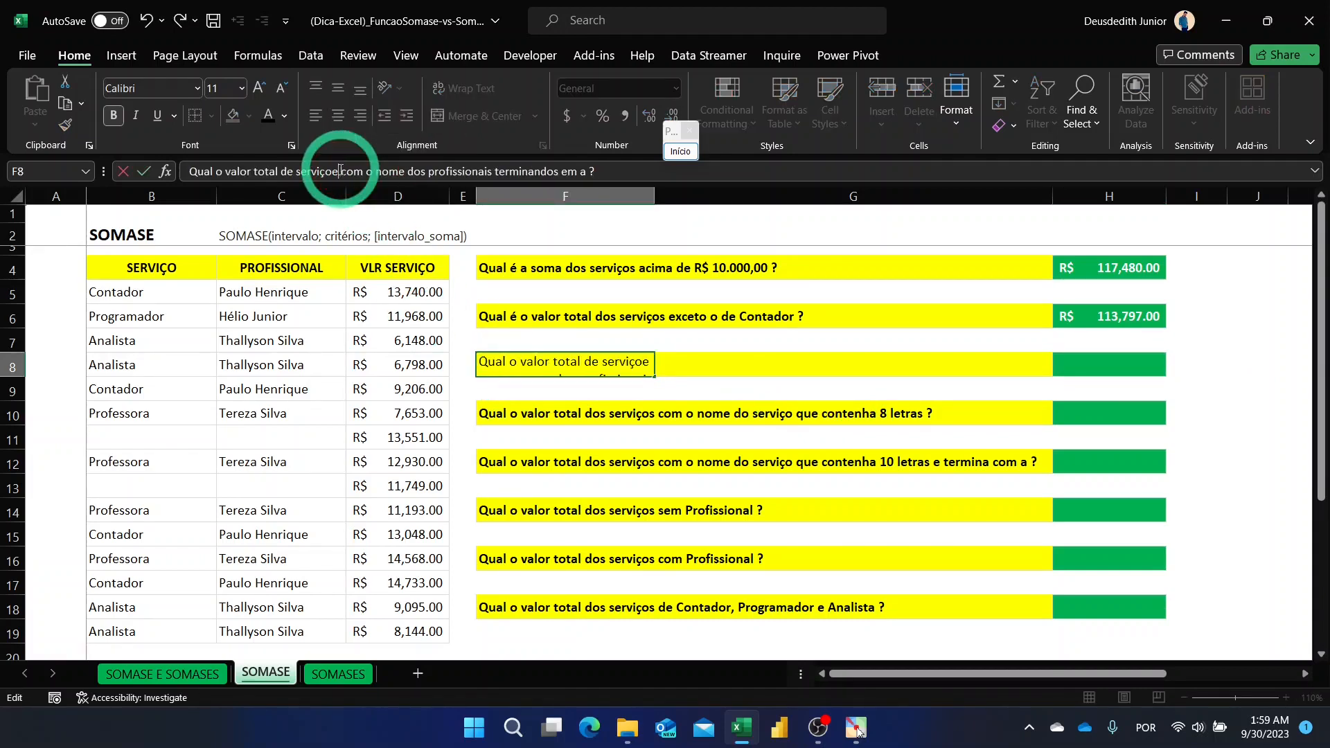
type("s")
key("Return")
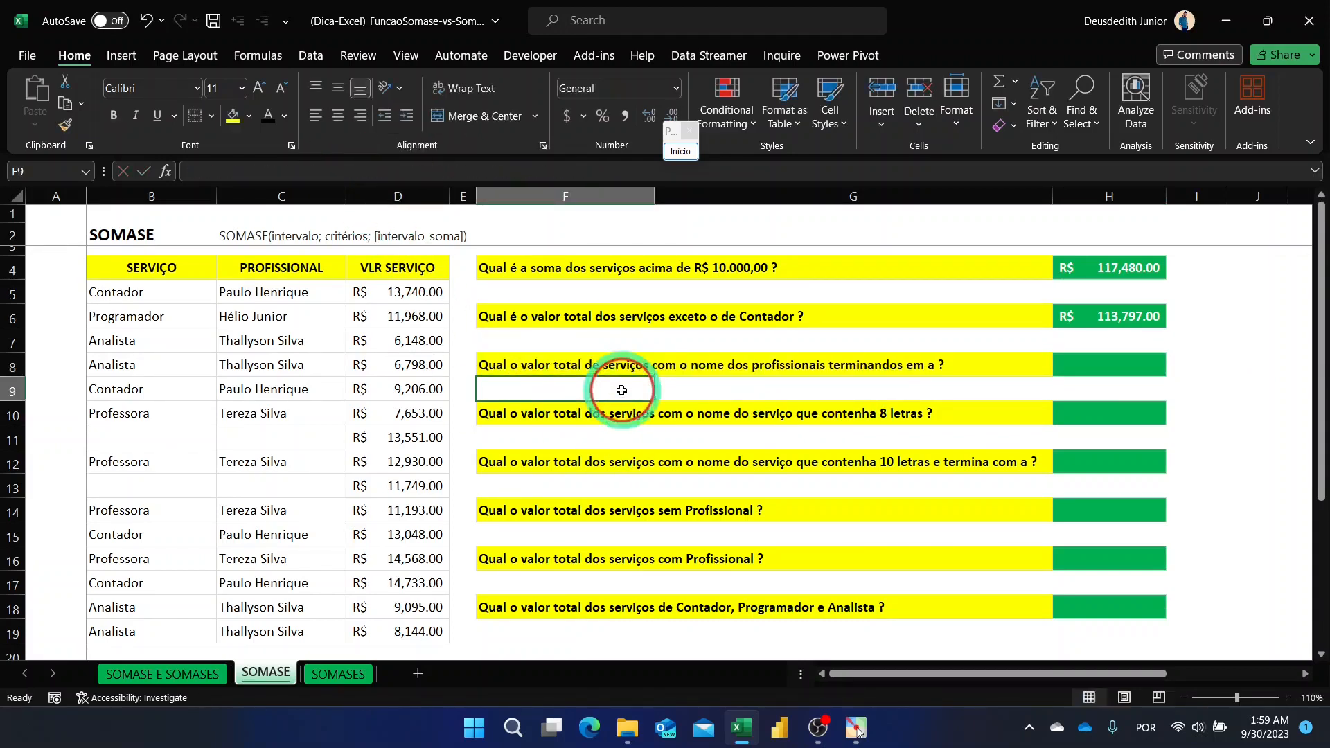
- Enter =SUMIF(C5:C19,"*a",D5:D19) in H8 to total the services of professionals whose names end in a
left_click(502, 362)
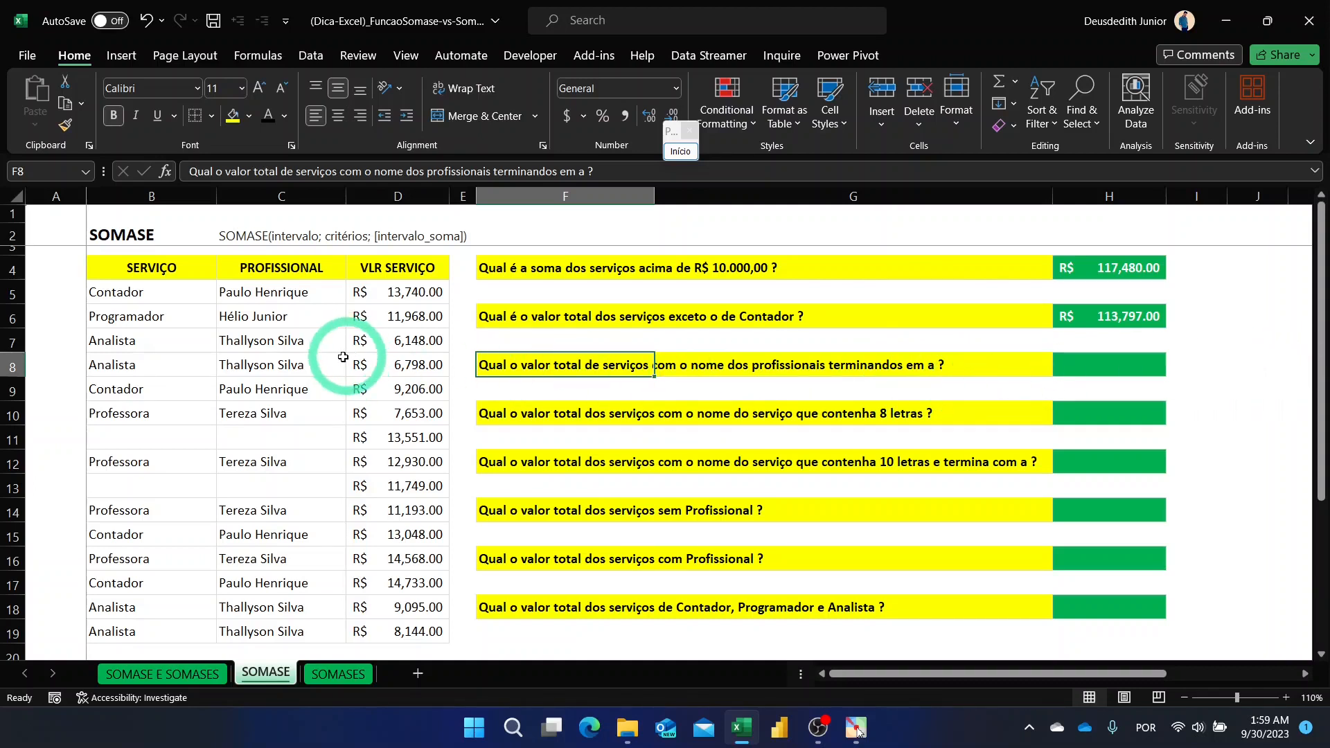
left_click_drag(274, 288, 268, 633)
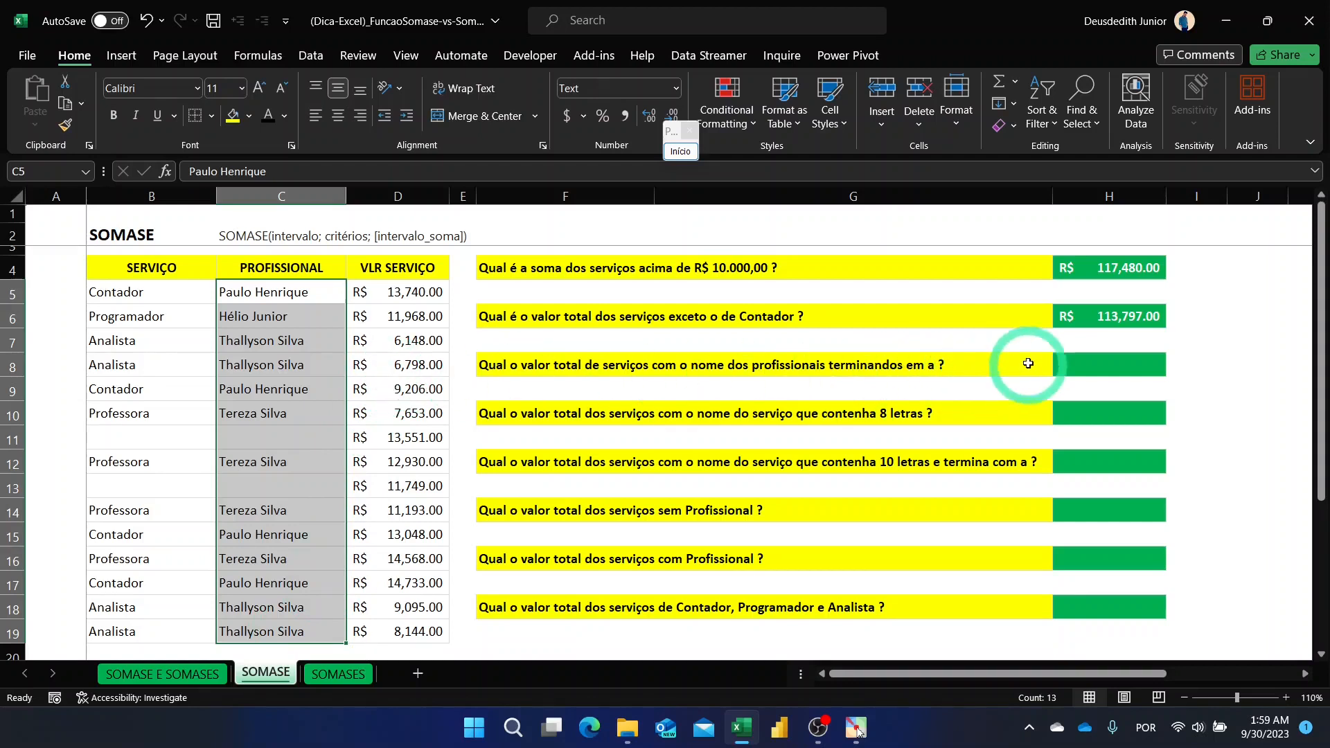
left_click(1092, 364)
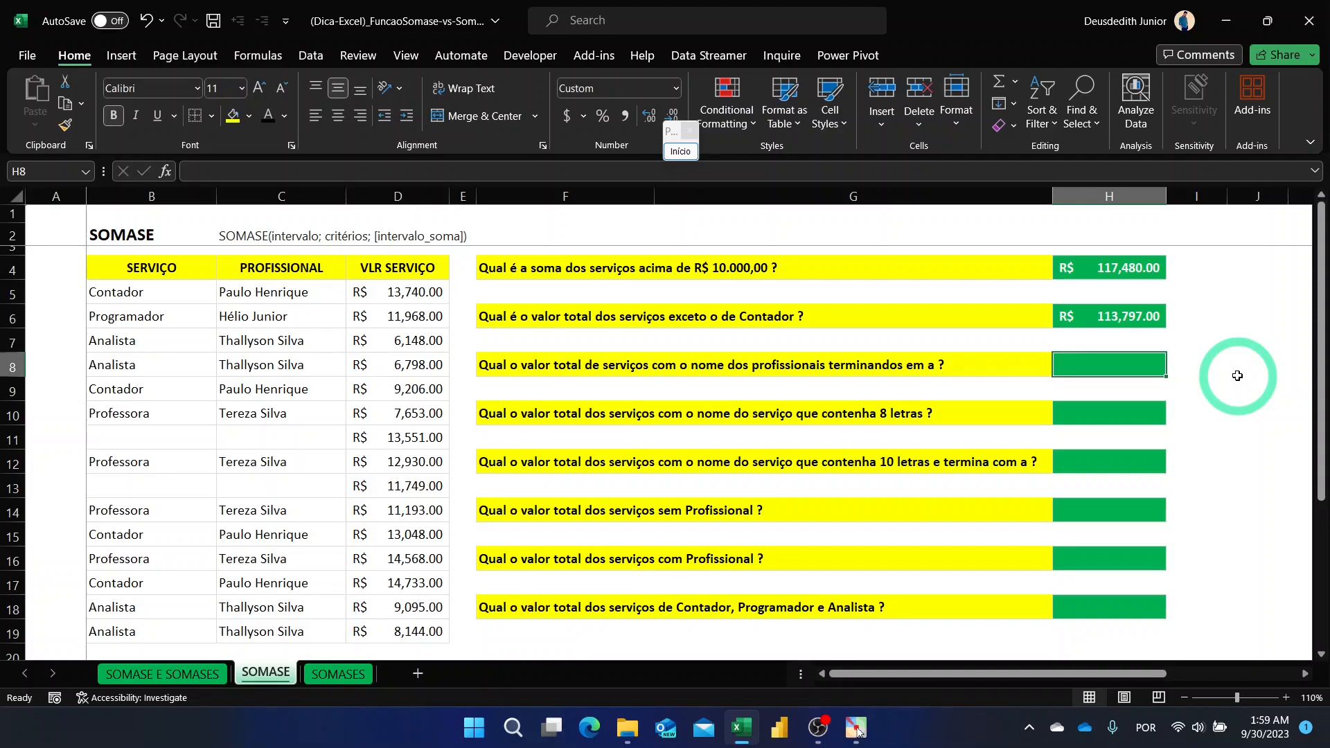
type("=")
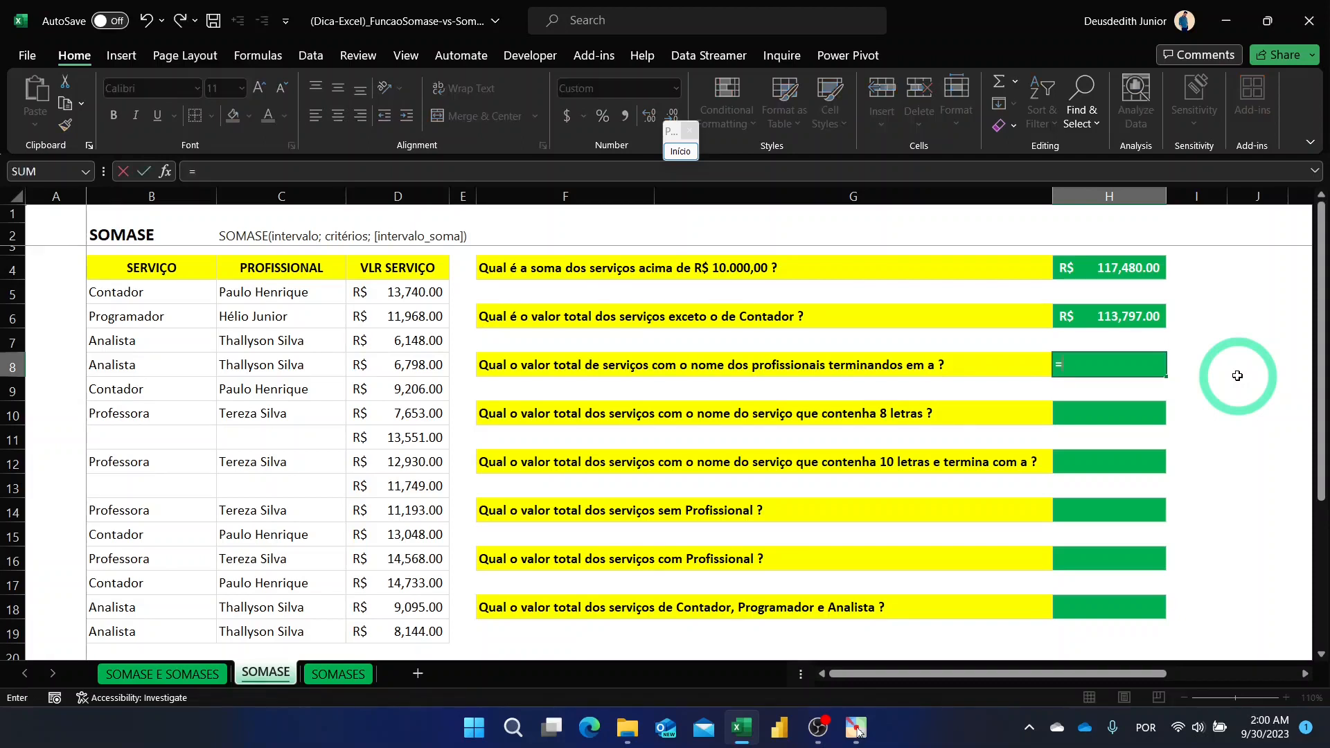
type("sumi")
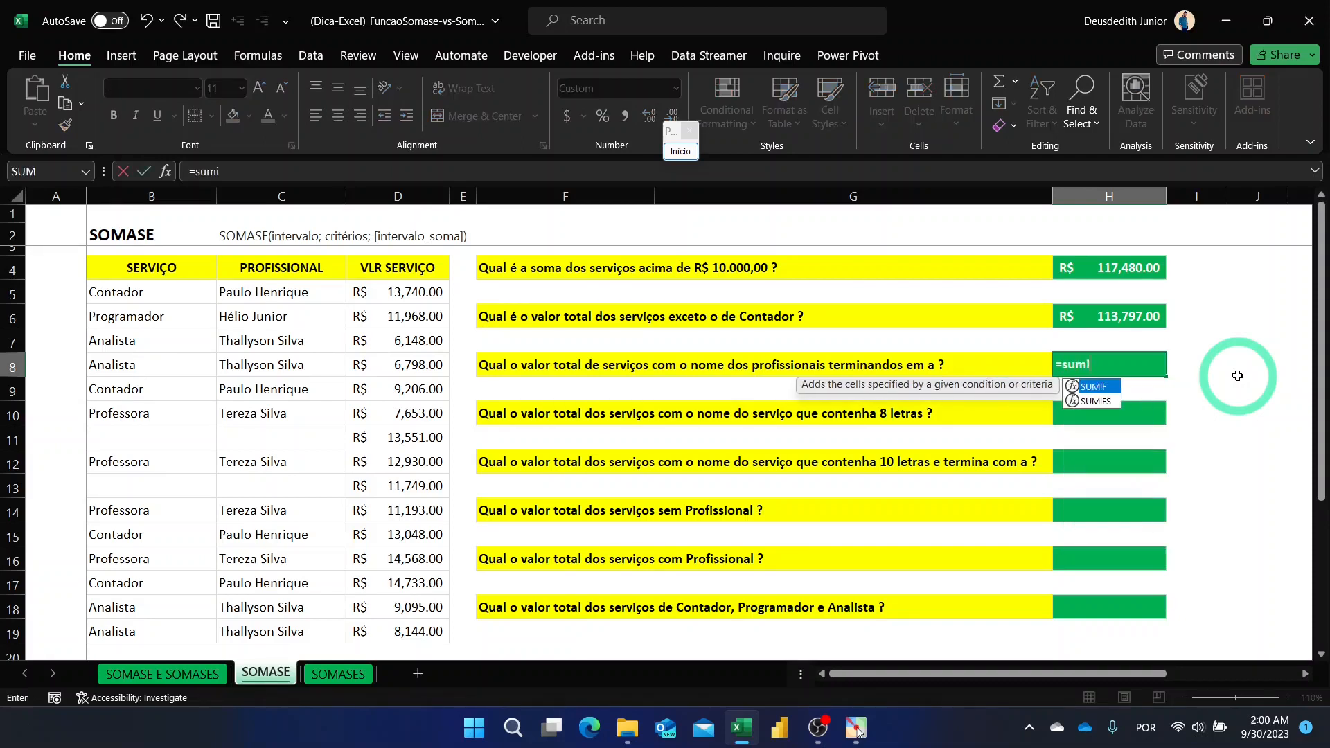
type("f")
key("Tab")
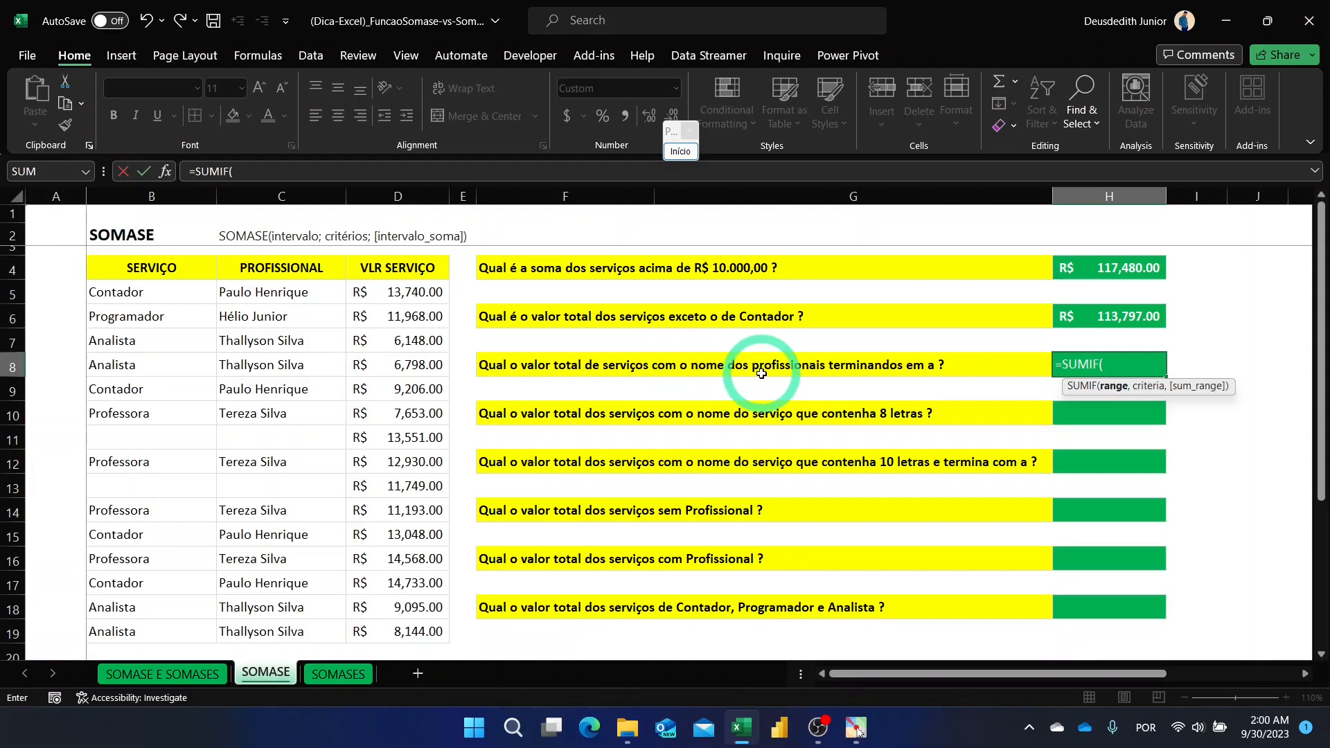
left_click_drag(249, 294, 277, 625)
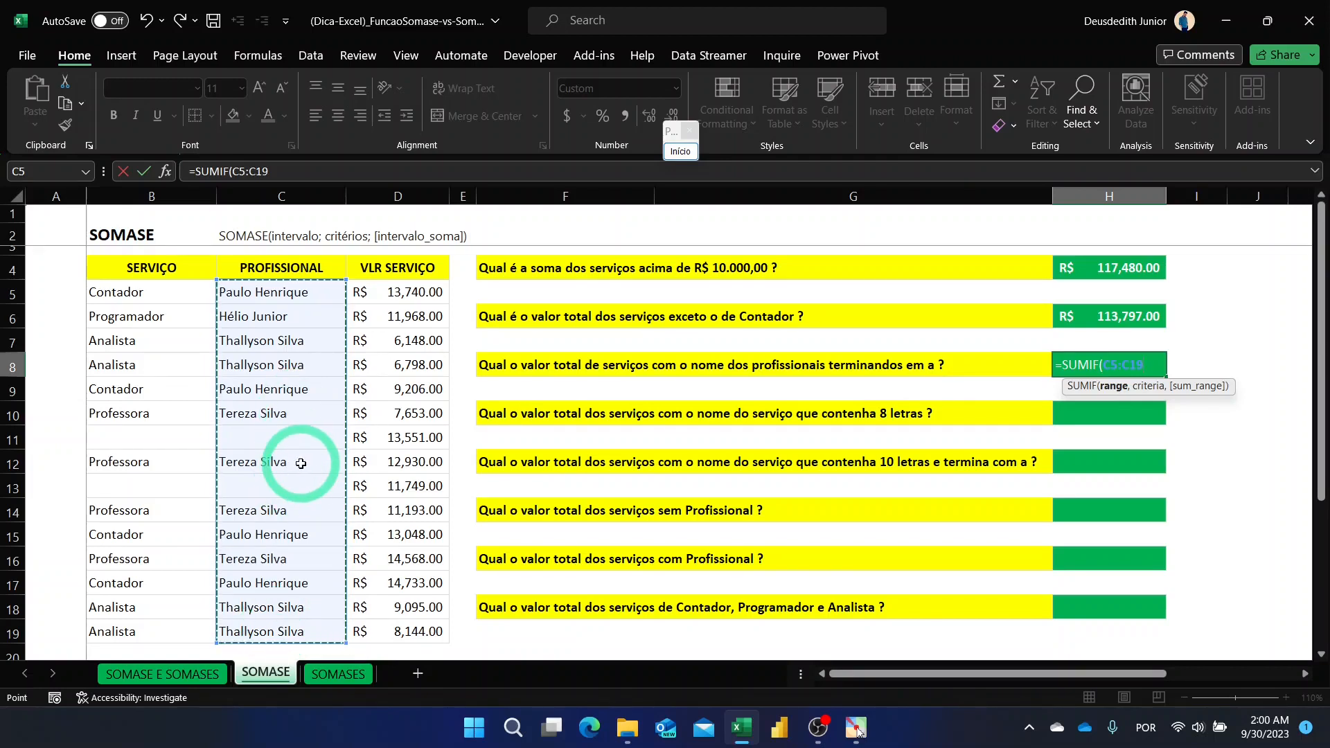
type(",\"*")
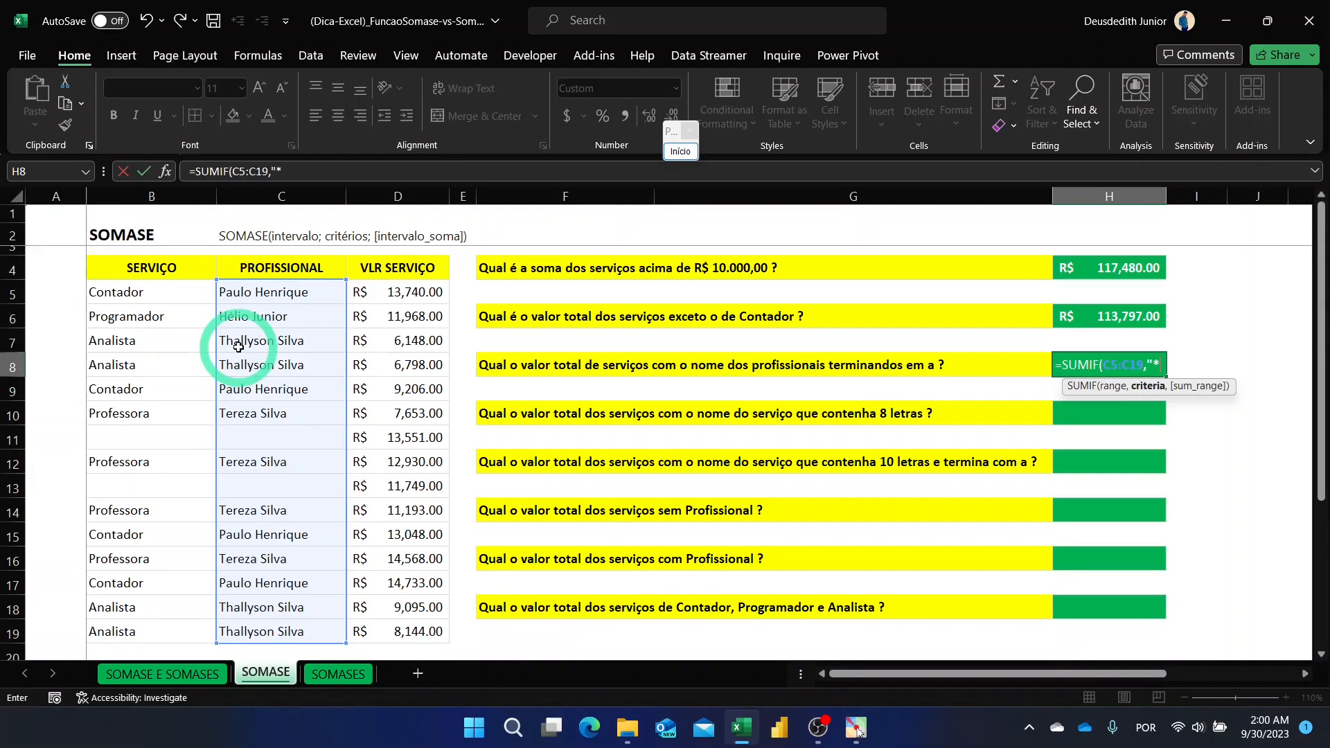
type("a")
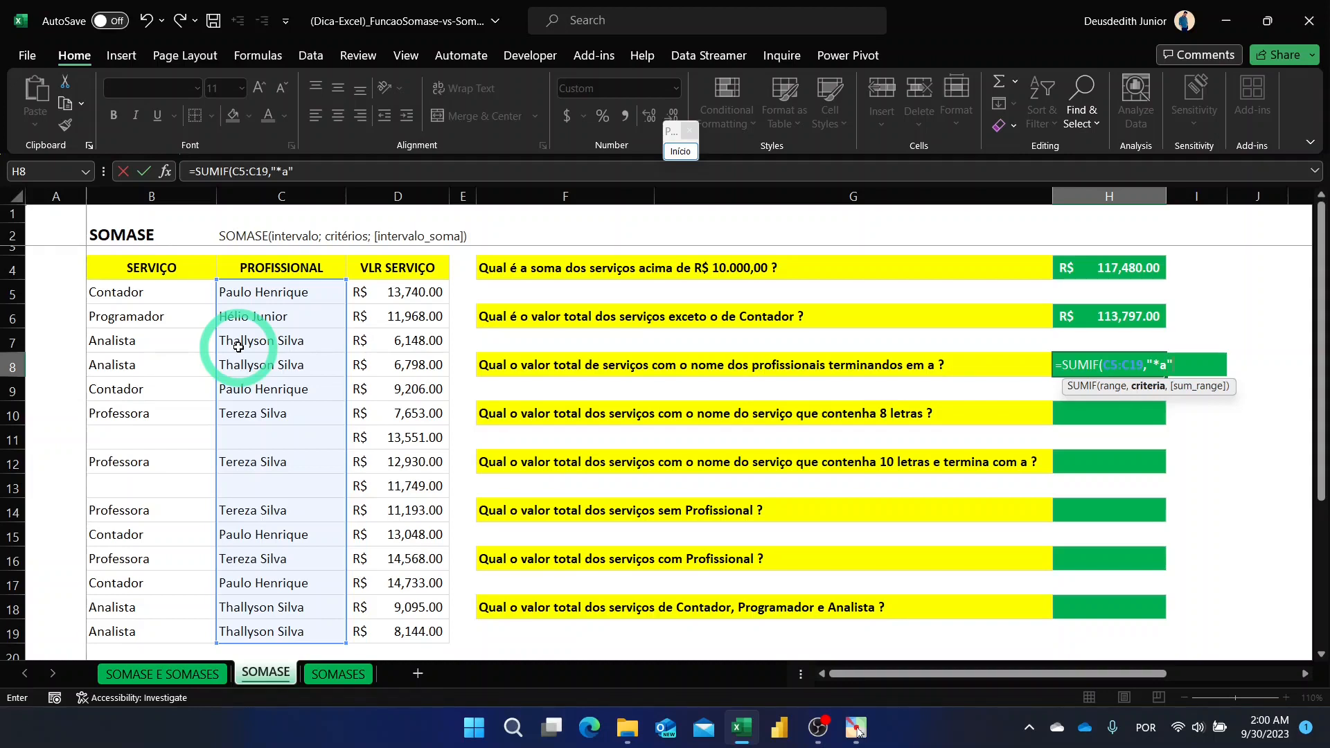
type("\",")
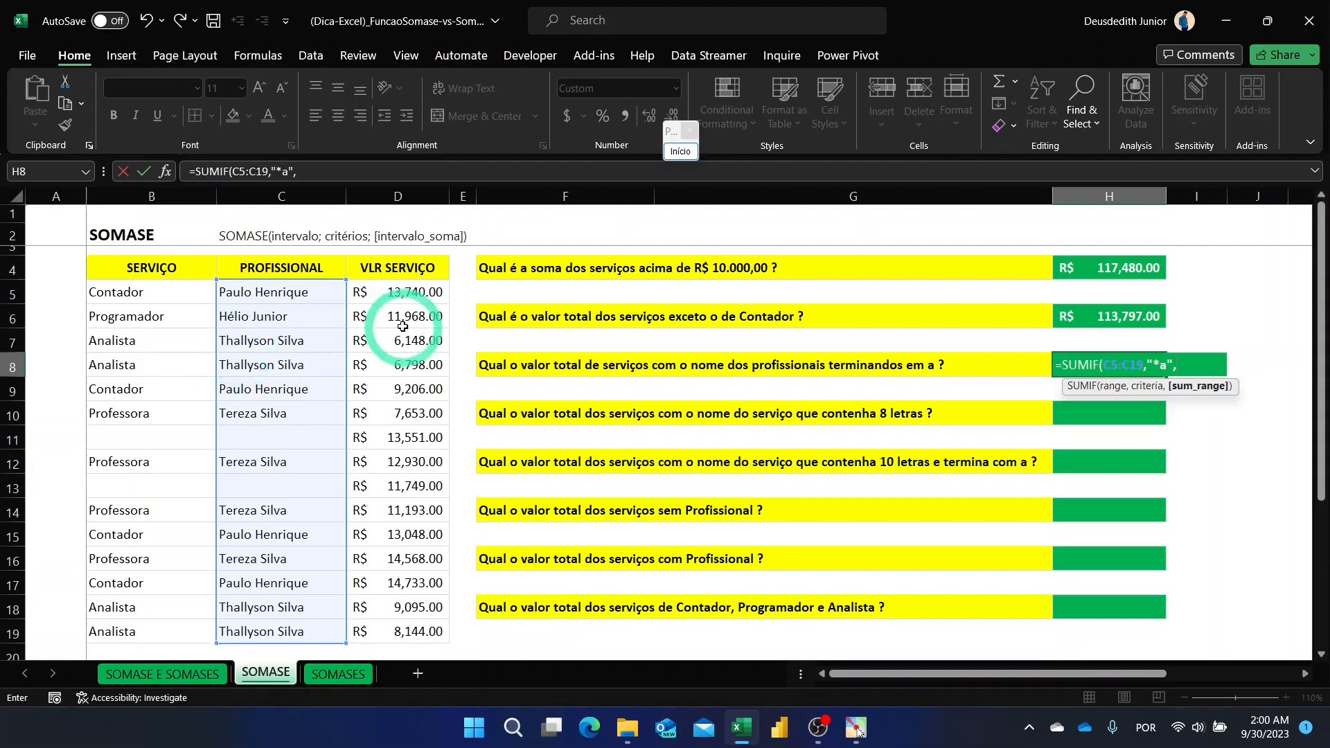
left_click_drag(419, 291, 416, 621)
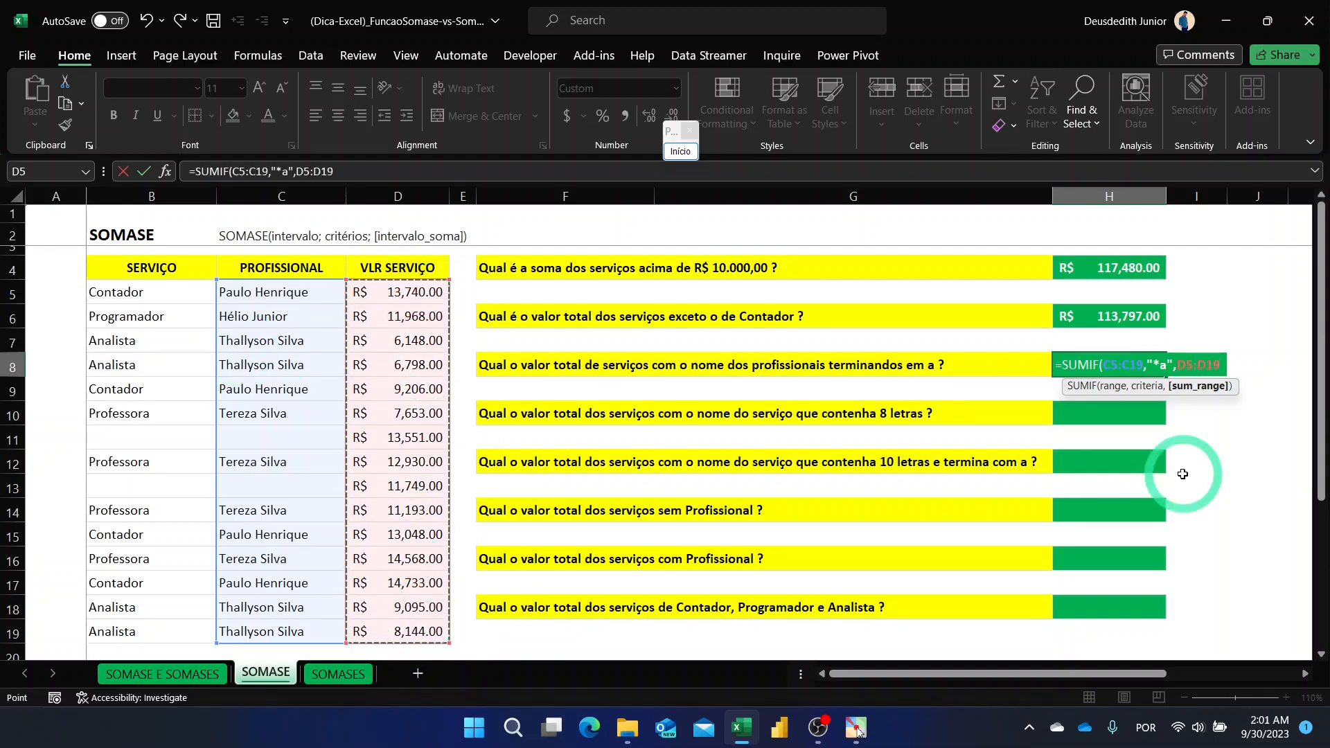
type(")")
key("Return")
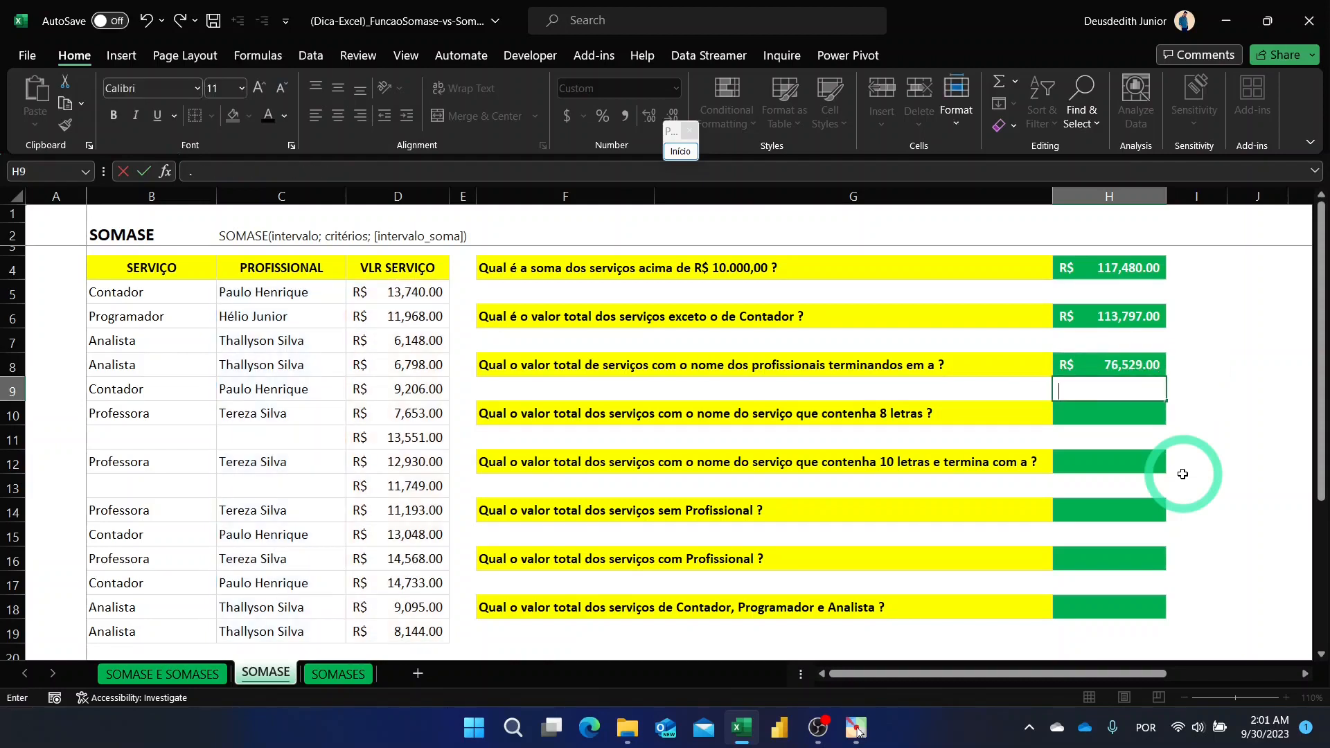
left_click(1254, 419)
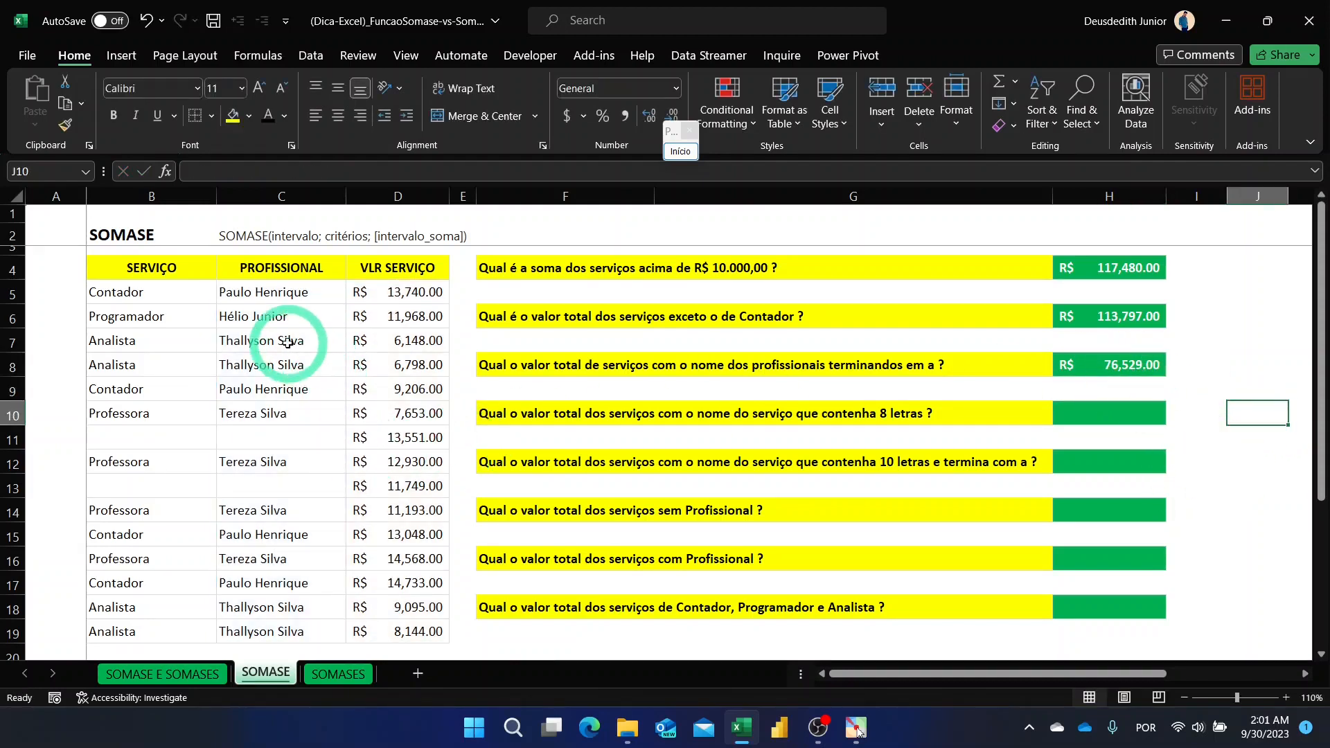
- Verify the H8 total by selecting the matching values in D7:D8, D10, D12, D14, D16 and D18:D19 together
left_click(409, 353)
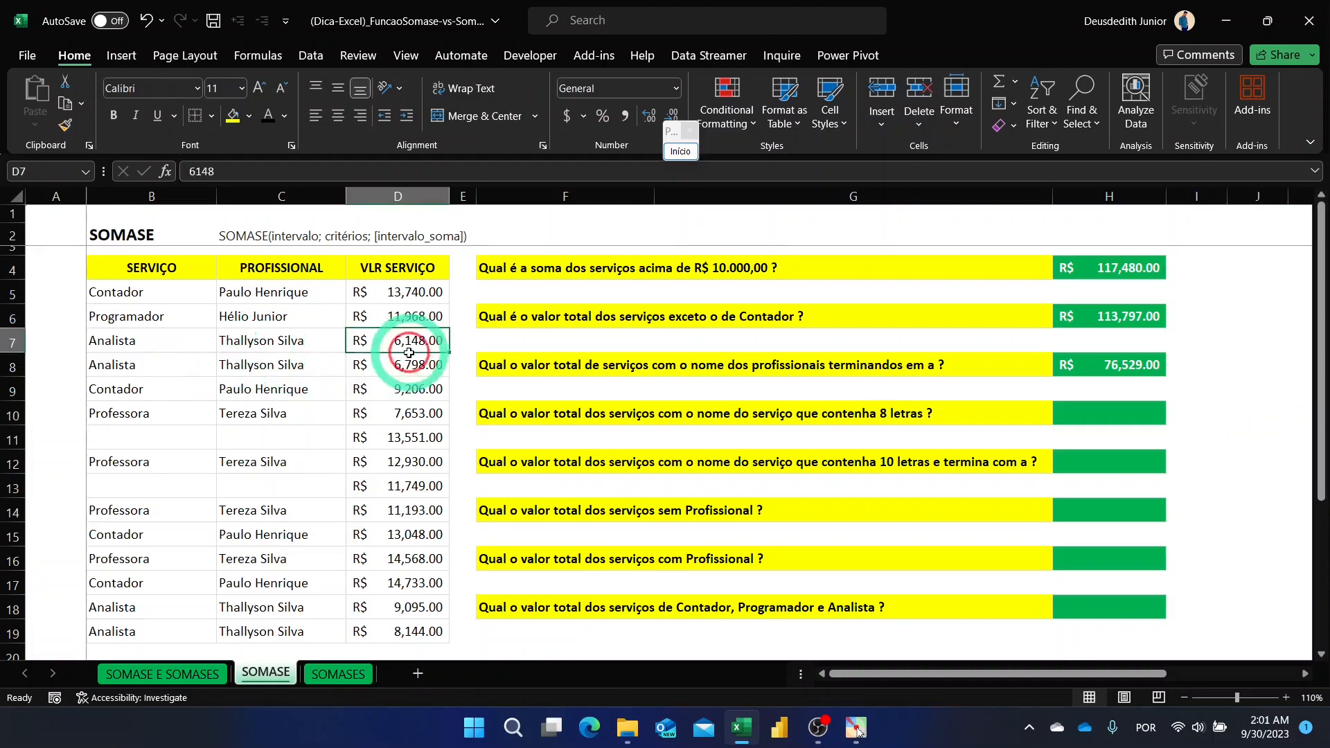
left_click_drag(410, 354, 409, 365)
left_click(407, 413, "ctrl")
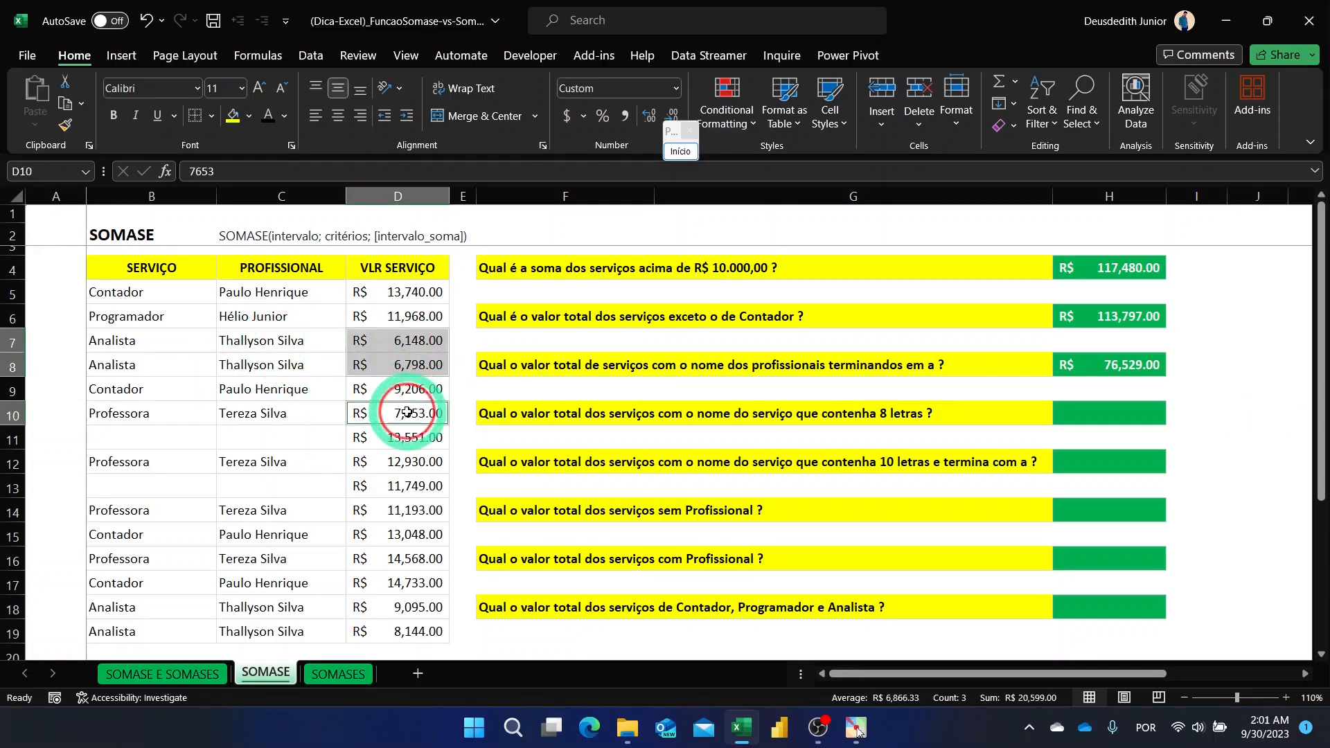
left_click(414, 461, "ctrl")
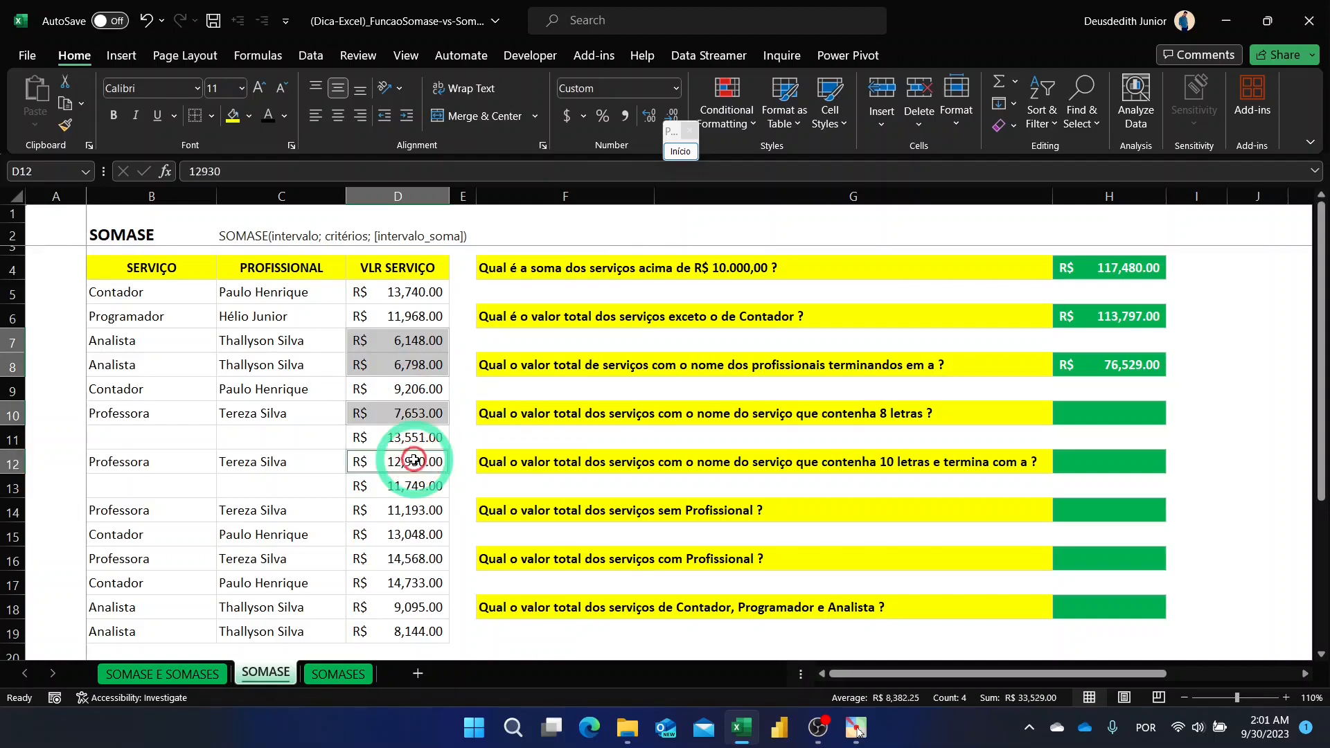
left_click(409, 507, "ctrl")
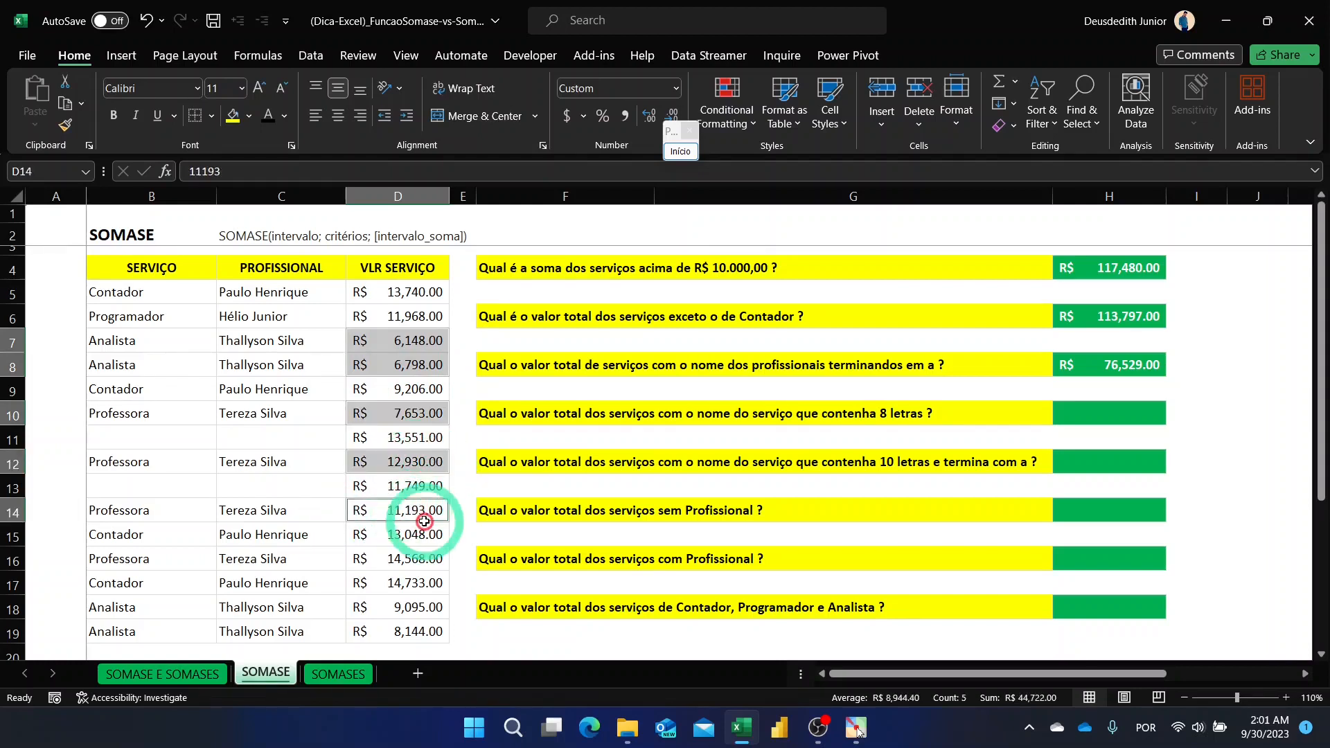
left_click(392, 560, "ctrl")
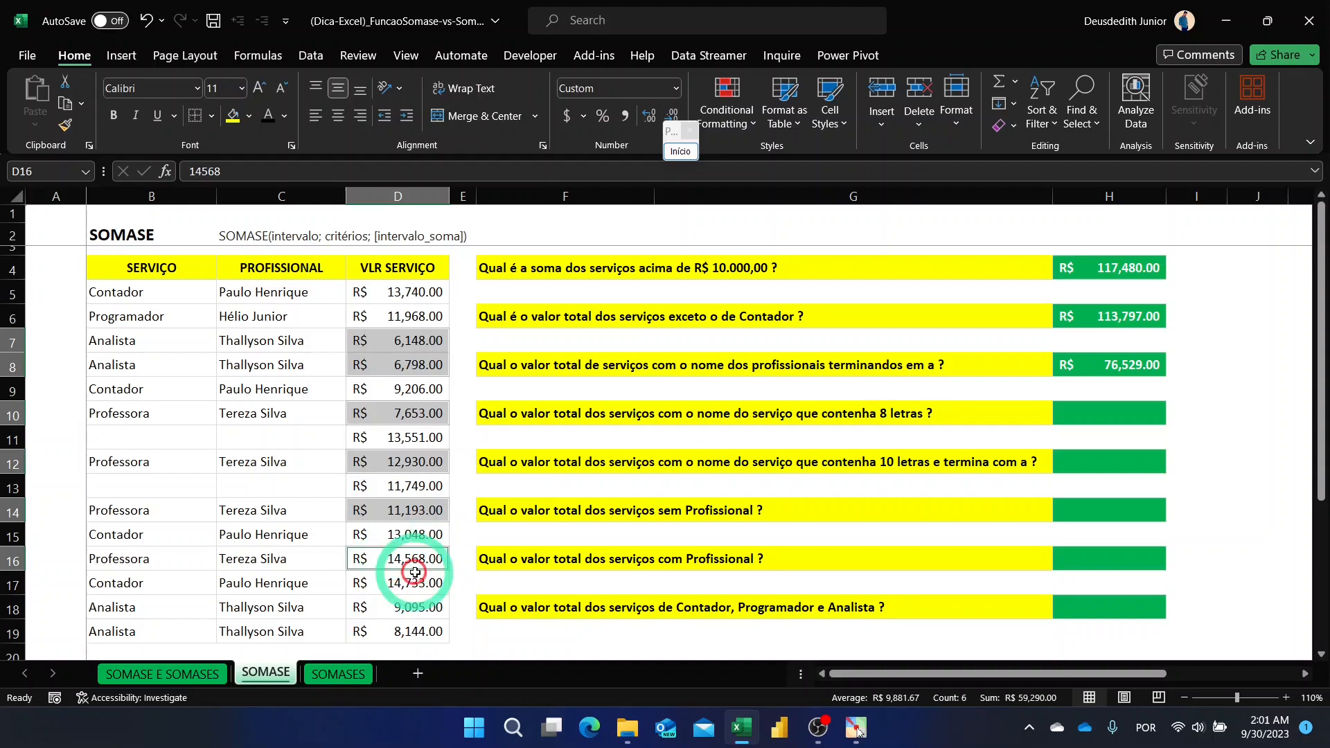
left_click(393, 628, "ctrl")
left_click(400, 609, "ctrl")
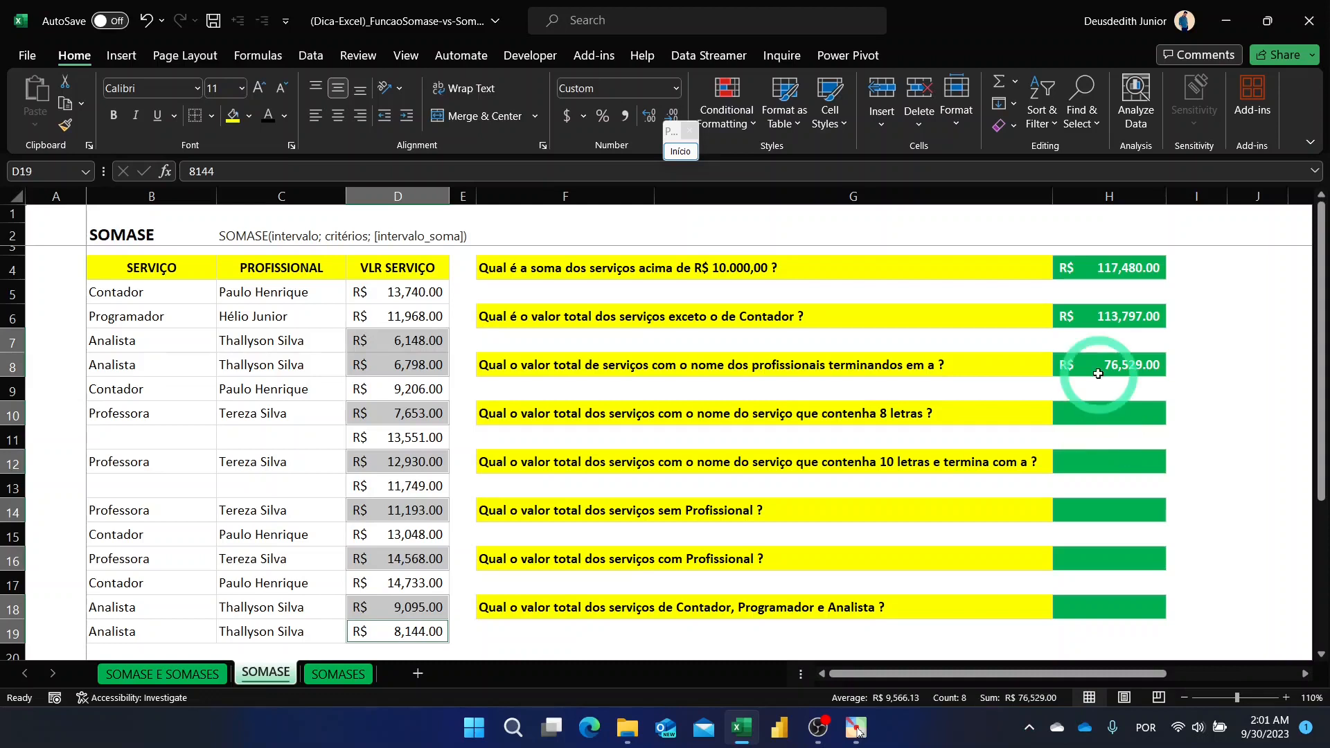
- Review the SERVIÇO names, the VLR SERVIÇO values and the F10 question about service names with 8 letters
left_click(1133, 416)
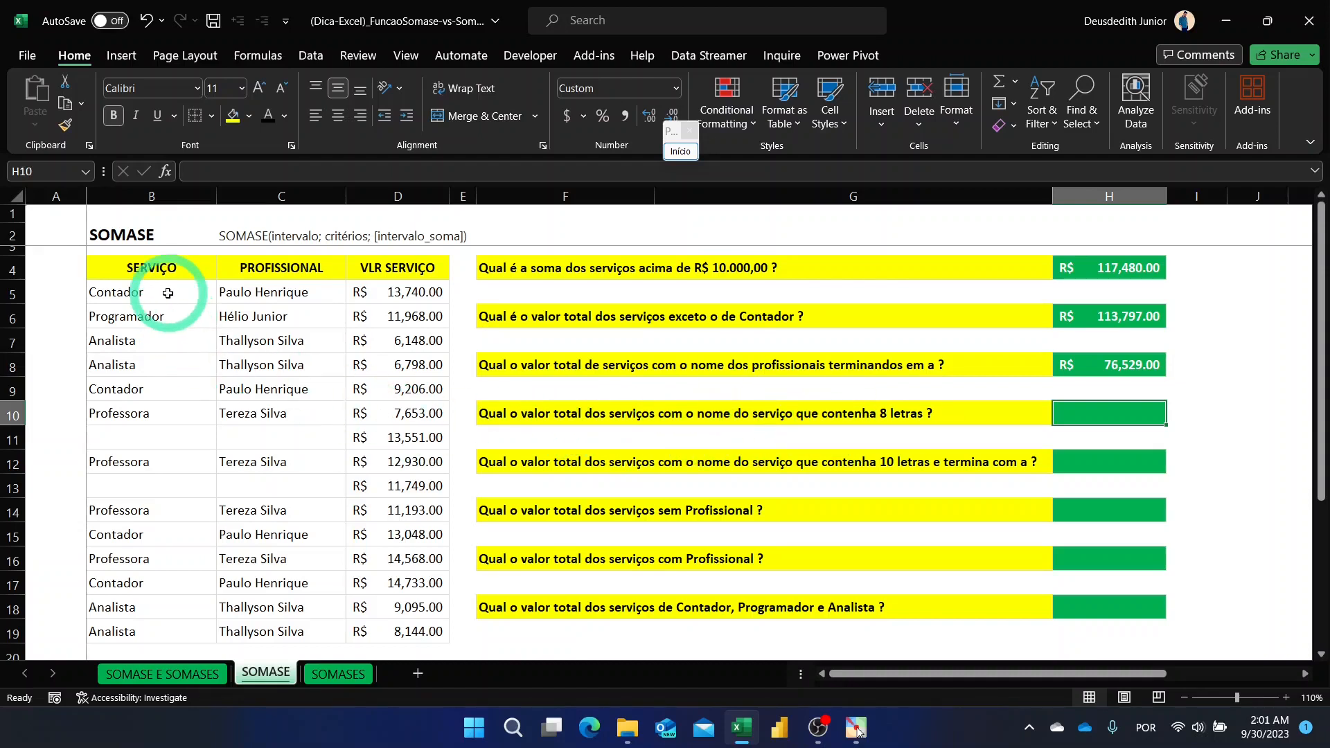
left_click_drag(166, 292, 166, 602)
left_click_drag(144, 349, 143, 491)
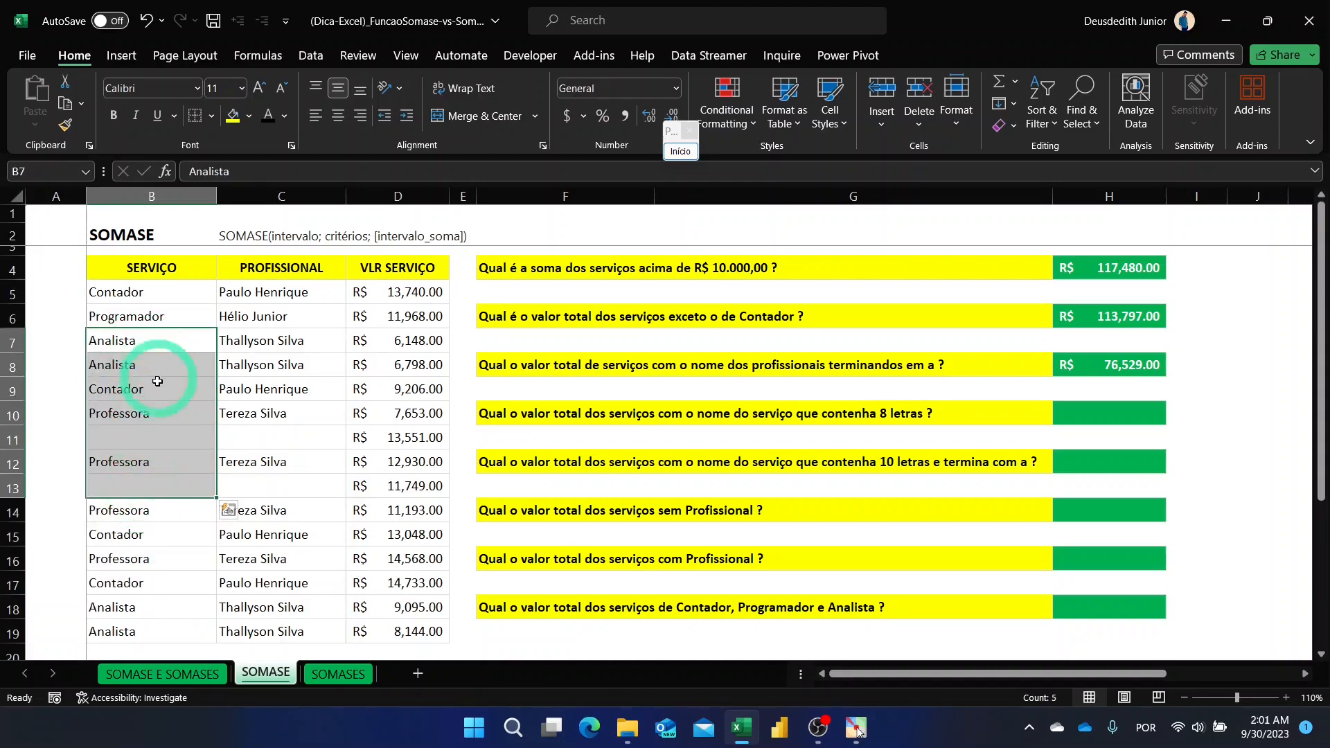
left_click_drag(395, 294, 399, 428)
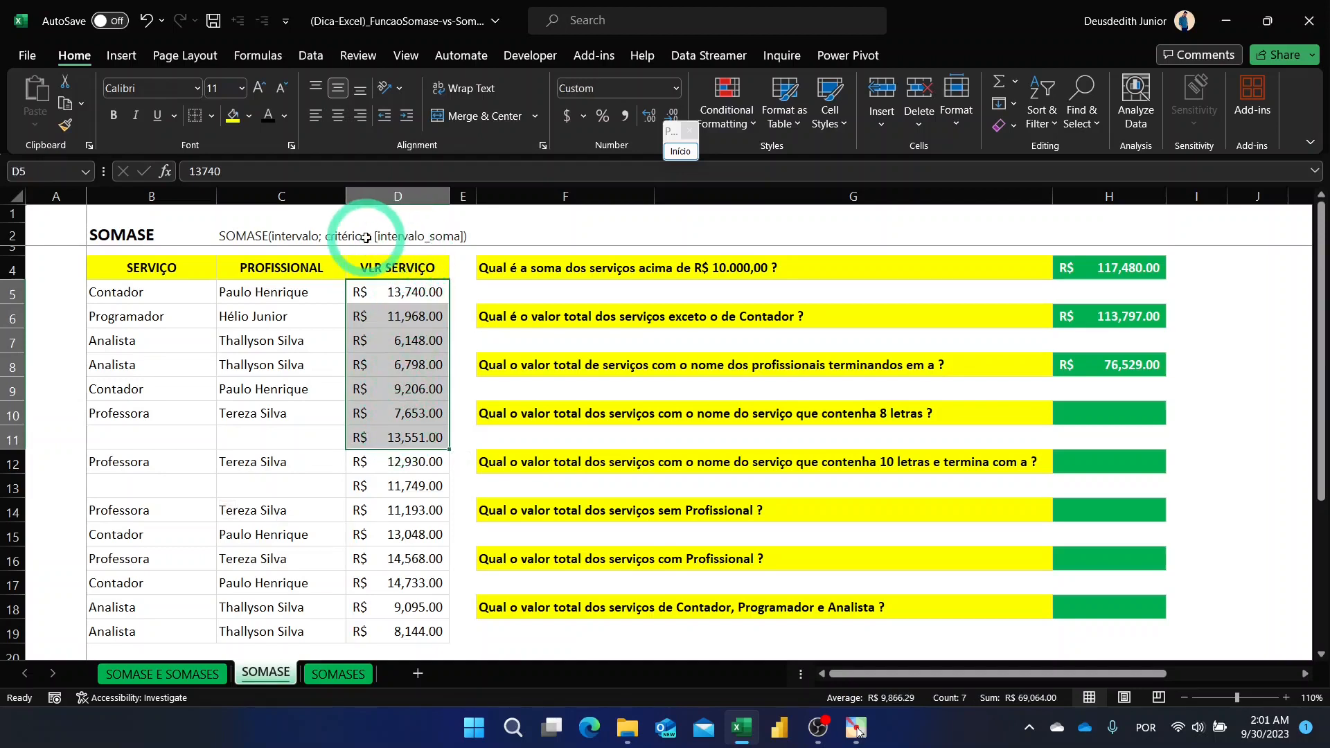
left_click(766, 416)
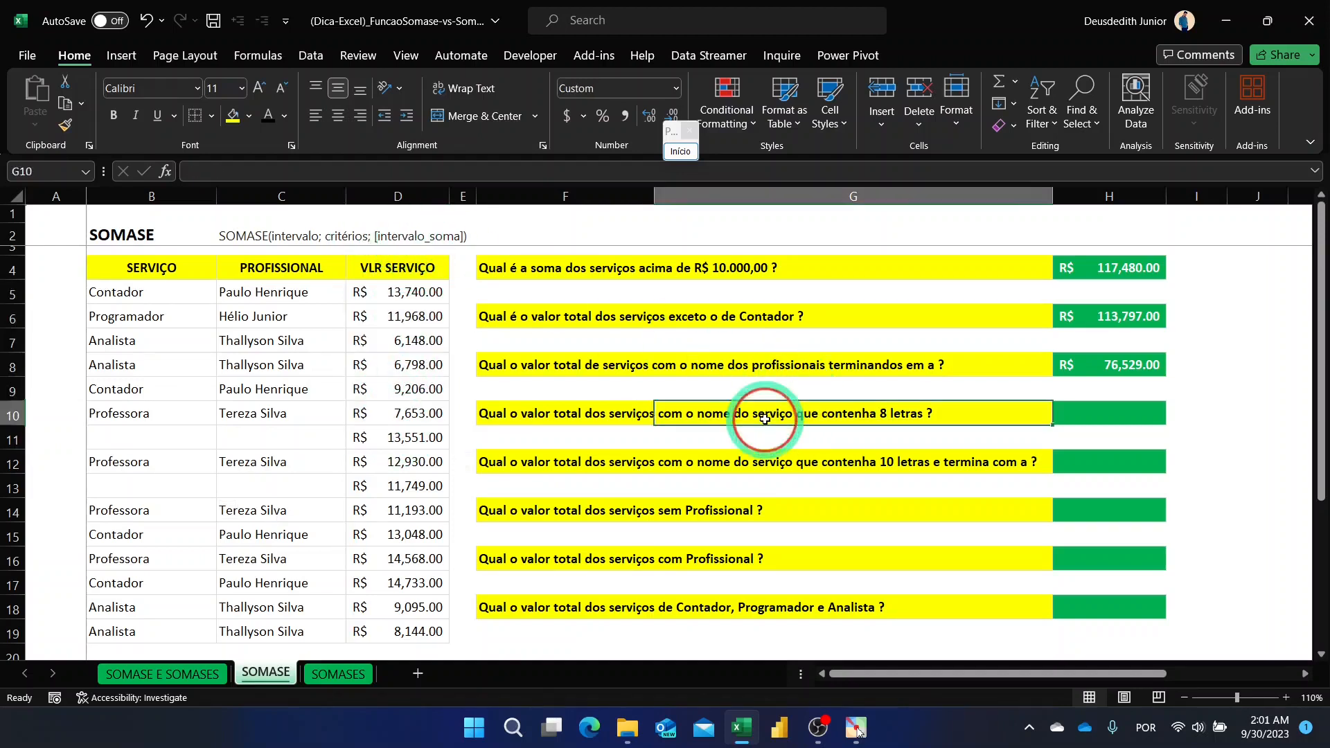
left_click(569, 410)
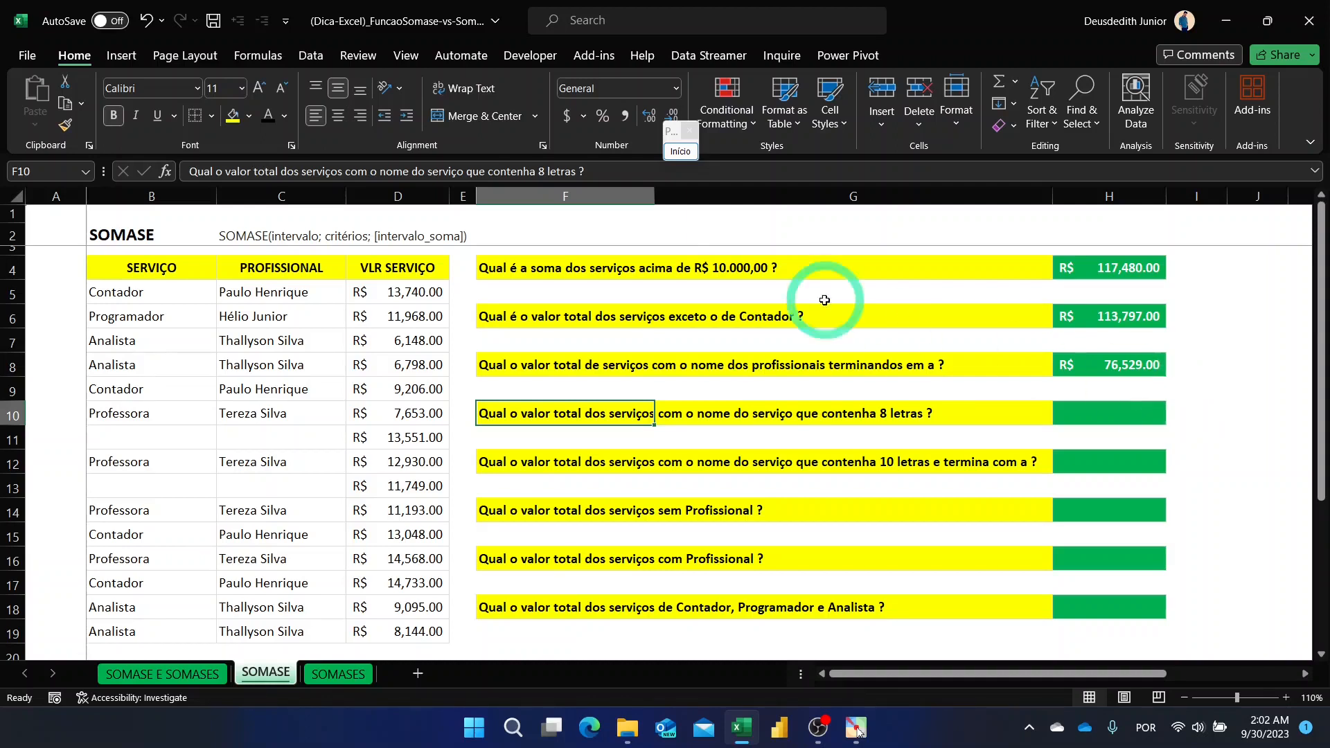
left_click(594, 170)
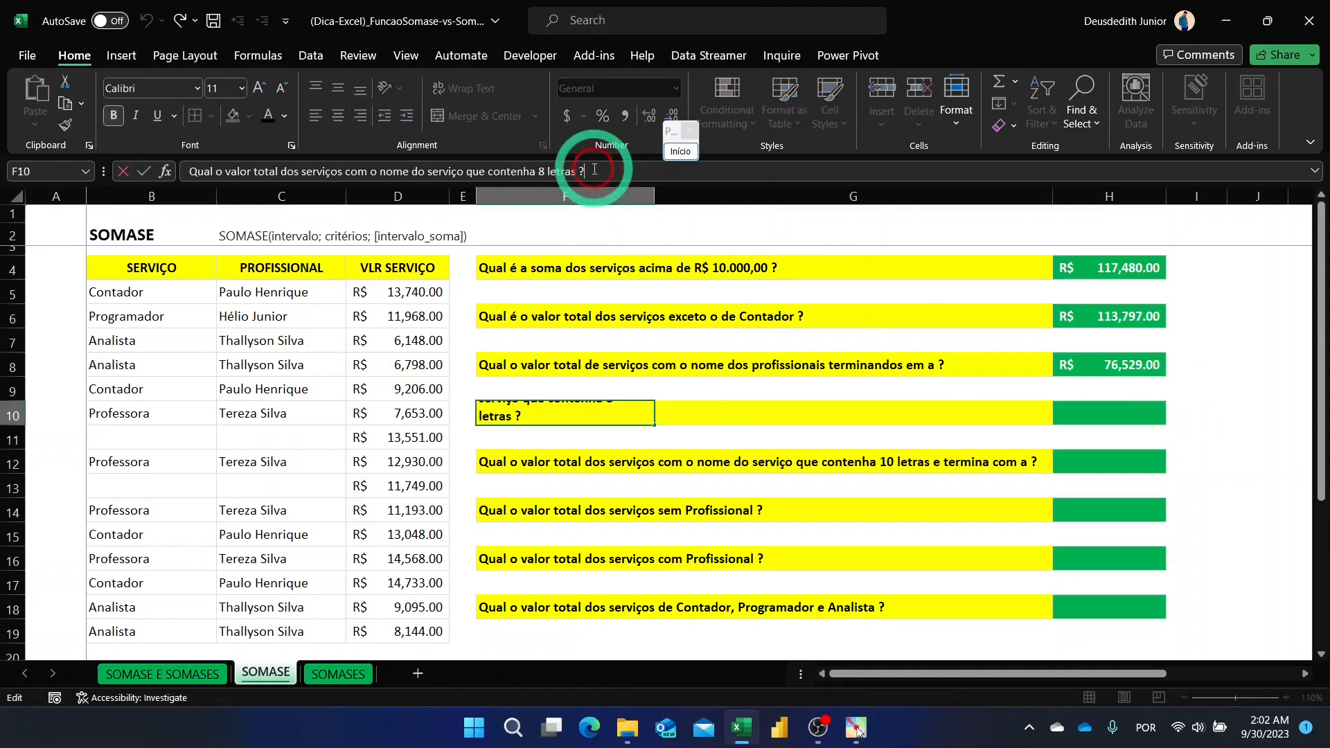
- Enter =SUMIF(B5:B19,"????????",D5:D19) in H10 to total the services whose names have 8 letters
left_click(1091, 420)
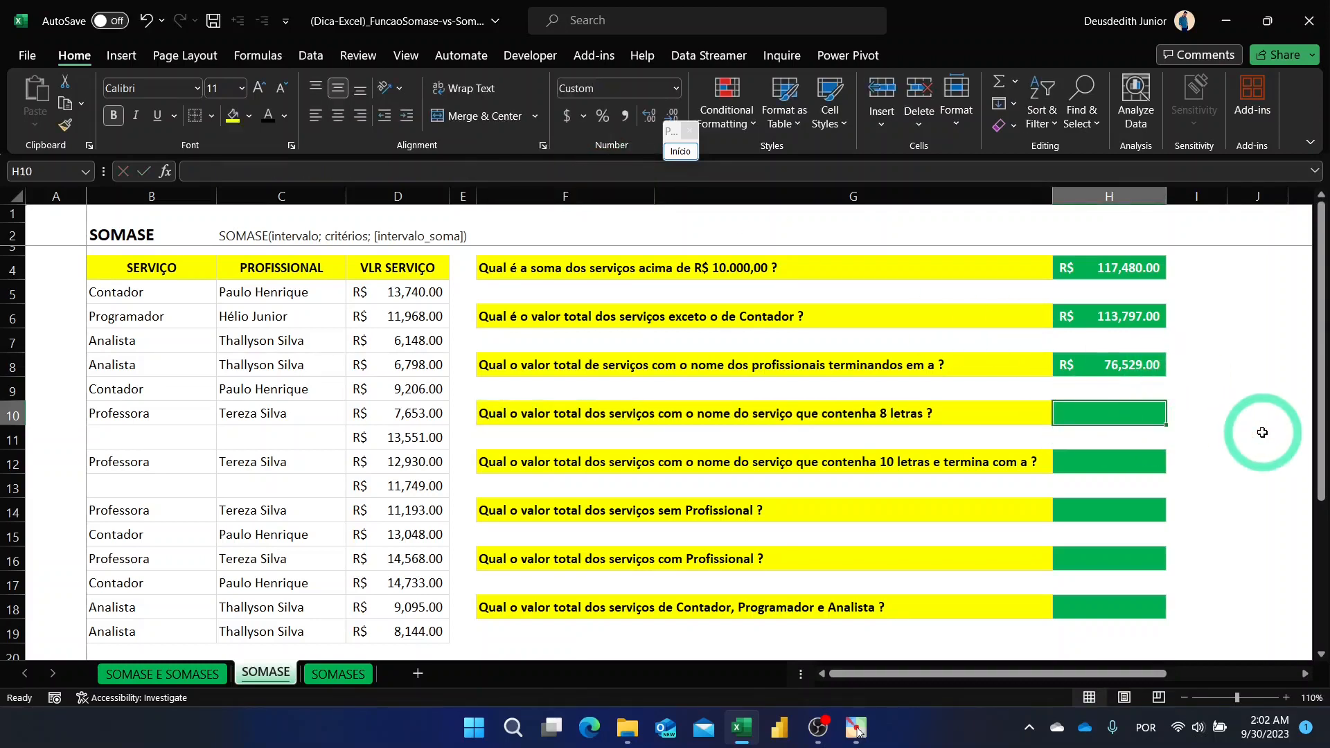
type("=sumif")
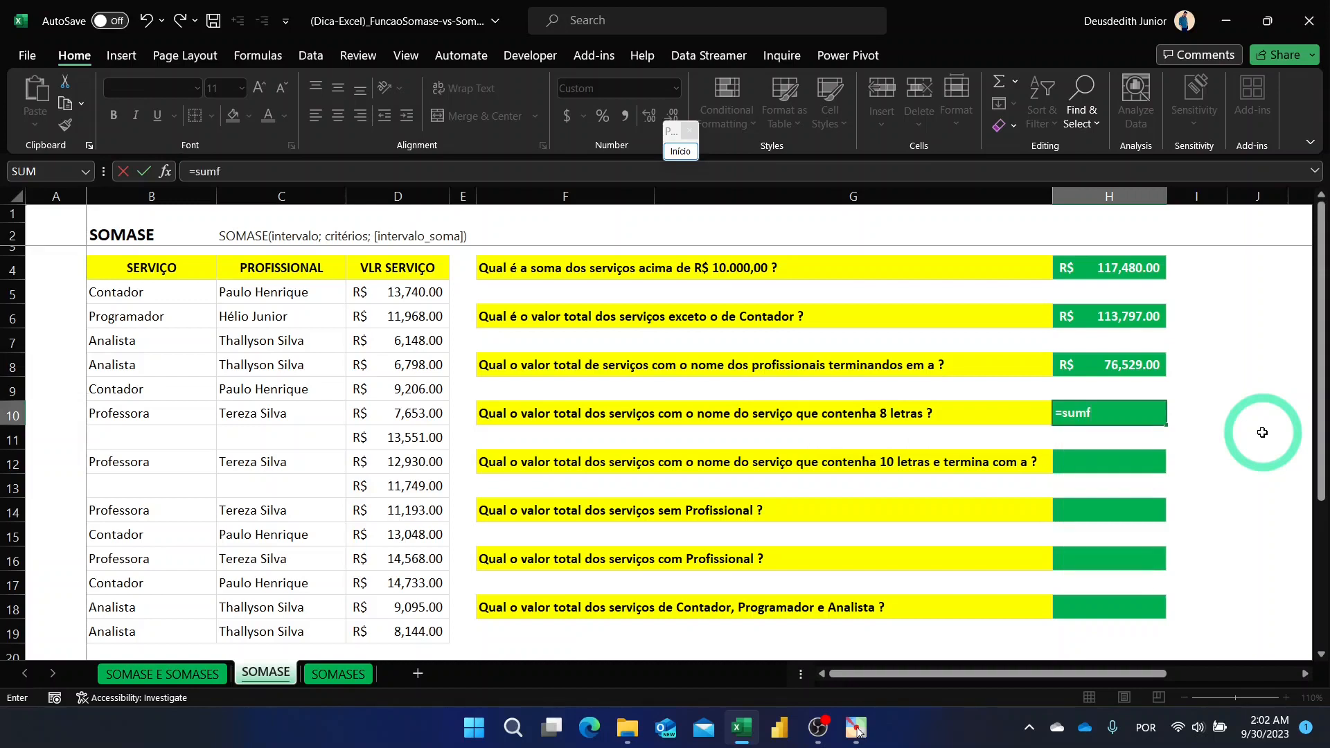
key("Tab")
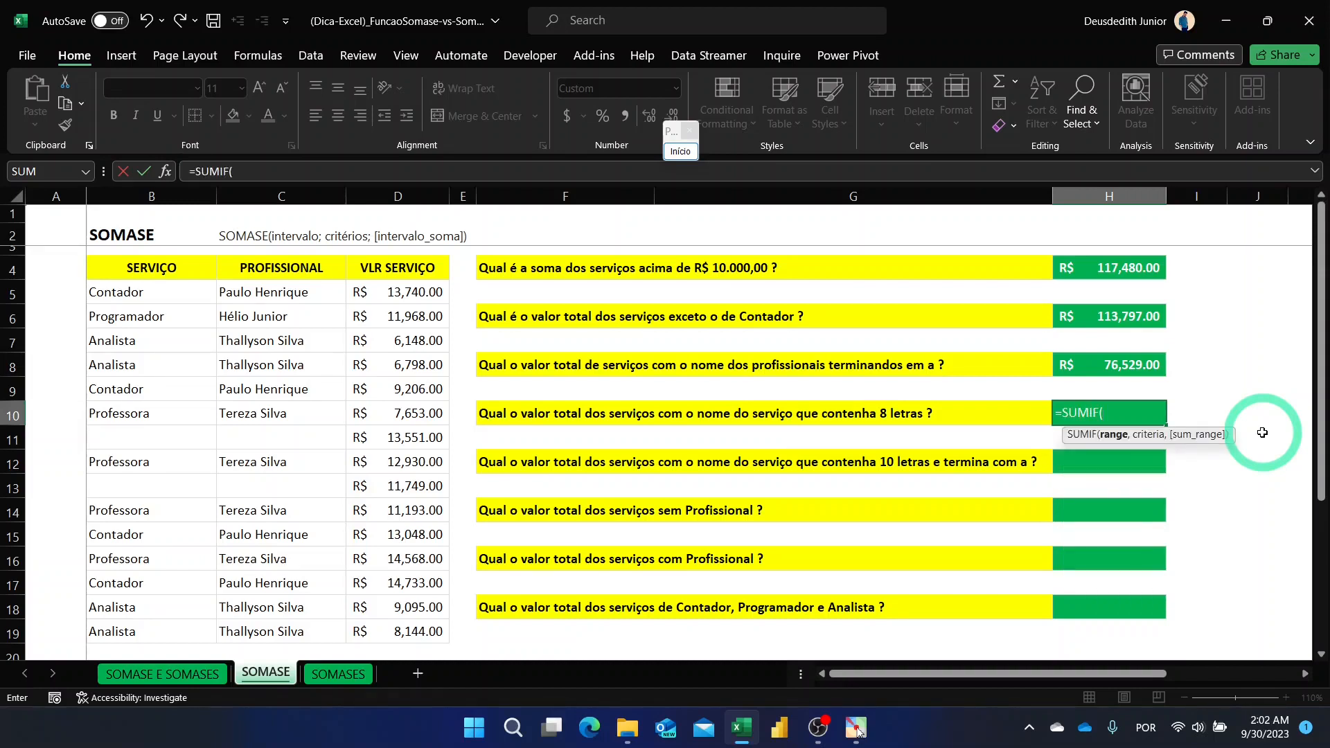
left_click_drag(147, 292, 163, 630)
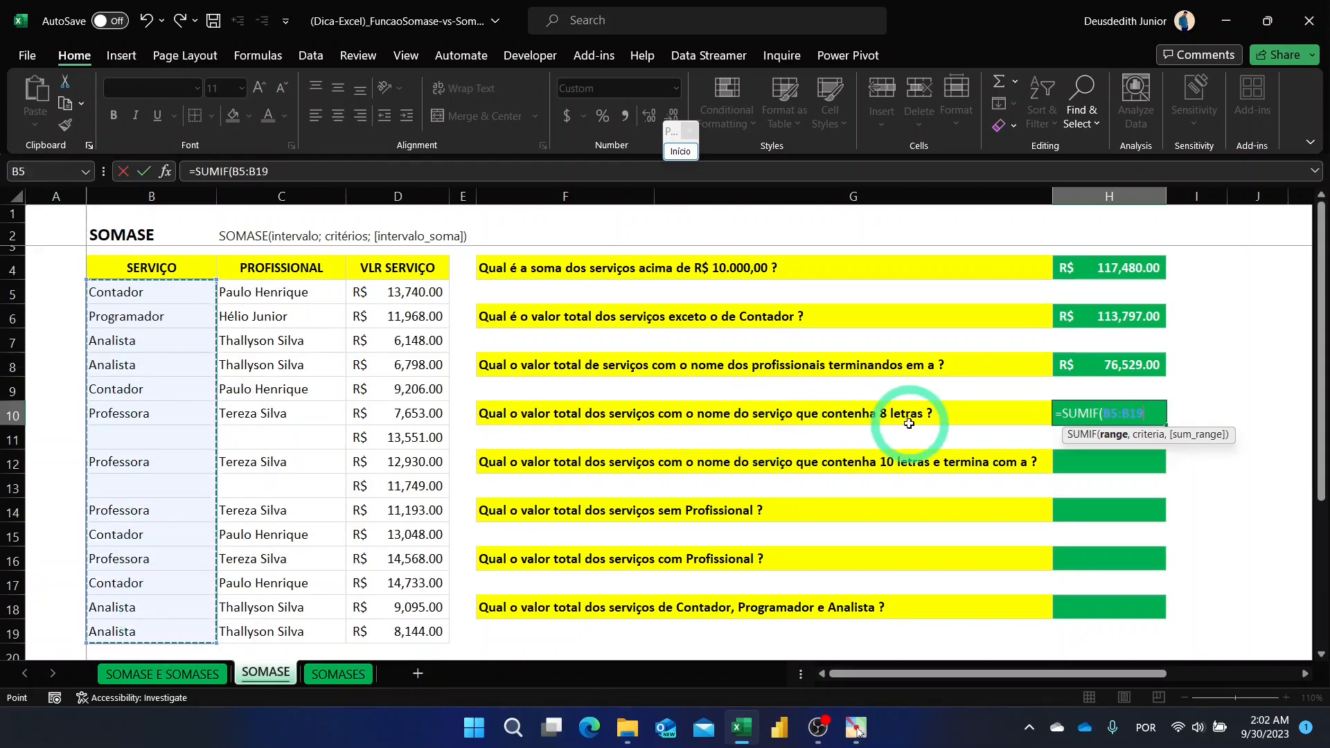
type(",")
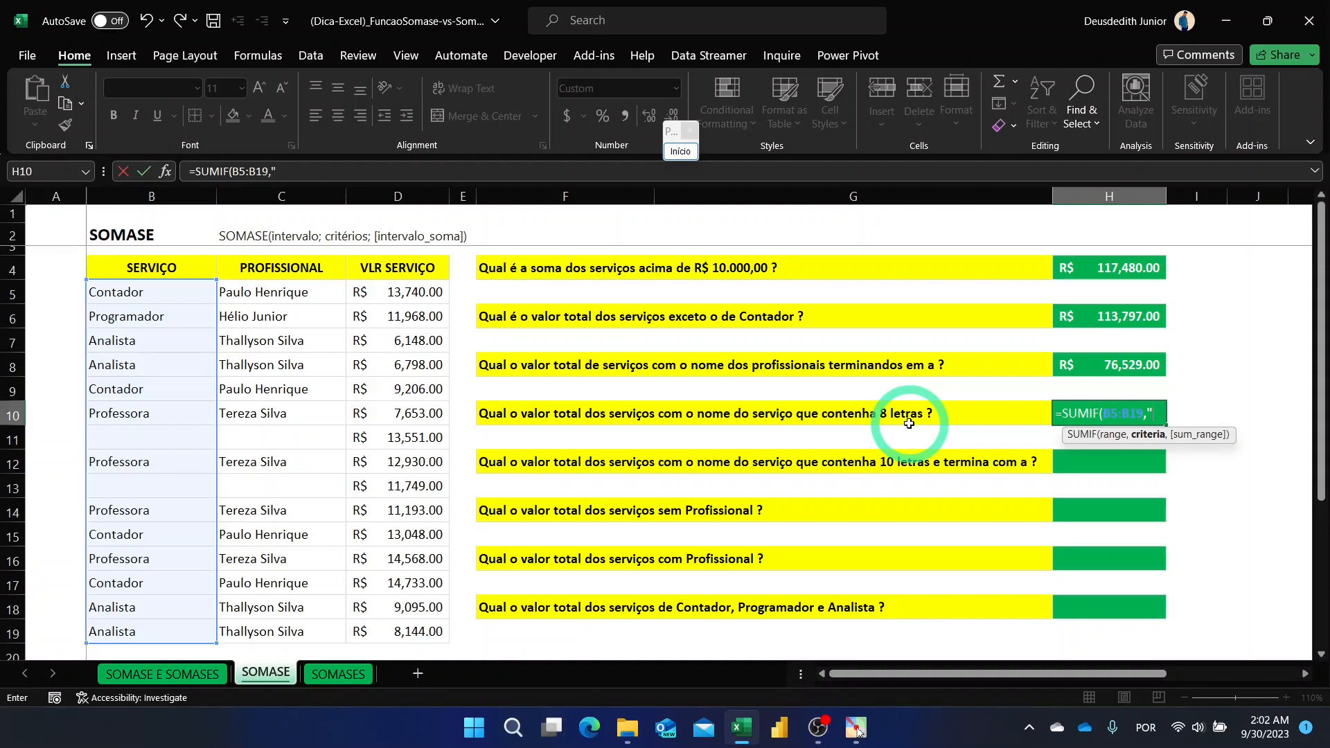
type("\"????????\",")
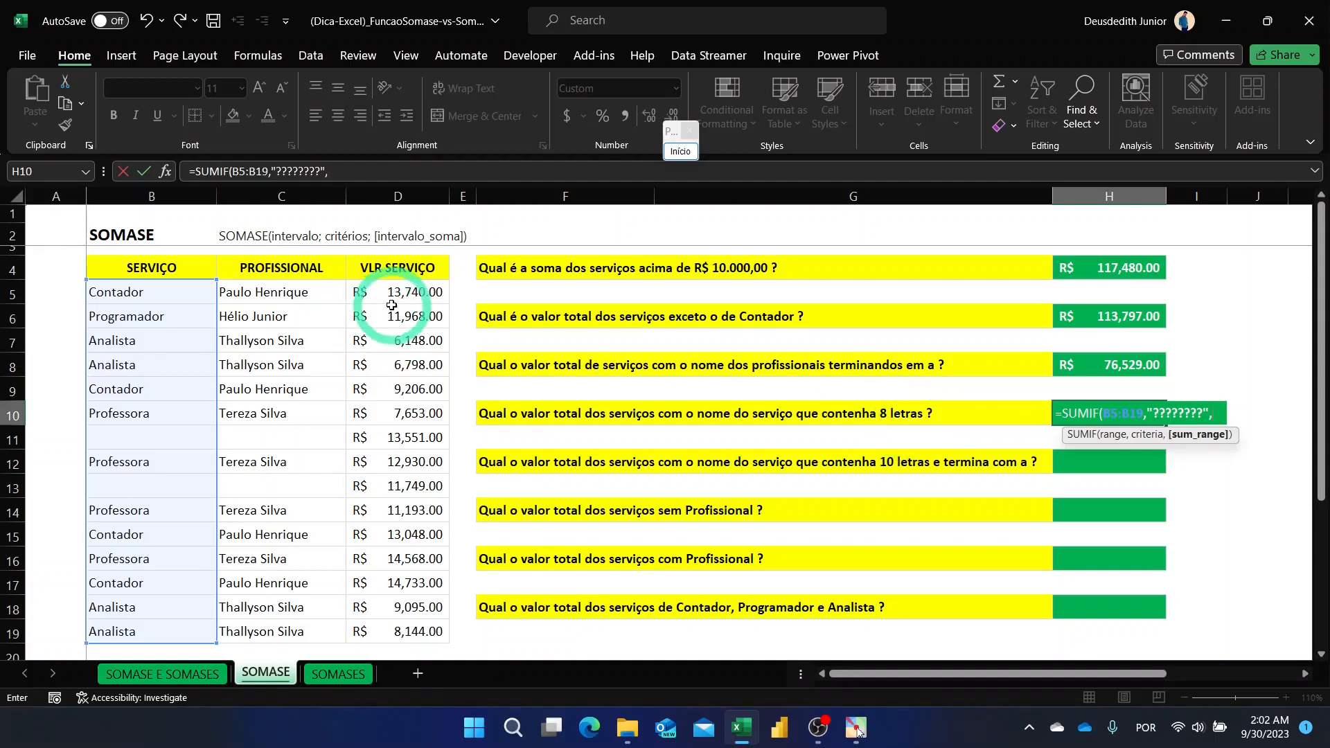
left_click_drag(398, 292, 416, 629)
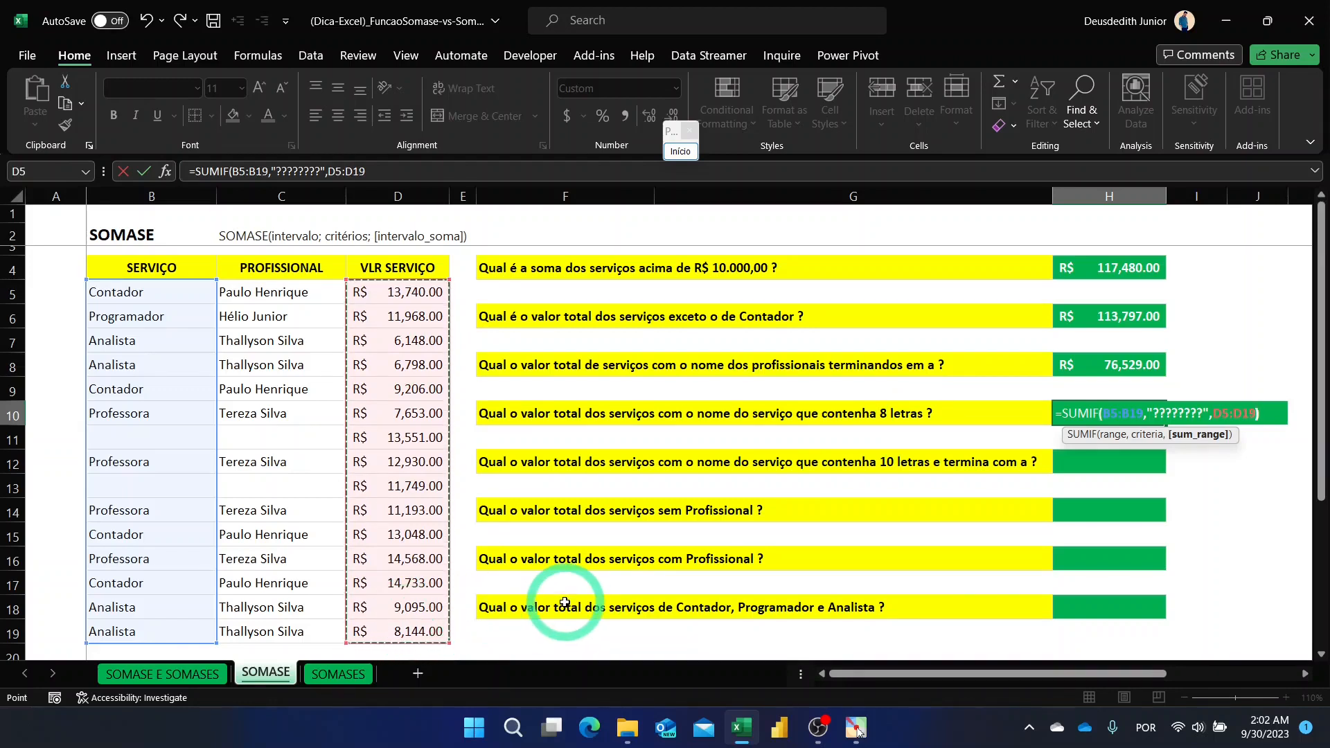
type(")")
key("Return")
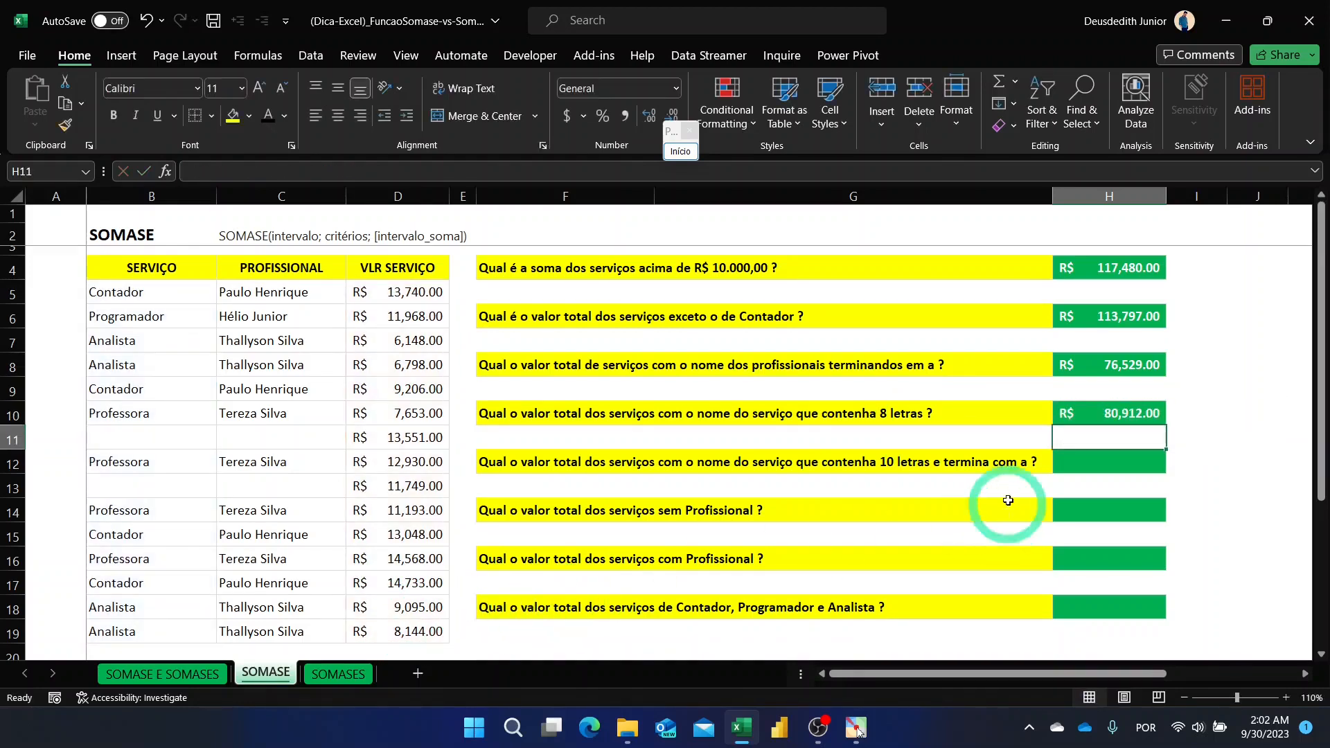
left_click(1087, 412)
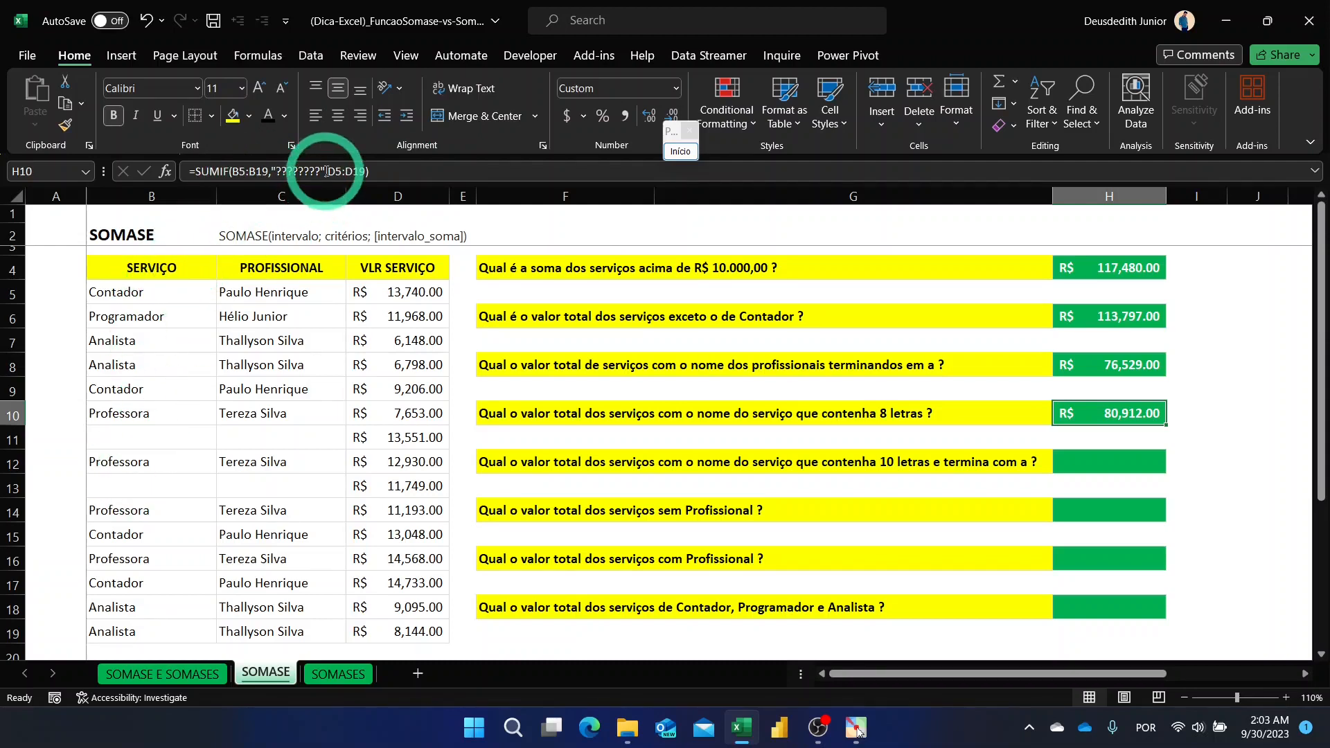
left_click_drag(324, 171, 277, 171)
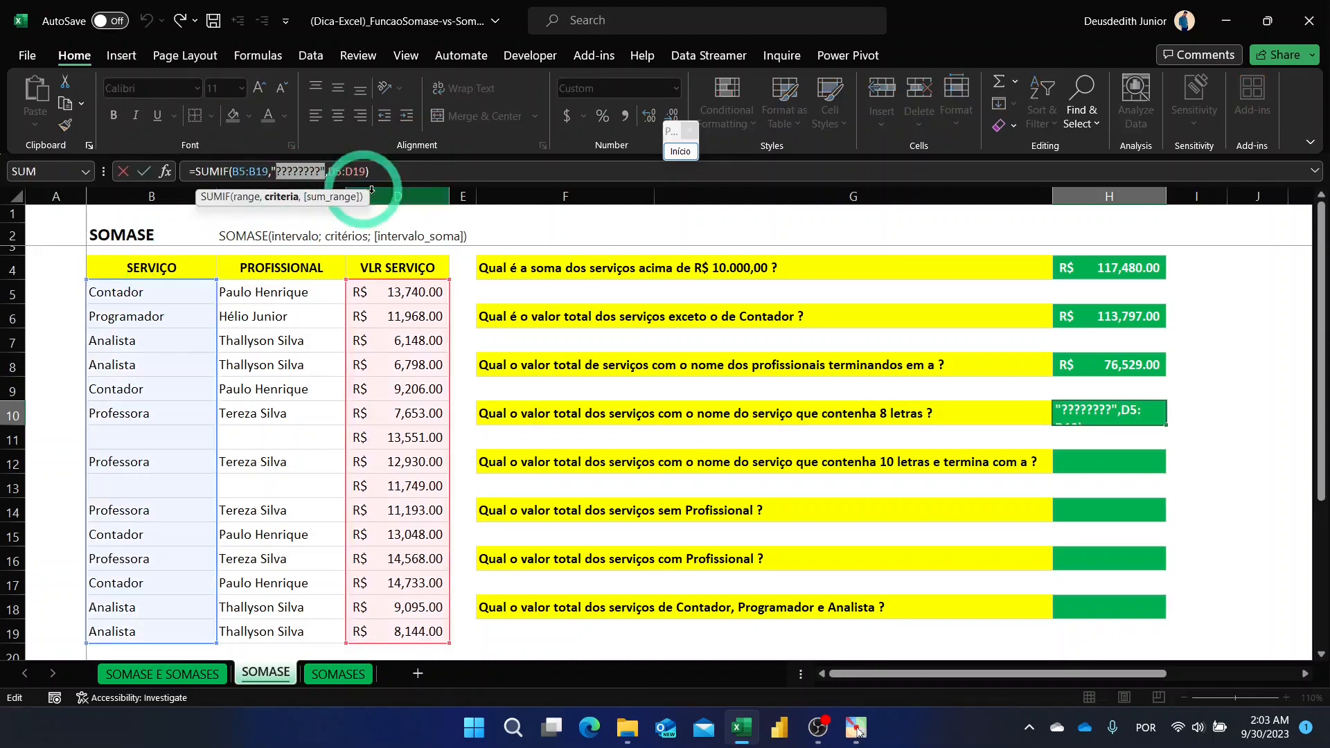
key("Delete")
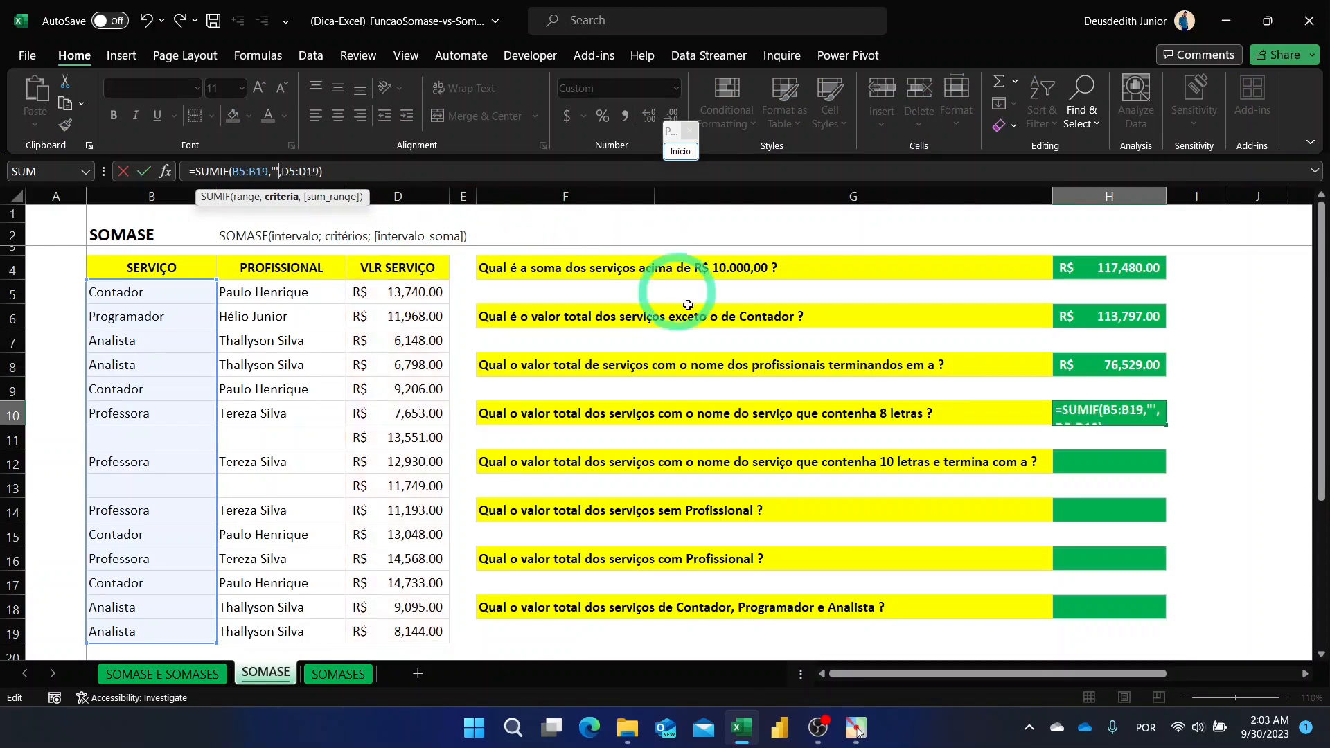
key("Escape")
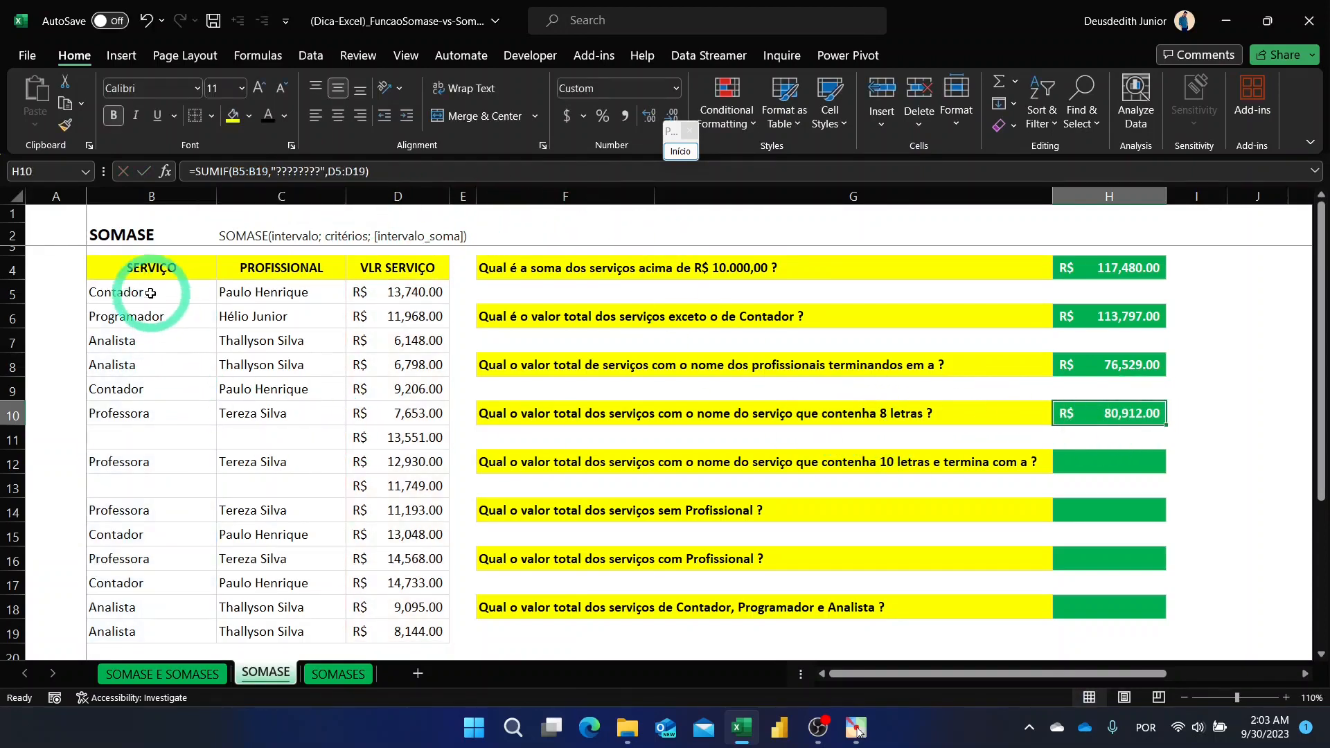
- Enter =LEN(B5) in A5 and fill it down to A19 to count the letters of each service name
left_click(64, 297)
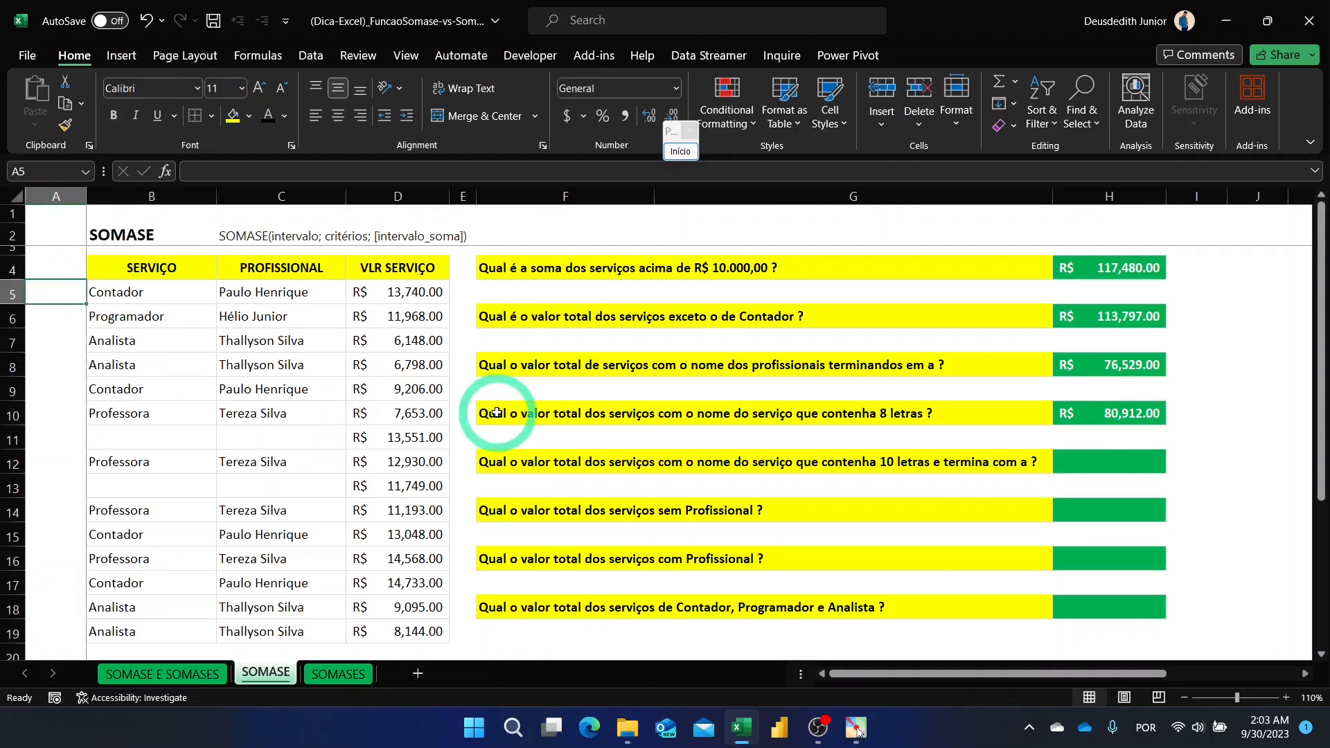
type("=len")
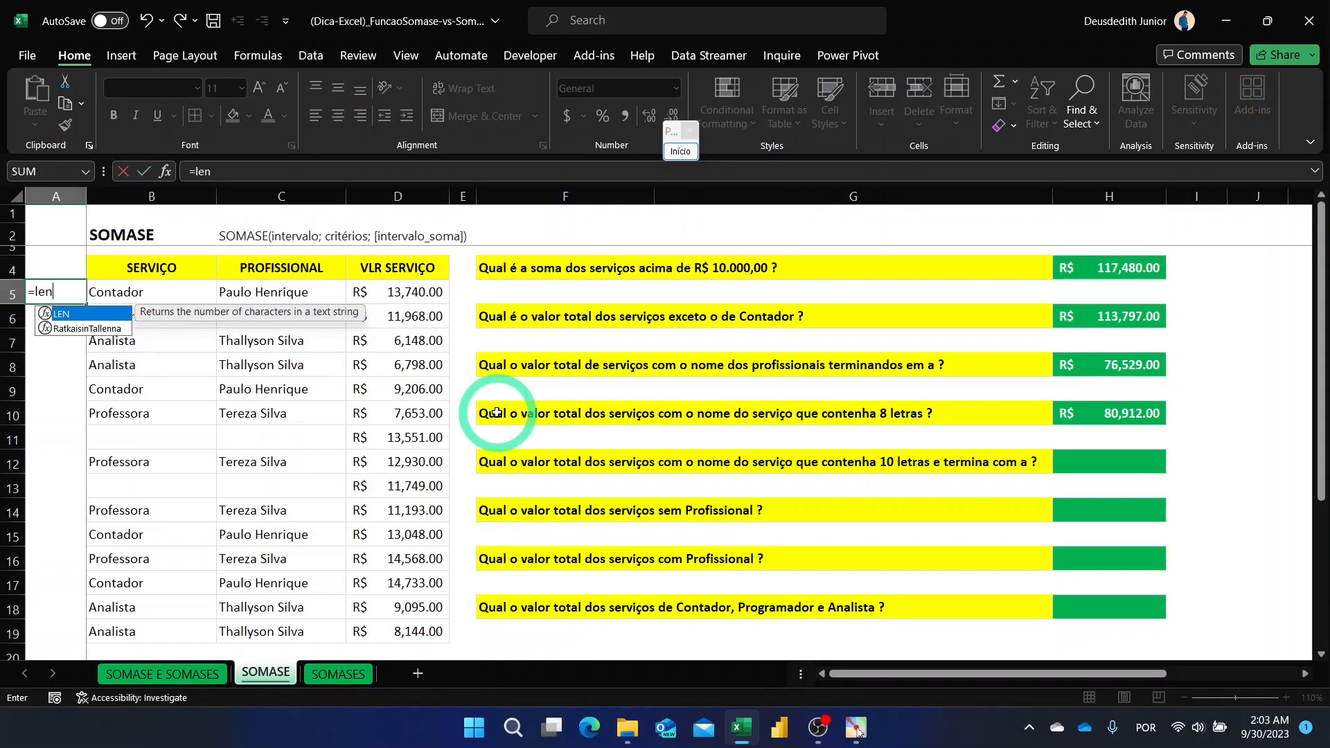
key("Tab")
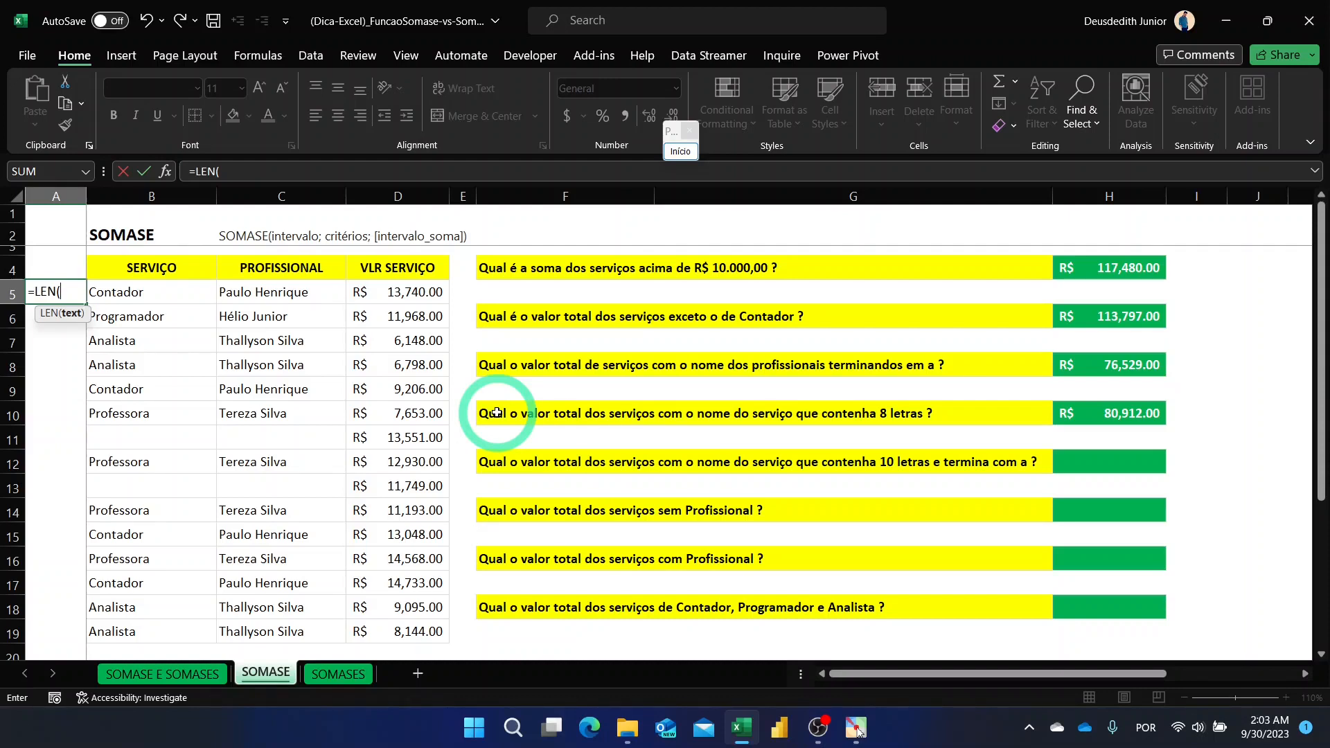
key("Right")
key("Return")
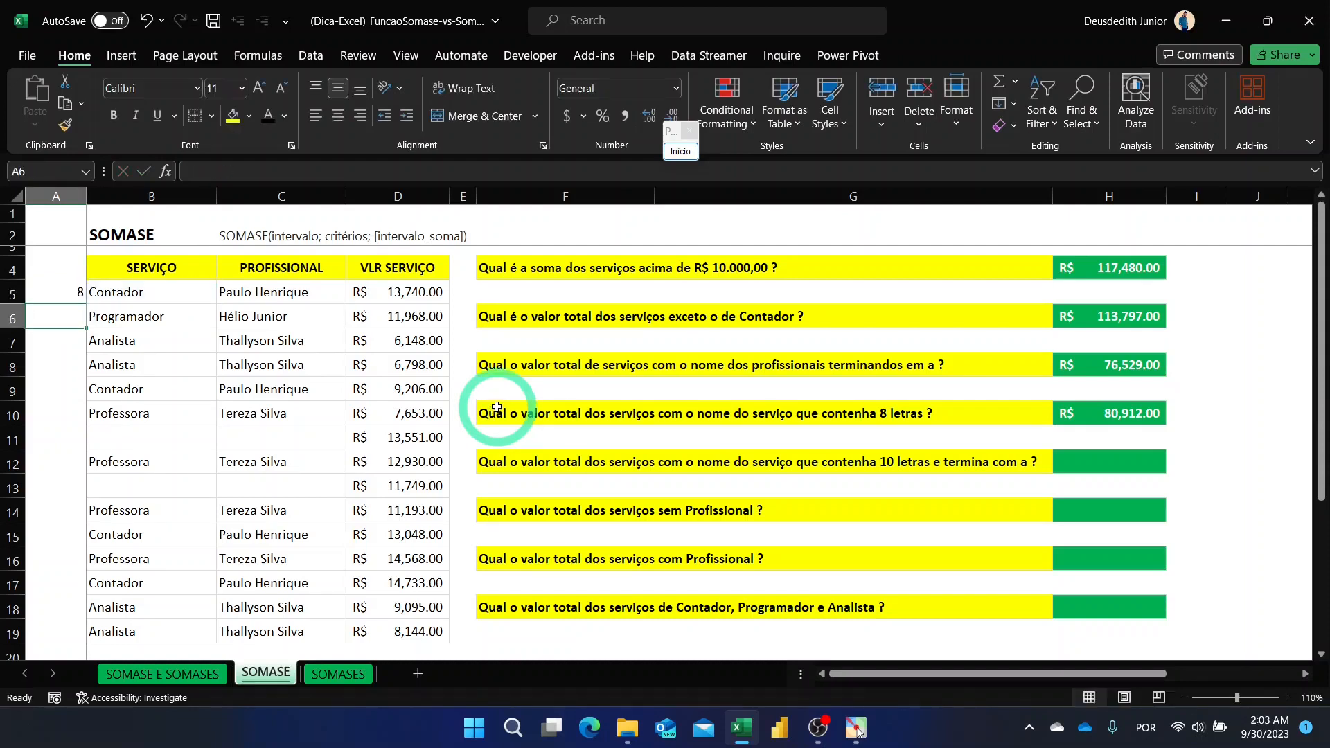
left_click(60, 285)
left_click_drag(86, 304, 101, 647)
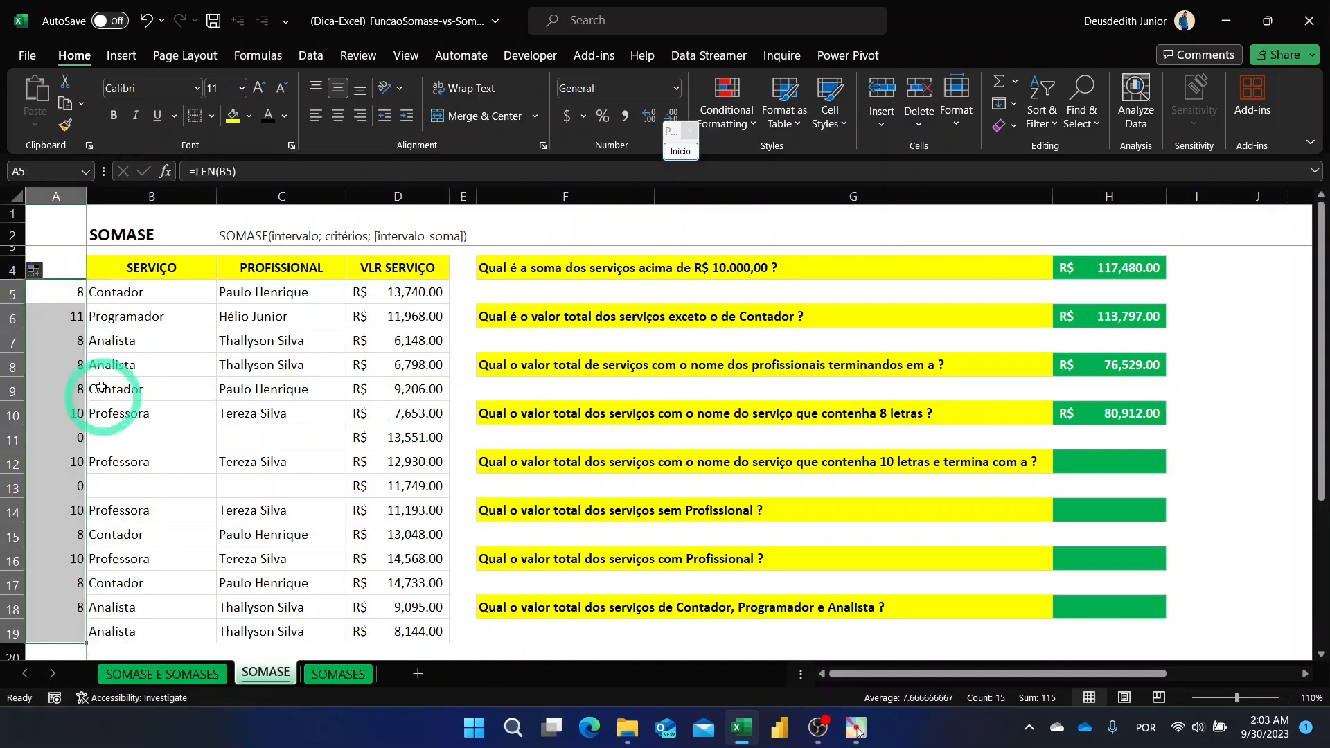
- Clear the LEN formulas in A6, A10:A14 and A16, leaving only those beside the 8-letter service names
left_click(72, 290)
left_click(65, 319)
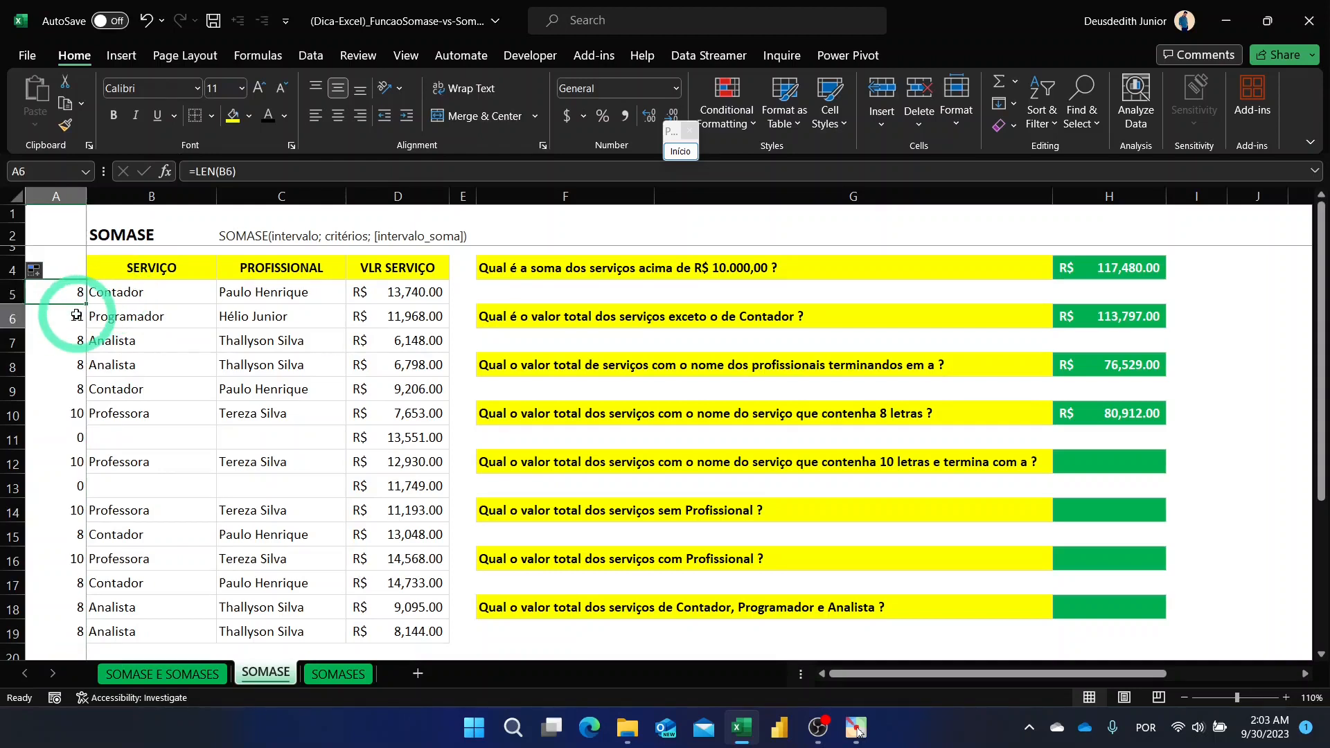
key("Delete")
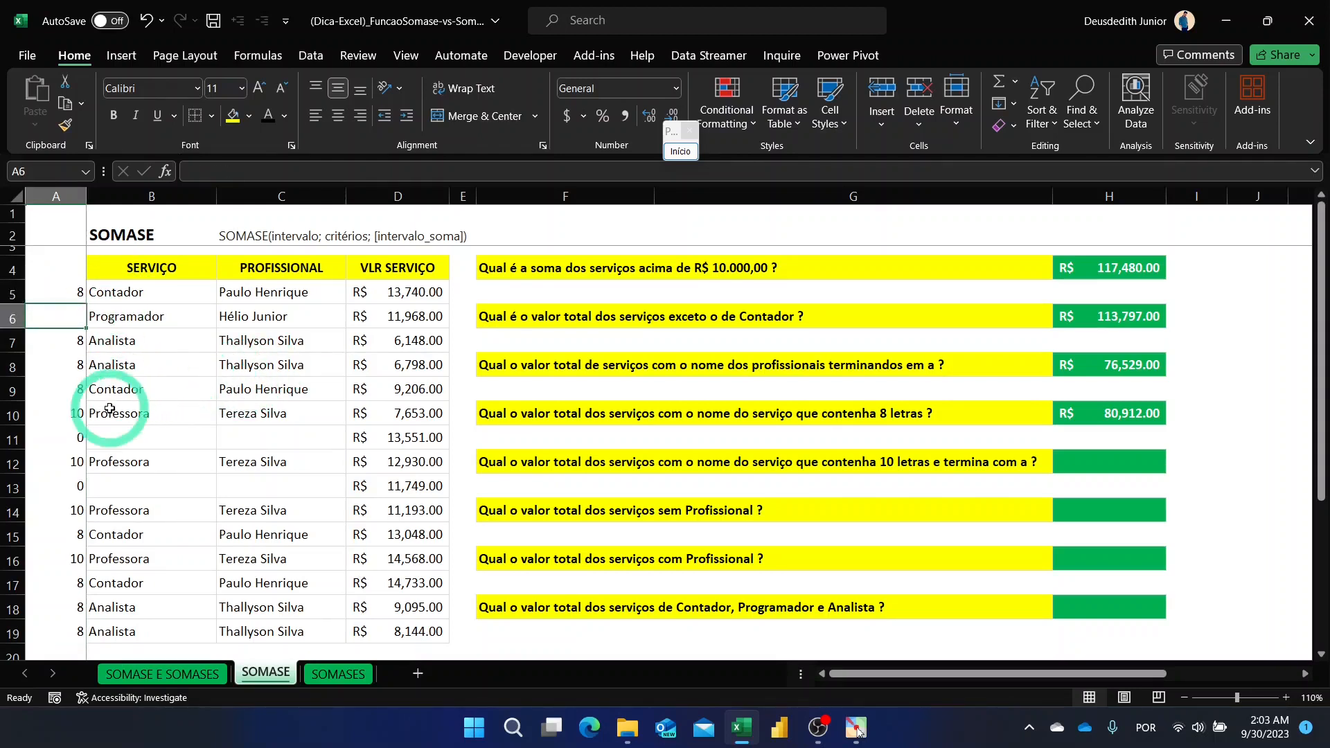
left_click(70, 415)
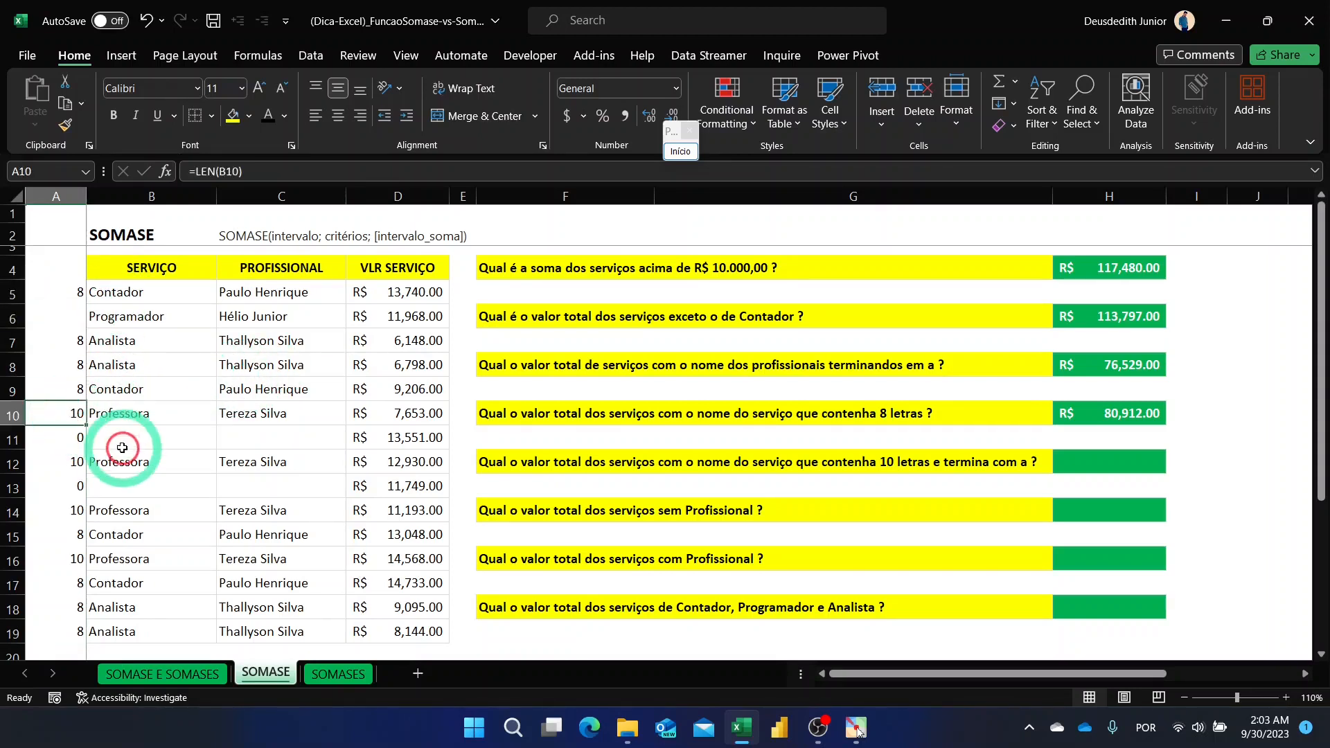
key("Delete")
left_click(76, 436)
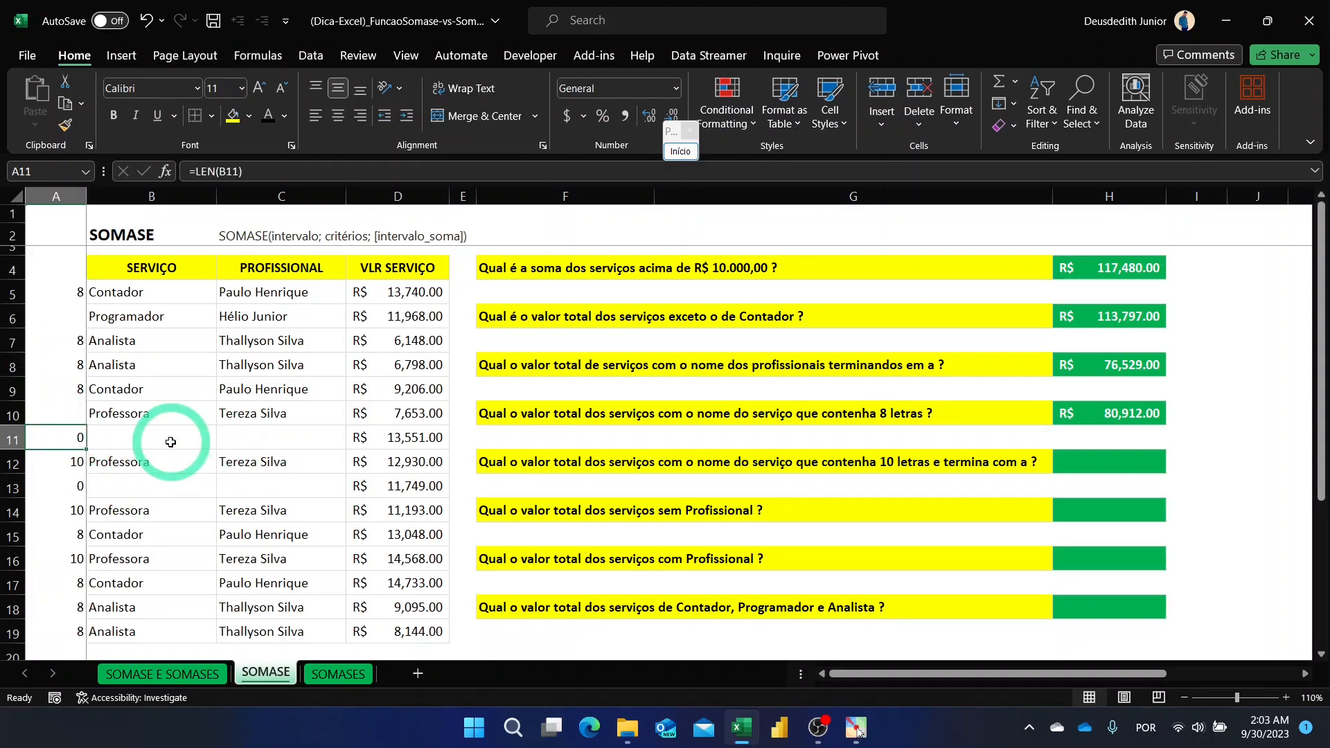
key("Delete")
left_click(72, 462)
key("Delete")
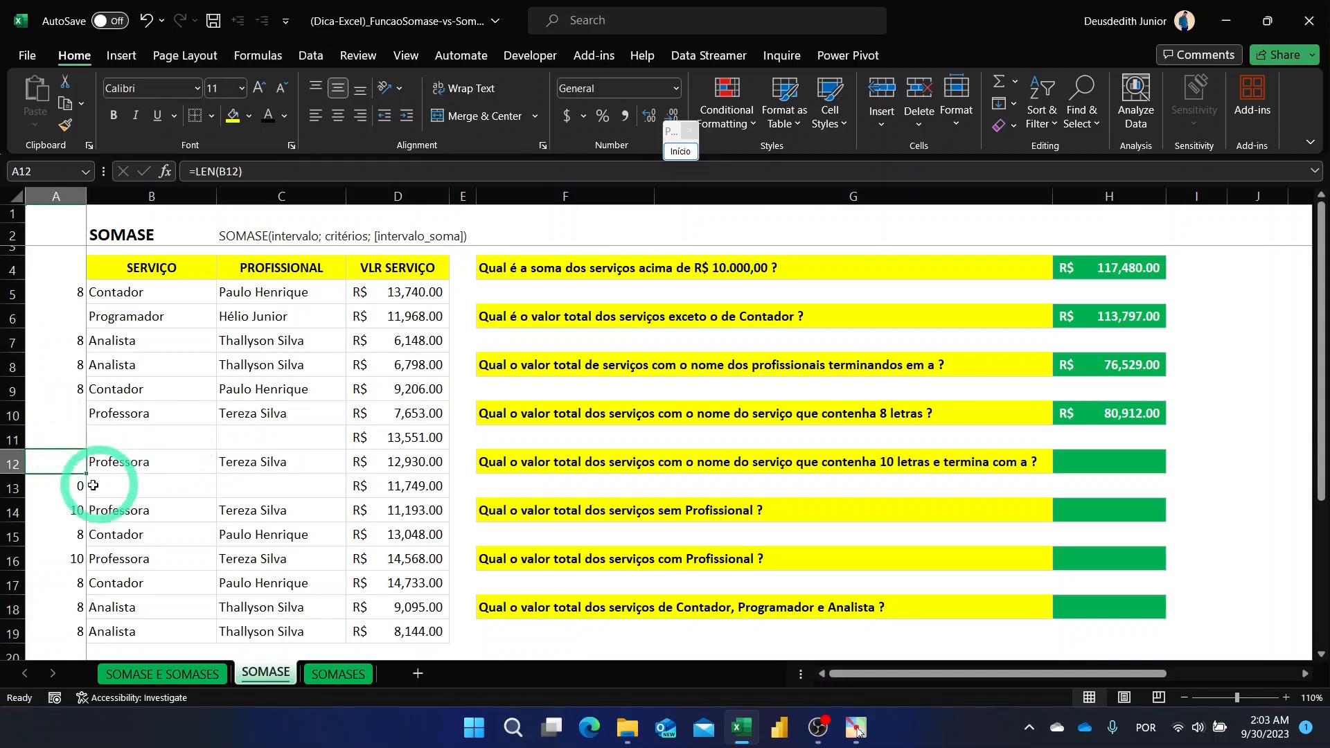
left_click(74, 485)
key("Delete")
left_click(74, 510)
key("Delete")
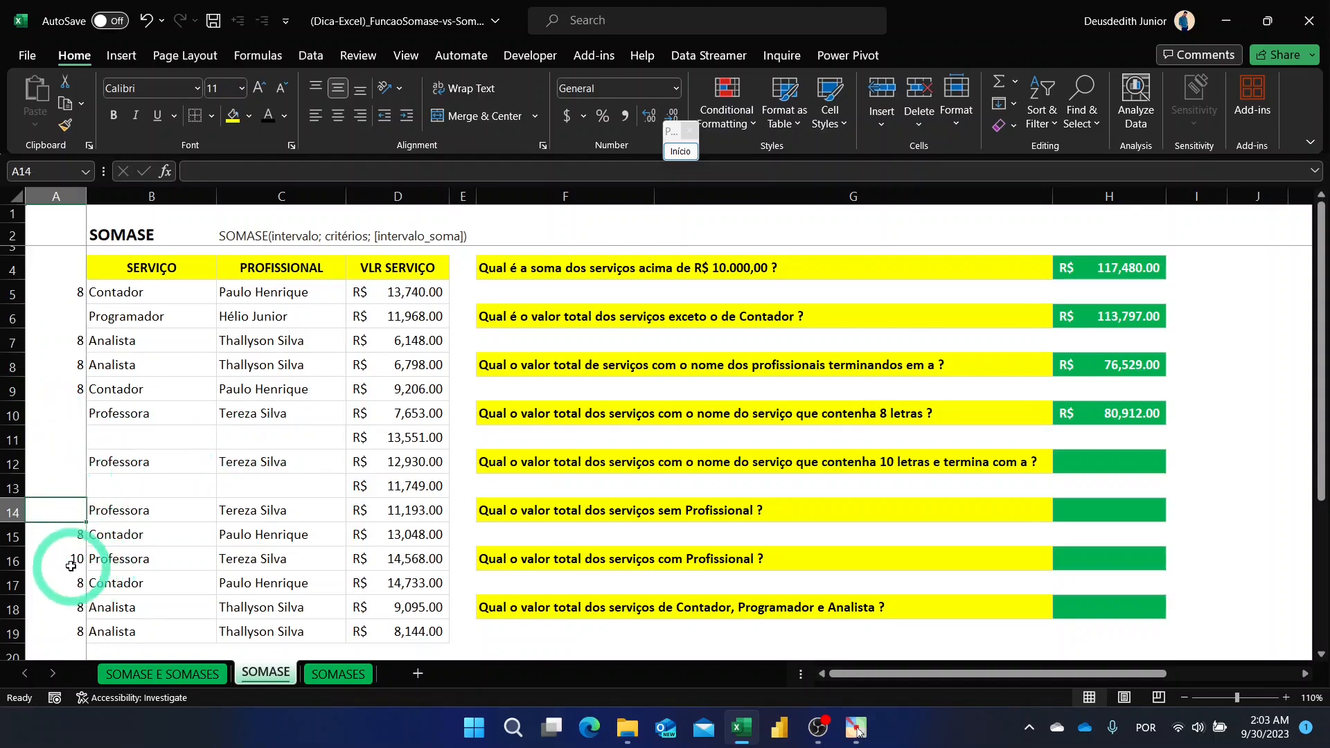
left_click(74, 558)
key("Delete")
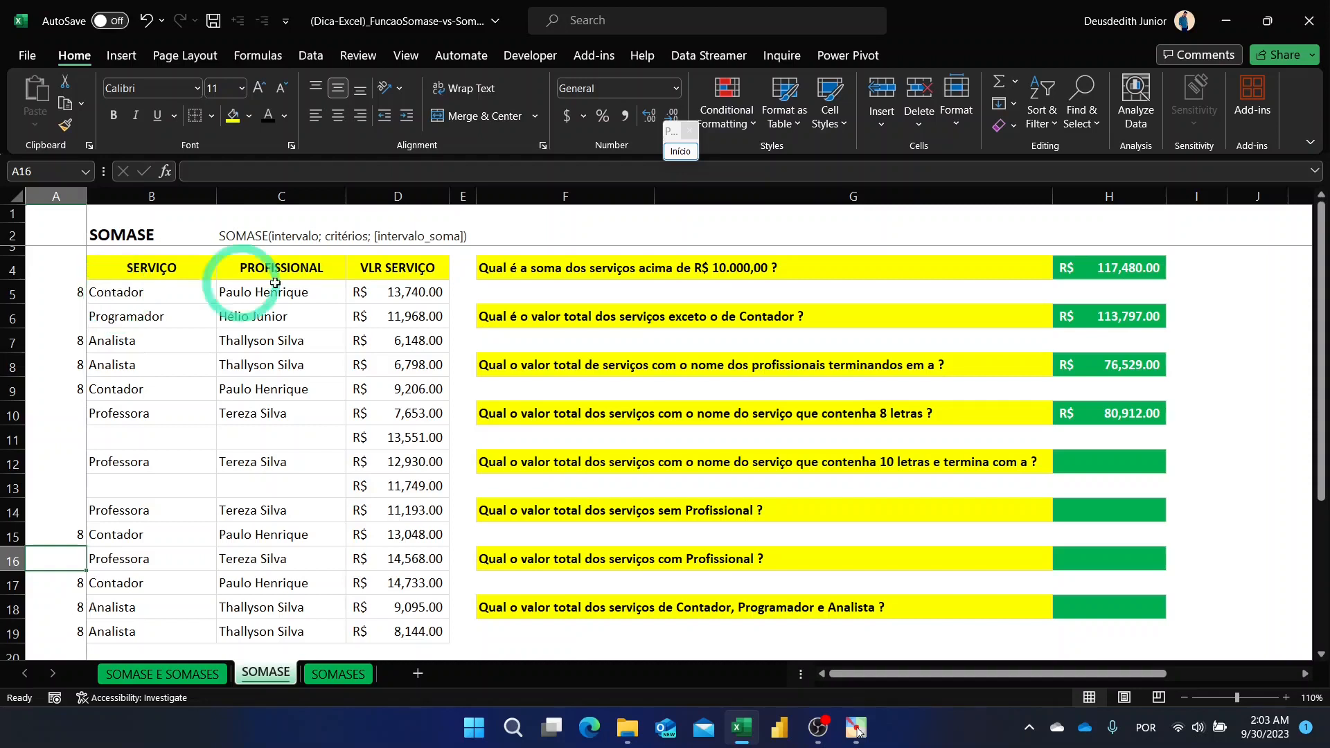
- Verify the H10 total by selecting the matching values in D5, D7:D9, D15 and D17:D19 together
left_click(415, 293)
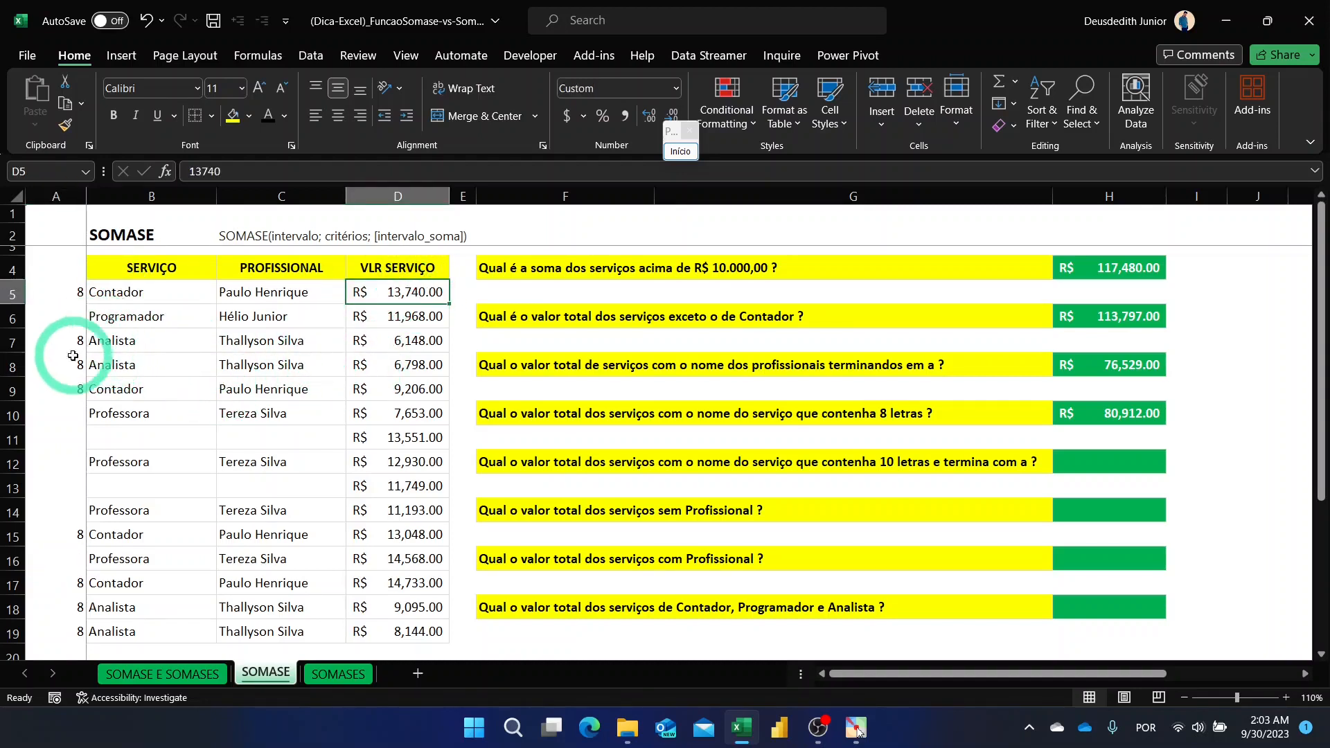
left_click(415, 341, "ctrl")
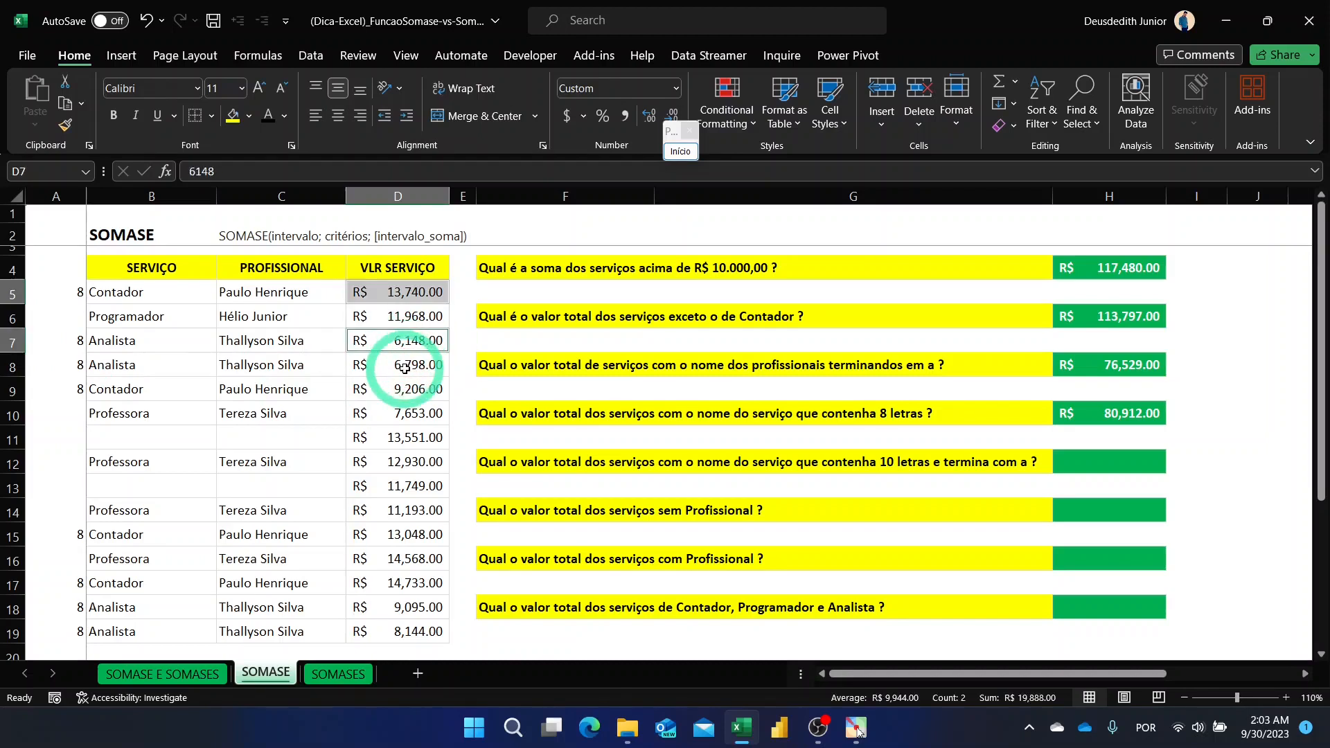
left_click(409, 366, "ctrl")
left_click(409, 392, "ctrl")
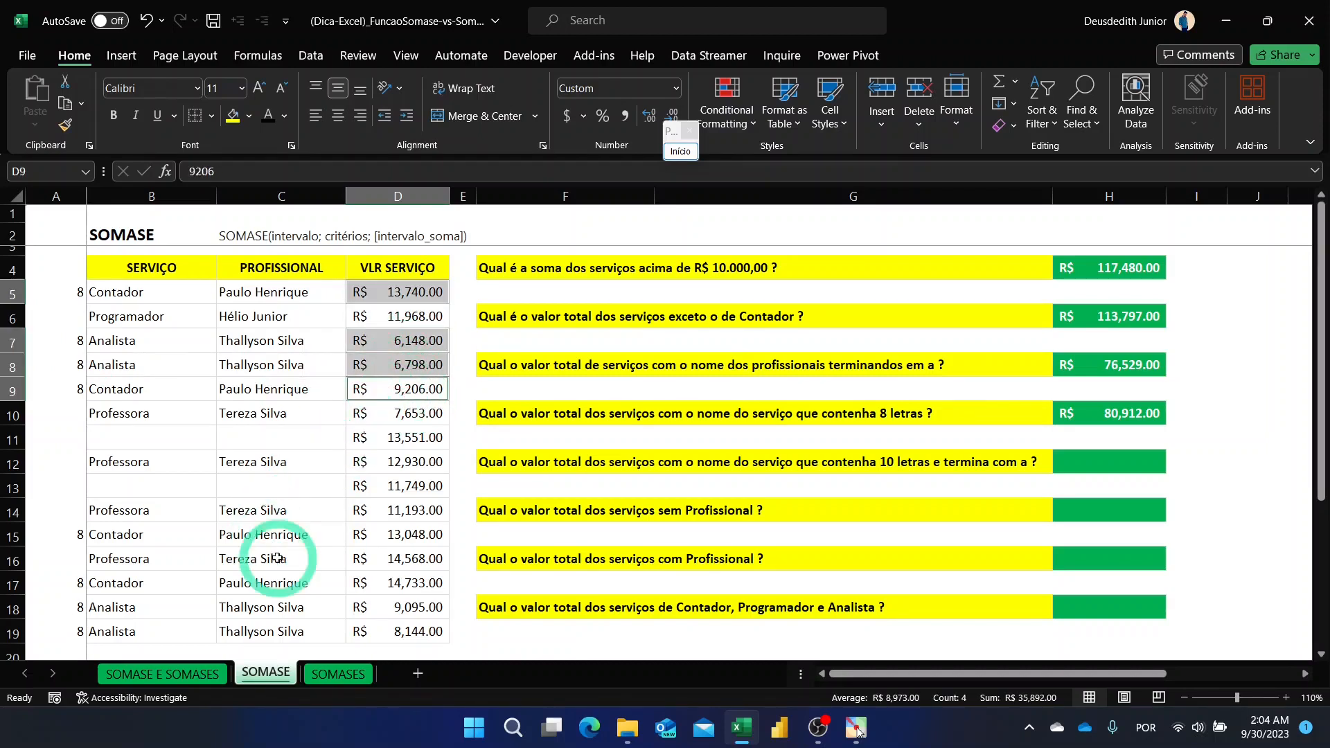
left_click(360, 536, "ctrl")
left_click(402, 590, "ctrl")
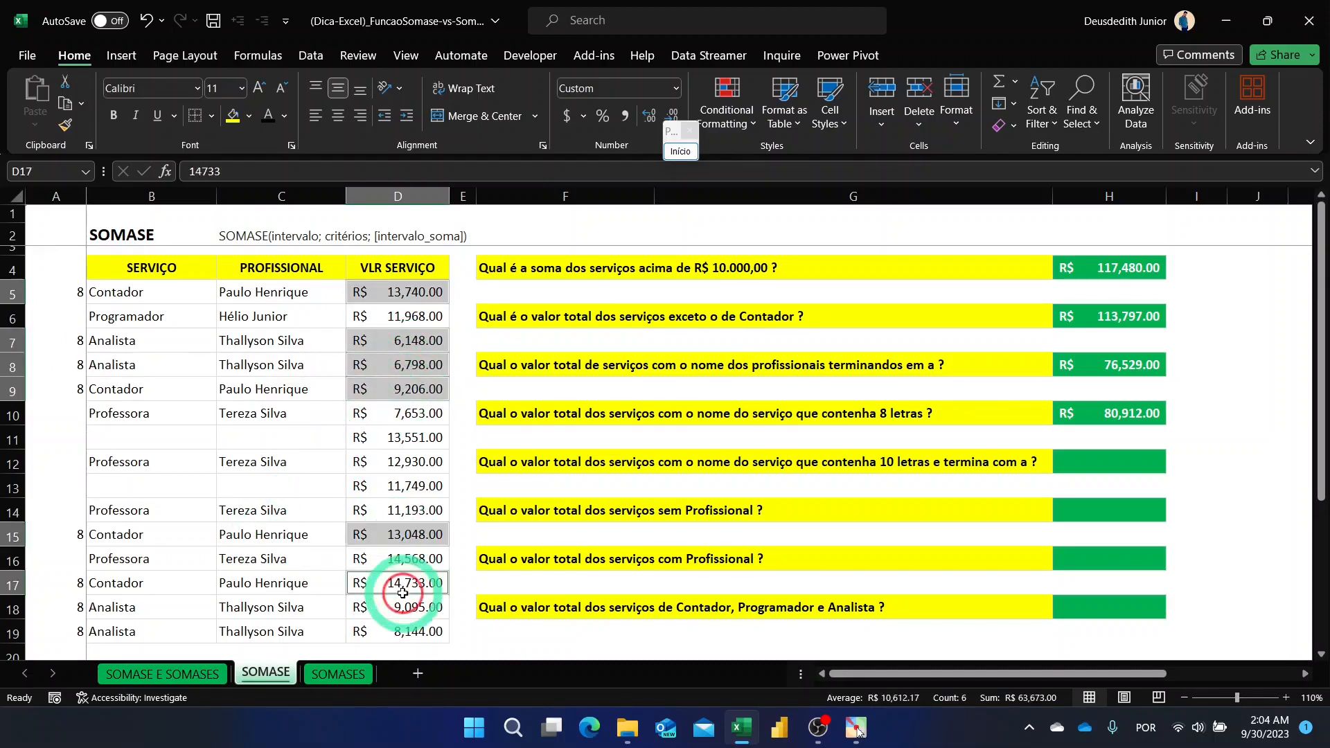
left_click(407, 607, "ctrl")
left_click(410, 627, "ctrl")
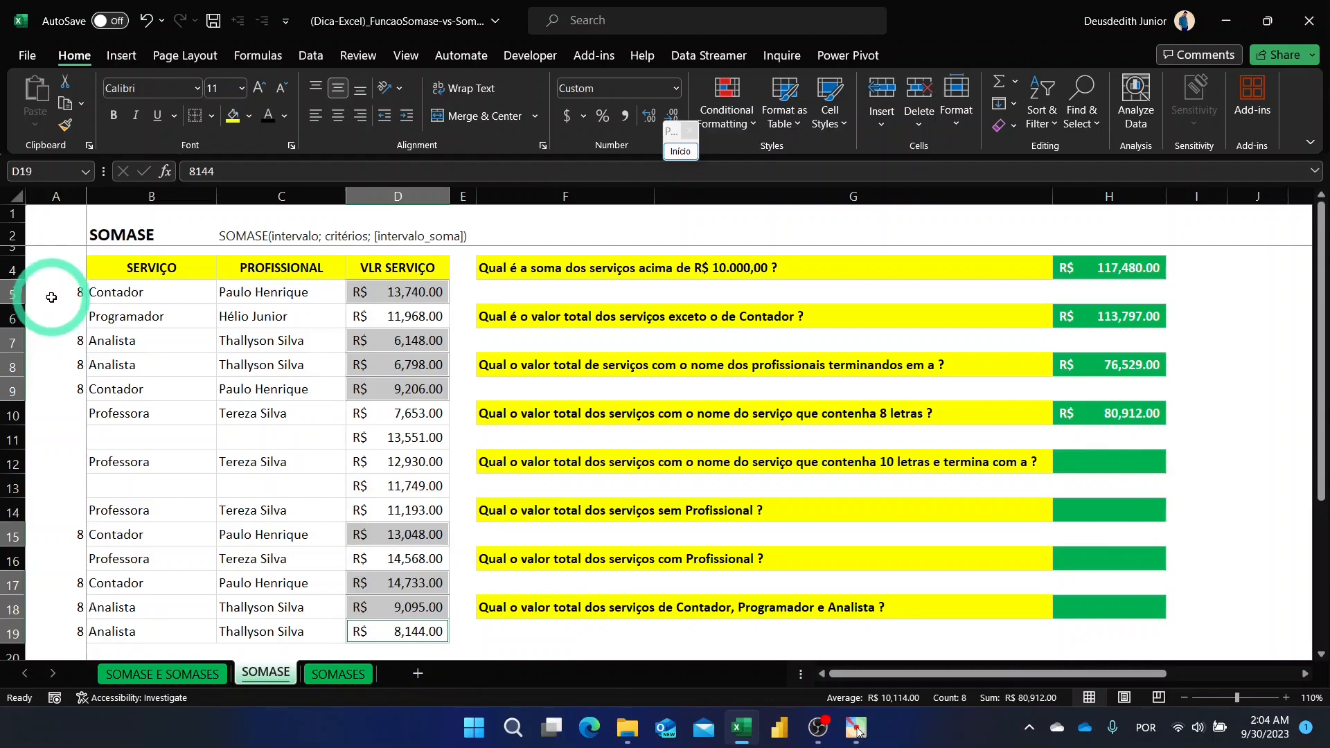
key("BackSpace")
left_click(62, 198)
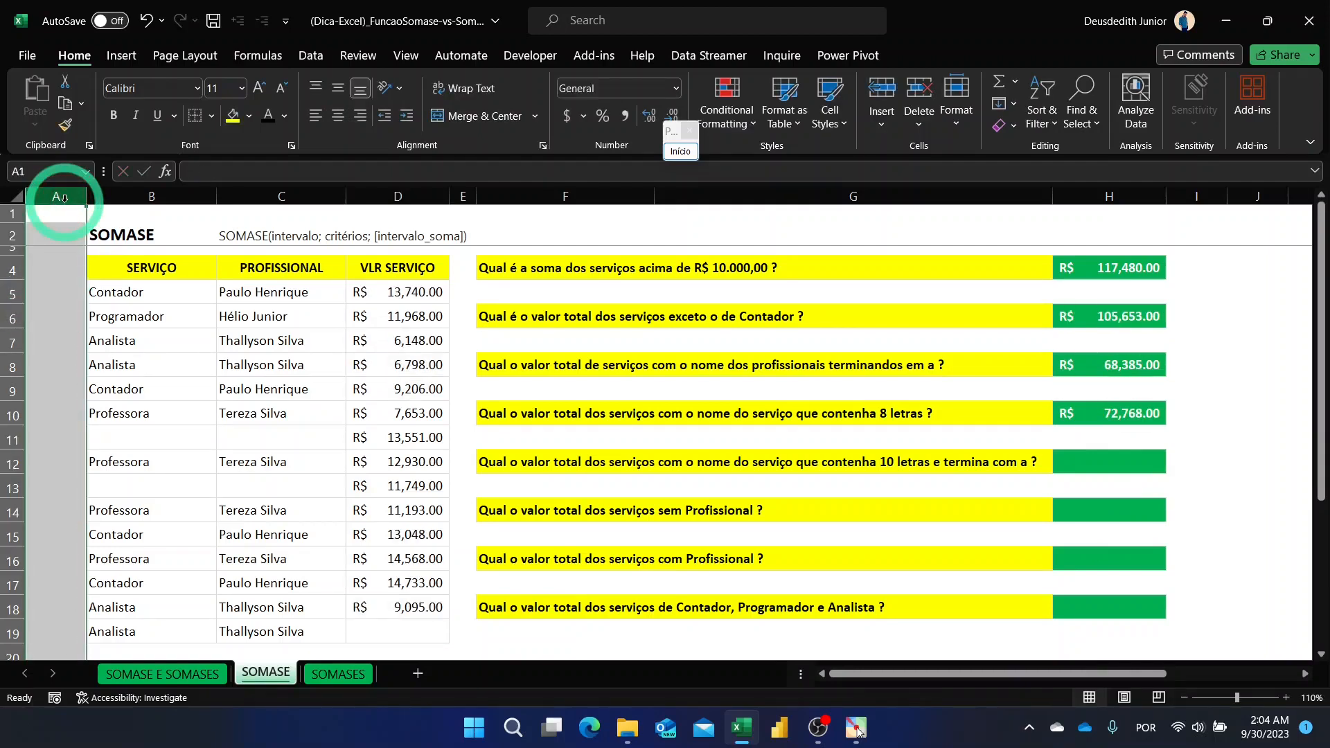
left_click(1140, 414)
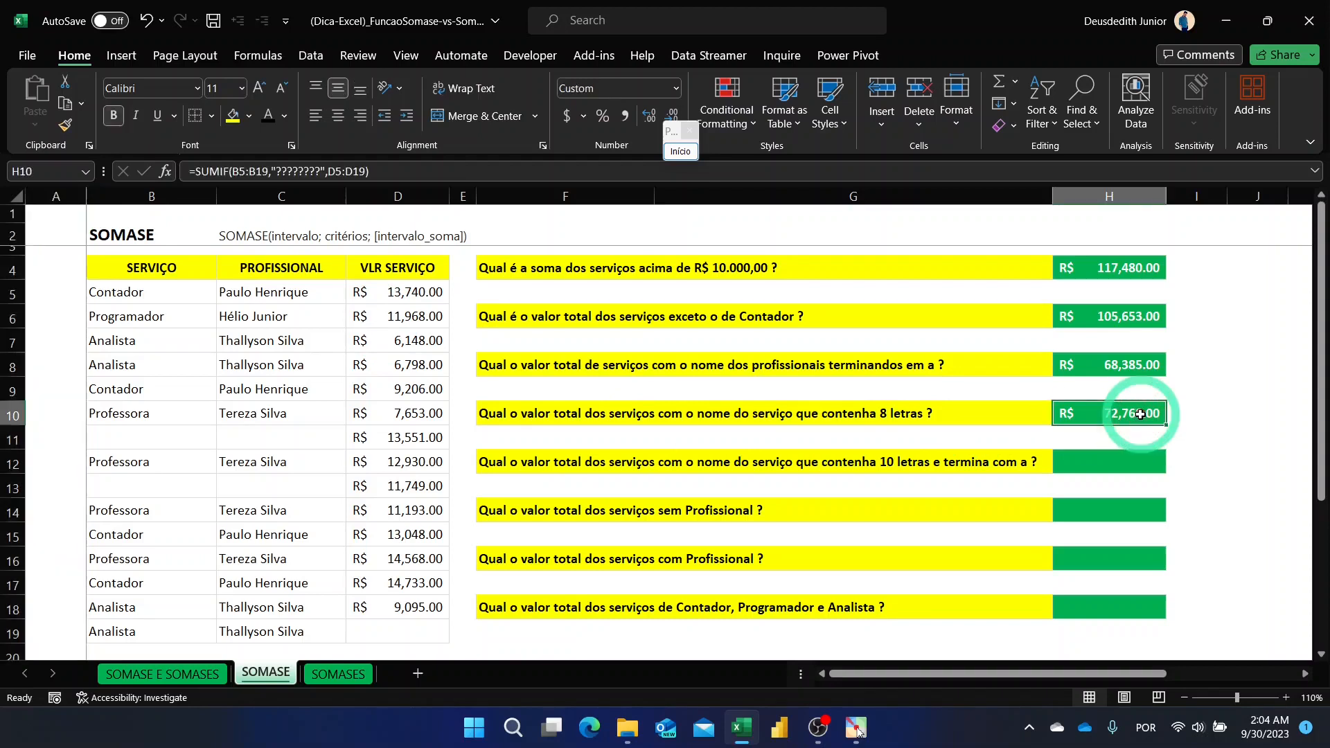
left_click(174, 510)
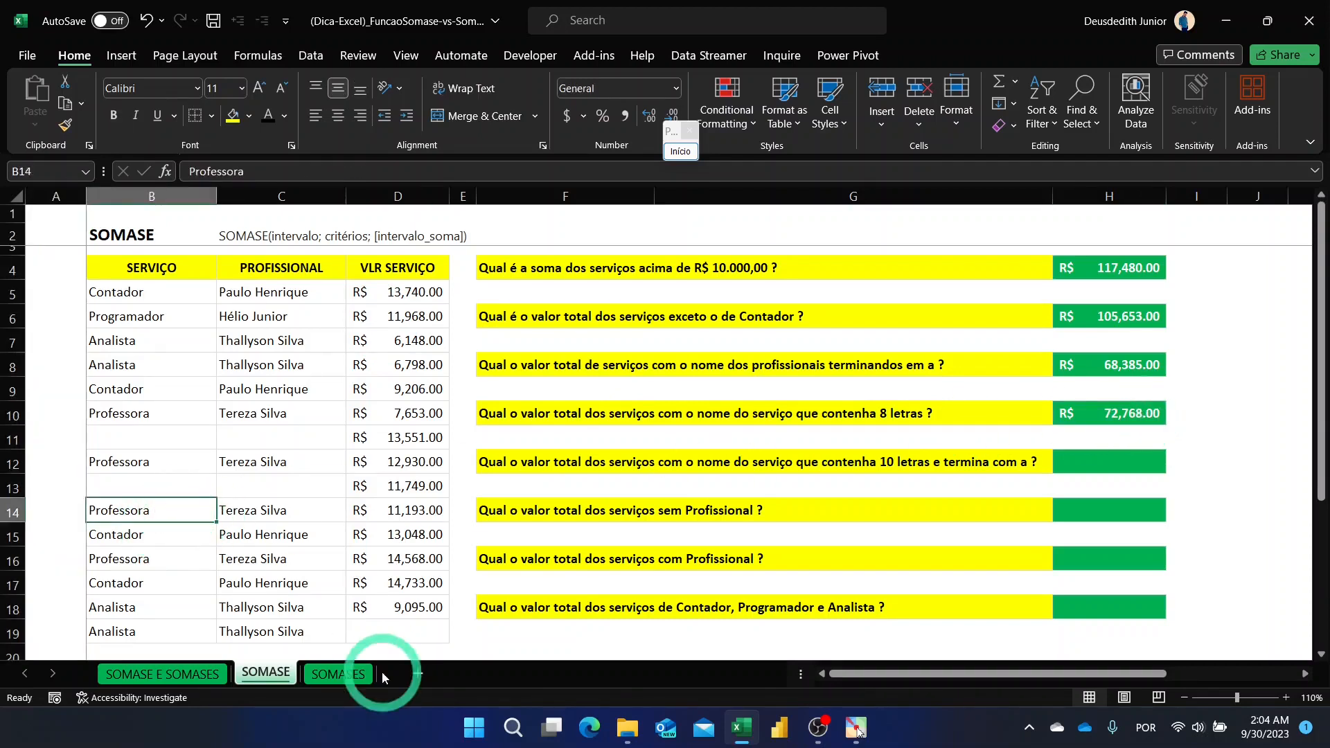
left_click(411, 635)
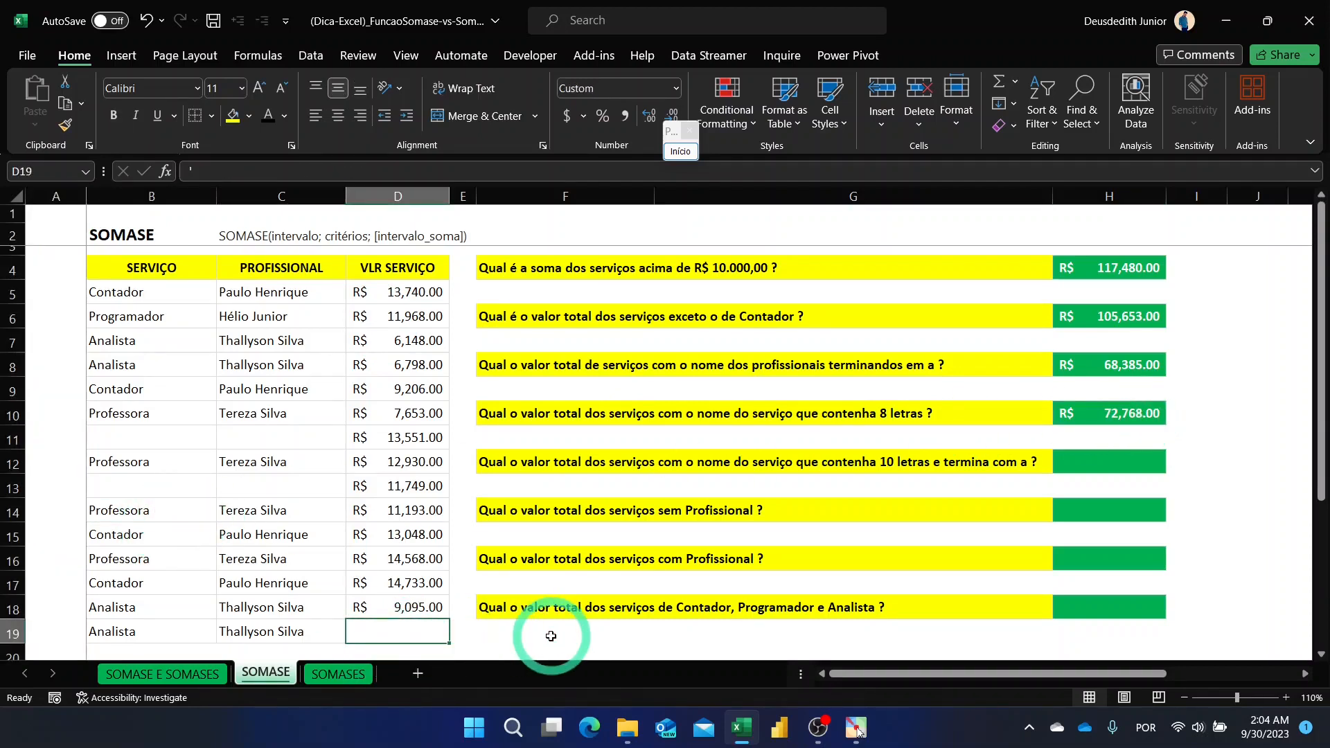
key("ctrl+z")
key("ctrl+z")
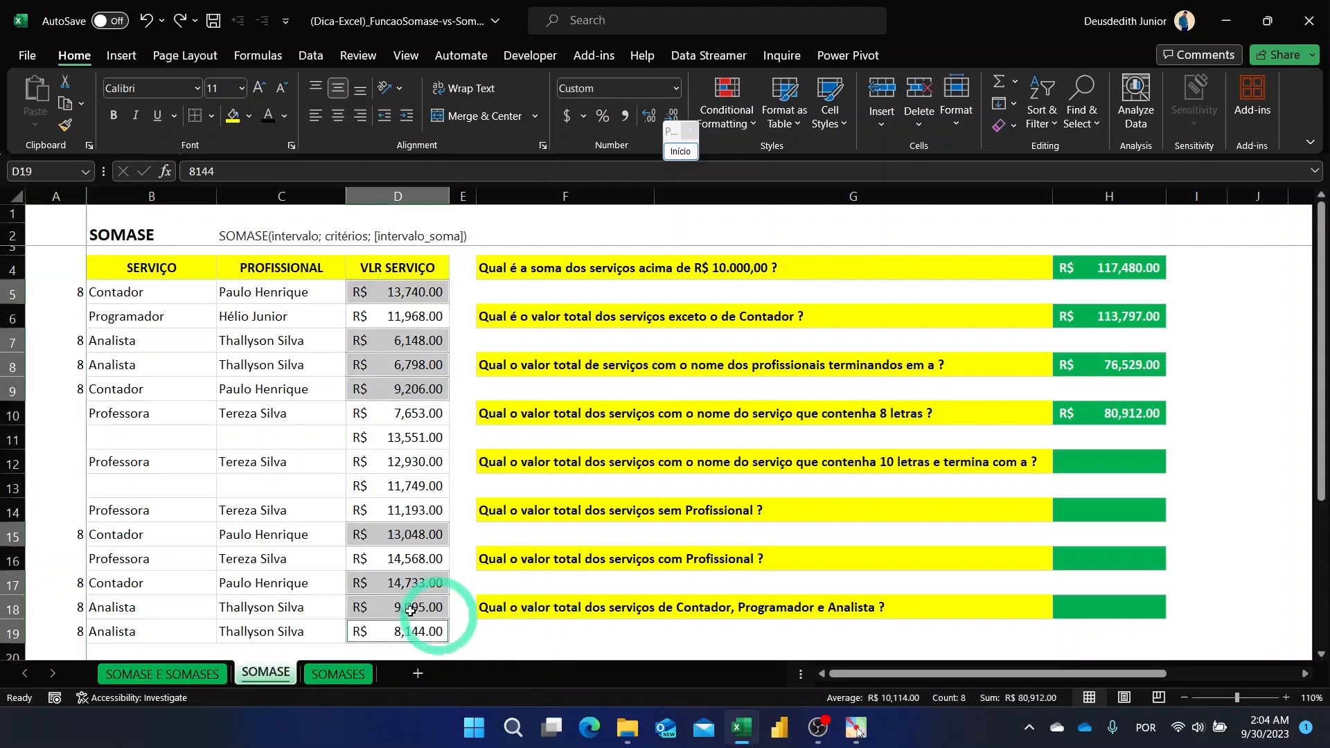
- Clear the helper letter counts from the whole of column A
left_click(56, 557)
left_click(53, 195)
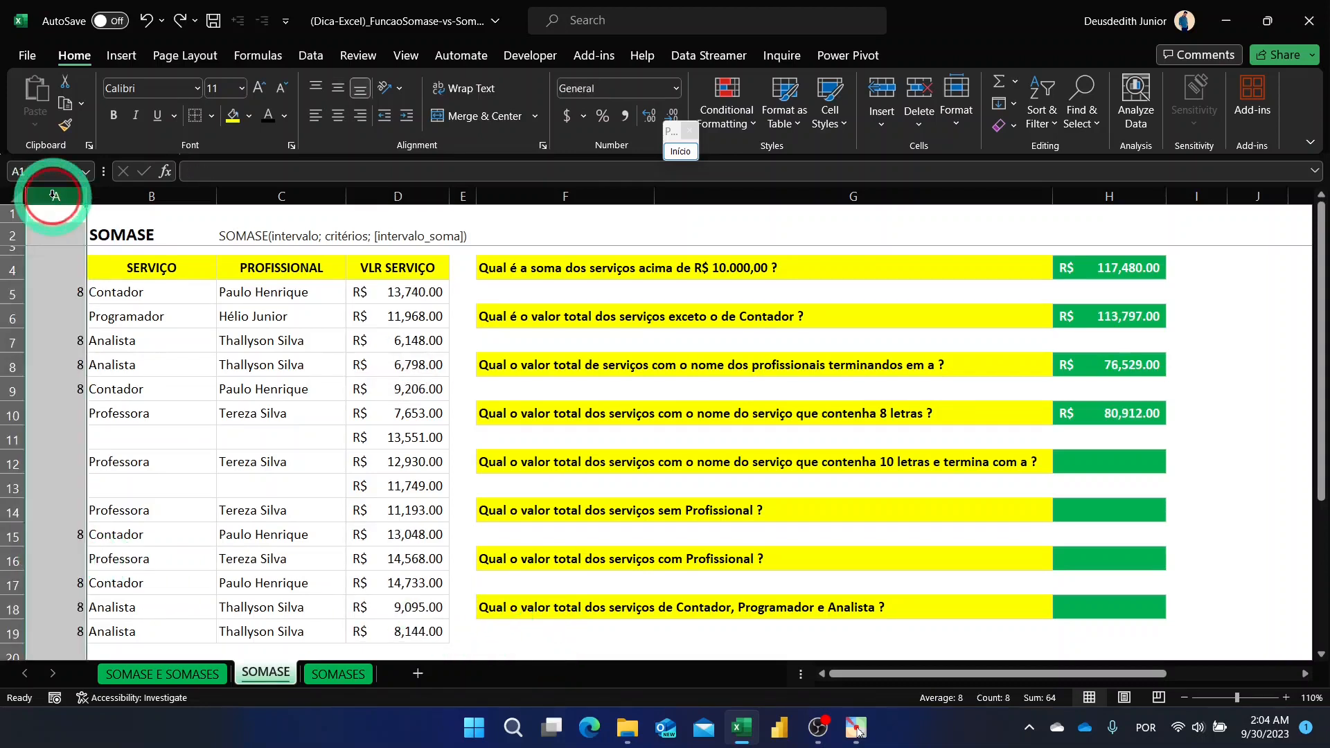
key("Delete")
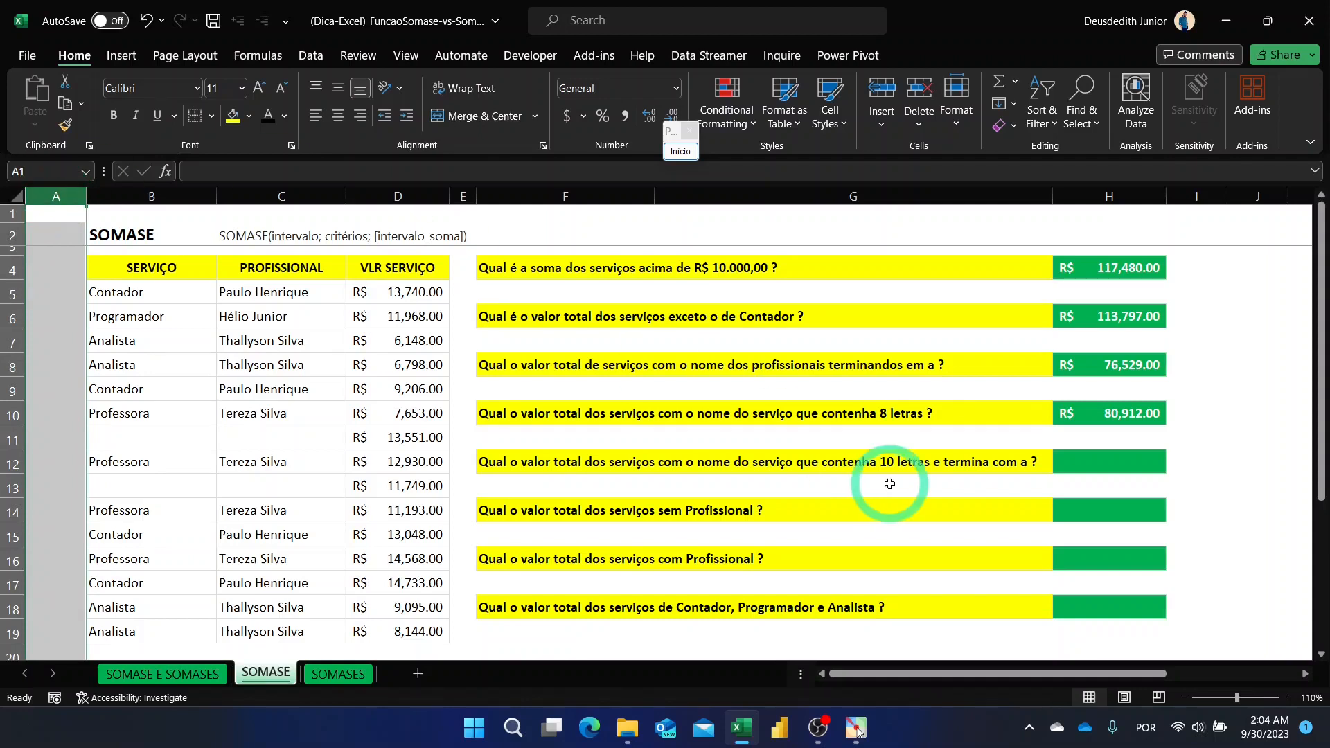
- Enter =SUMIF(B5:B19,"?????????a",D5:D19) in H12 to total the services whose 10-letter names end in a
left_click(1106, 461)
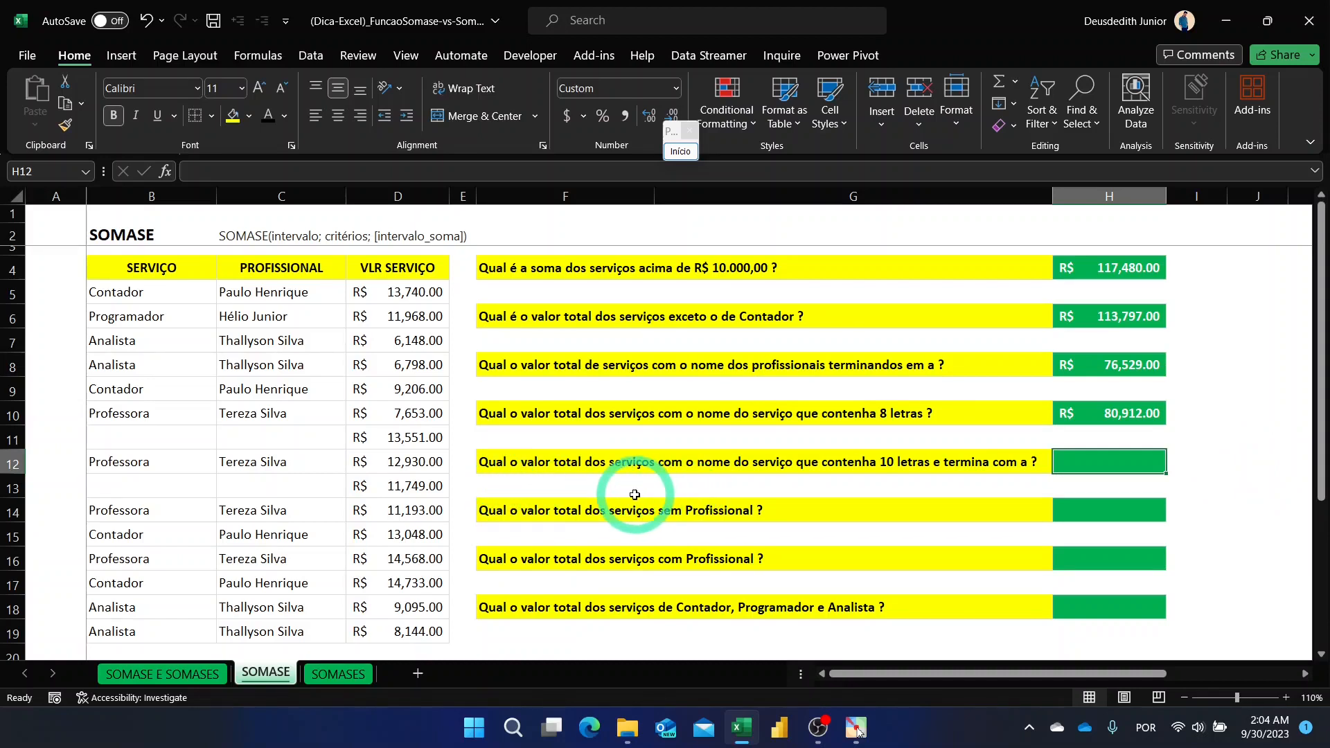
left_click_drag(148, 283, 153, 559)
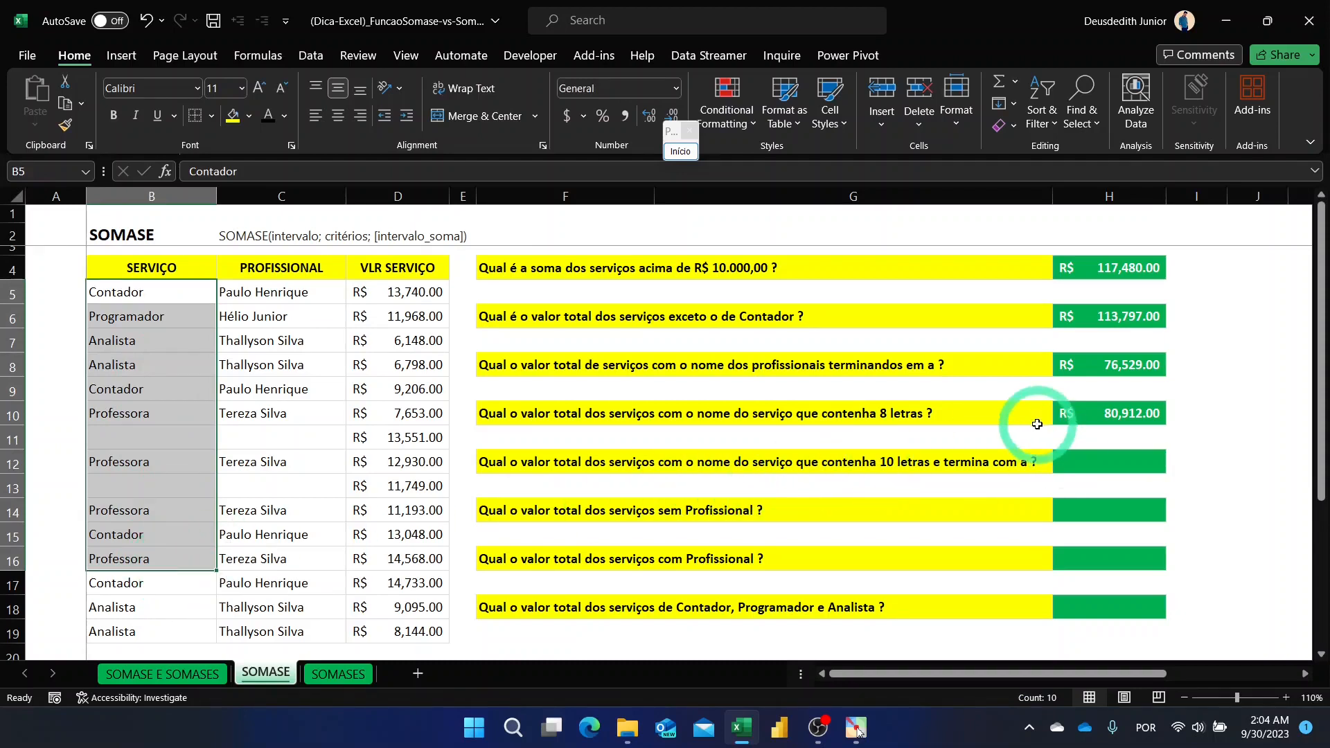
left_click(1082, 471)
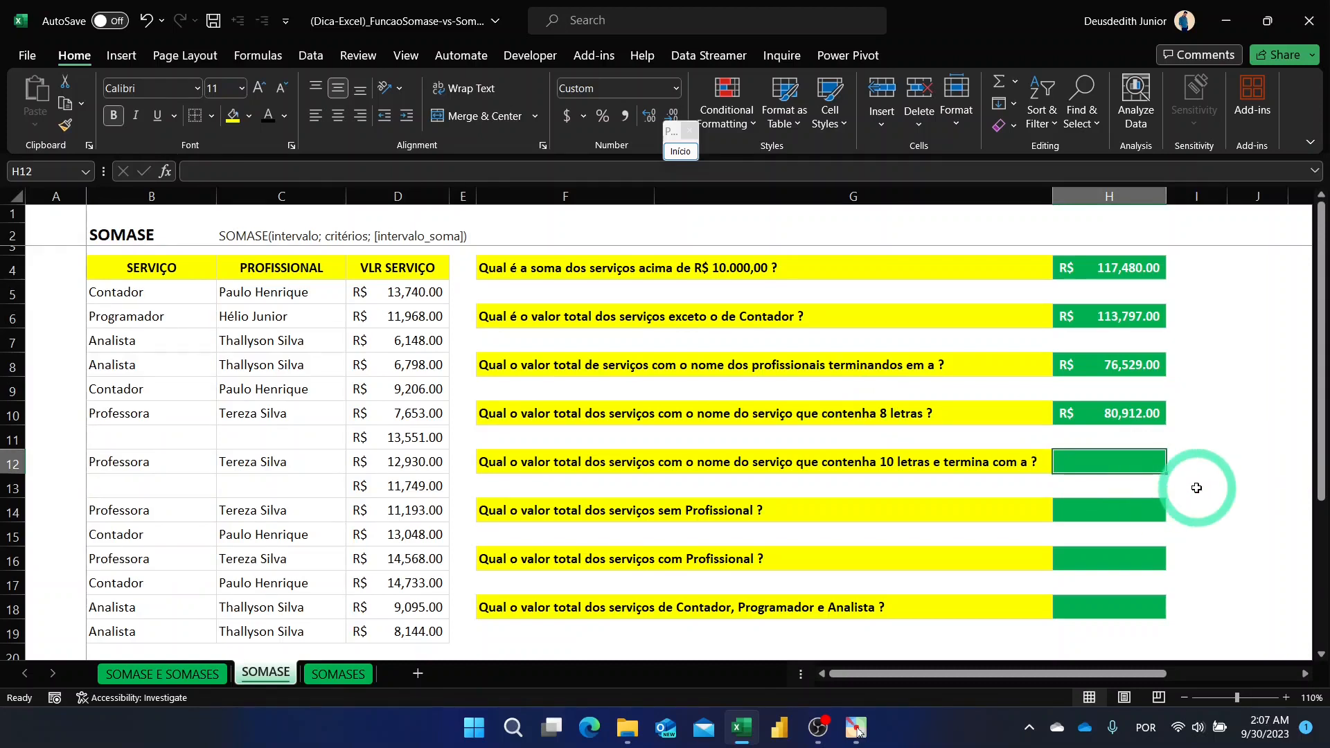
type("=s")
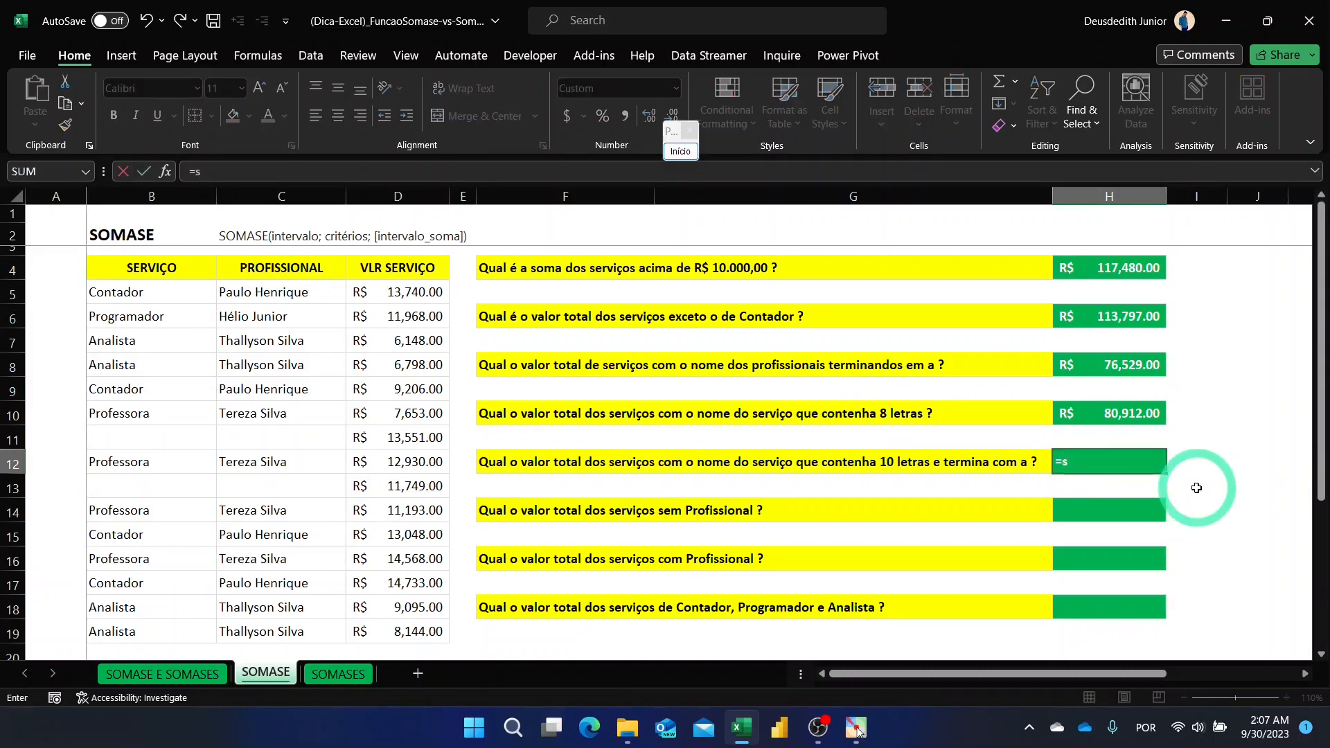
type("umif")
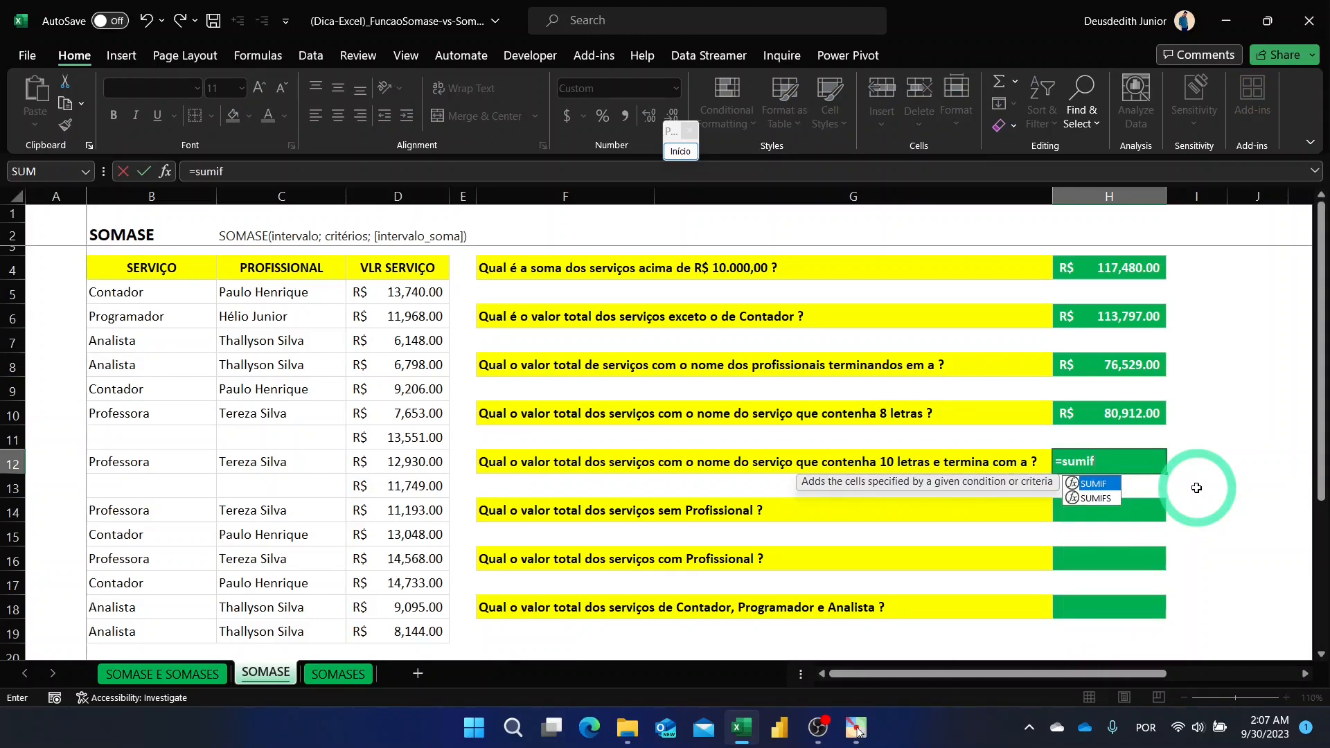
key("Tab")
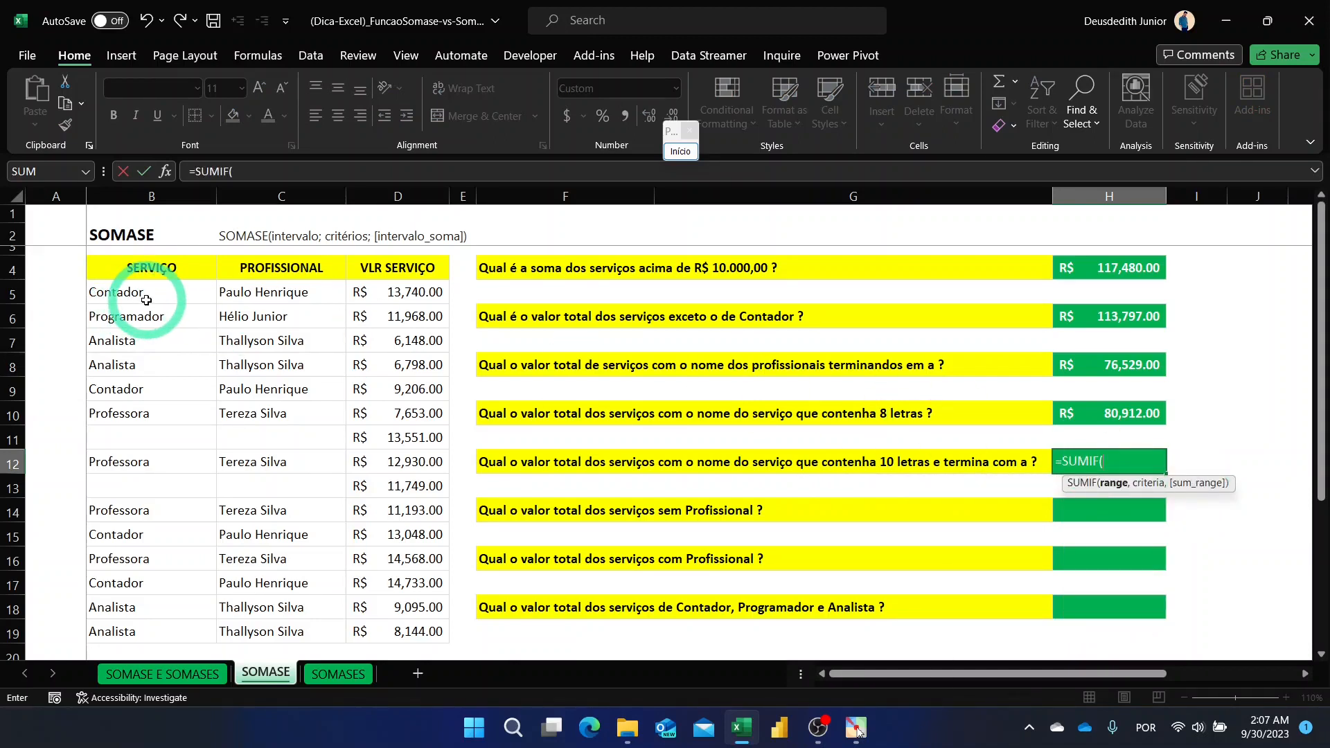
left_click_drag(146, 300, 187, 624)
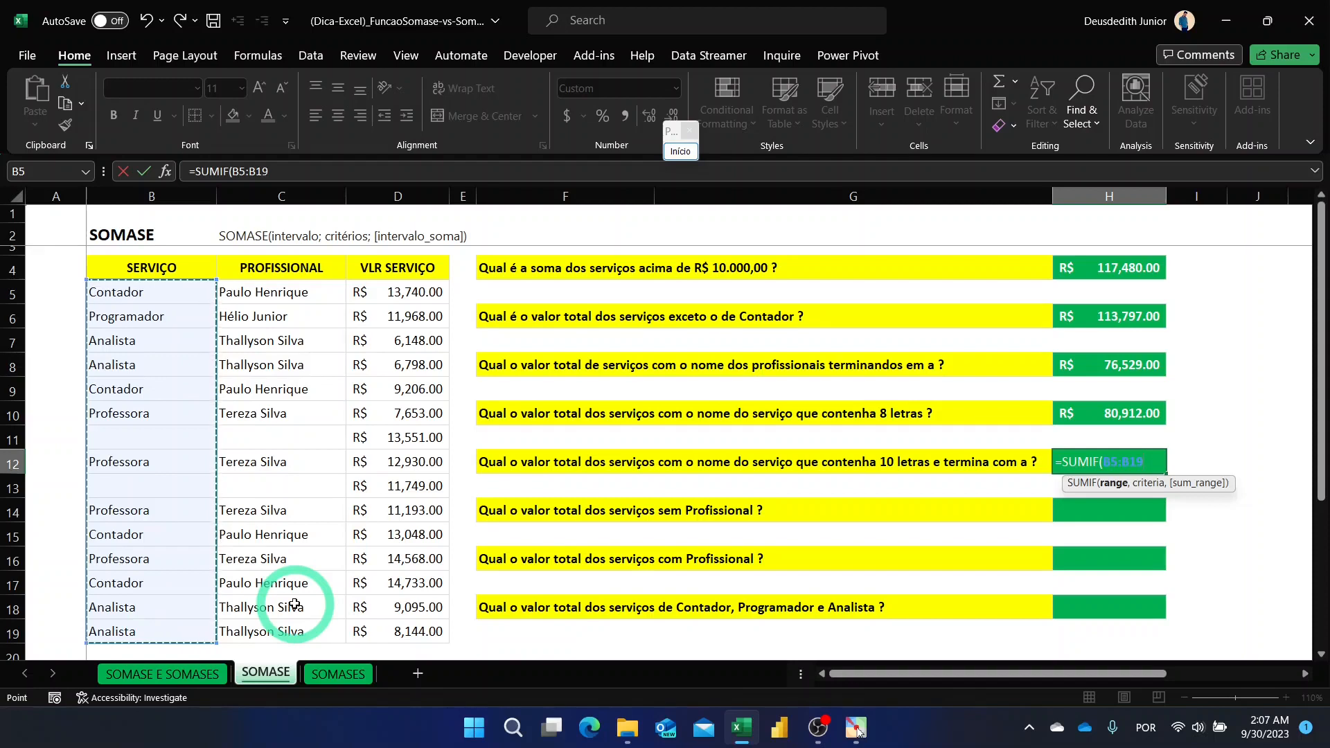
type(",")
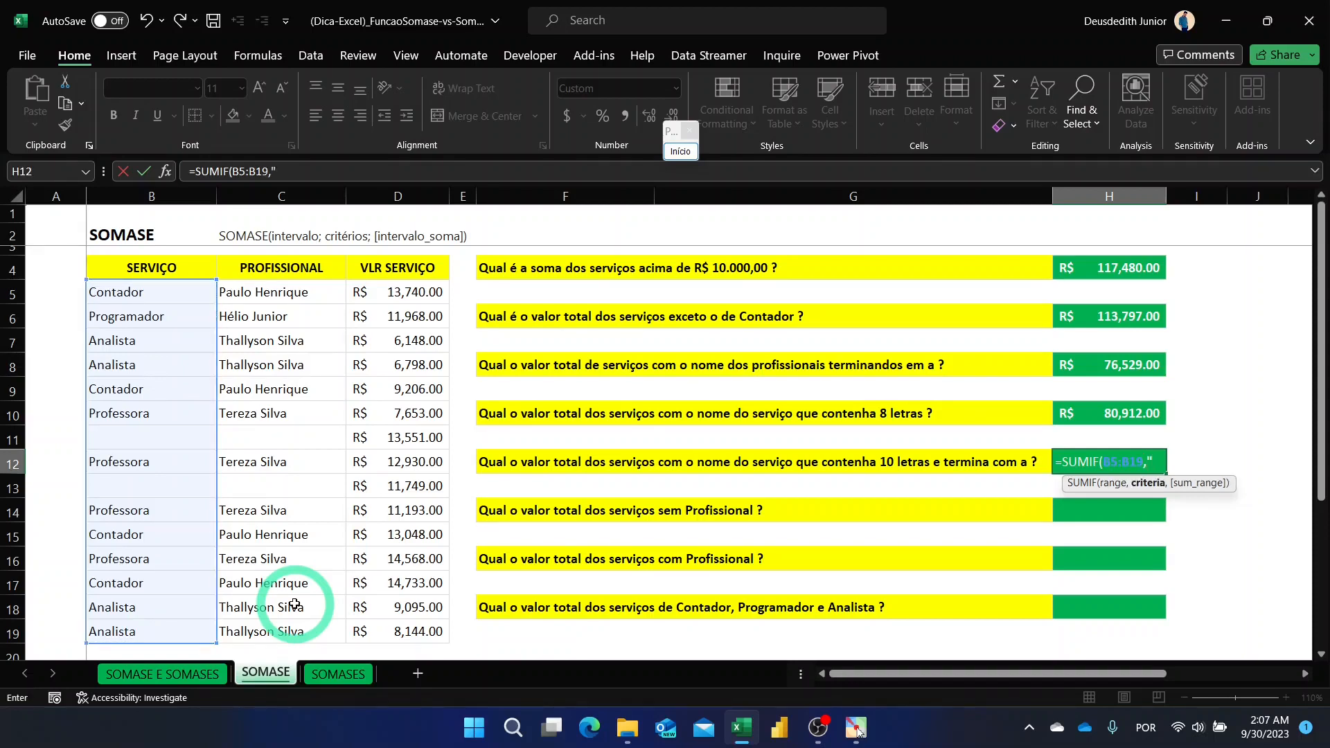
type("\"?????????a")
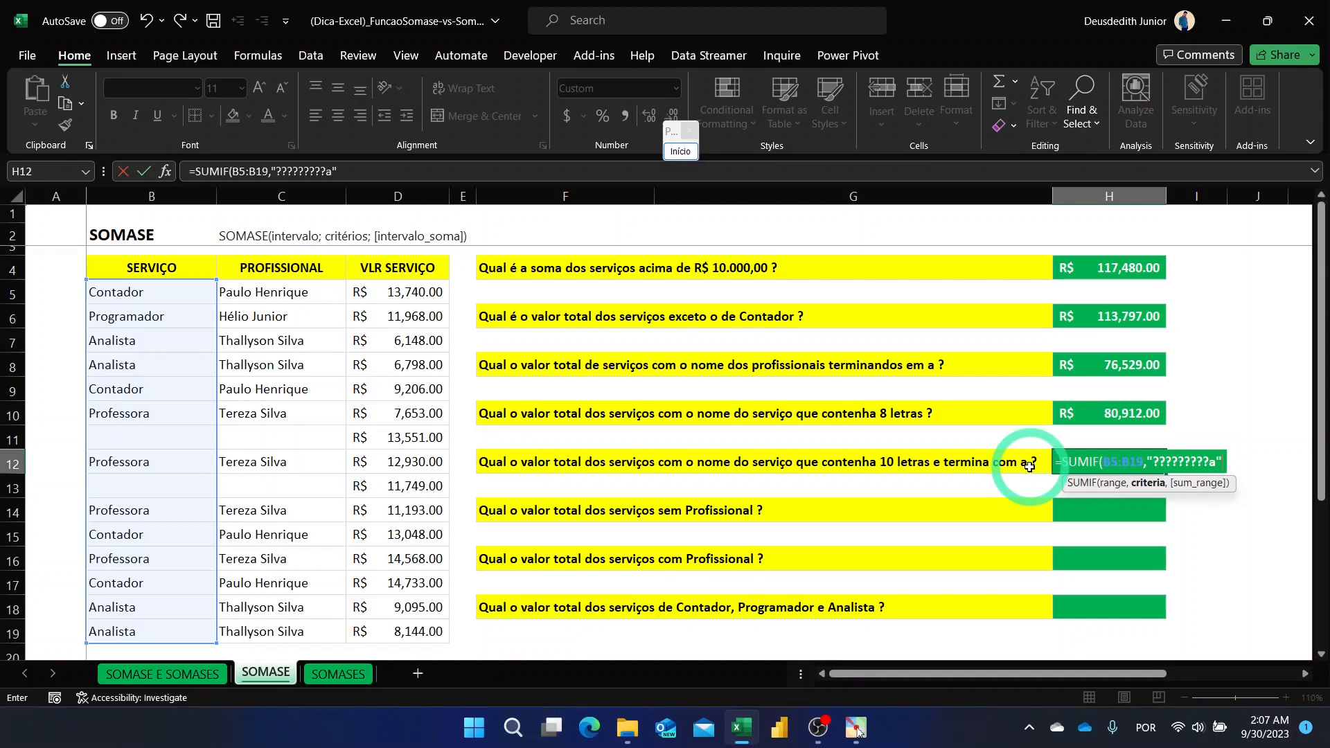
type(",")
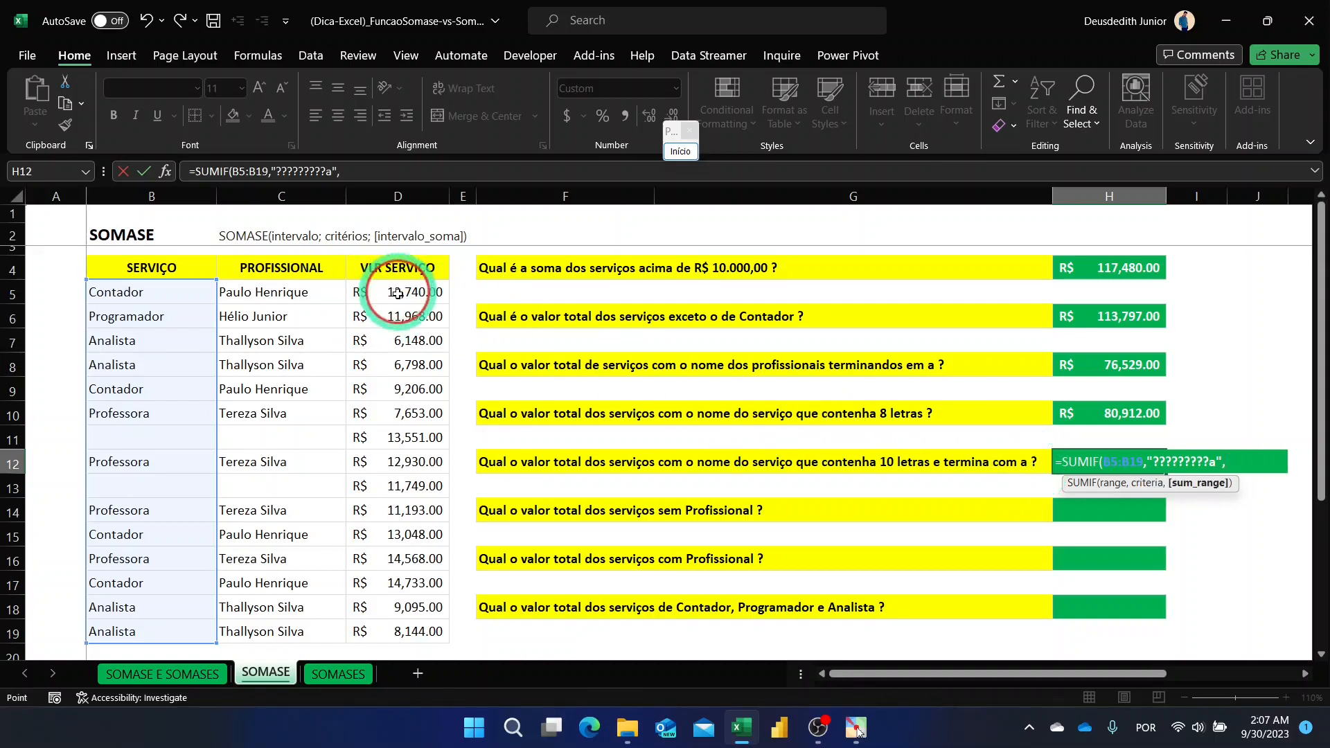
left_click_drag(396, 292, 425, 619)
type(")")
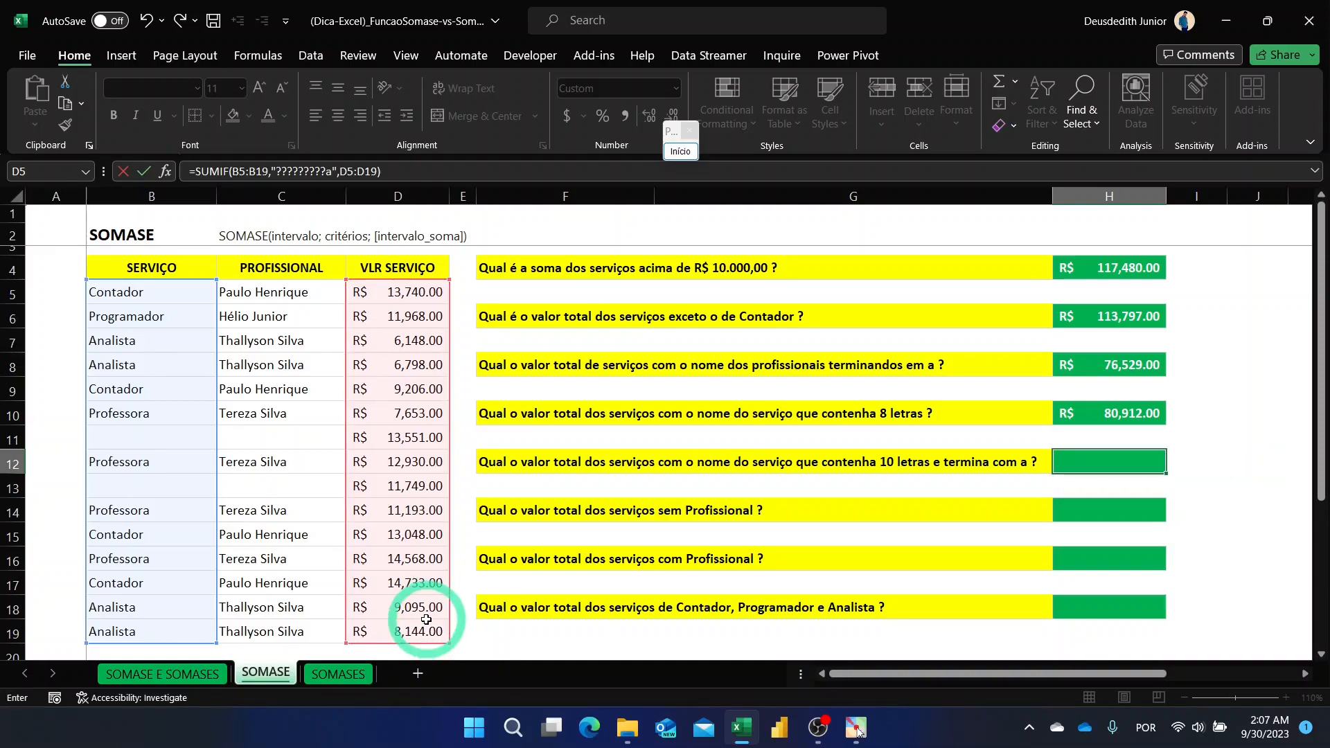
key("Return")
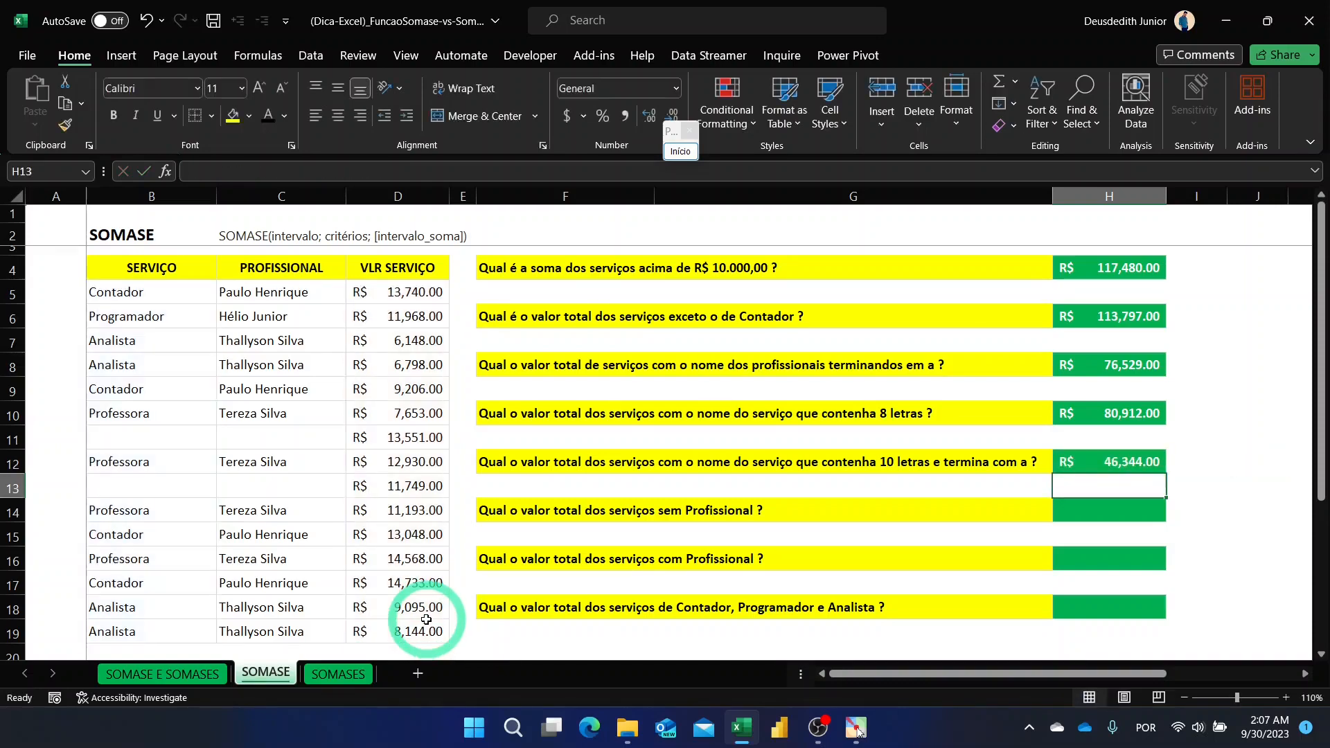
- Enter =LEN(B5) in A5 and fill it down to A19 as a letter count for checking the H12 total
left_click(60, 290)
type("=")
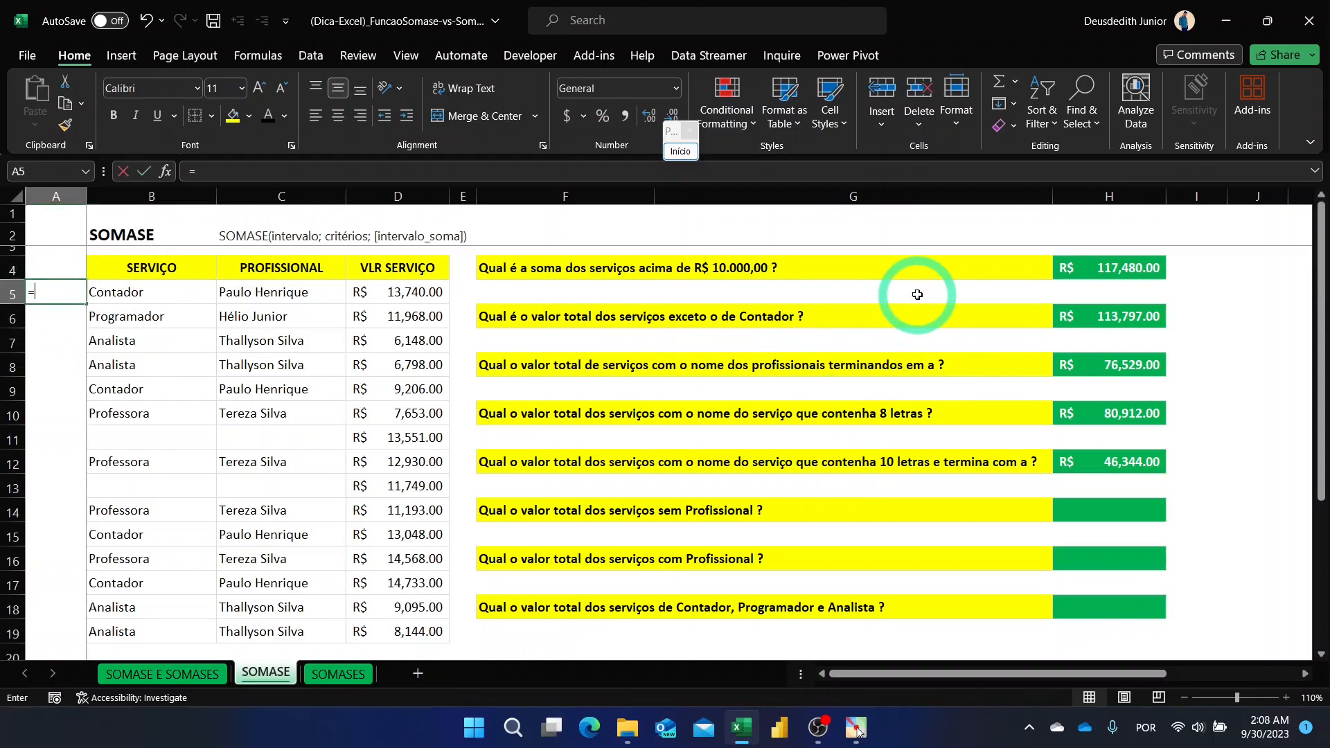
type("lun")
key("BackSpace")
key("BackSpace")
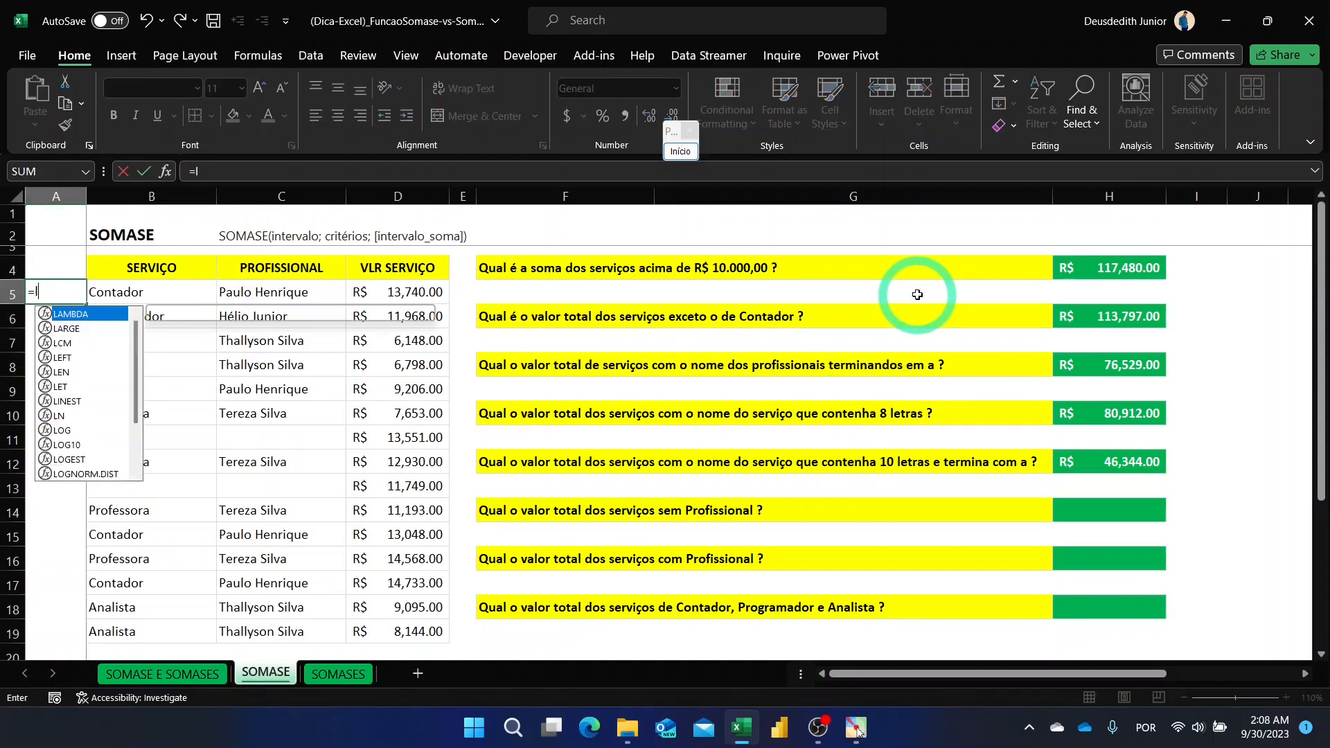
type("ef")
key("Down")
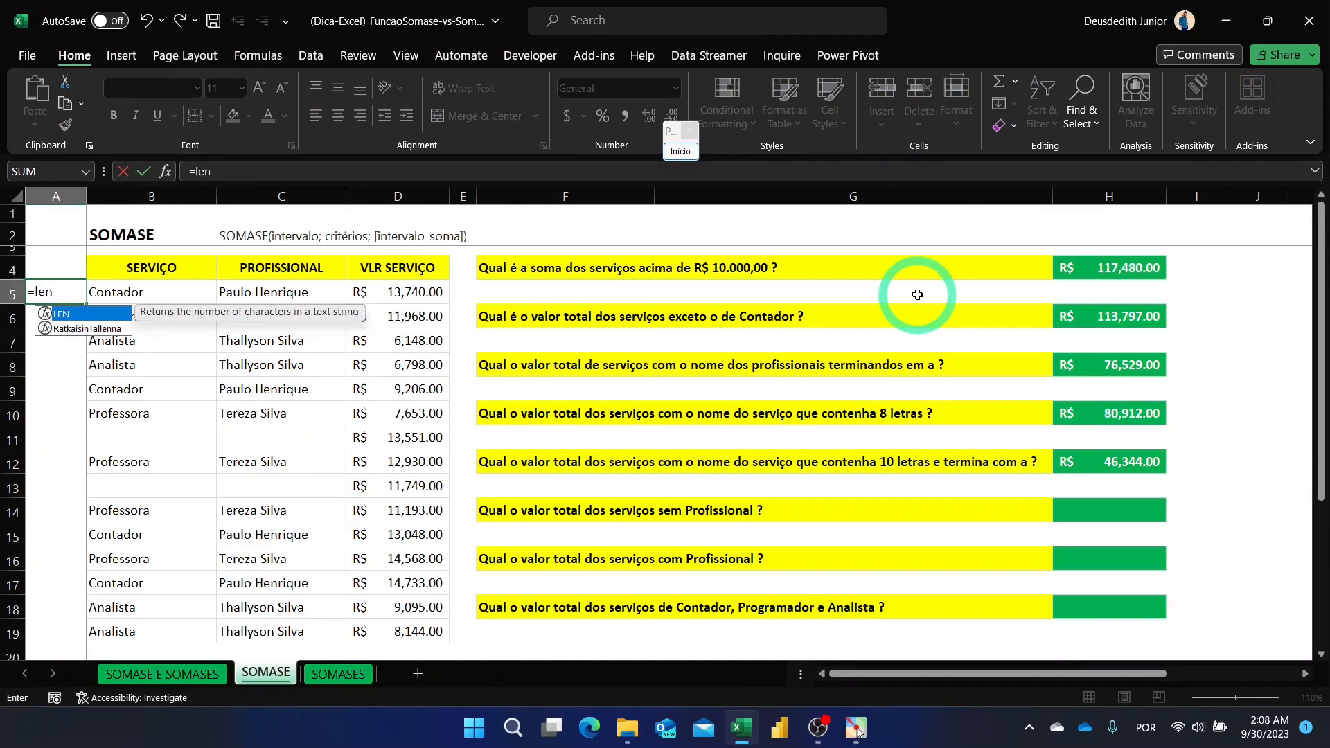
key("Tab")
key("Right")
type(")")
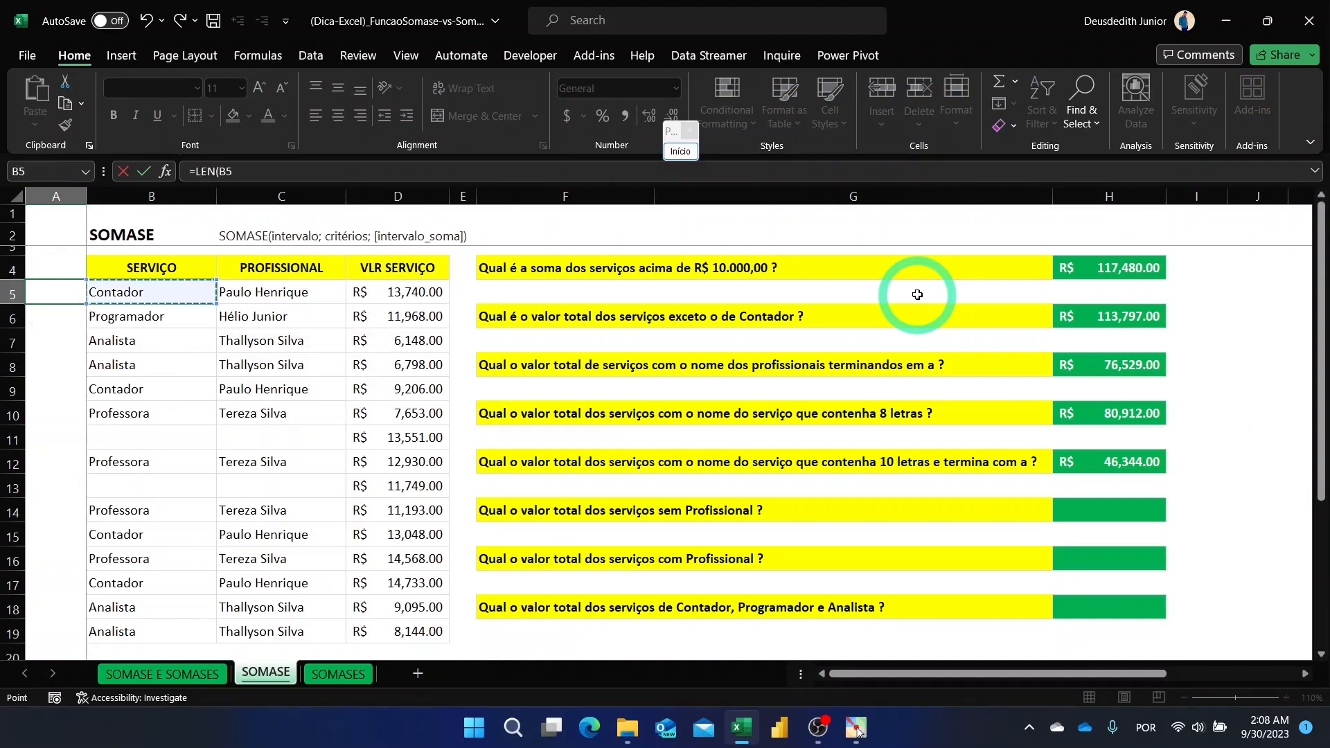
key("Return")
left_click(58, 290)
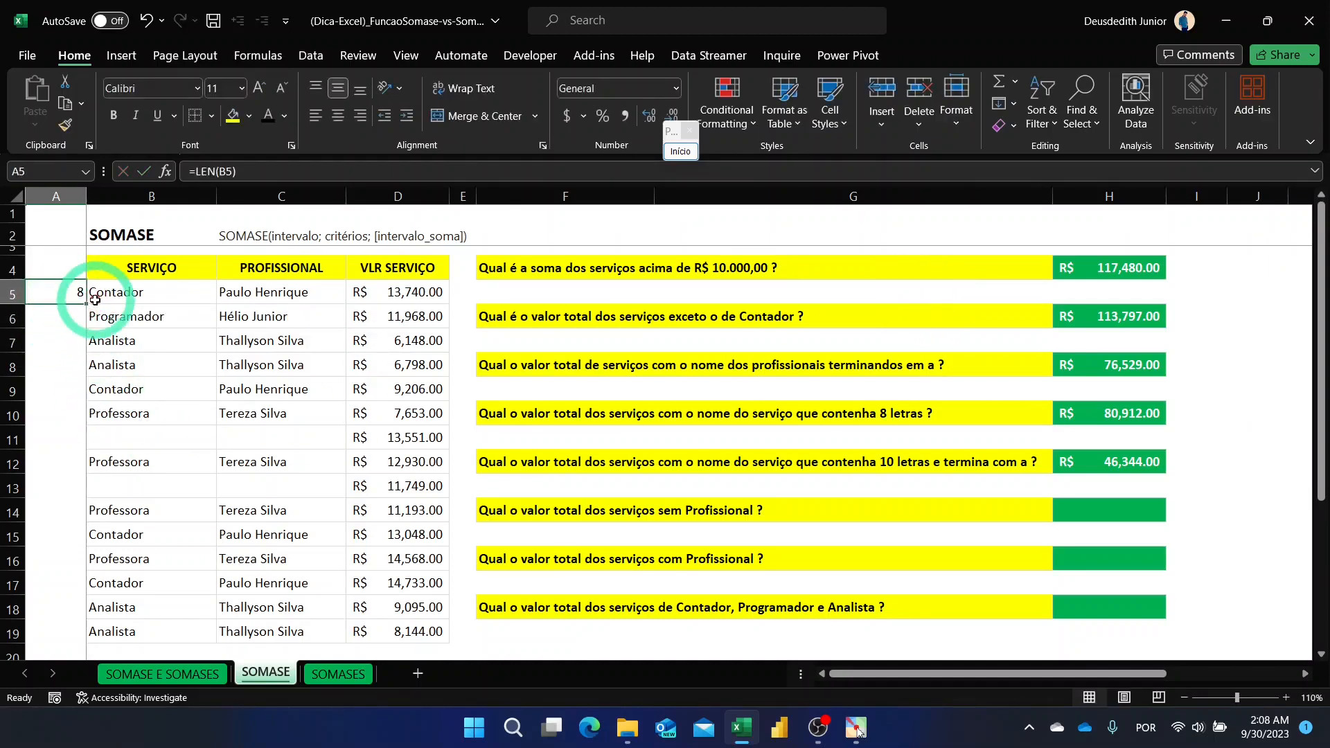
double_click(85, 303)
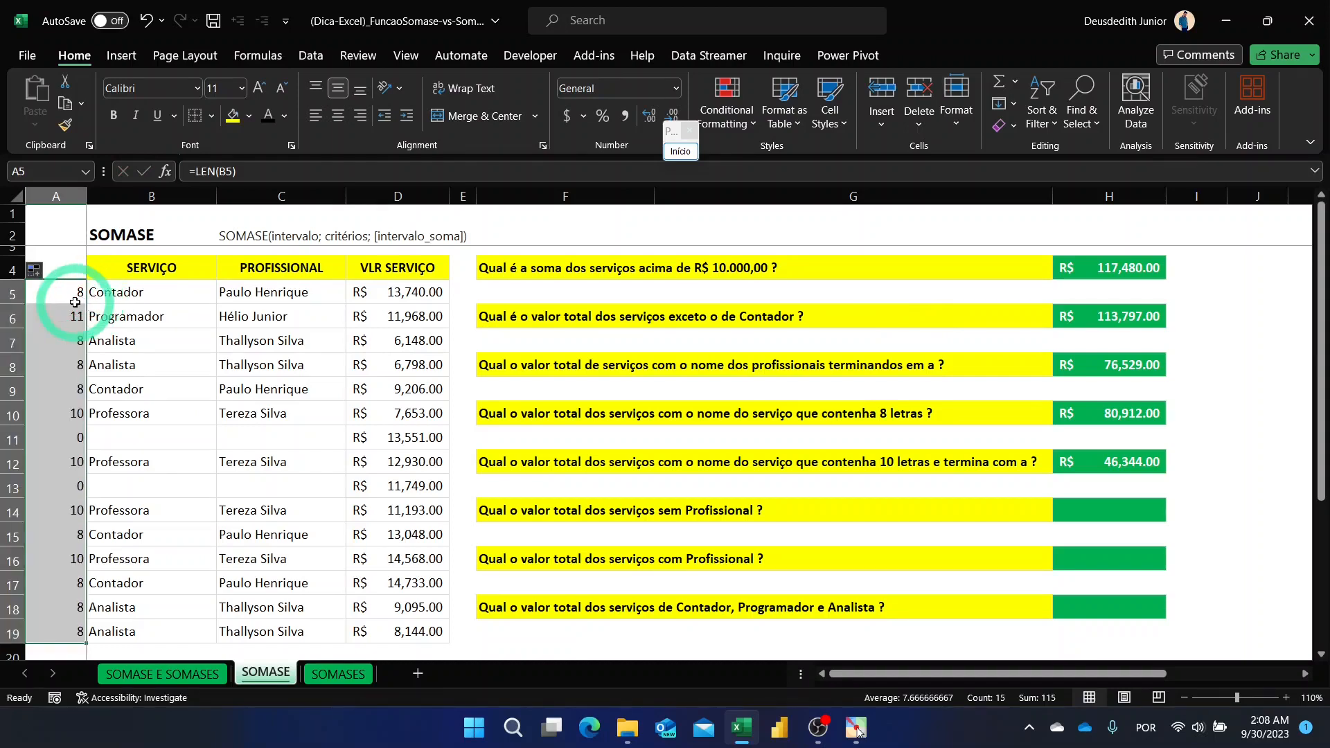
- Clear the LEN formulas in A5:A9, A11, A13, A15 and A17:A19, leaving only those beside the 10-letter service names
left_click(76, 295)
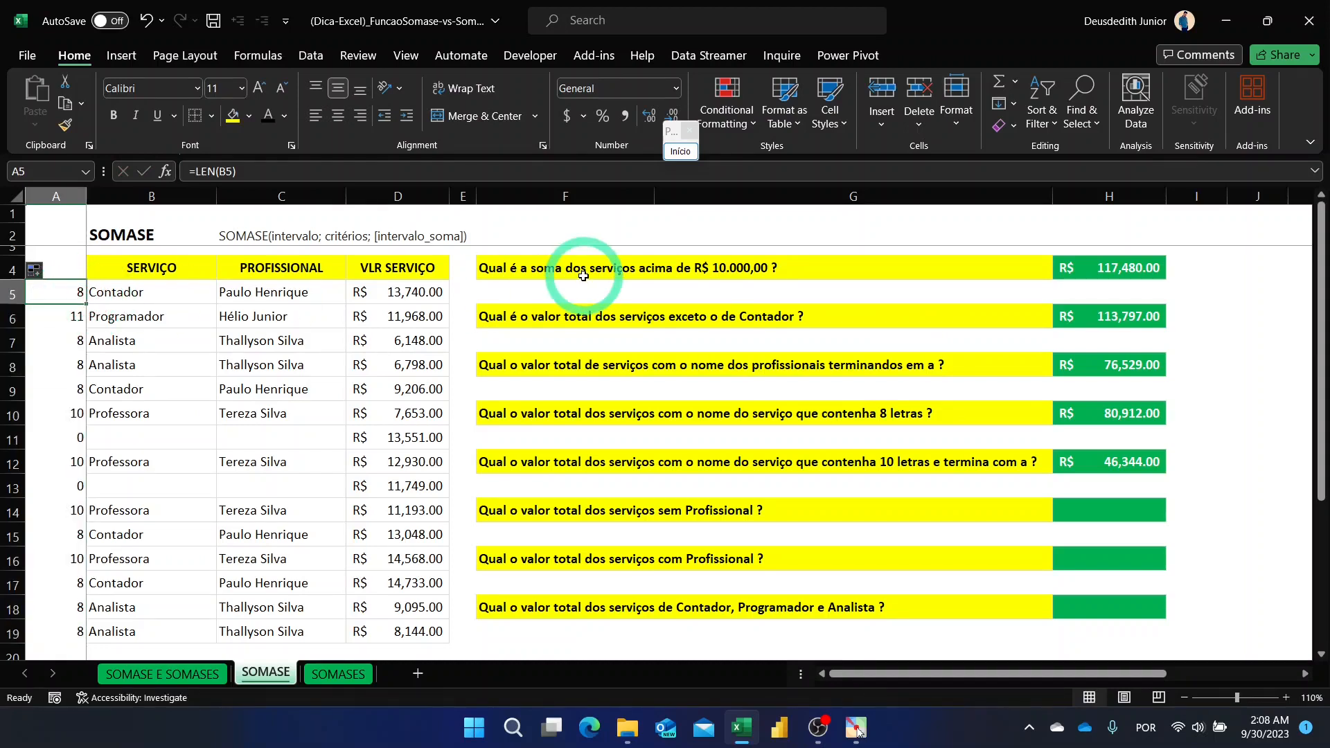
left_click(61, 315)
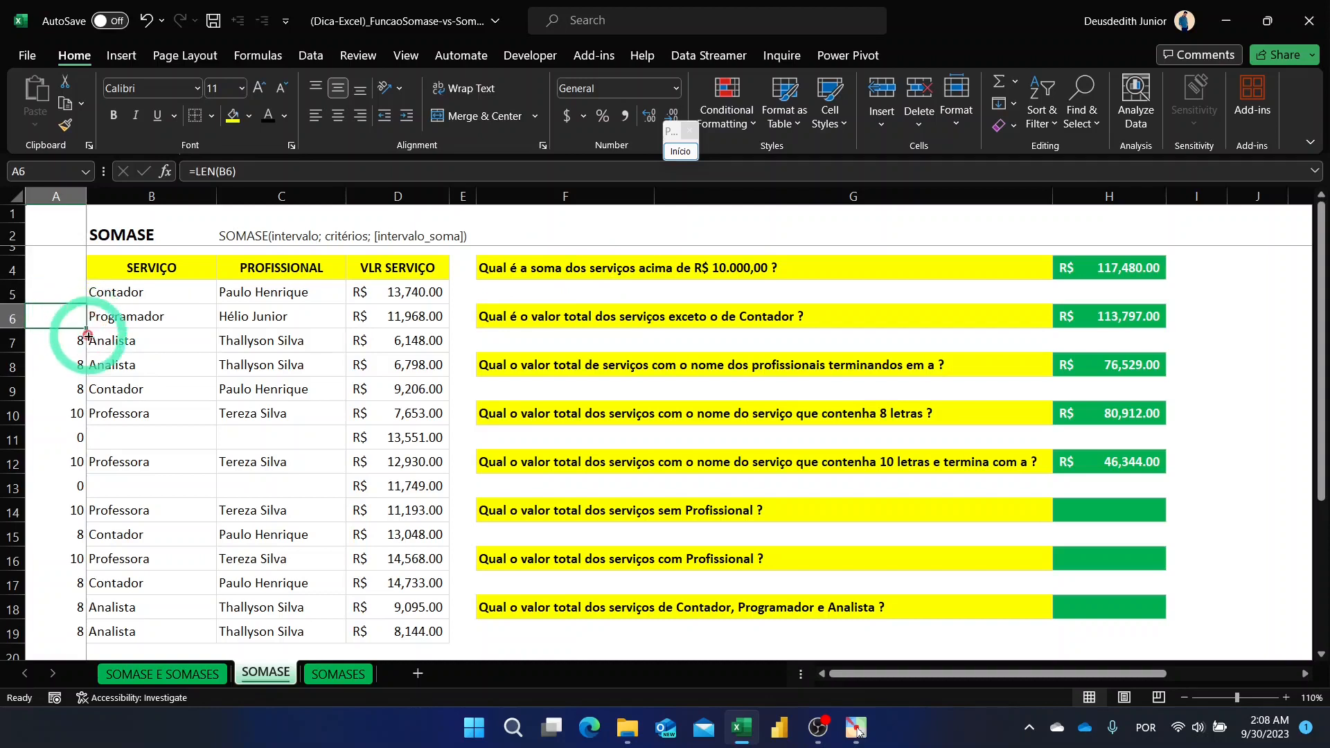
key("Delete")
left_click(69, 370)
key("Delete")
left_click(66, 340)
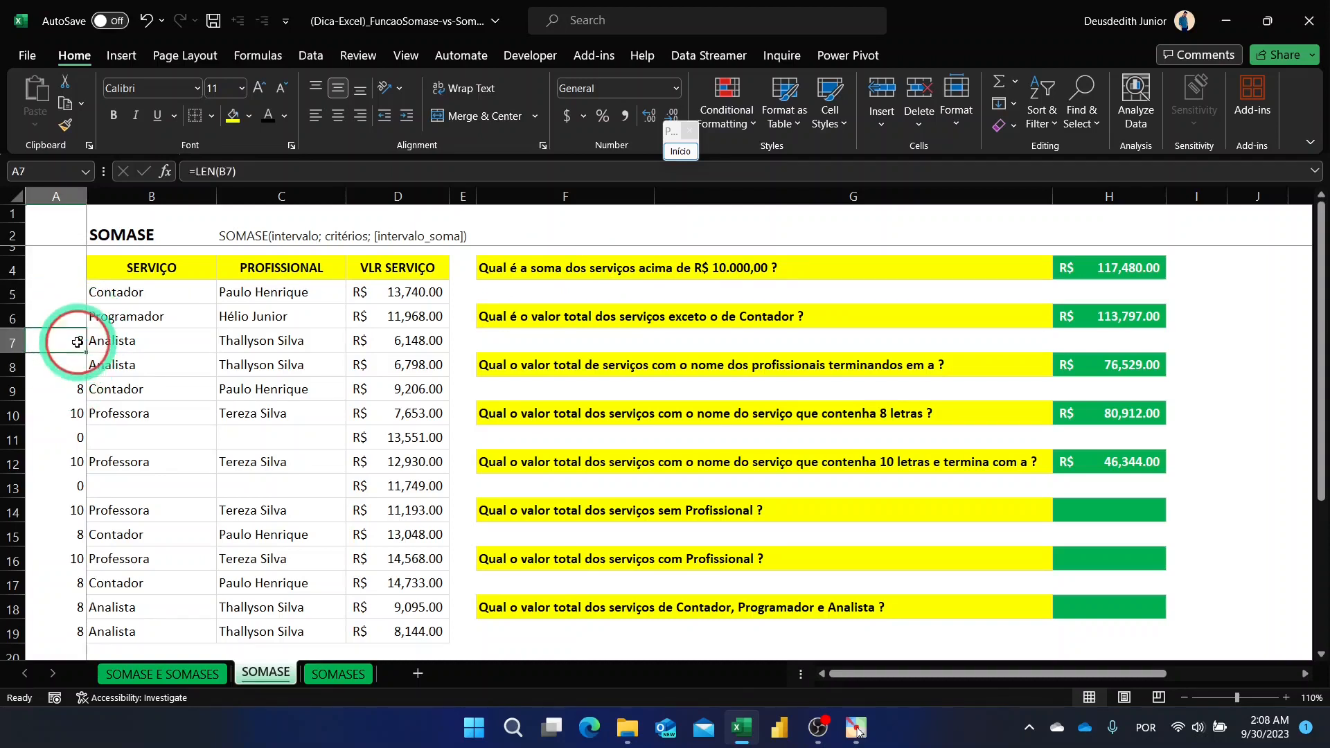
key("Down")
key("Down")
key("Delete")
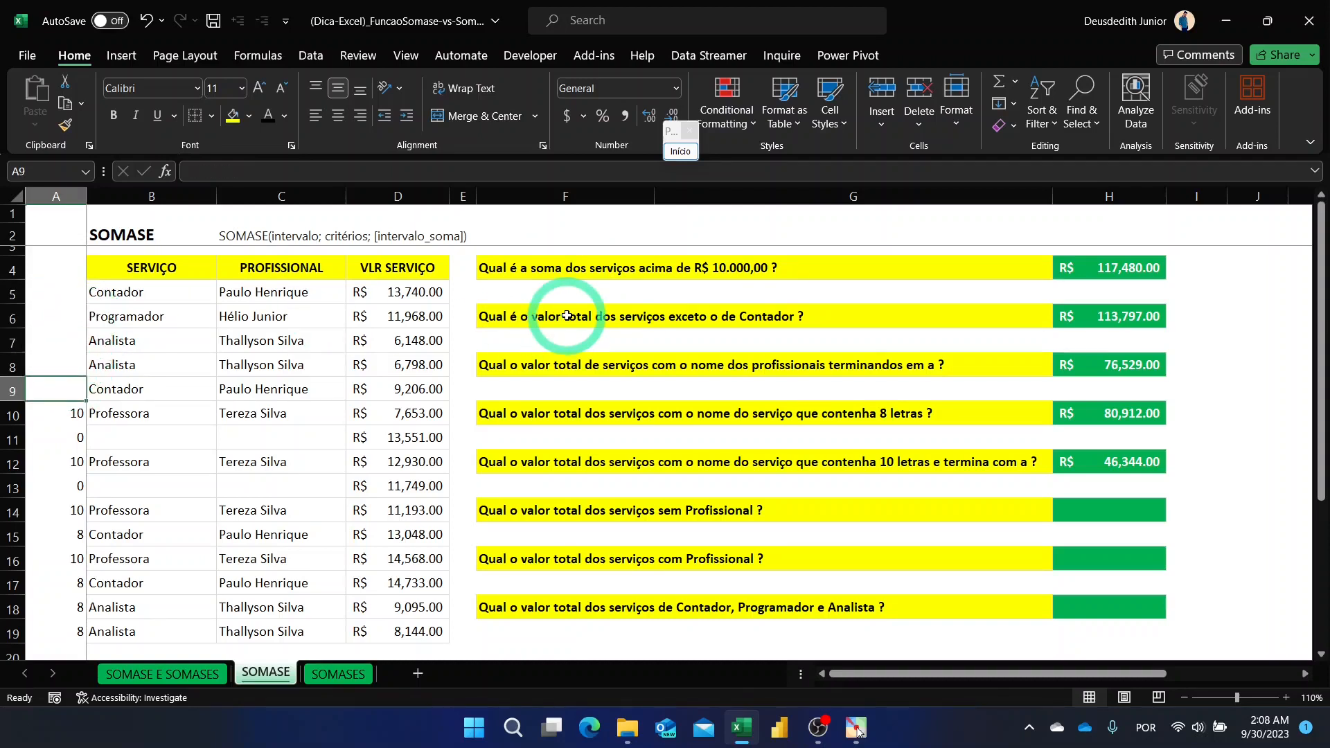
key("Down")
key("Down")
key("Down")
key("Down")
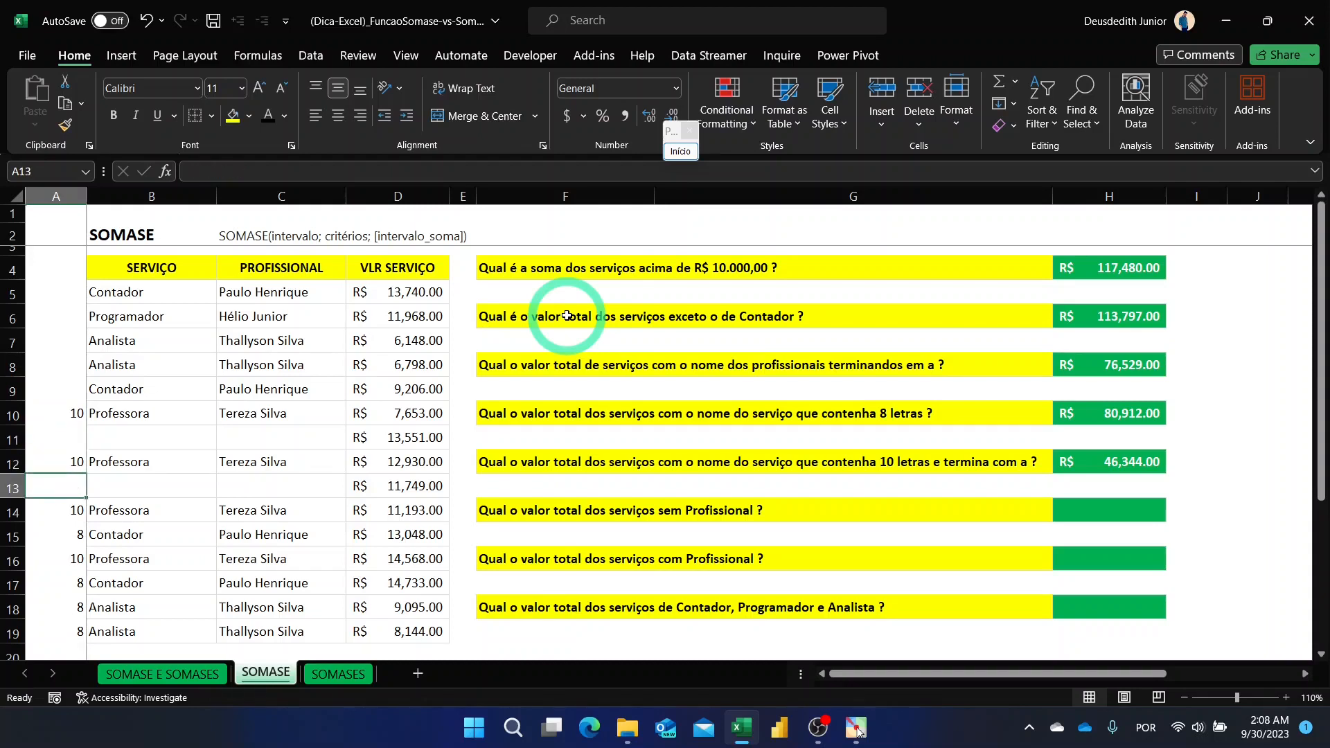
key("Down")
key("Down")
key("Down")
key("Down")
key("Delete")
key("Down")
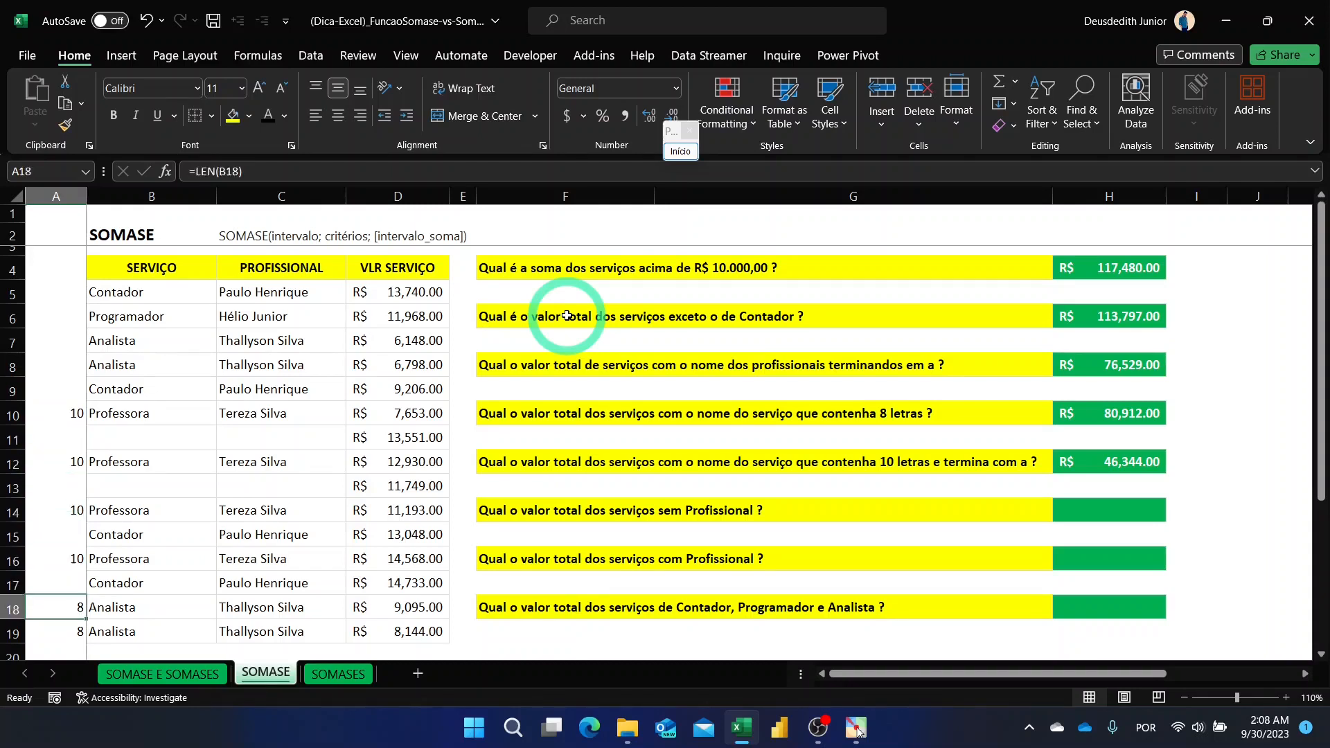
key("Down")
key("Delete")
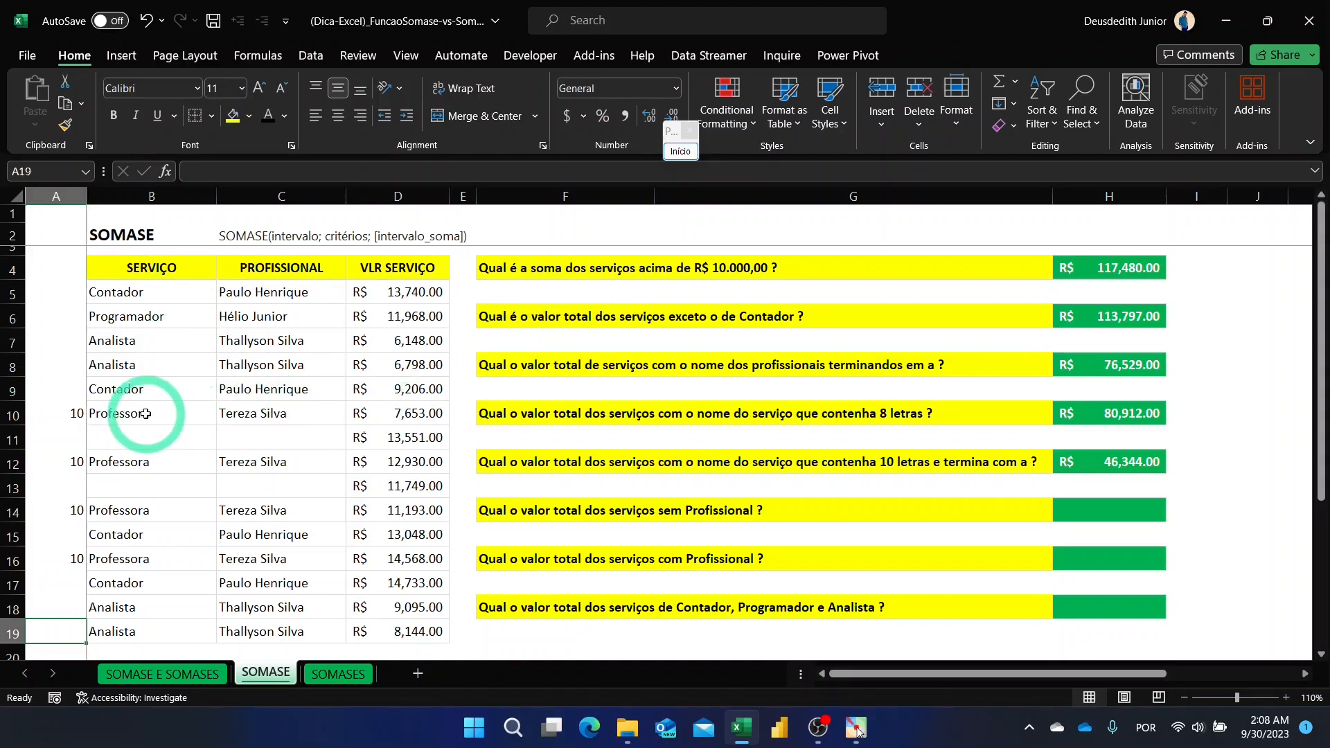
- Verify the H12 total by selecting the matching values in D10, D12, D14 and D16 together
left_click(261, 413)
left_click(414, 412)
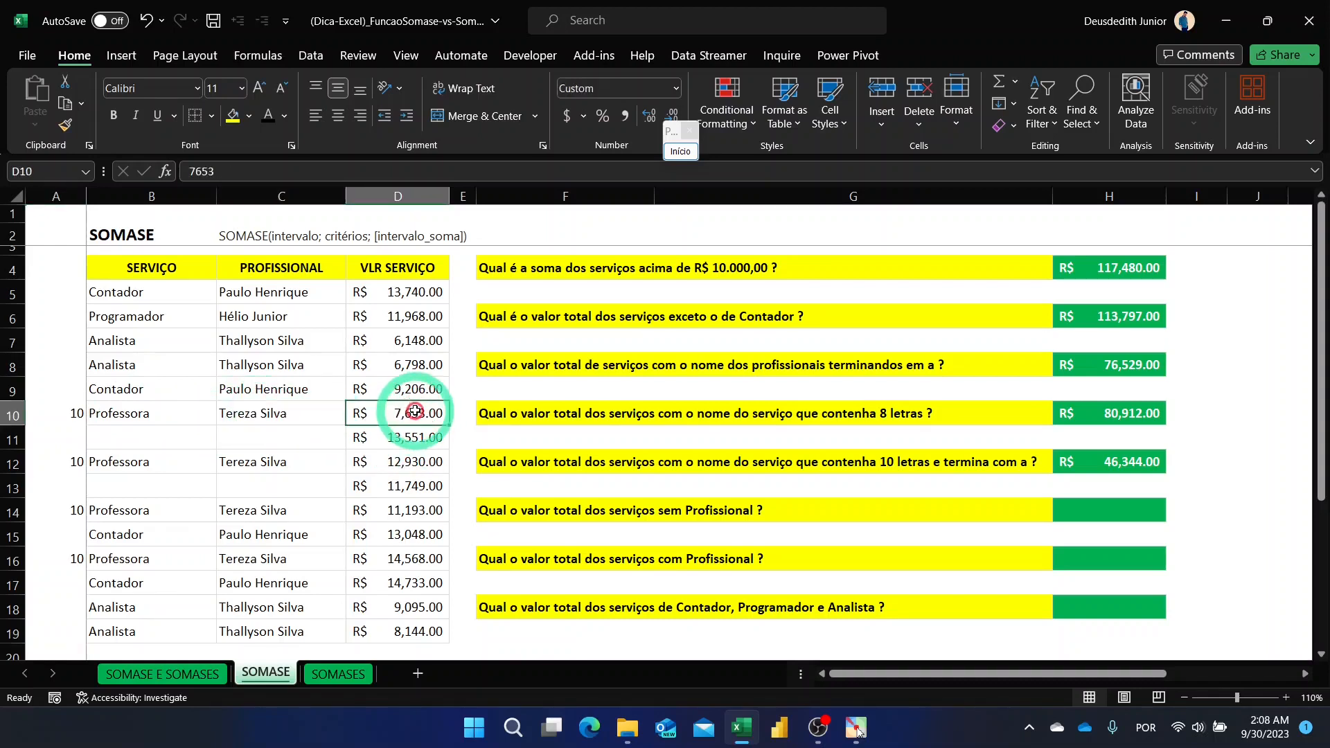
left_click(406, 460, "ctrl")
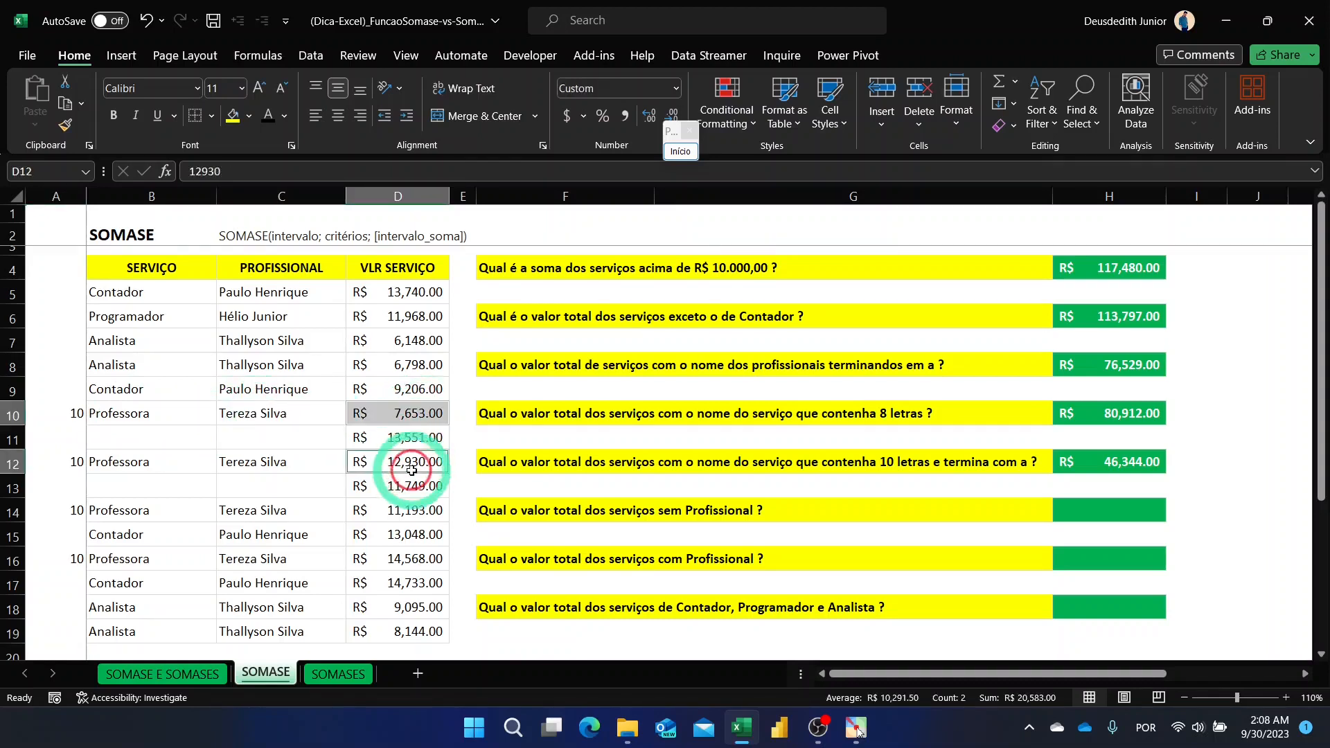
left_click(402, 513, "ctrl")
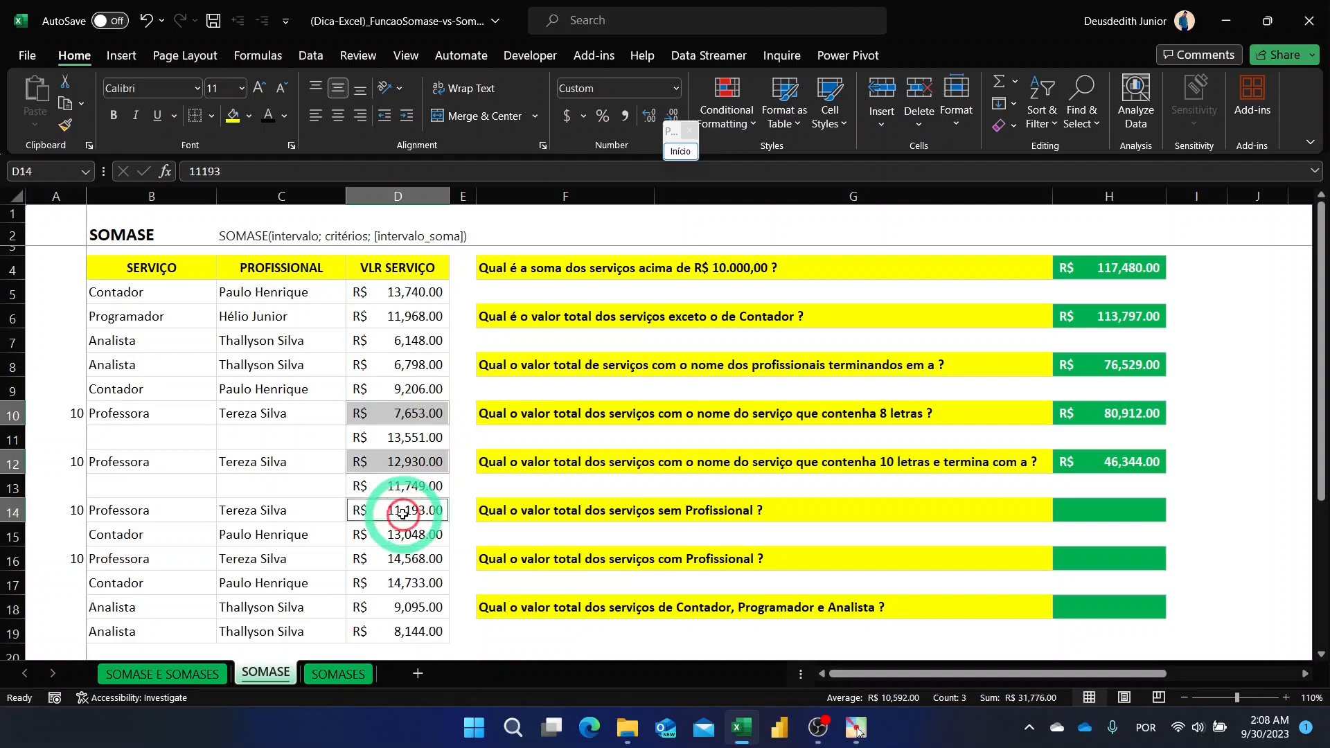
left_click(422, 559, "ctrl")
left_click(1050, 725)
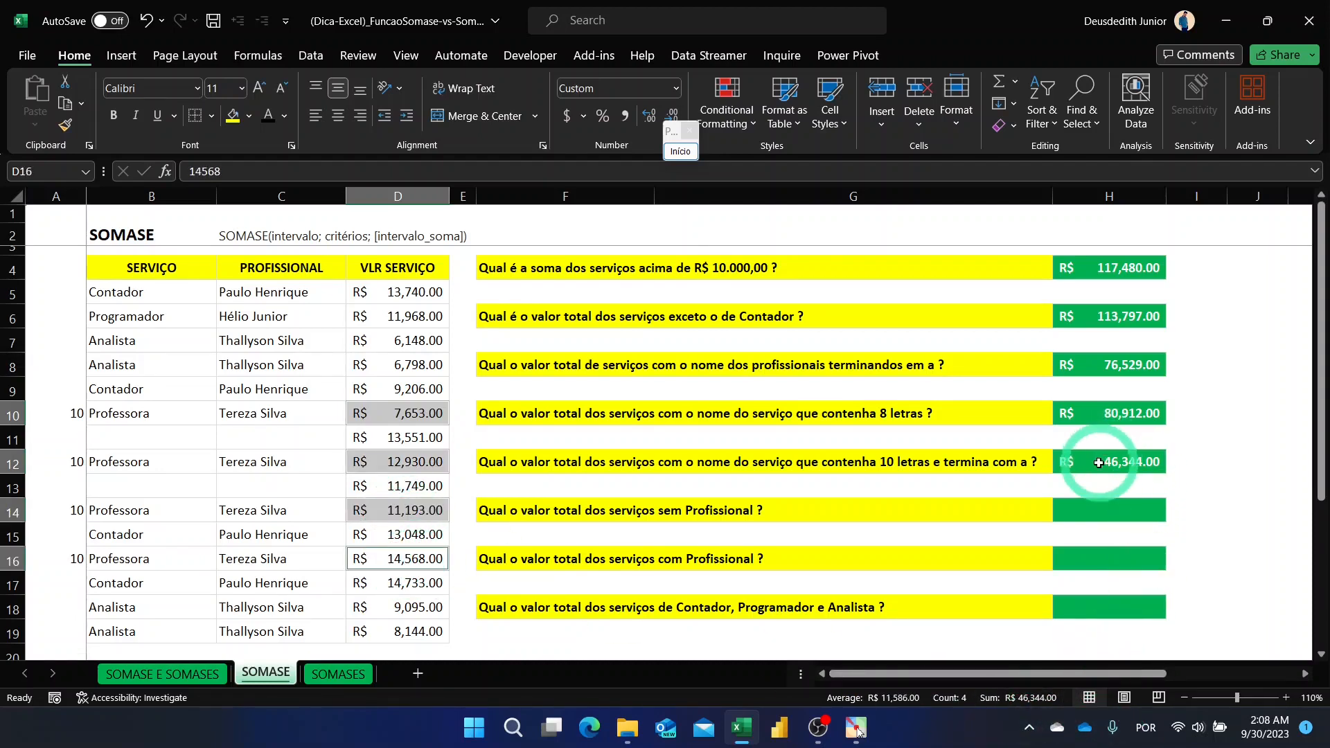
- Clear the remaining helper letter counts from column A
left_click(62, 196)
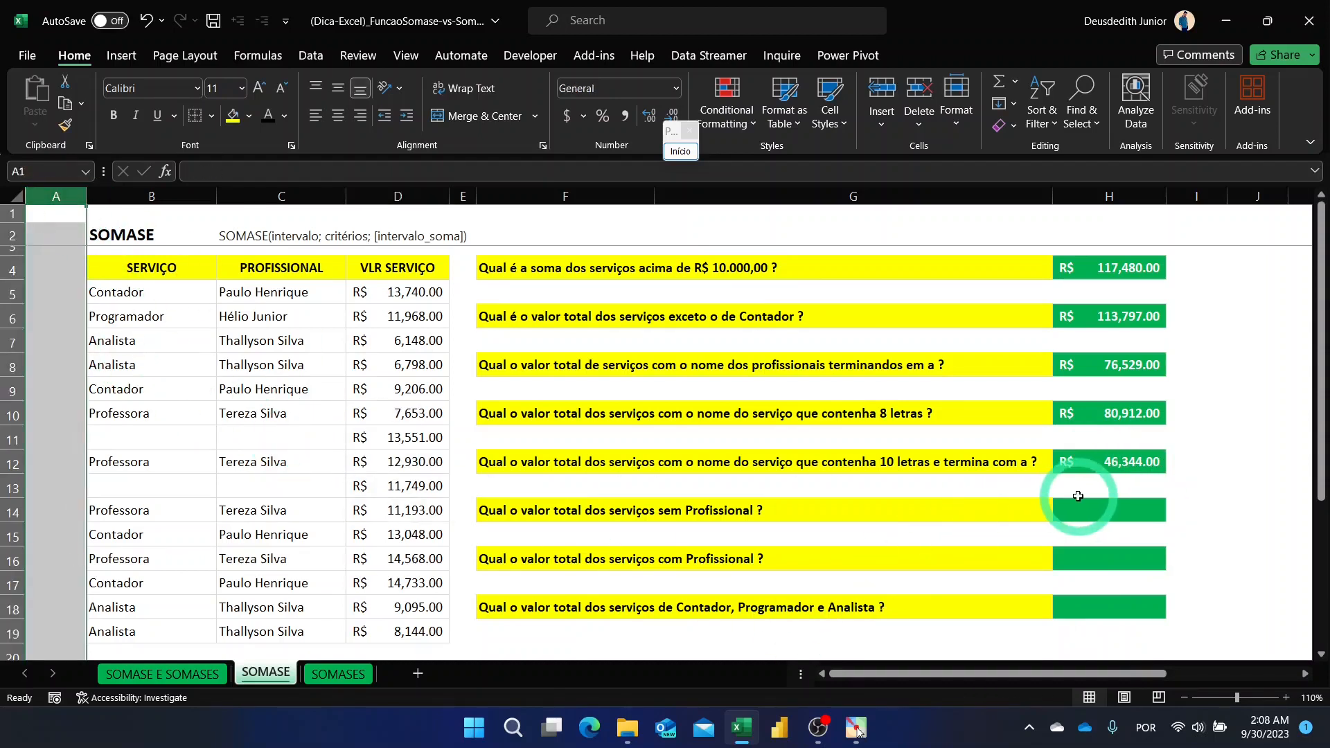
- Enter =SUMIF(C5:C19,"",D5:D19) in H14 and check it by selecting the values in D11 and D13 together
left_click(1090, 510)
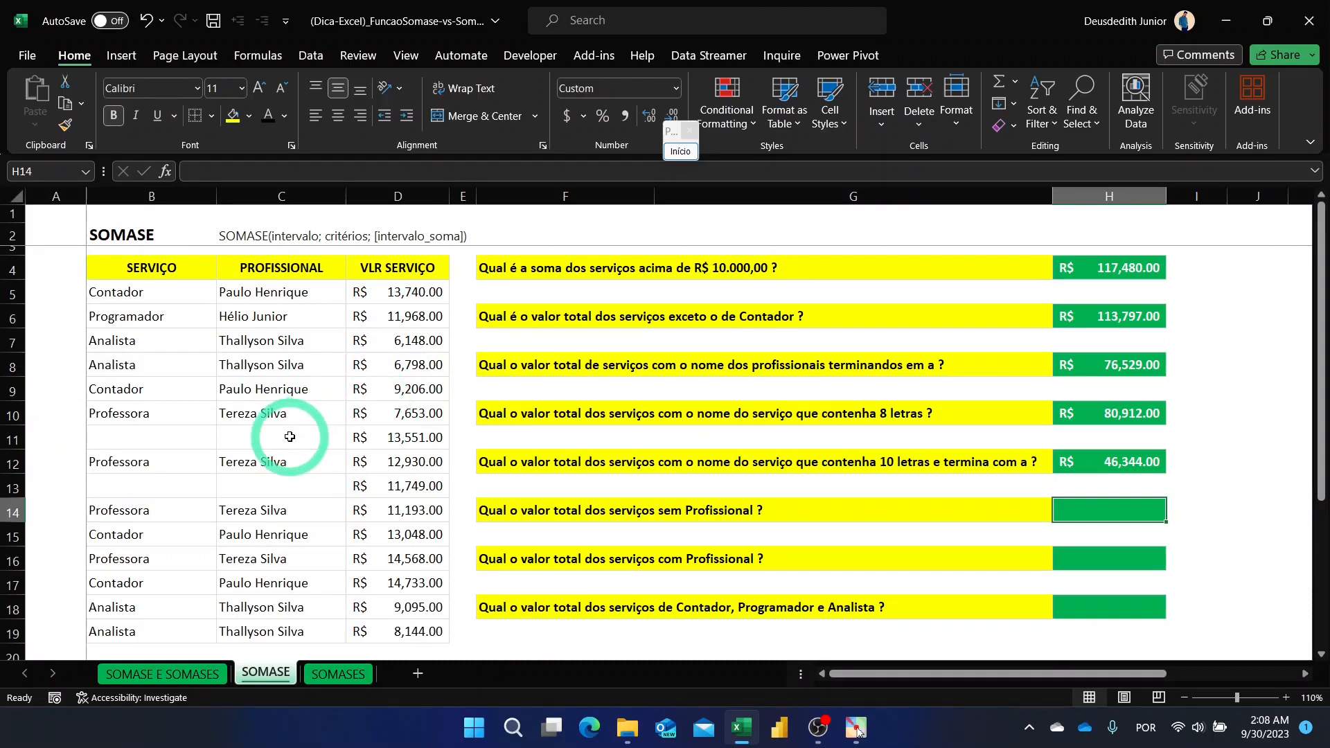
left_click(290, 437)
left_click(1082, 513)
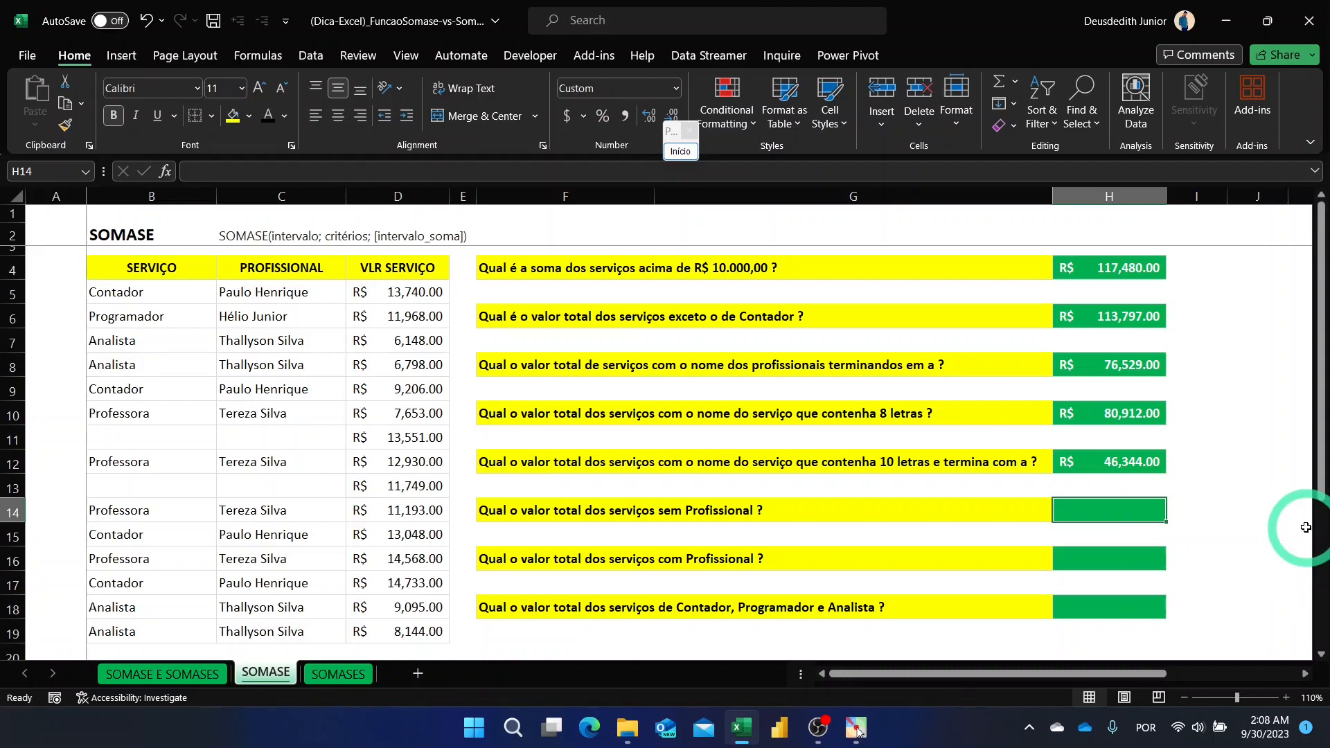
type("=SUMIF(")
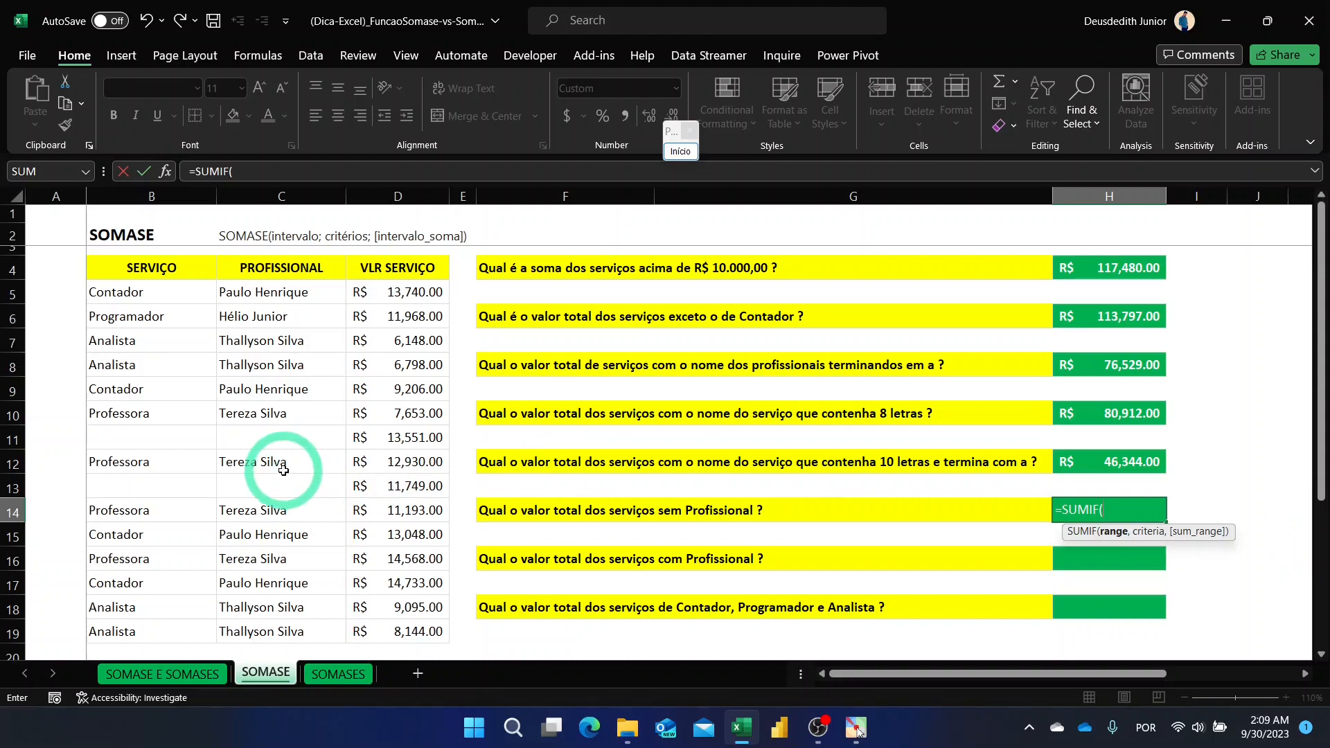
left_click_drag(307, 293, 310, 628)
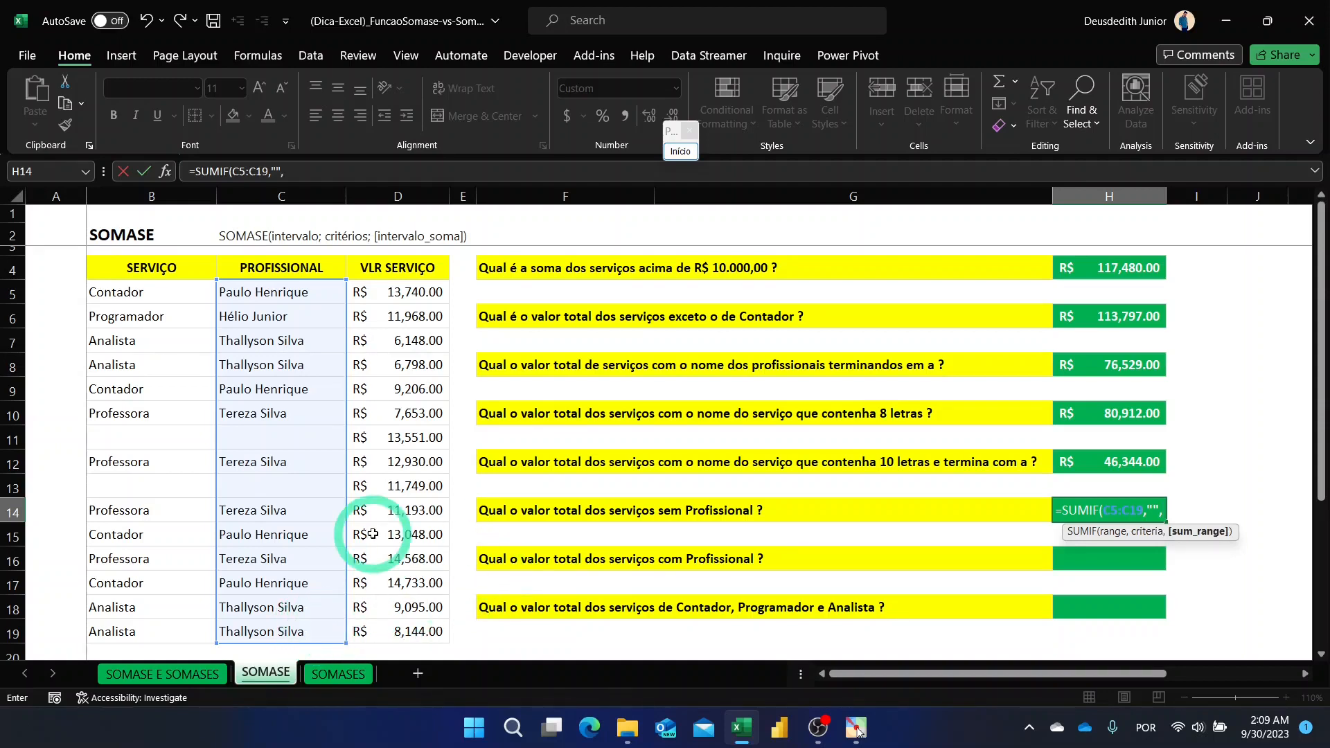
left_click(408, 293)
left_click_drag(408, 293, 399, 624)
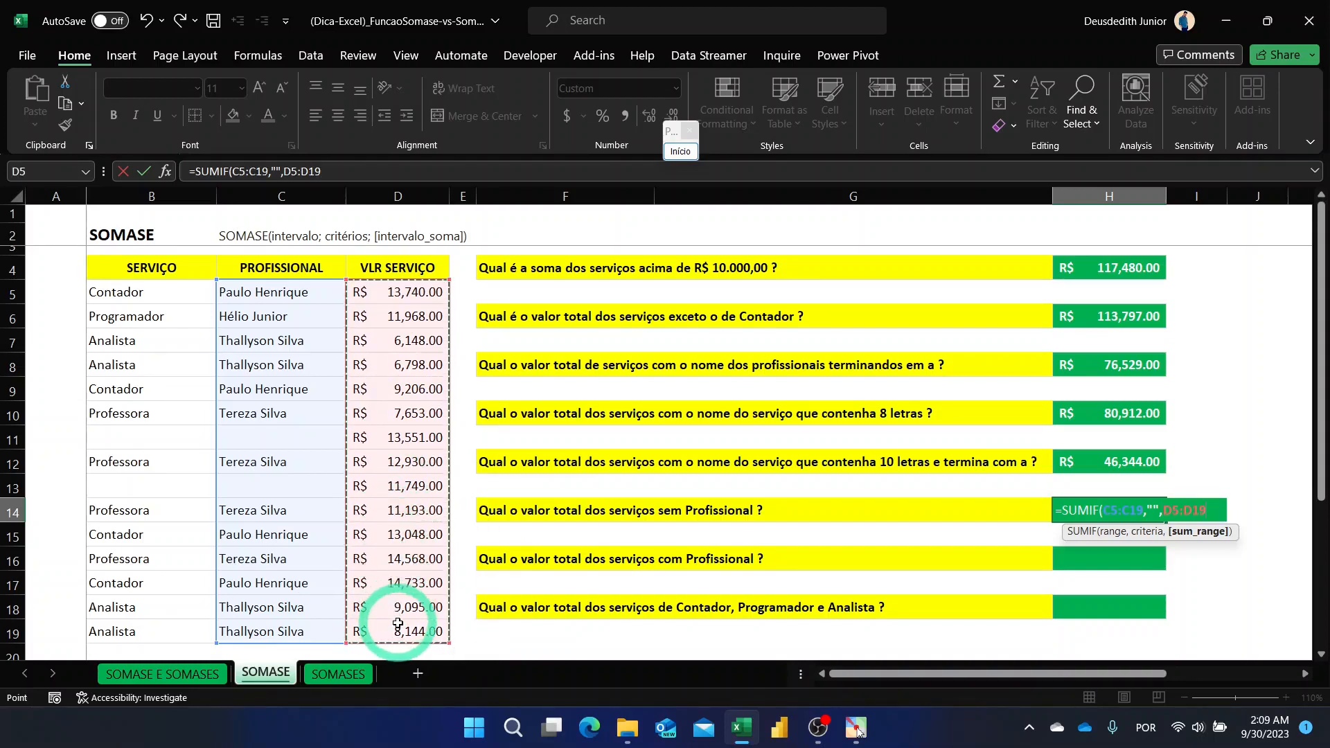
key("Return")
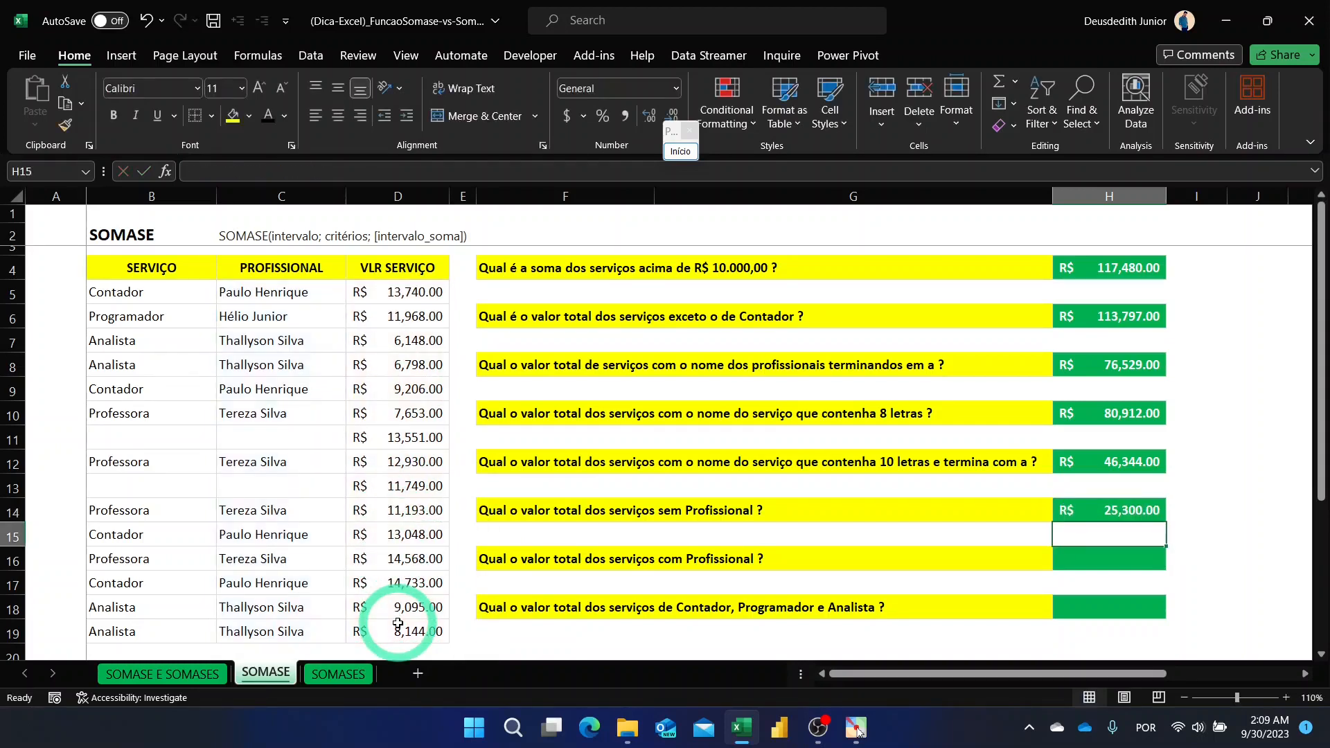
left_click(412, 439)
left_click(407, 487, "ctrl")
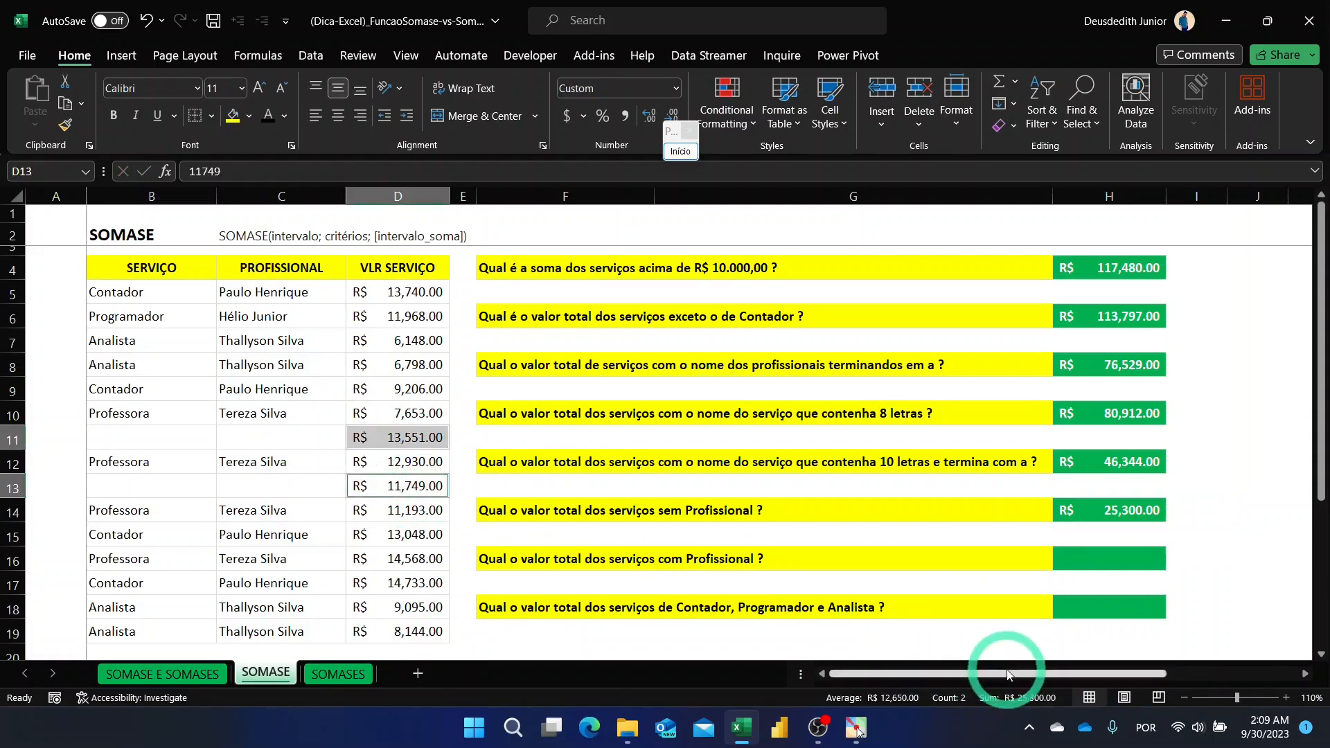
- Enter the alternative formula =SUMIF(C5:C19,"=",D5:D19) in H15 and apply the comma number style to it
left_click(1091, 540)
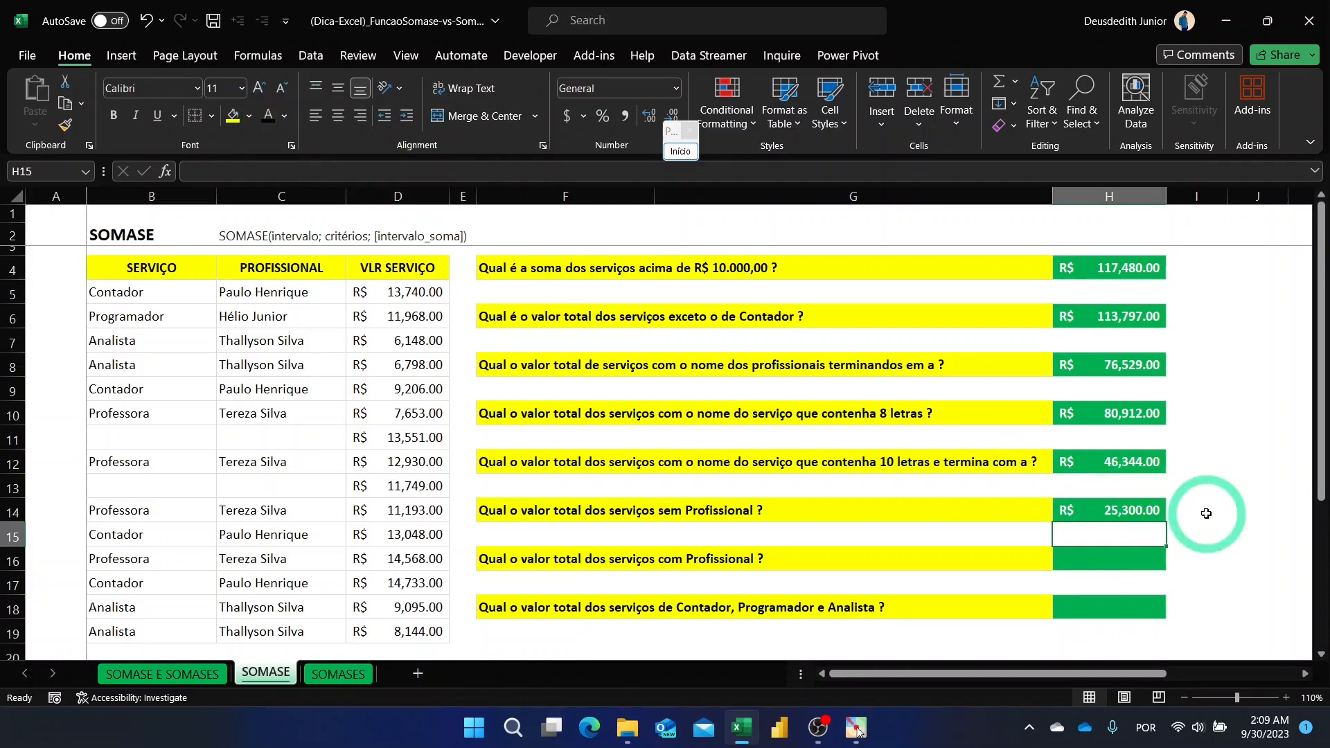
type("=")
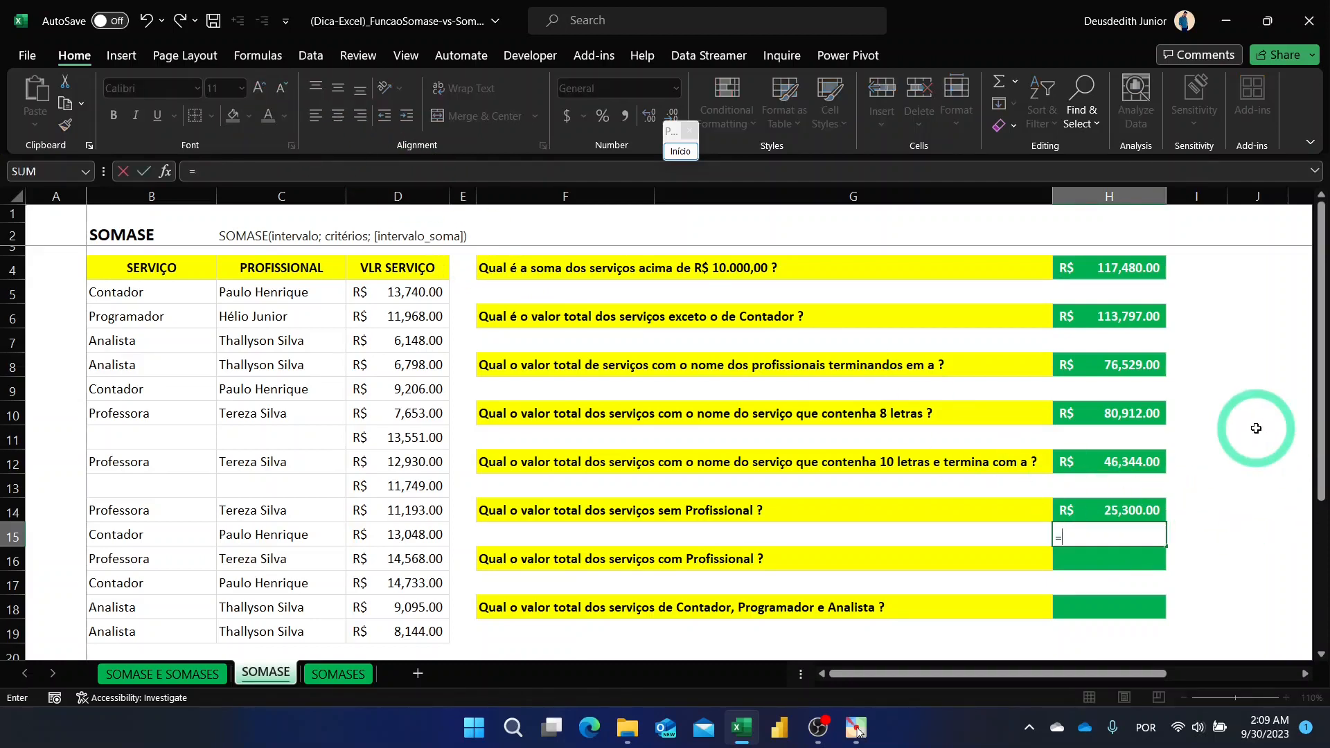
type("sumfi")
key("BackSpace")
key("BackSpace")
type("if")
key("Tab")
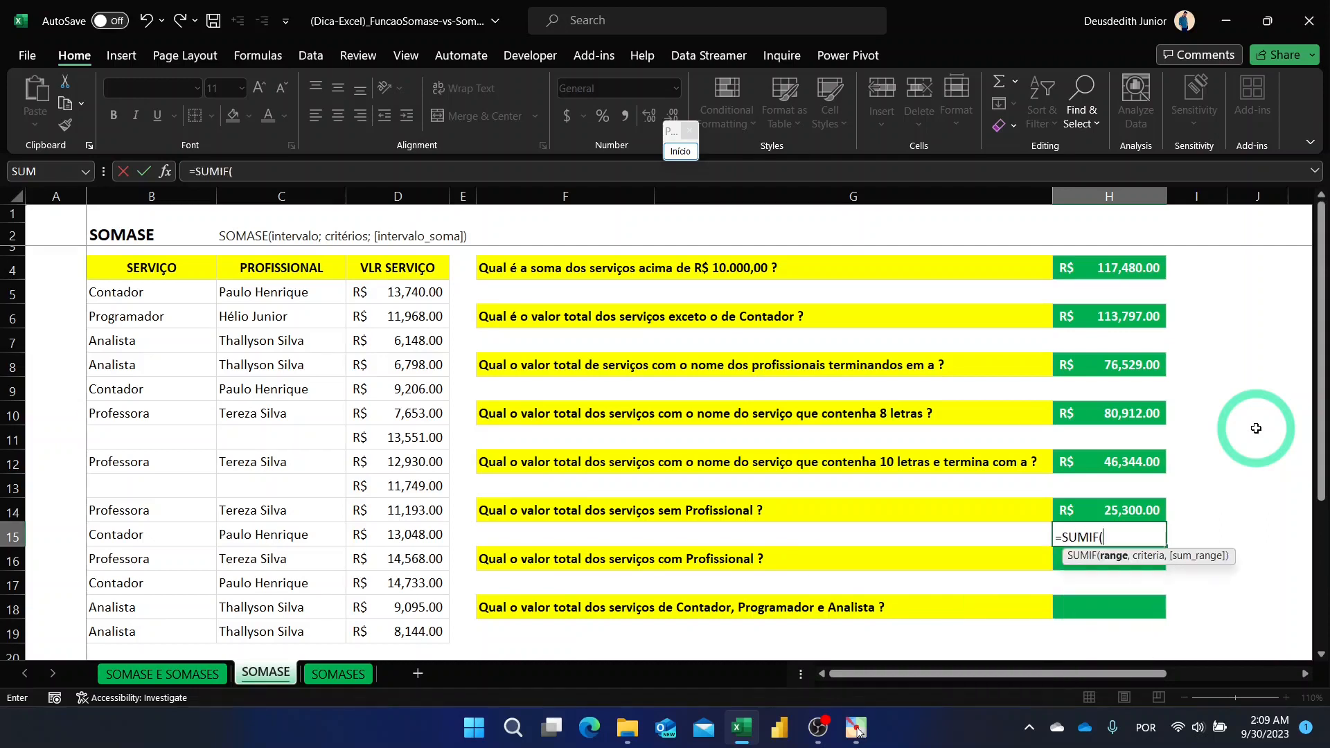
left_click_drag(243, 292, 292, 635)
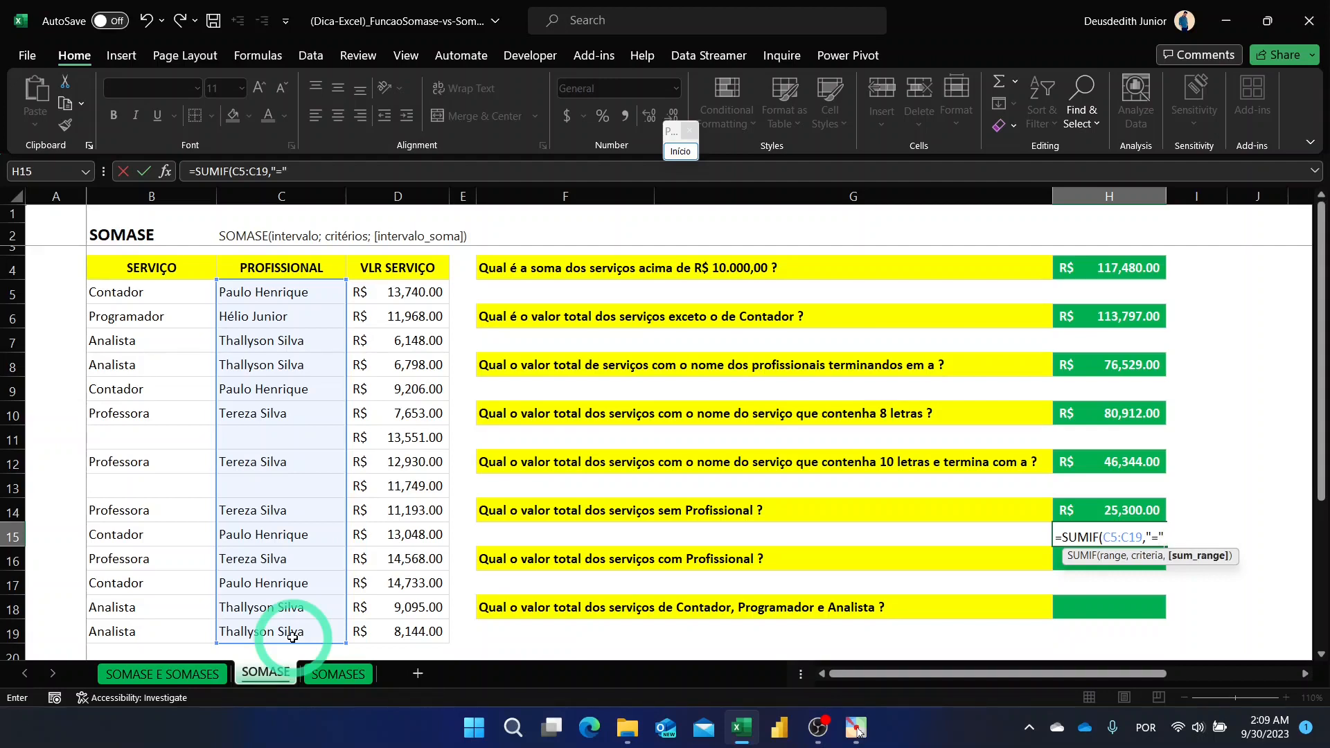
left_click_drag(408, 291, 424, 629)
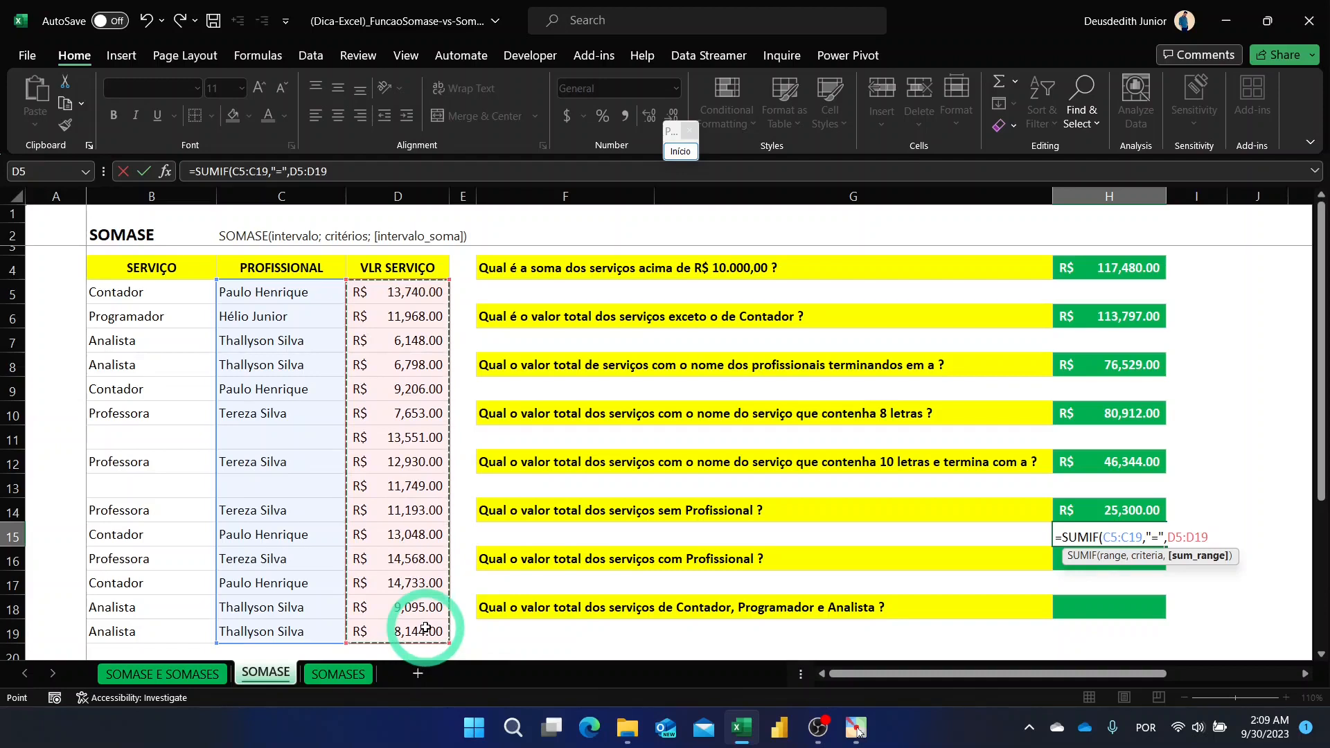
key("Return")
left_click(1142, 537)
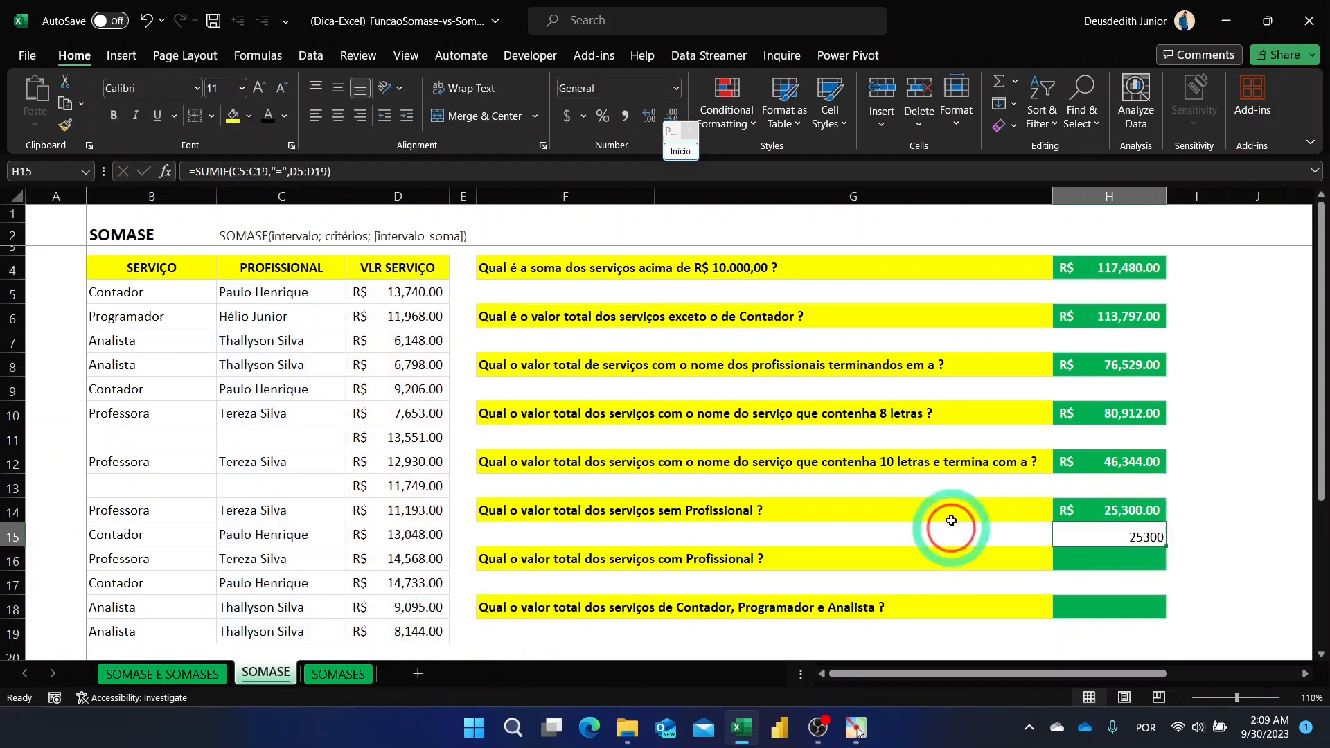
left_click(625, 115)
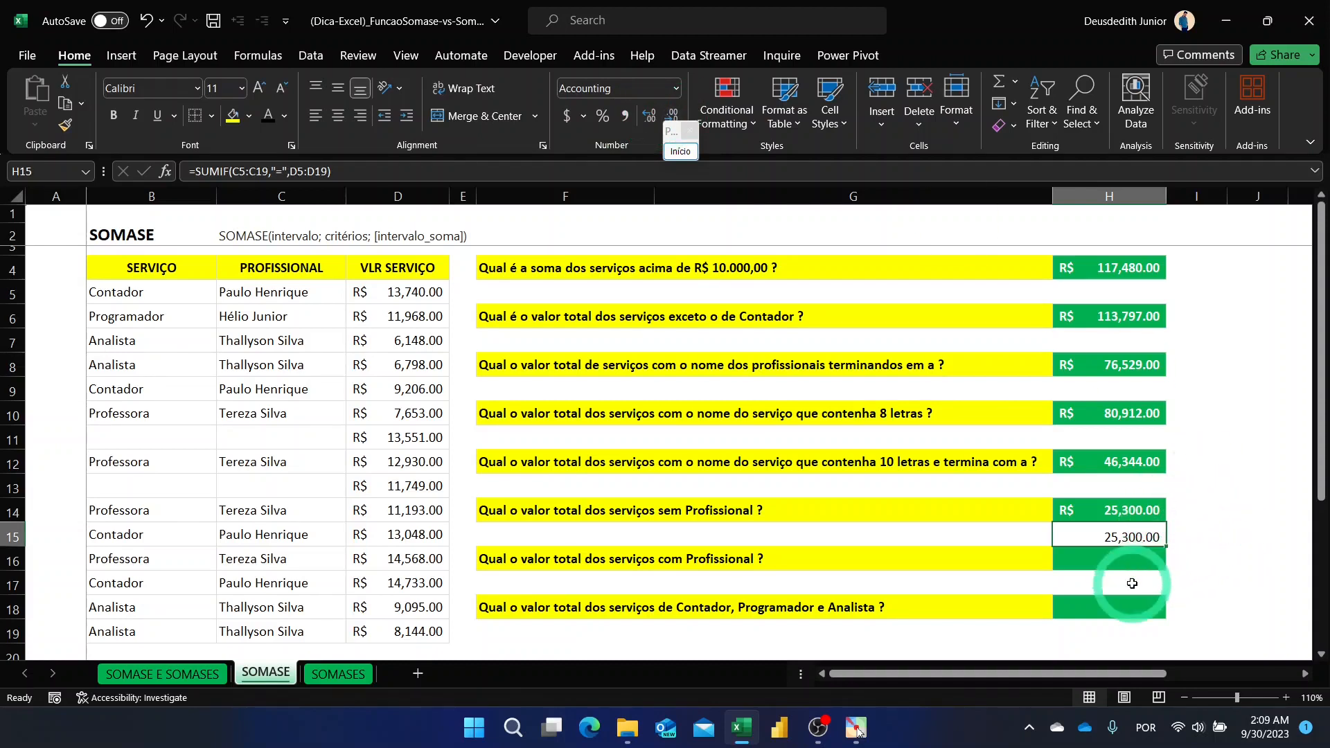
- Enter =SUMIF(B5:B19,"<>",D5:D19) in H16 to total the services that have a professional
left_click(1129, 561)
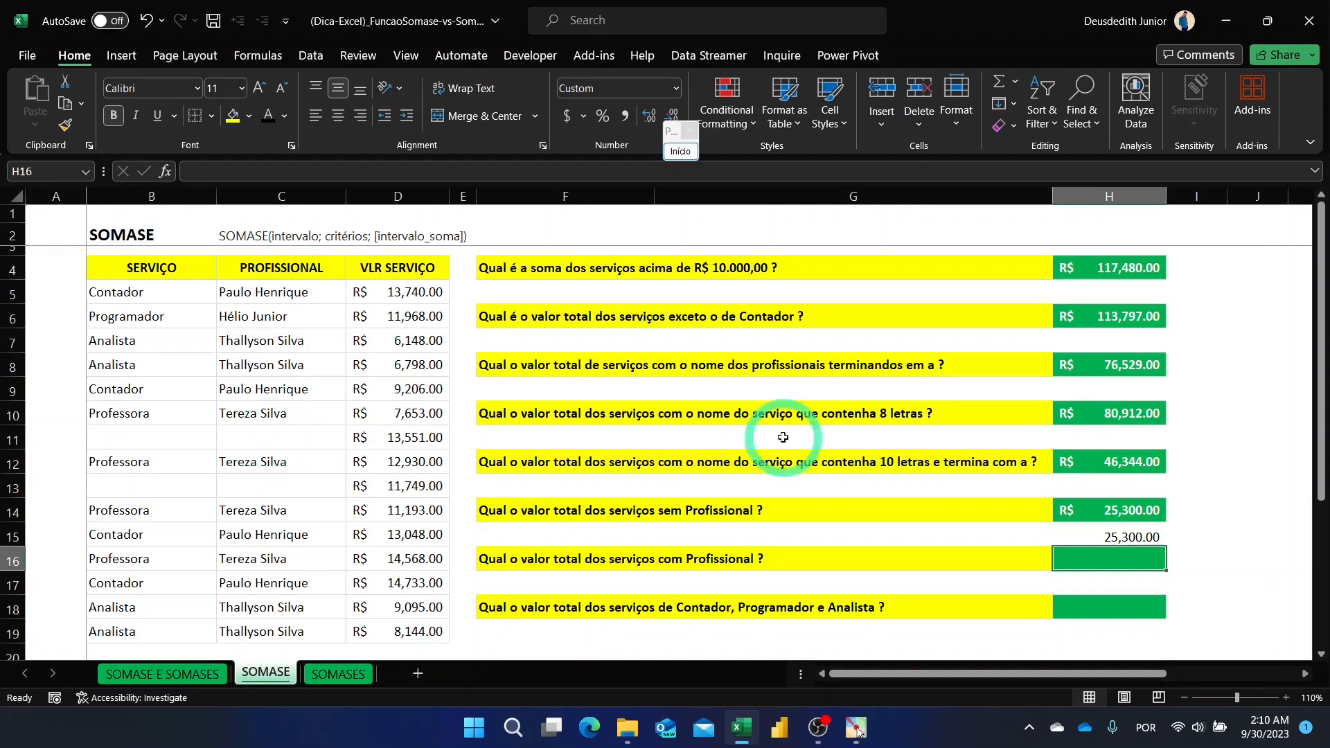
type("=")
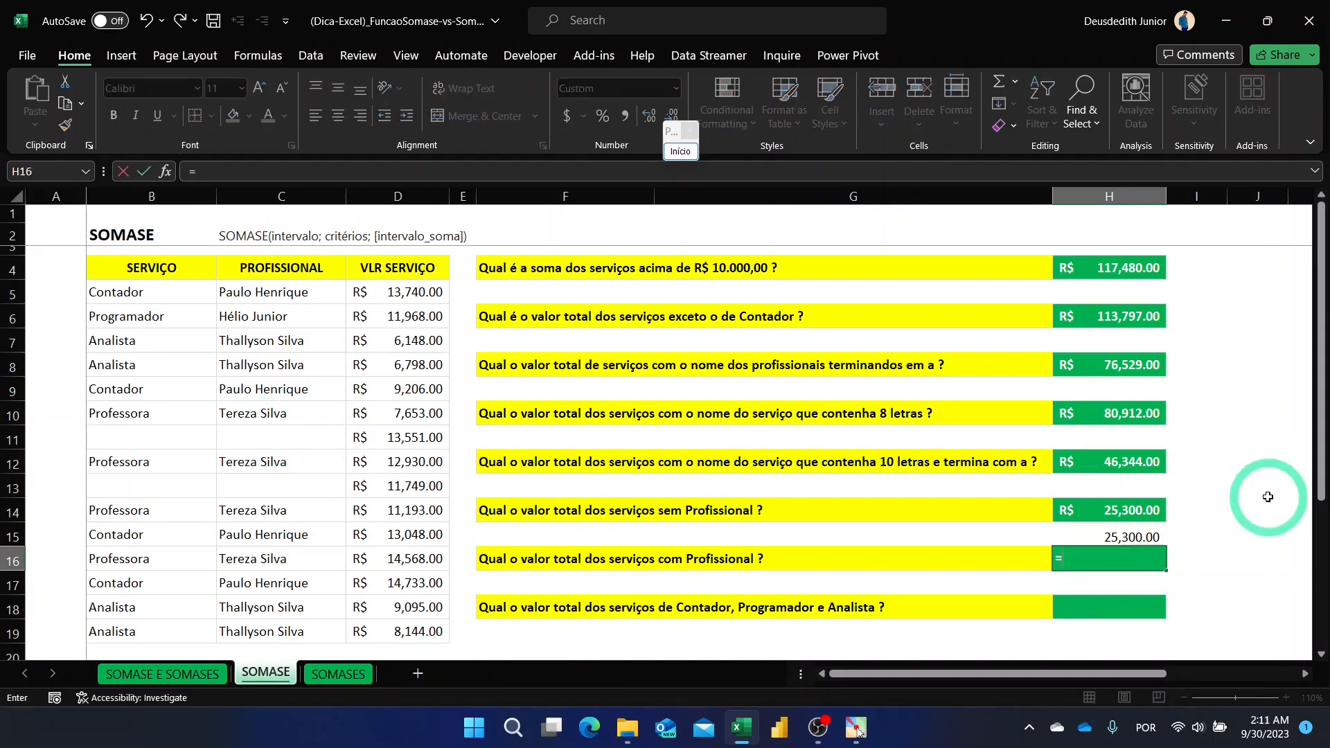
type("sumif")
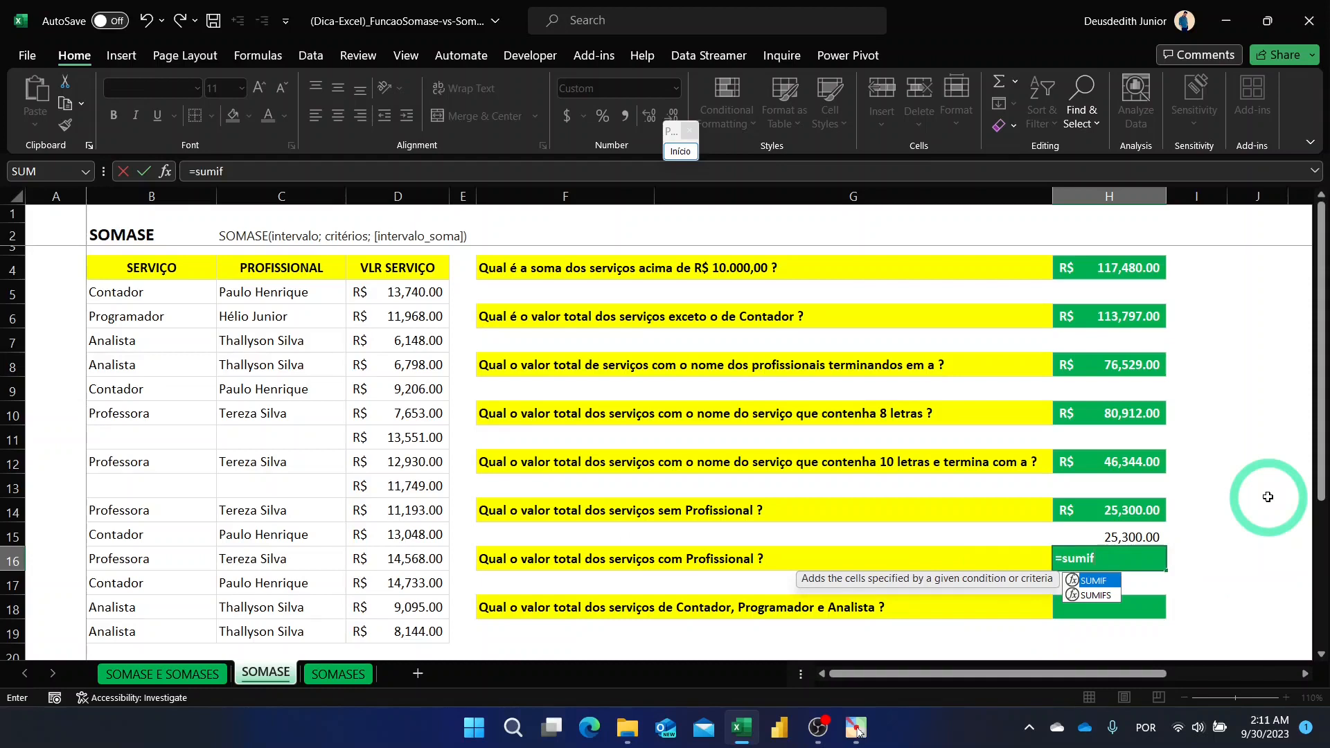
key("Tab")
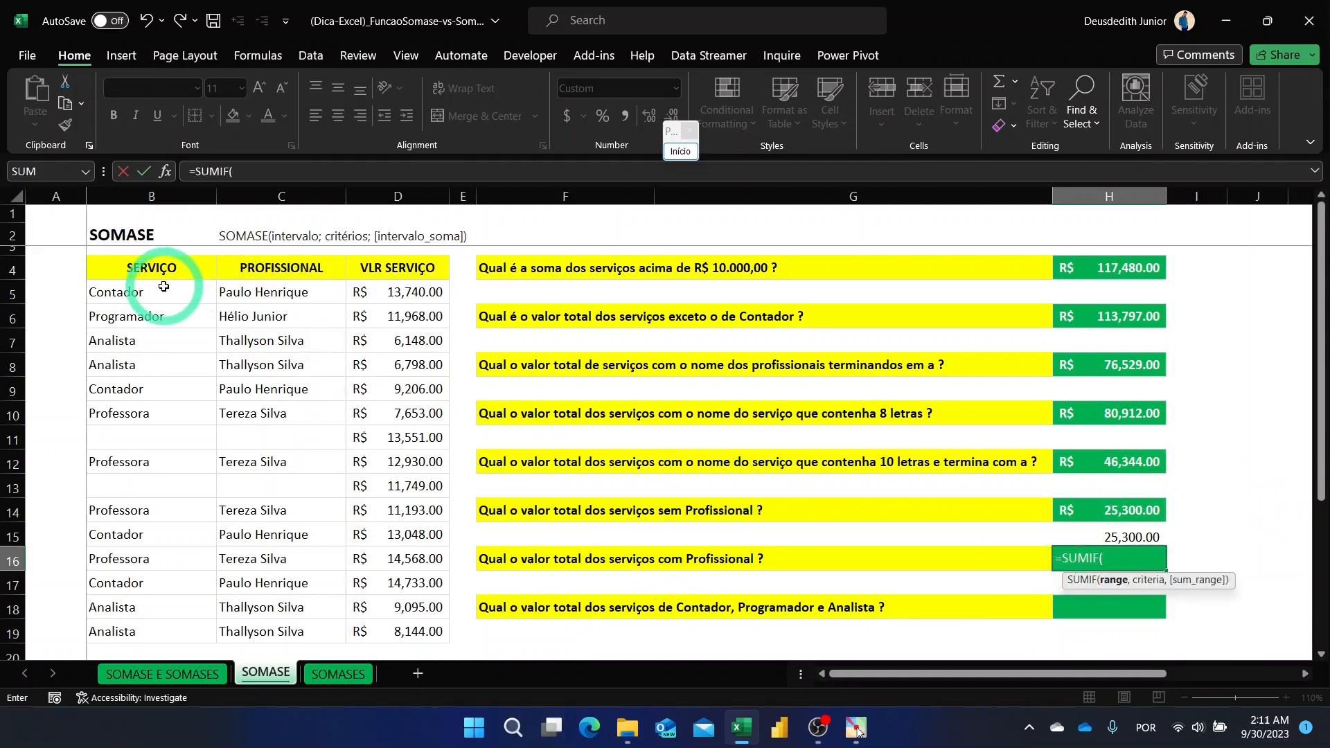
left_click_drag(163, 286, 163, 626)
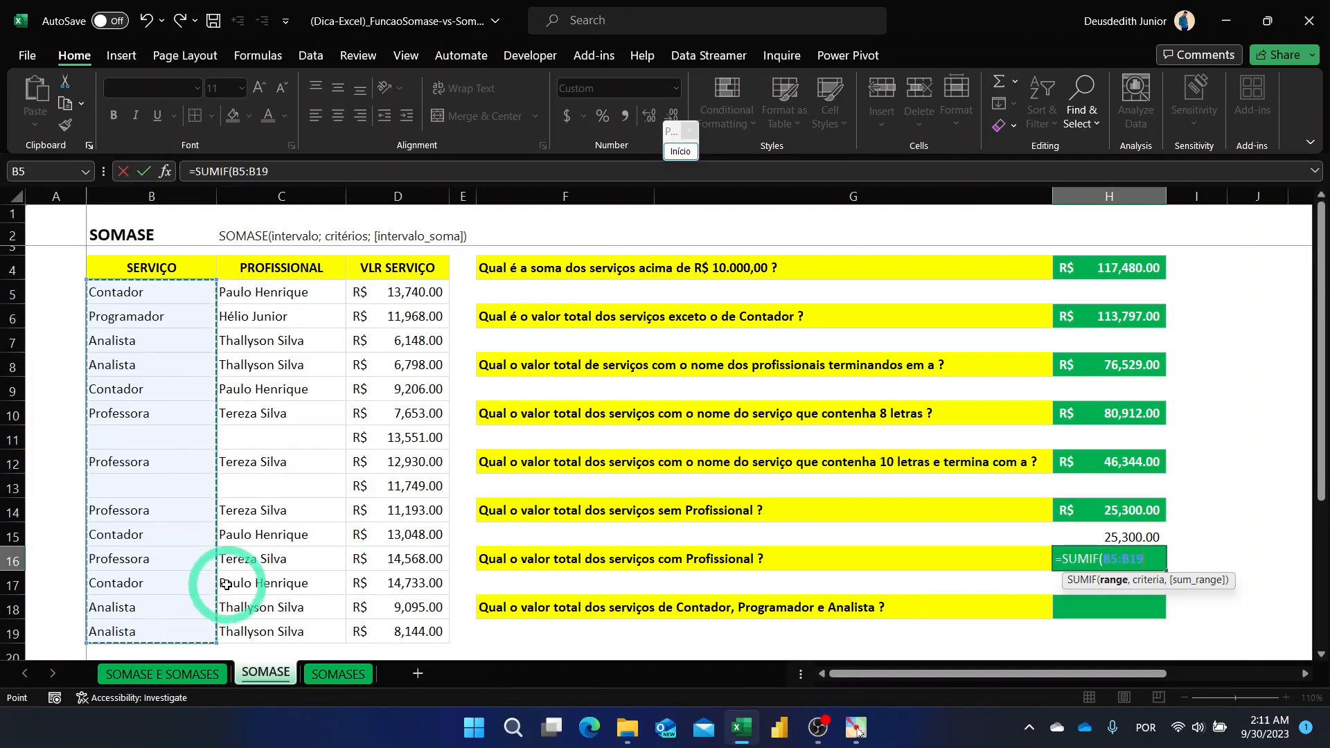
type(",\"<>\",")
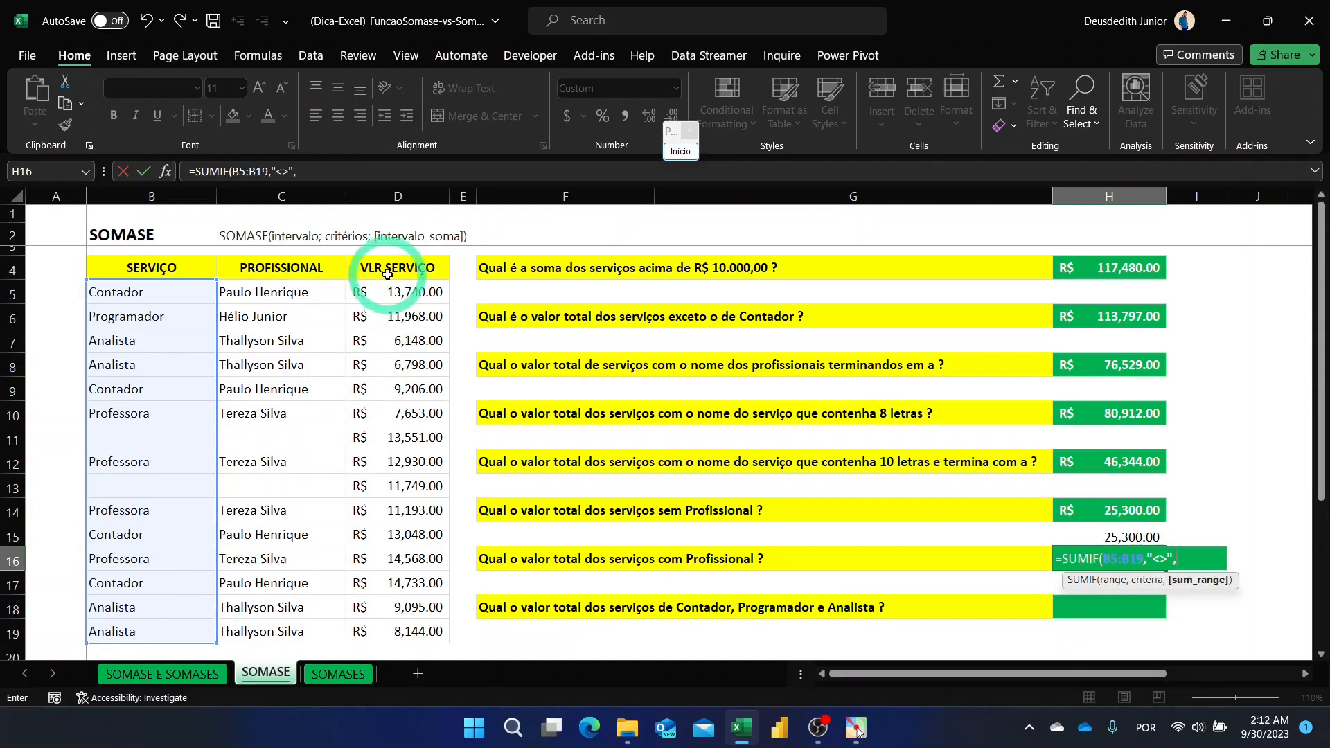
left_click_drag(399, 290, 422, 631)
type(")")
key("Return")
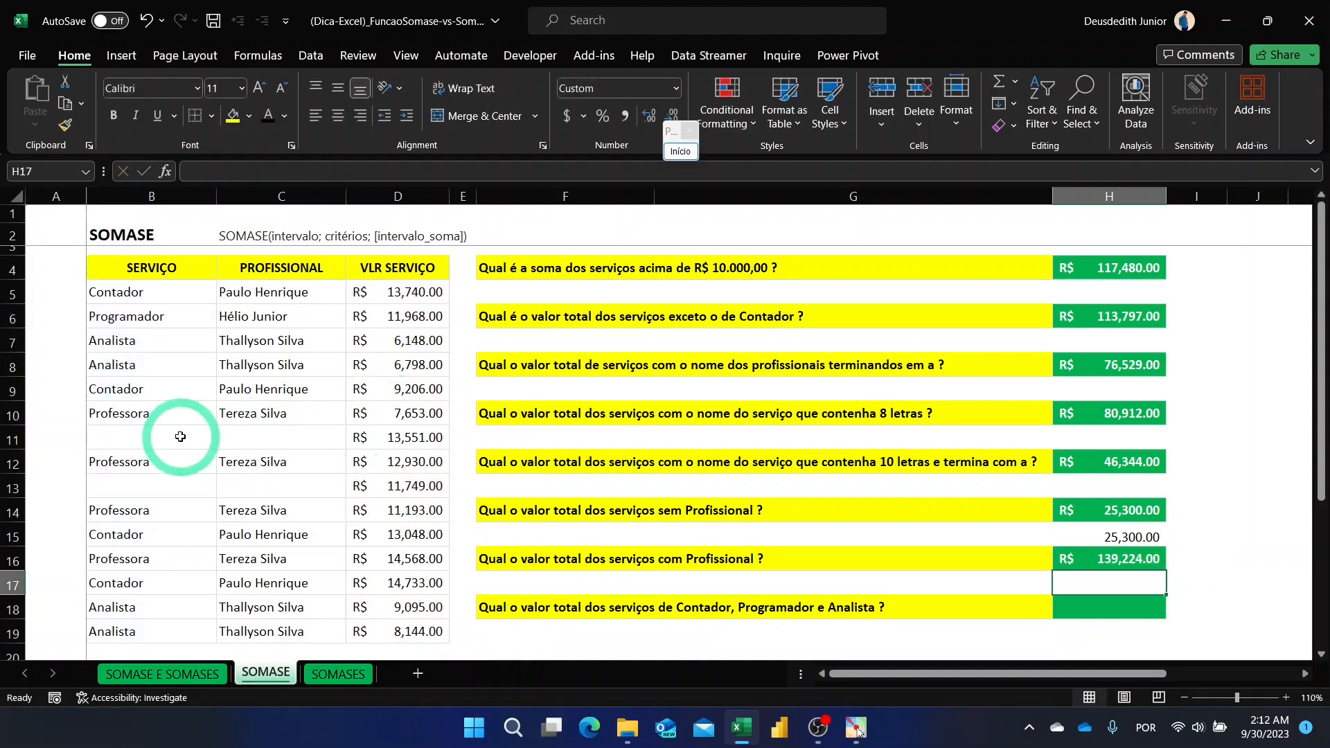
- Verify the H16 total by selecting D5:D10, D12 and D14:D19 together
left_click_drag(386, 419, 397, 299)
left_click(405, 461, "ctrl")
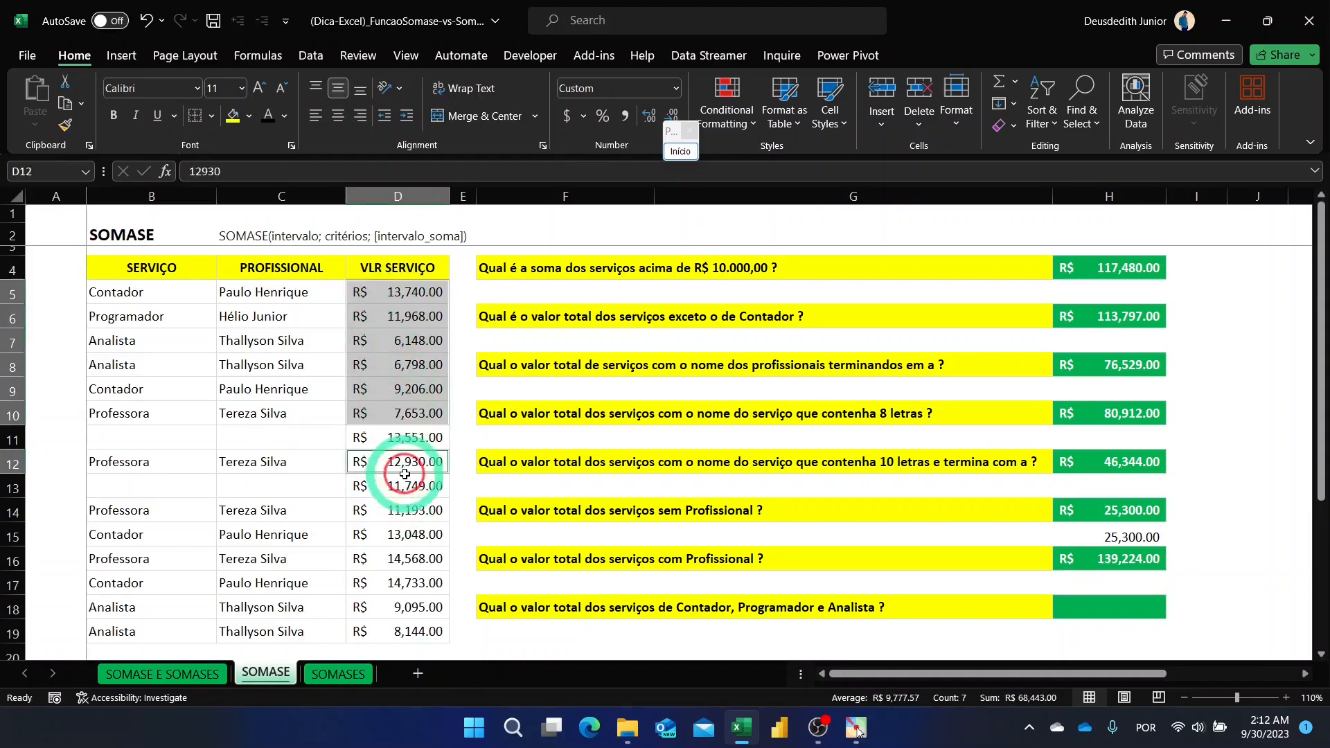
left_click_drag(413, 624, 414, 513, "ctrl")
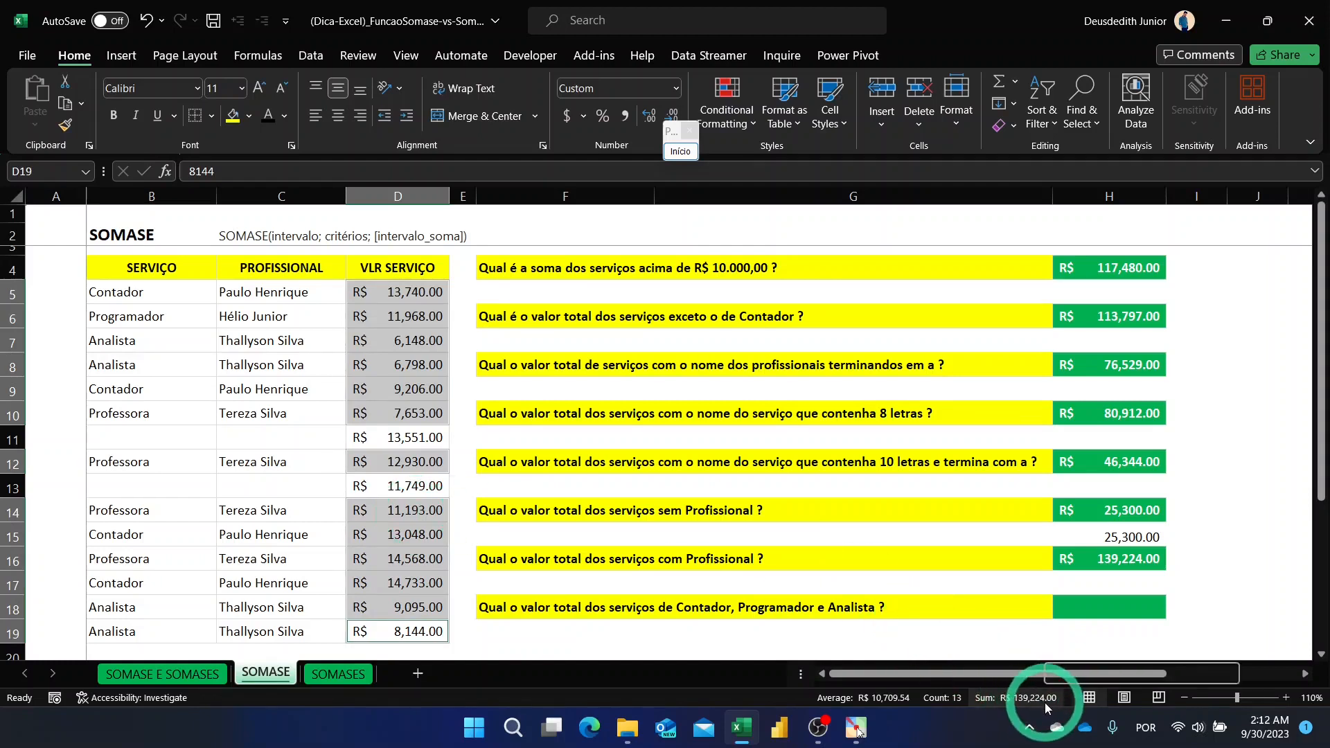
- Begin a SUMIF formula in H18 with the service column B5:B19 as its range
left_click(1098, 607)
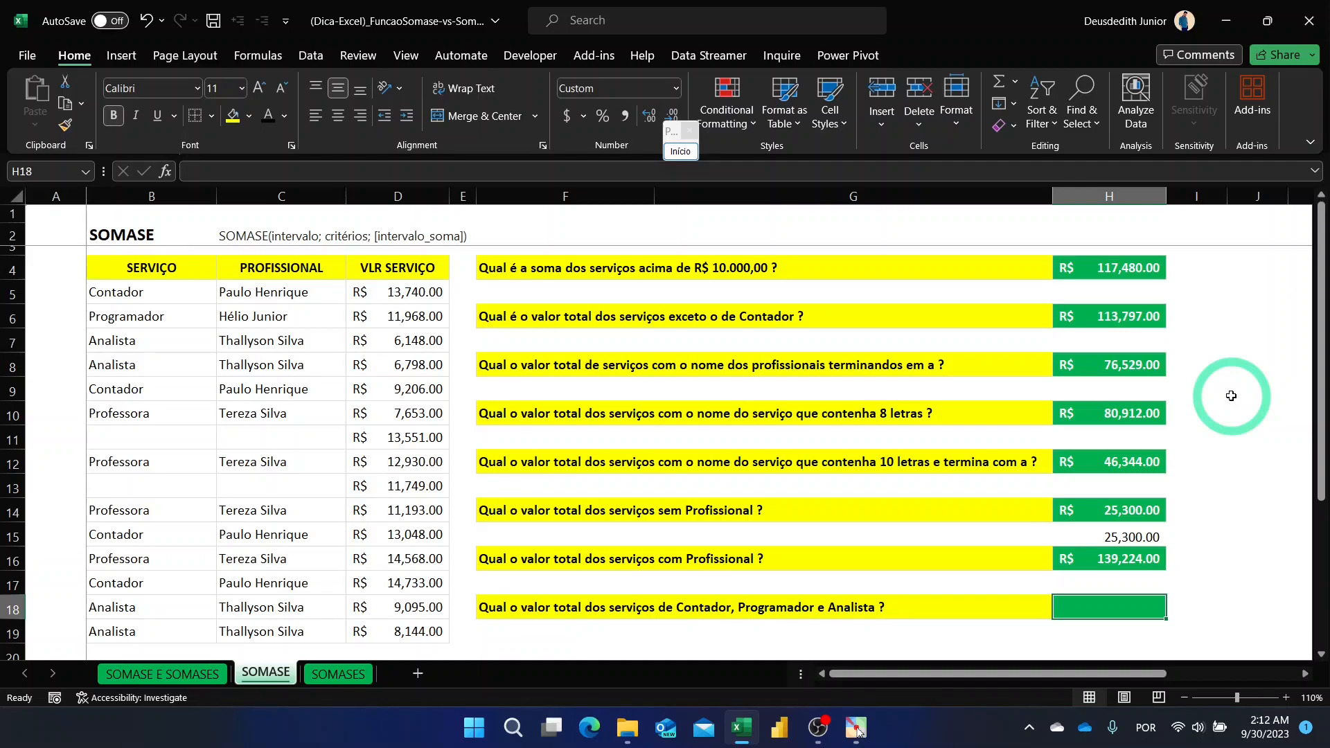
scroll(1231, 395, "down", 1)
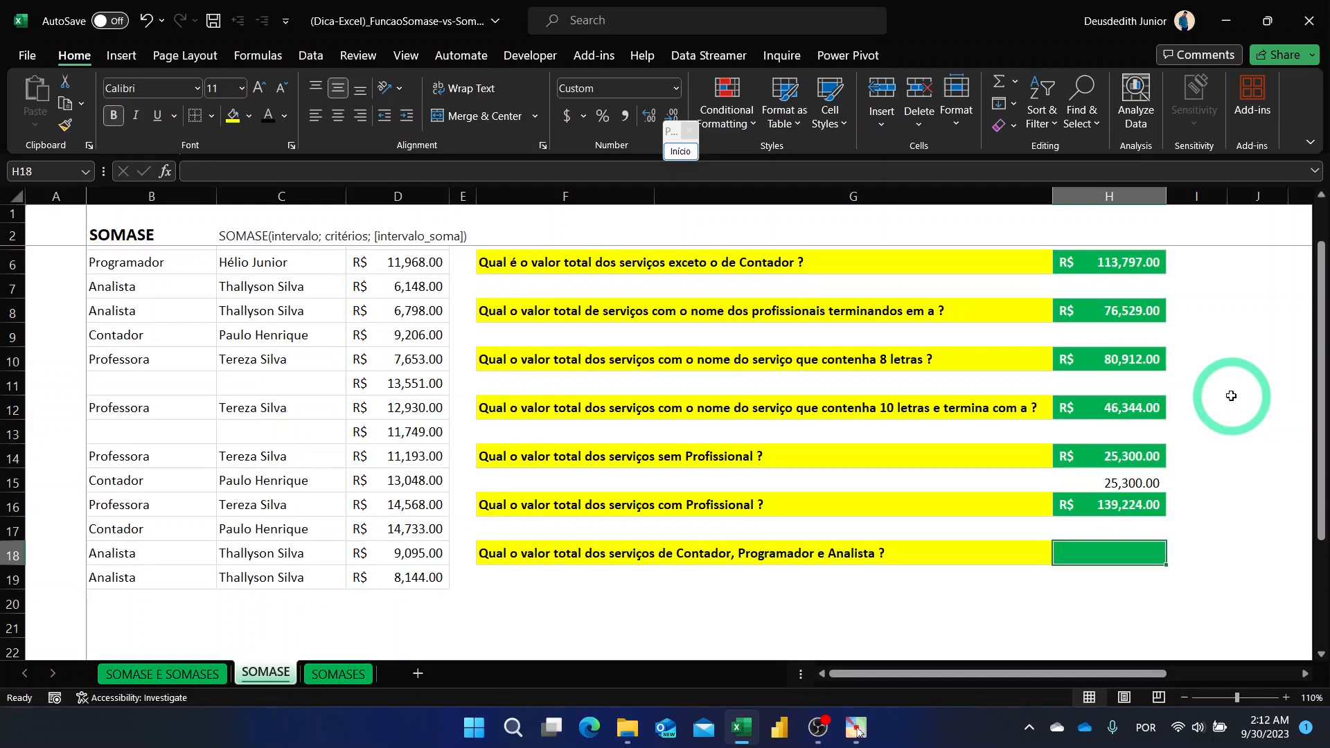
type("=")
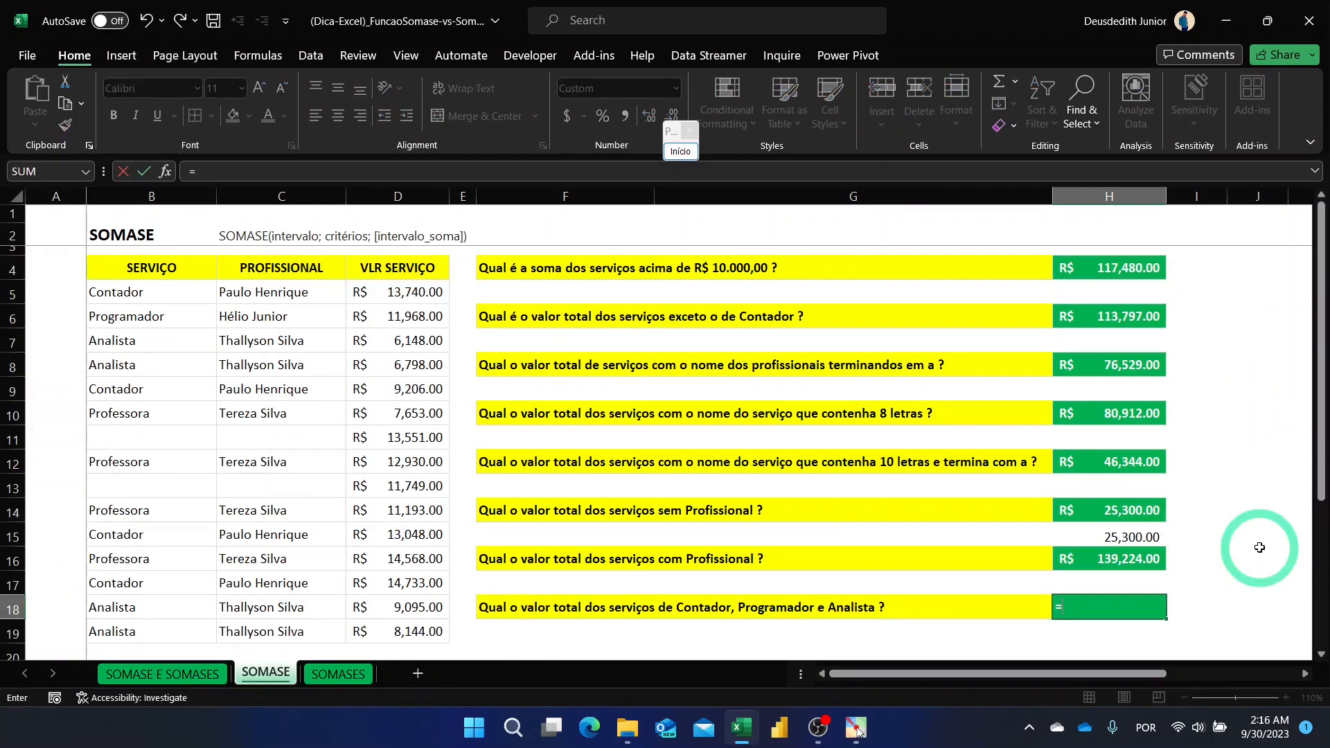
type("sum")
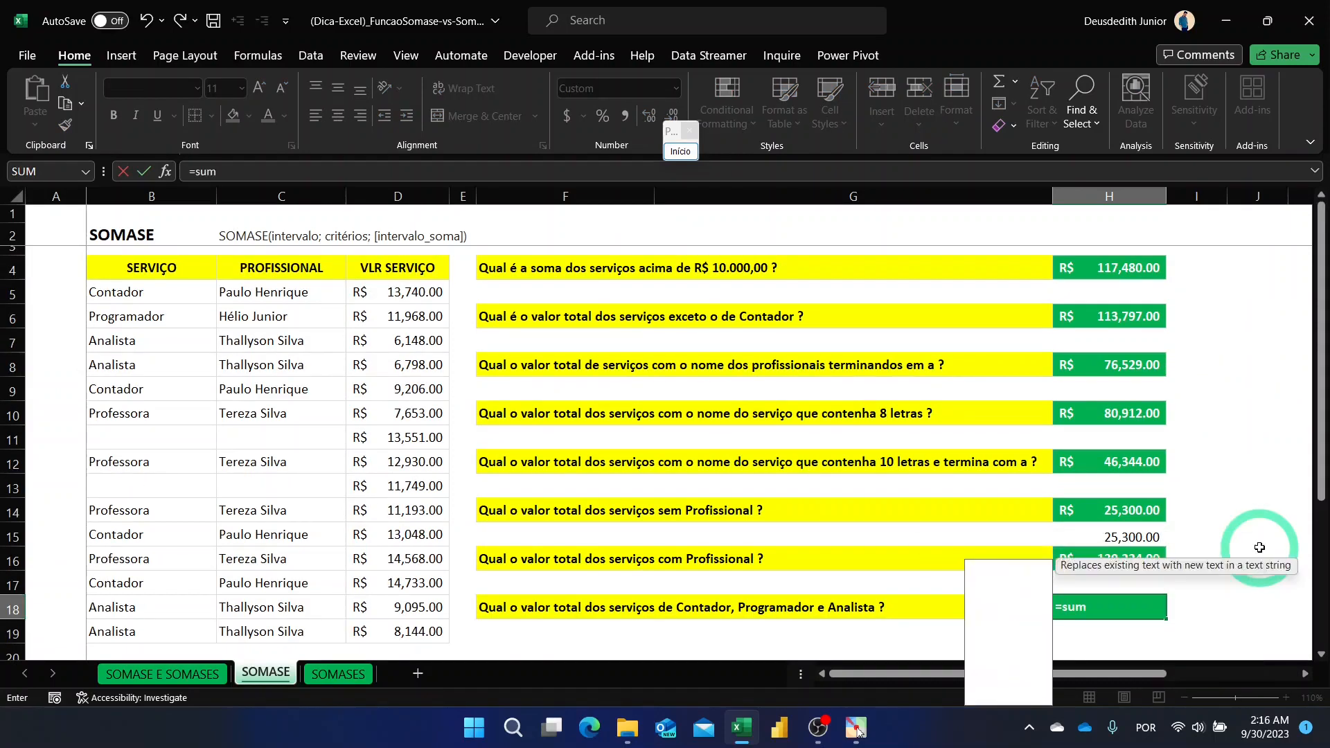
type("if")
key("Tab")
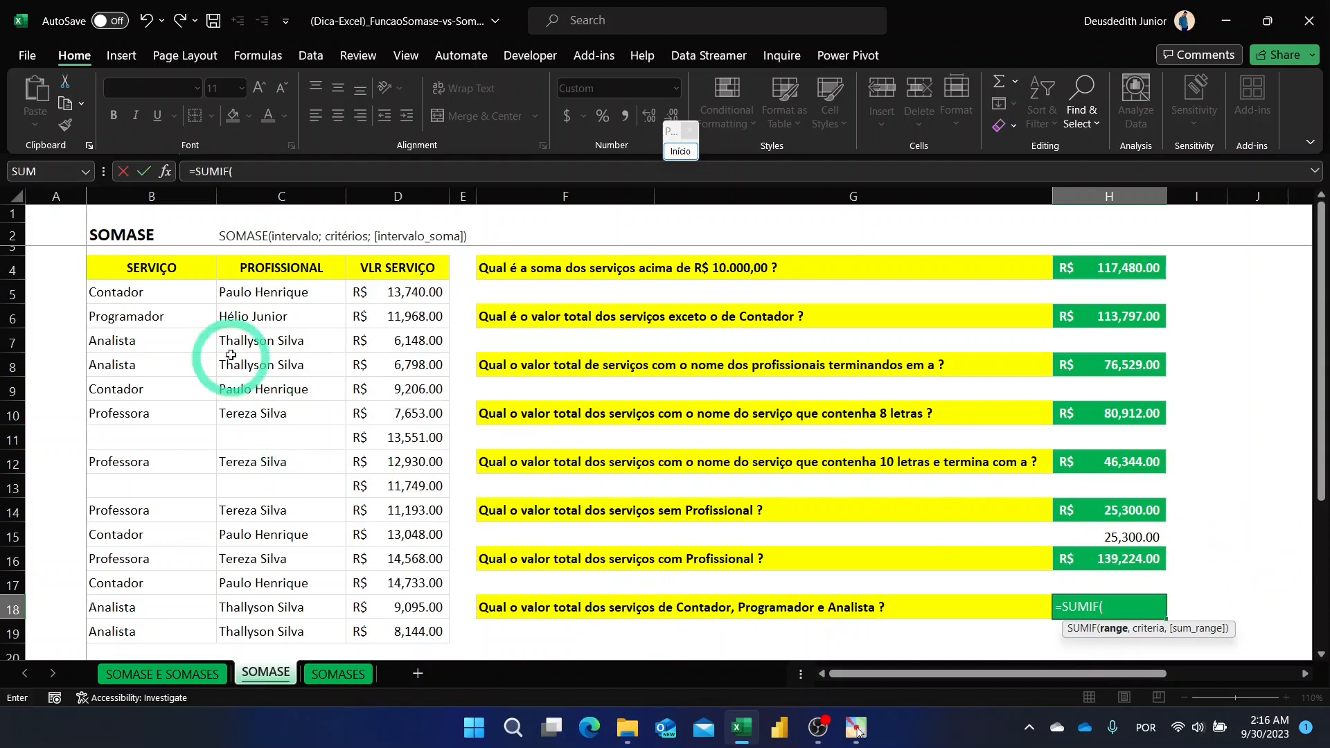
left_click_drag(139, 291, 158, 561)
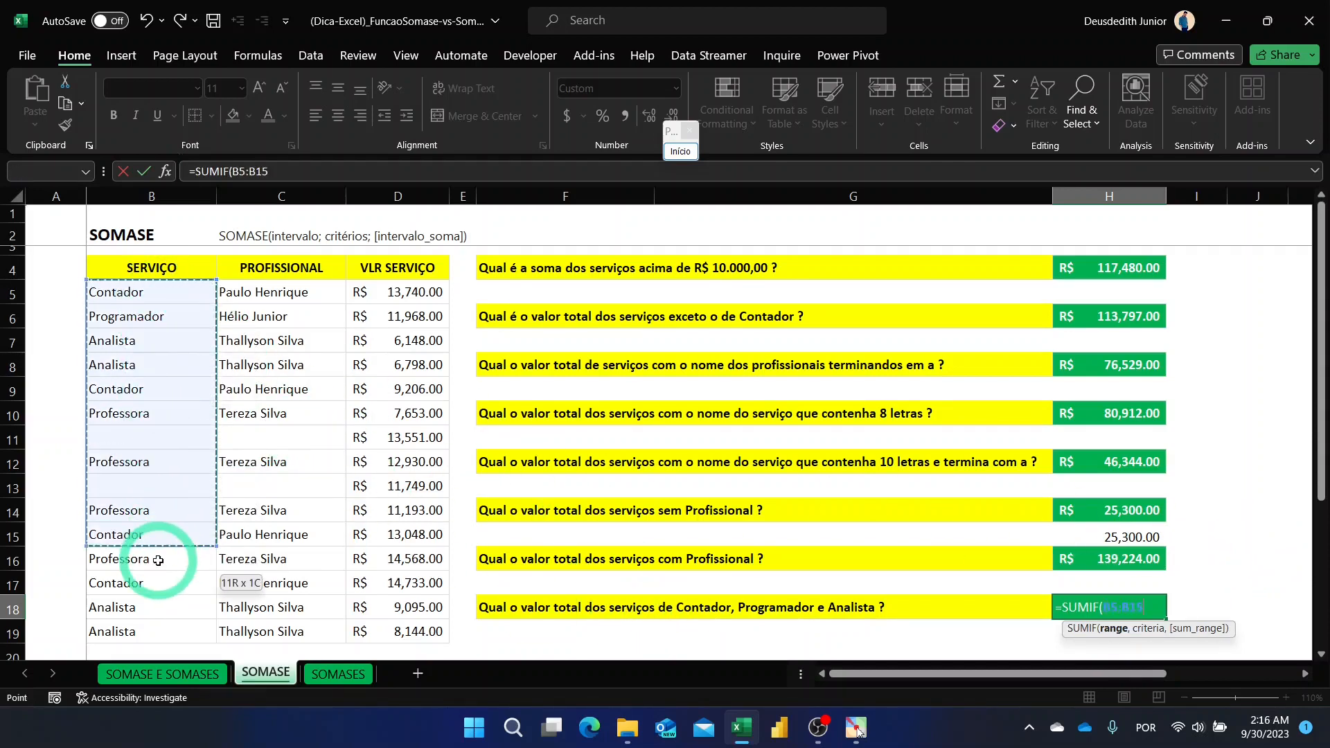
left_click_drag(173, 621, 175, 618)
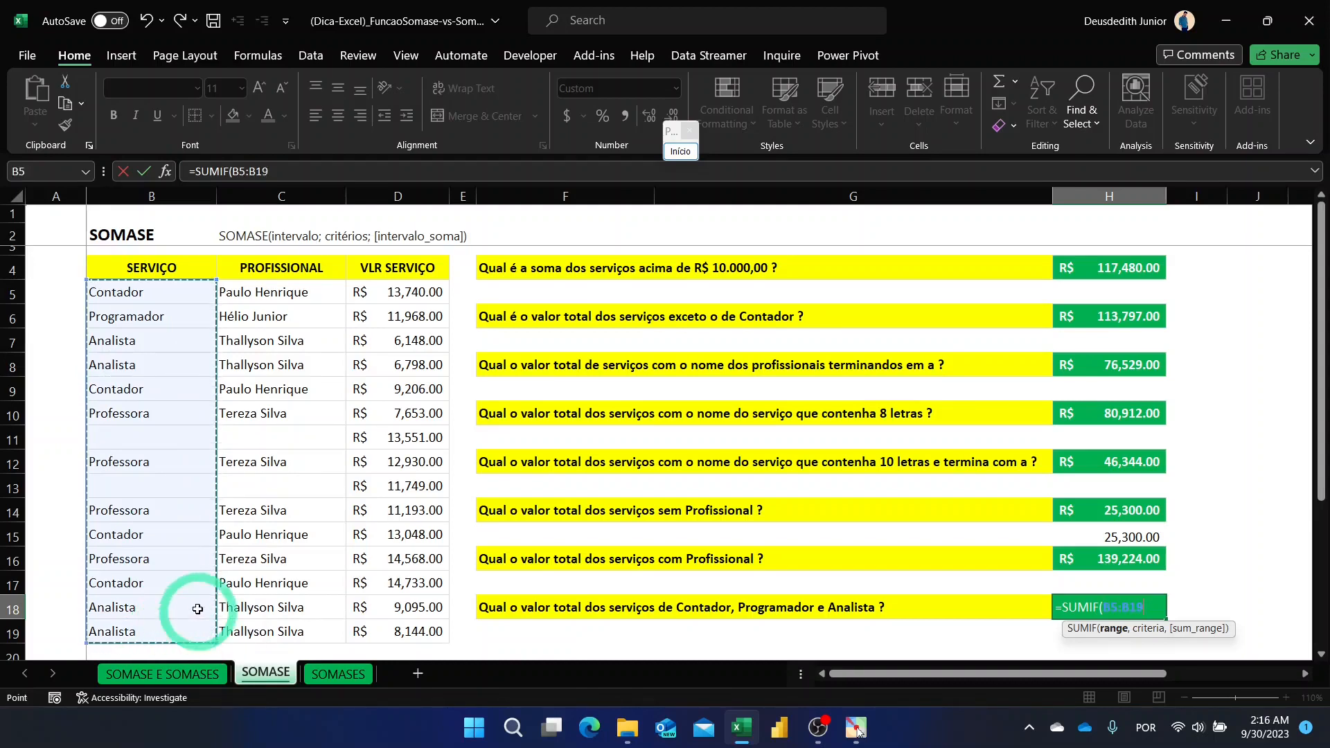
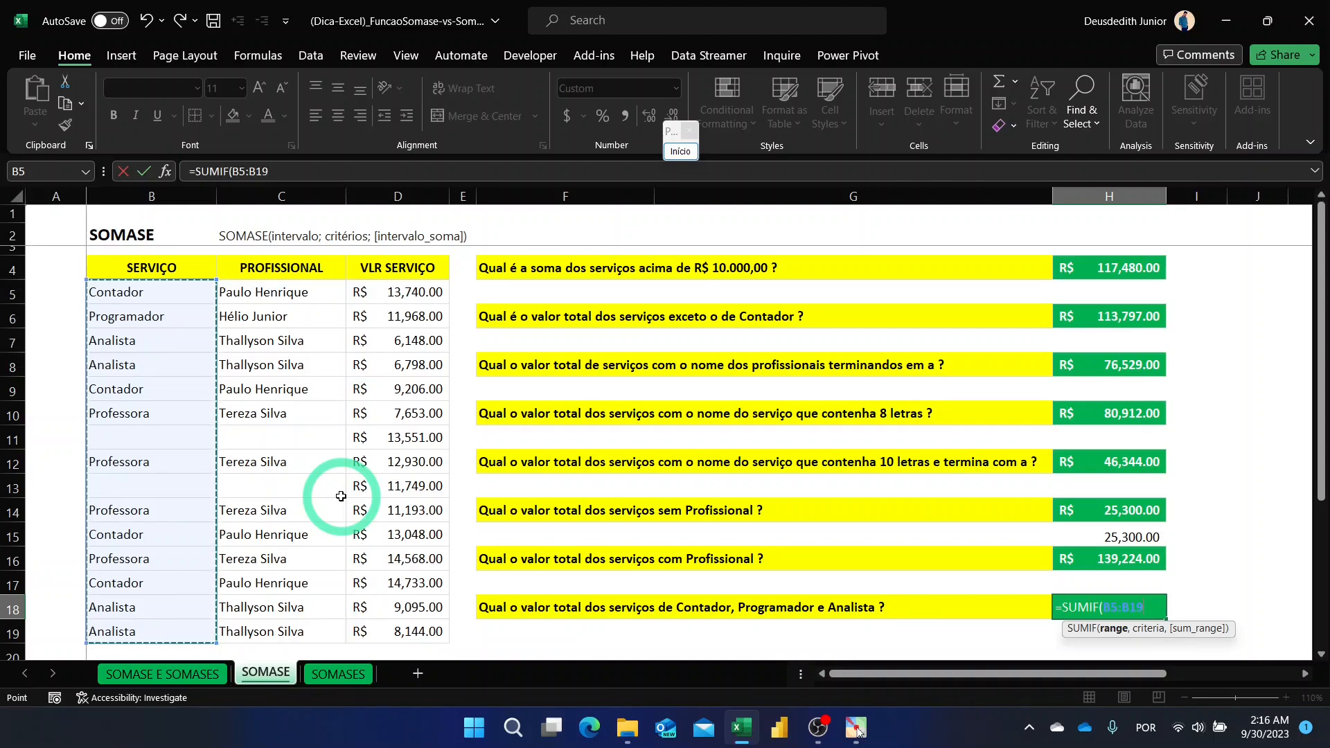
- Add the array criteria {"Contador","Programador","Analista"} to the SUMIF formula in H18
type(",")
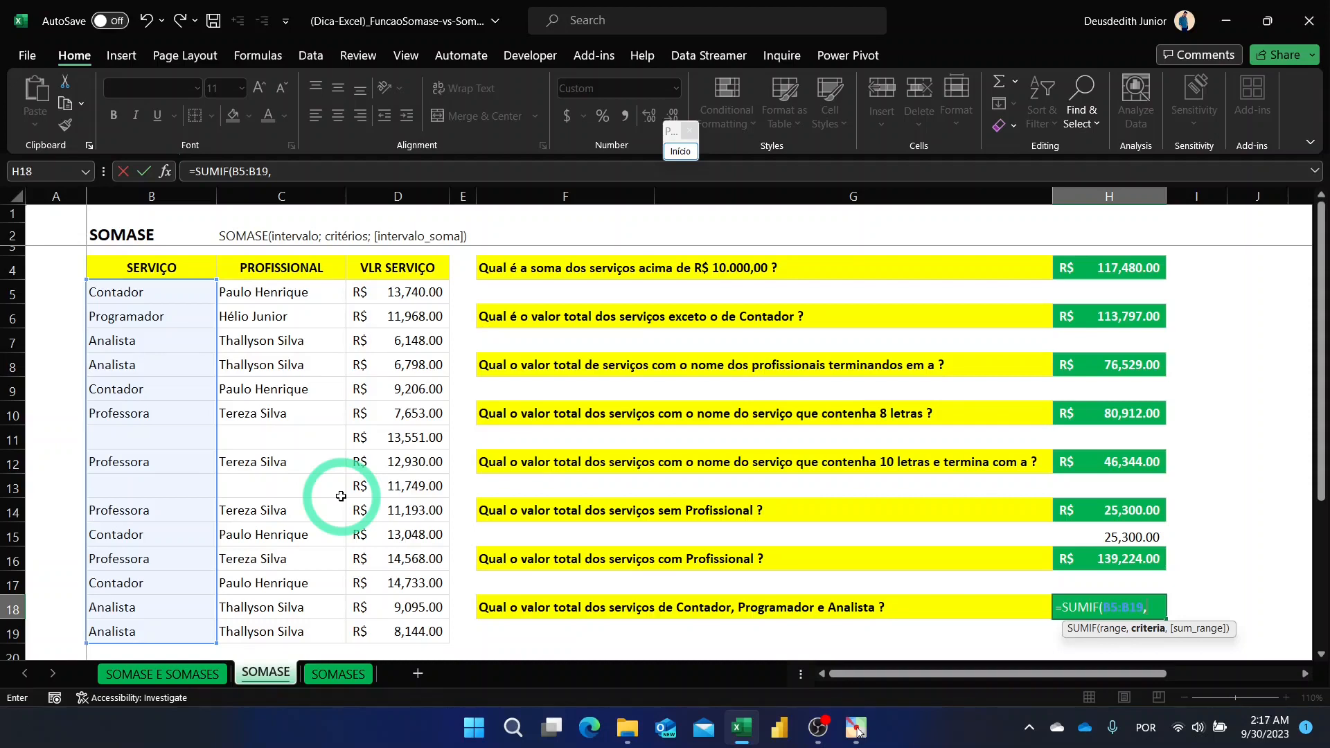
type("{")
type("\"Conta")
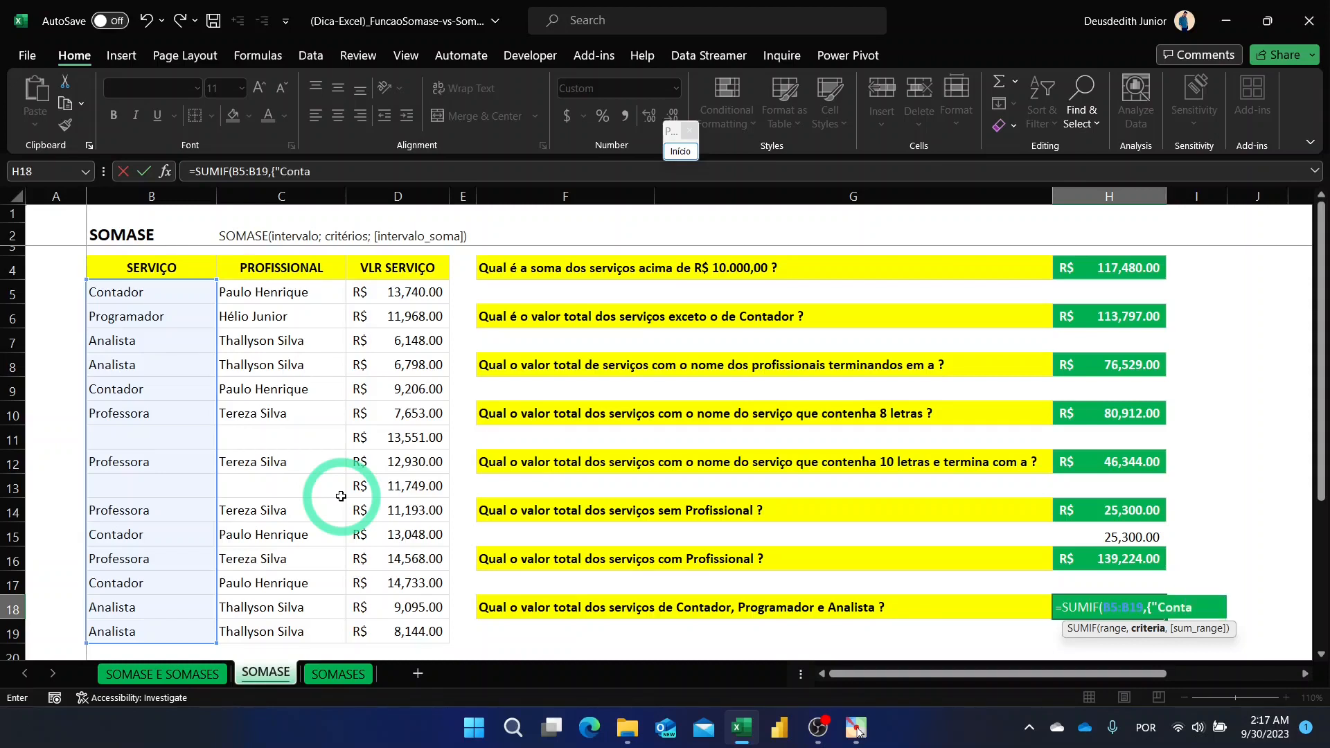
type("dor")
type("\",Pro")
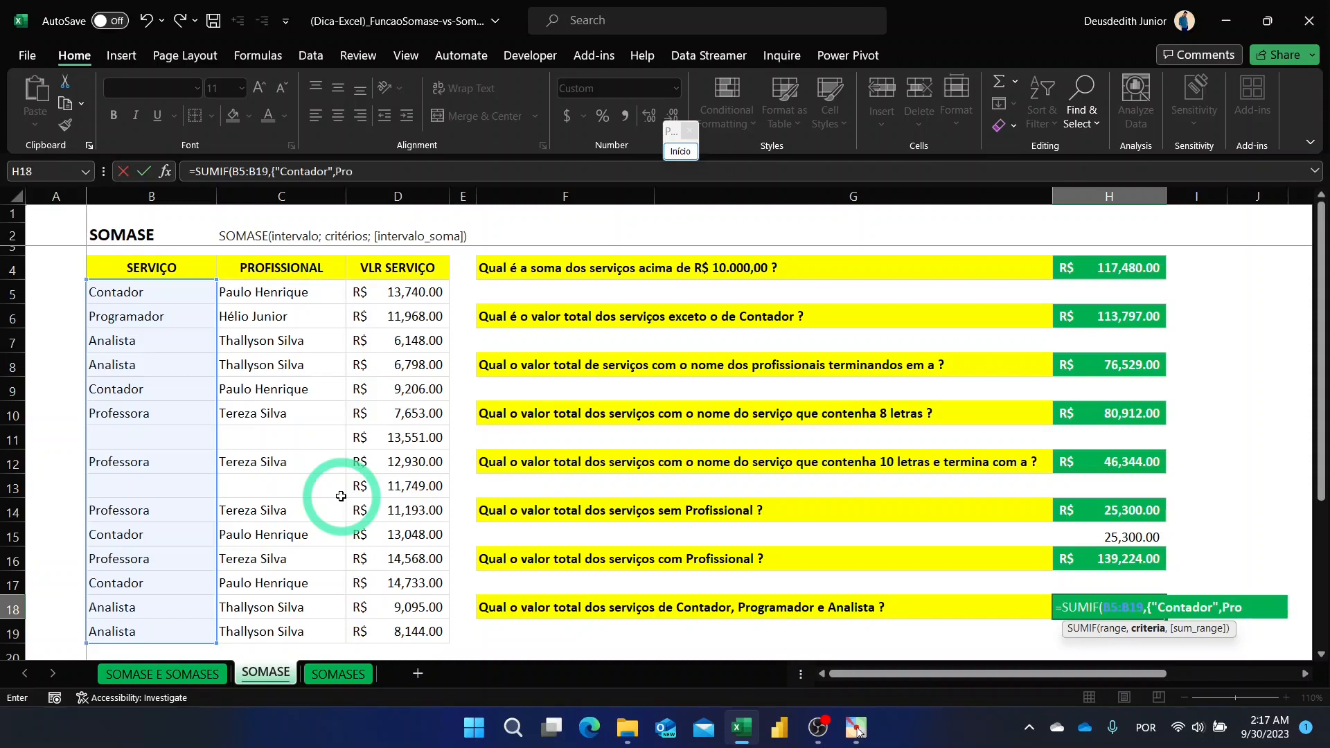
type("gramador")
key("BackSpace")
key("BackSpace")
key("BackSpace")
key("BackSpace")
key("BackSpace")
key("BackSpace")
key("BackSpace")
key("BackSpace")
key("BackSpace")
key("BackSpace")
key("BackSpace")
type("Programador")
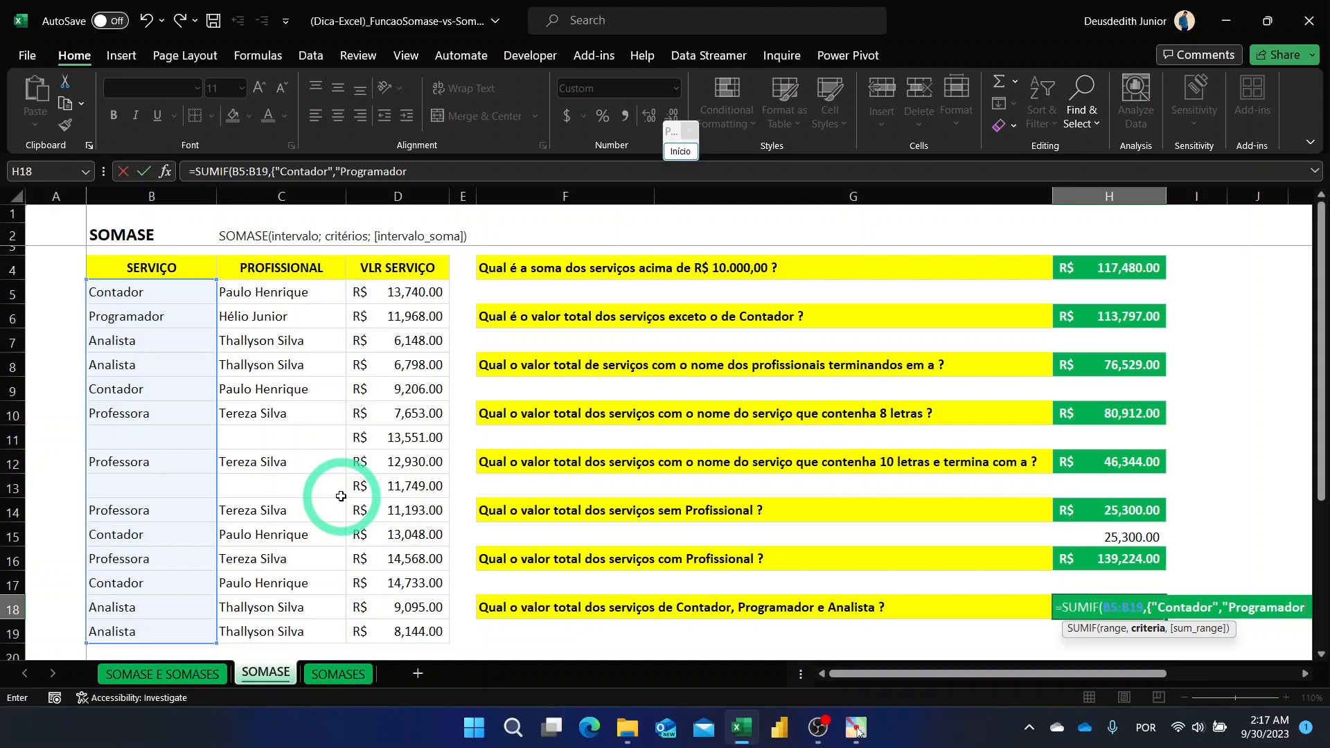
type("\",")
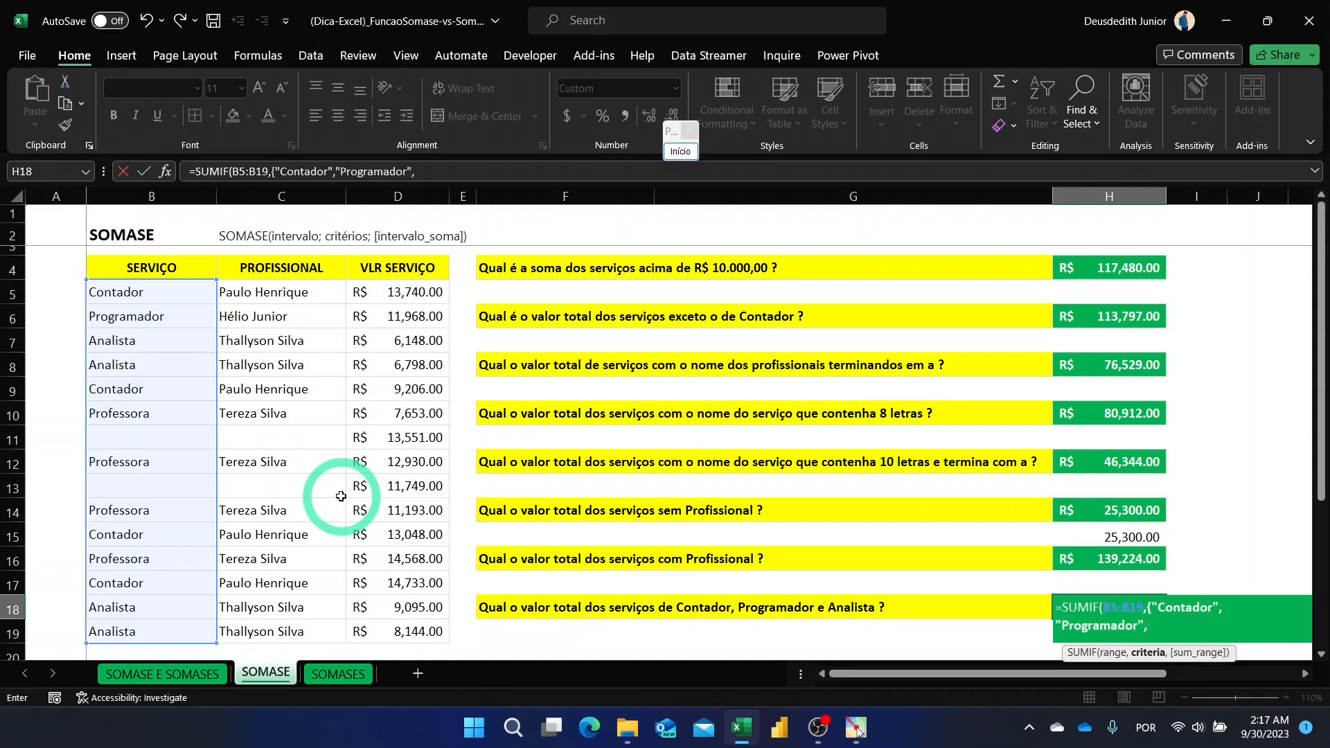
type("\"Analista")
type("\"},")
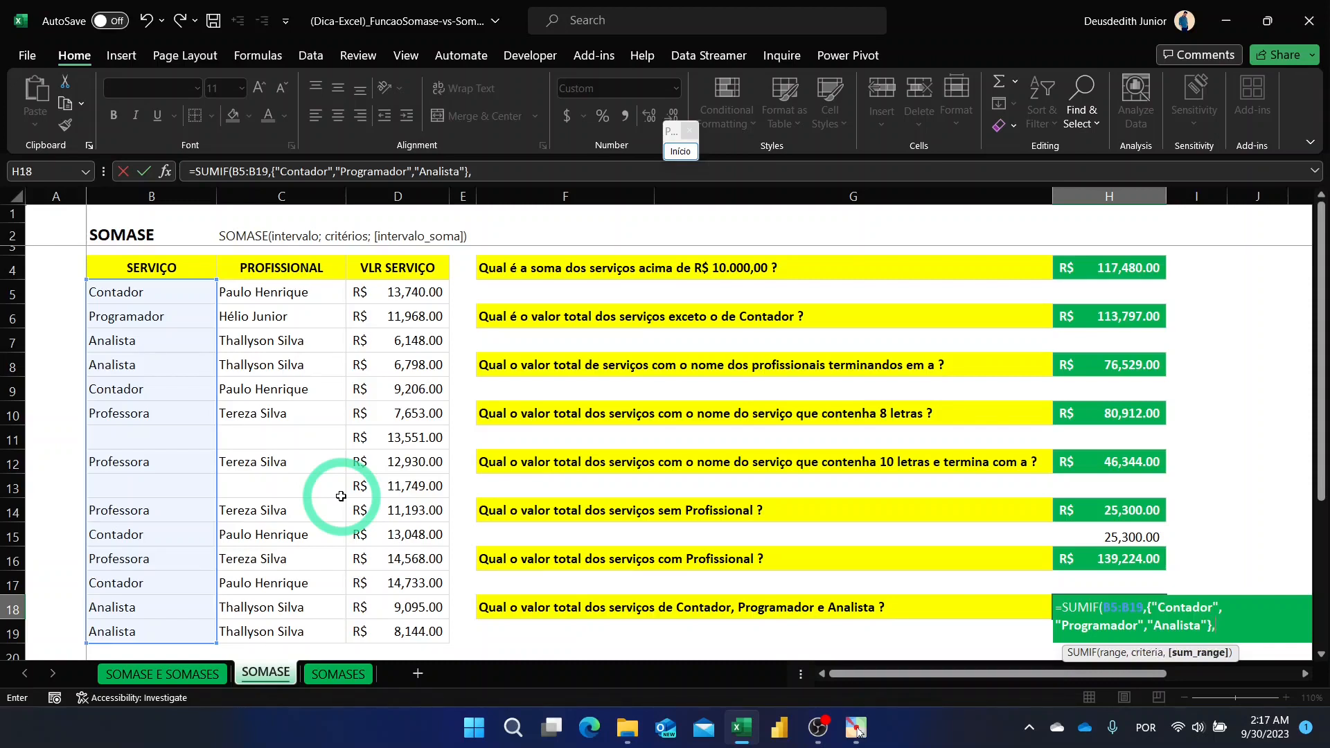
- Complete the H18 SUMIF formula with the service values D5:D19 as the sum range and enter it
left_click(394, 293)
left_click_drag(395, 293, 428, 620)
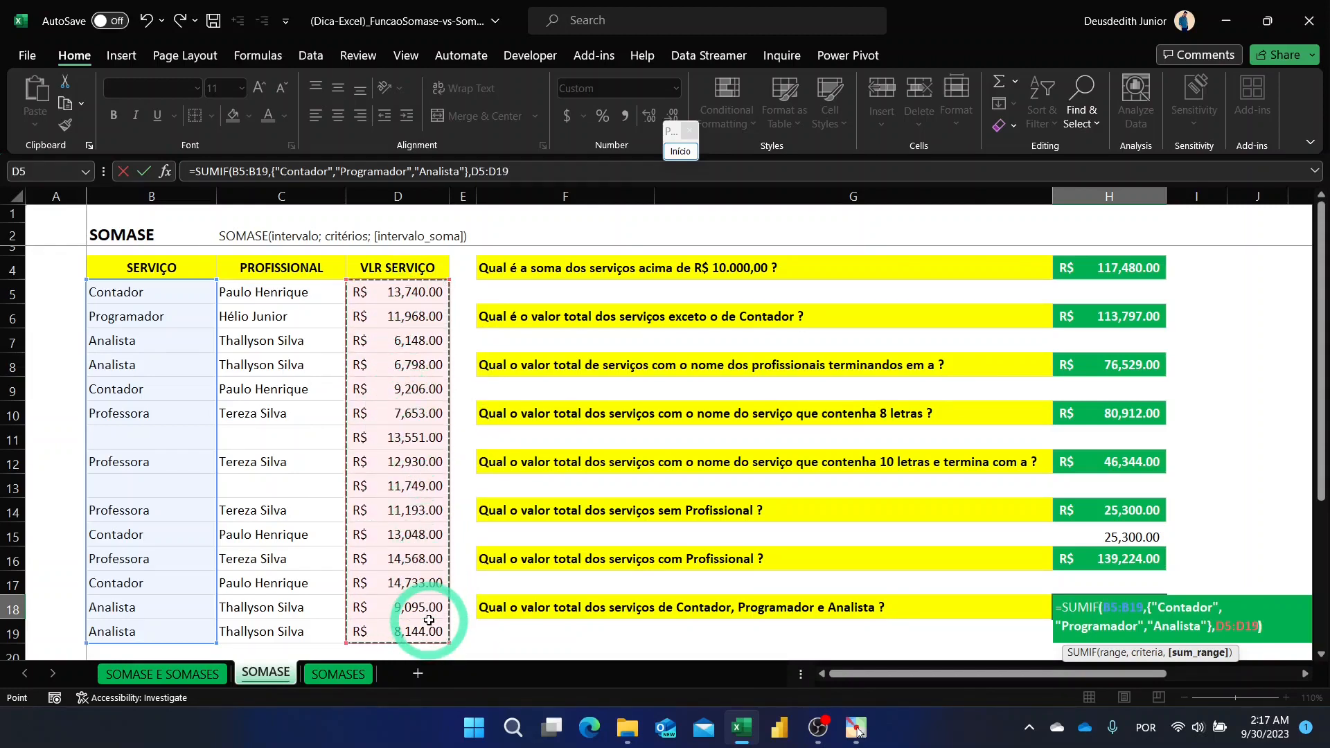
type(")")
scroll(678, 510, "down", 1)
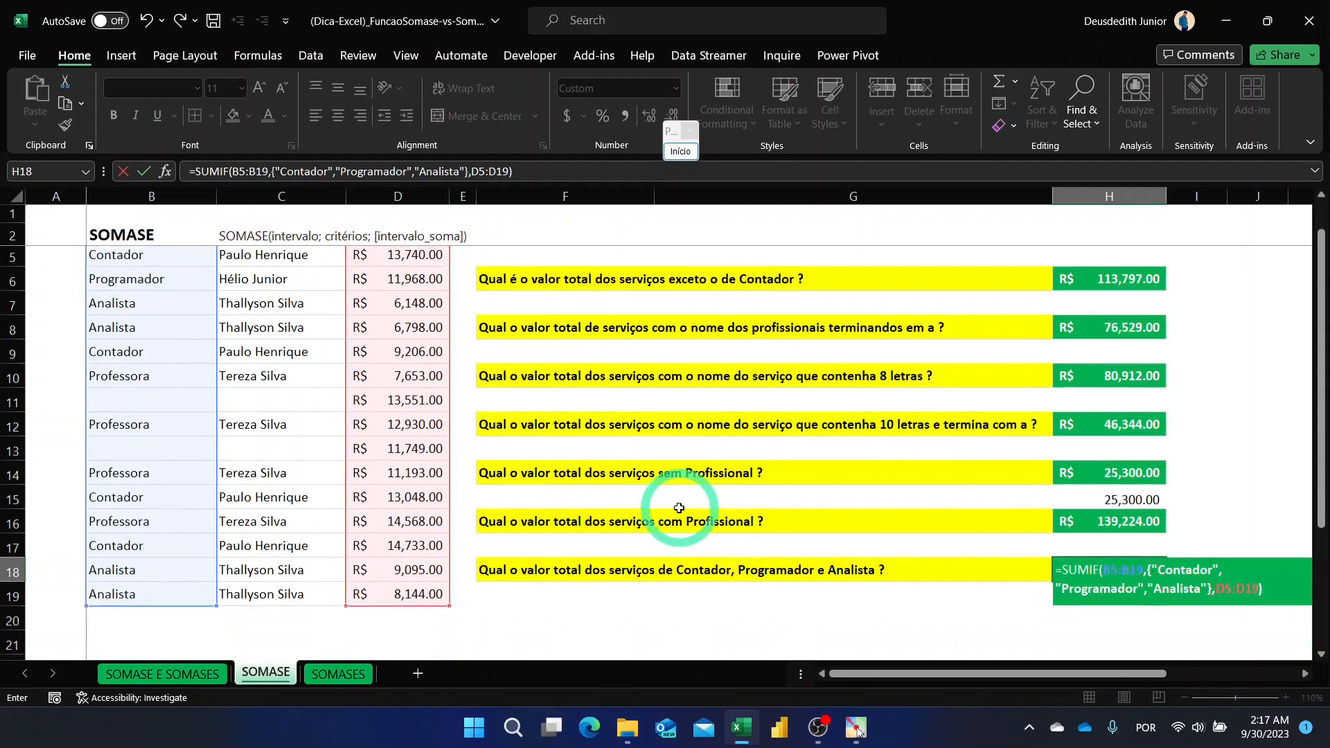
key("Return")
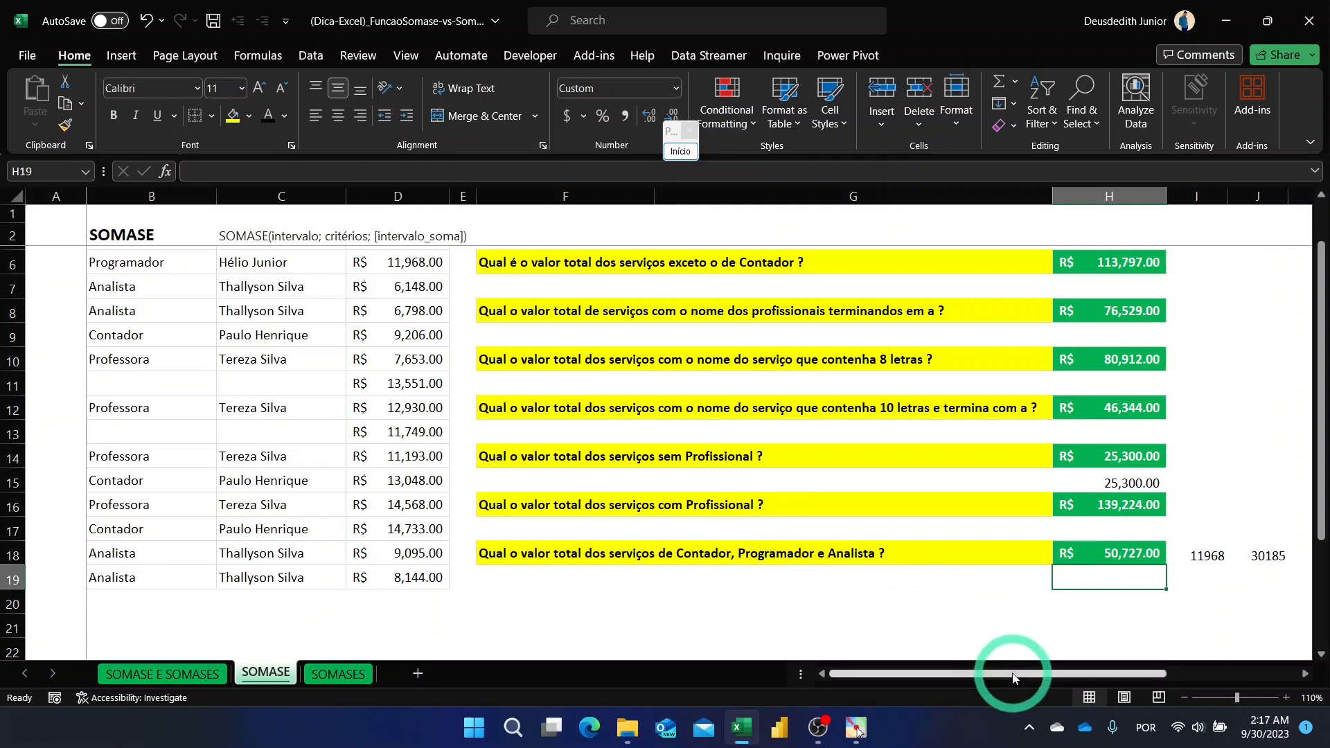
- Examine the results that the array SUMIF returns in H18 and the cells beside it
left_click_drag(1012, 669, 1073, 676)
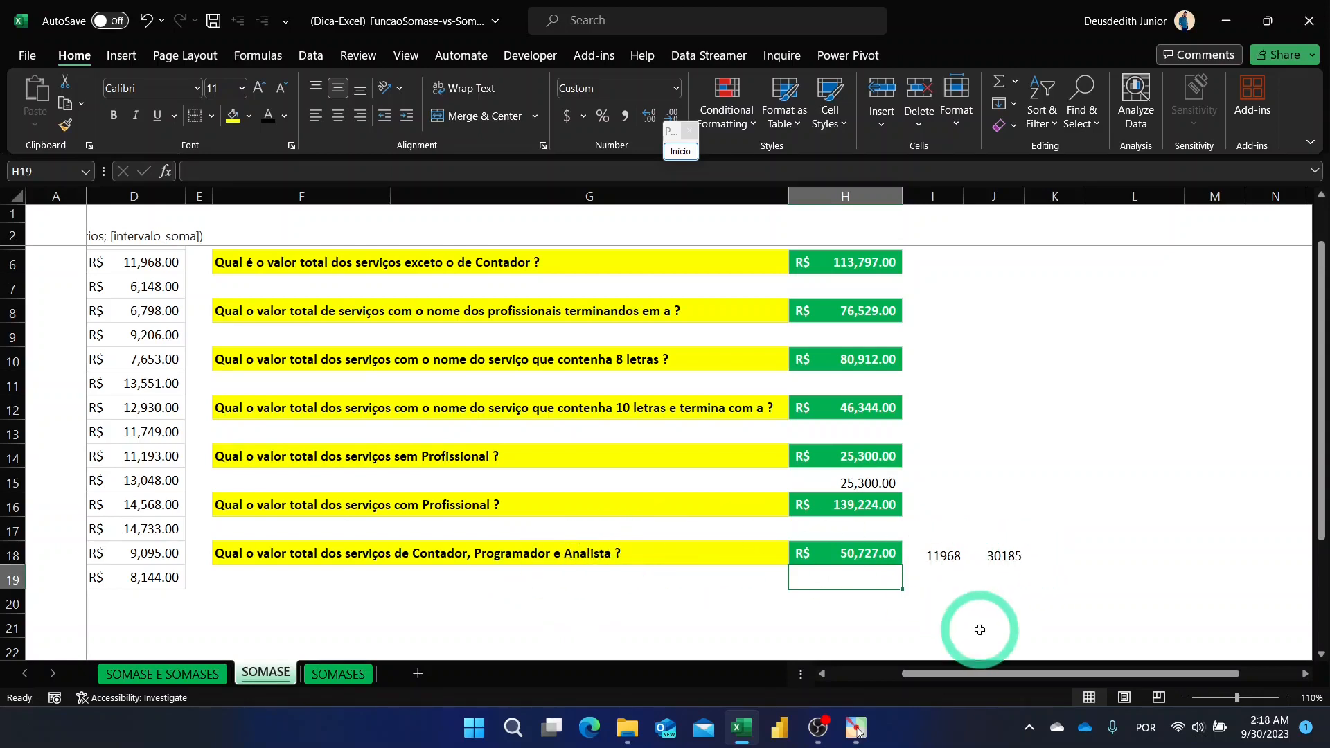
left_click_drag(979, 675, 957, 676)
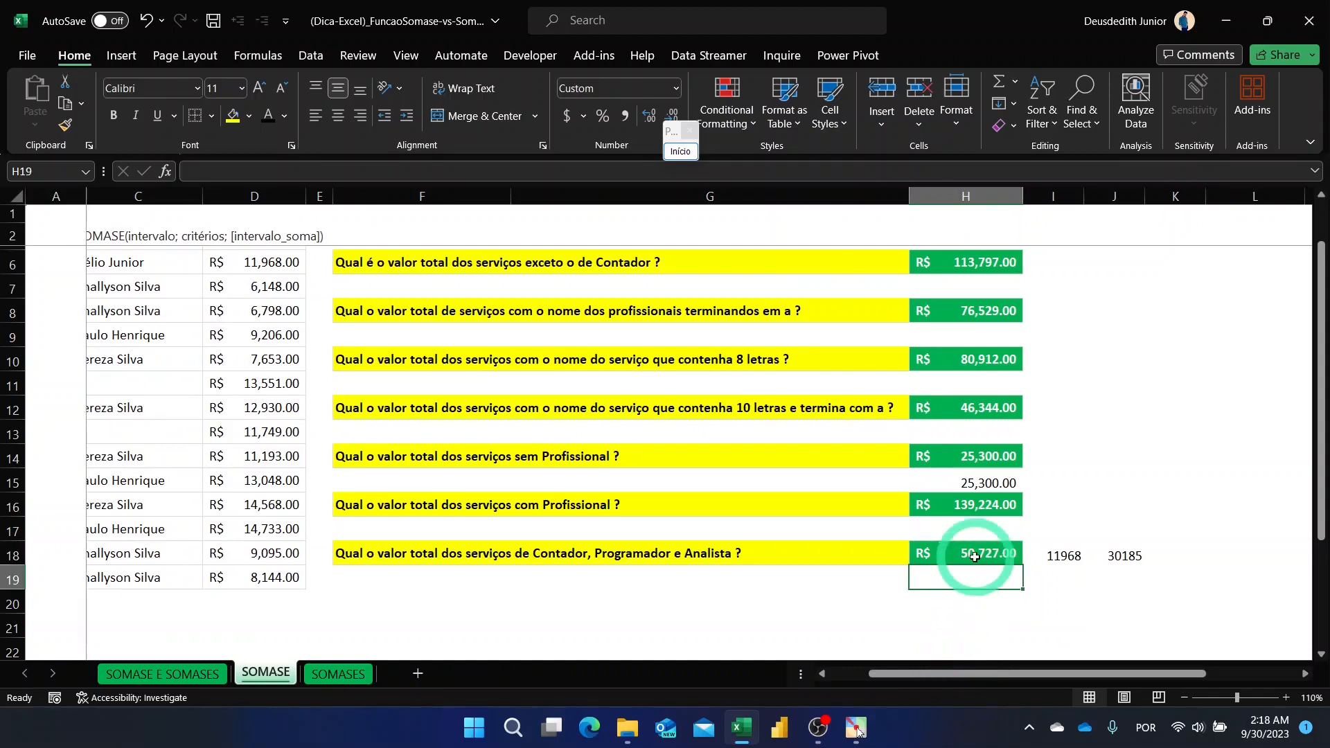
left_click_drag(968, 557, 1083, 555)
left_click(1079, 593)
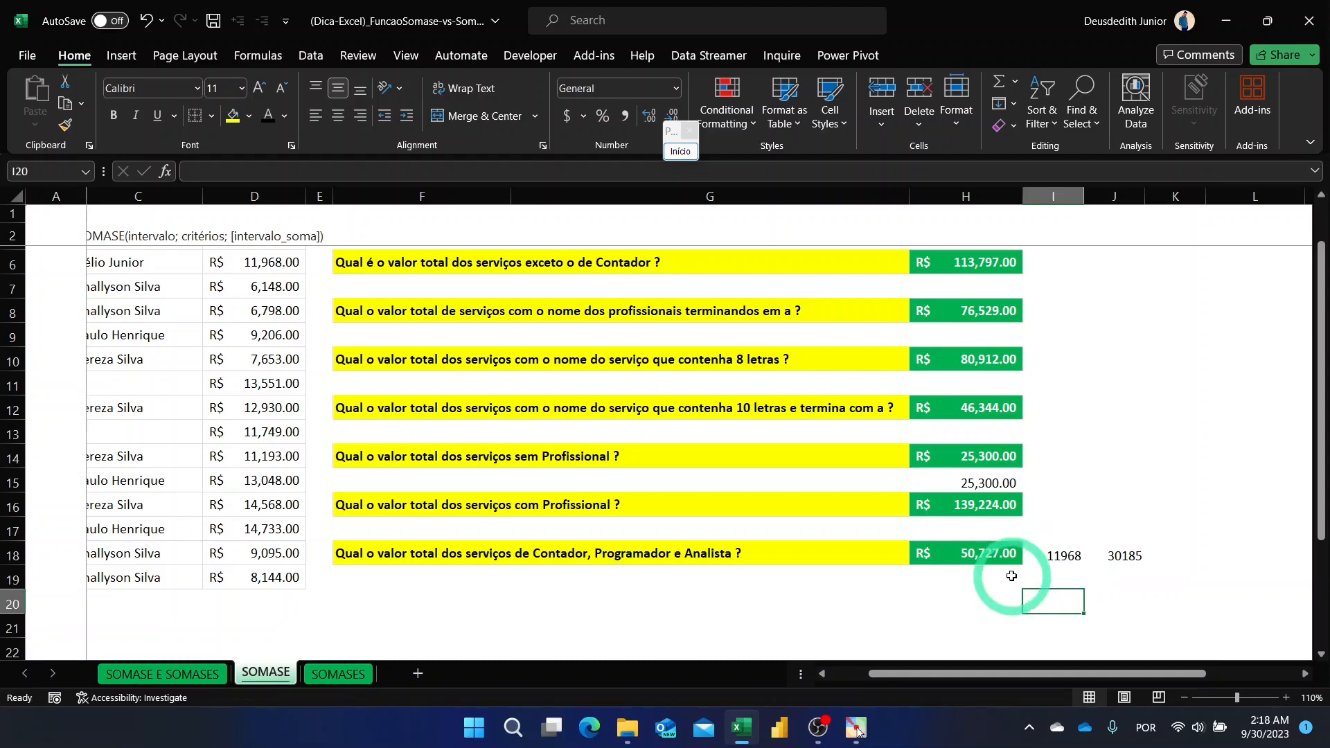
- Wrap the H18 formula in SUM so it reads =SUM(SUMIF(B5:B19,{"Contador","Programador","Analista"},D5:D19))
left_click(980, 557)
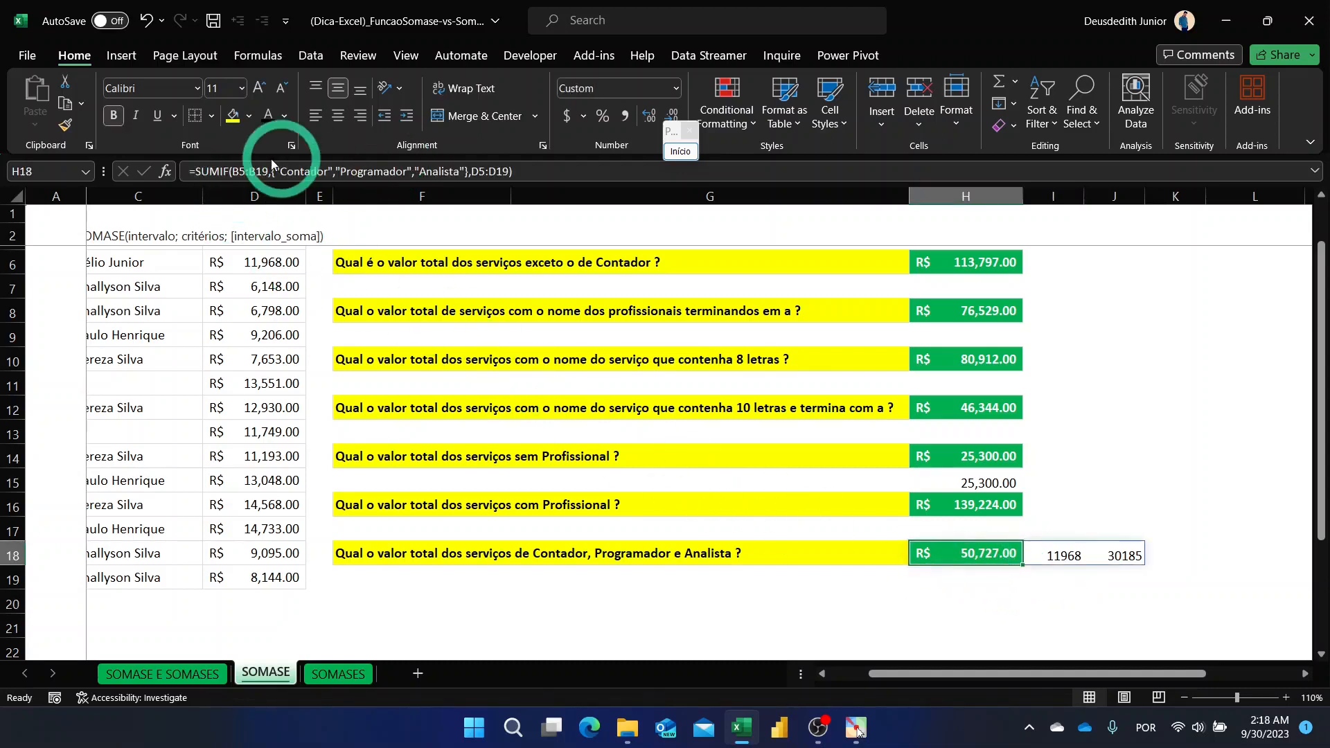
left_click(196, 171)
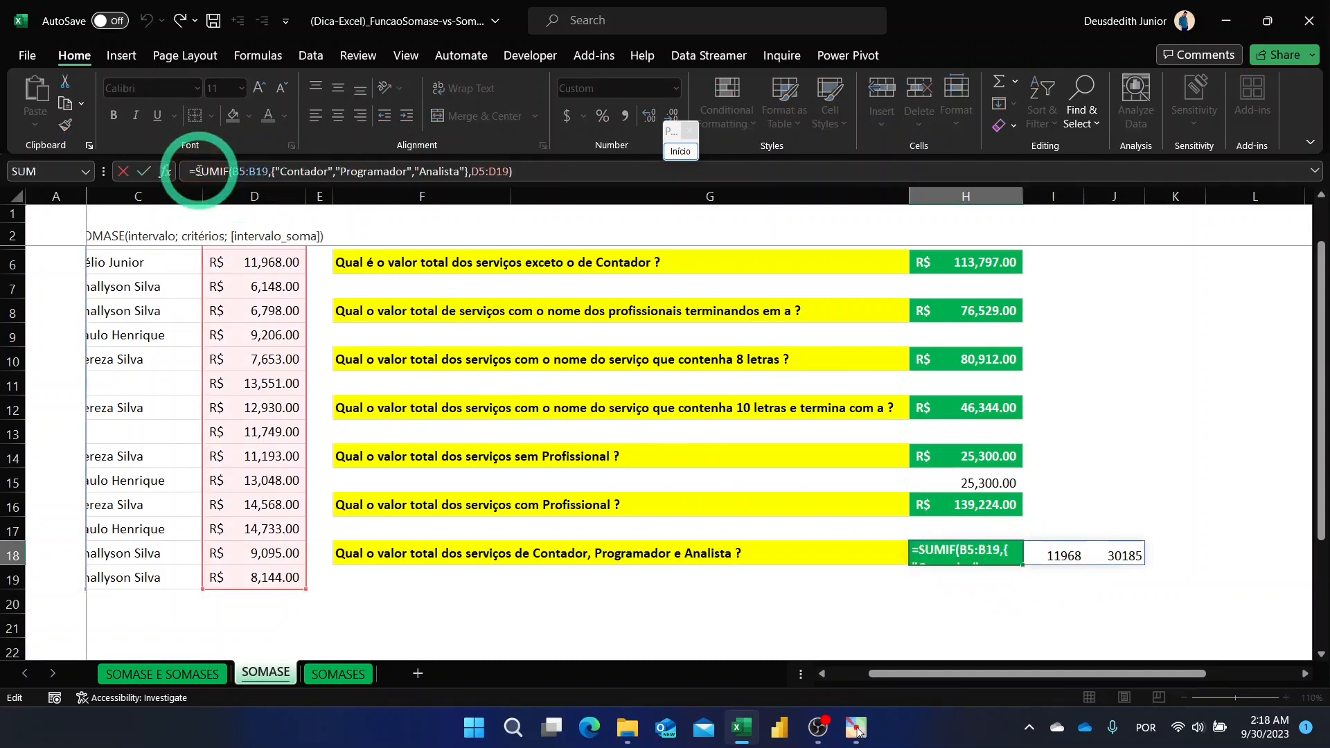
type("sunm")
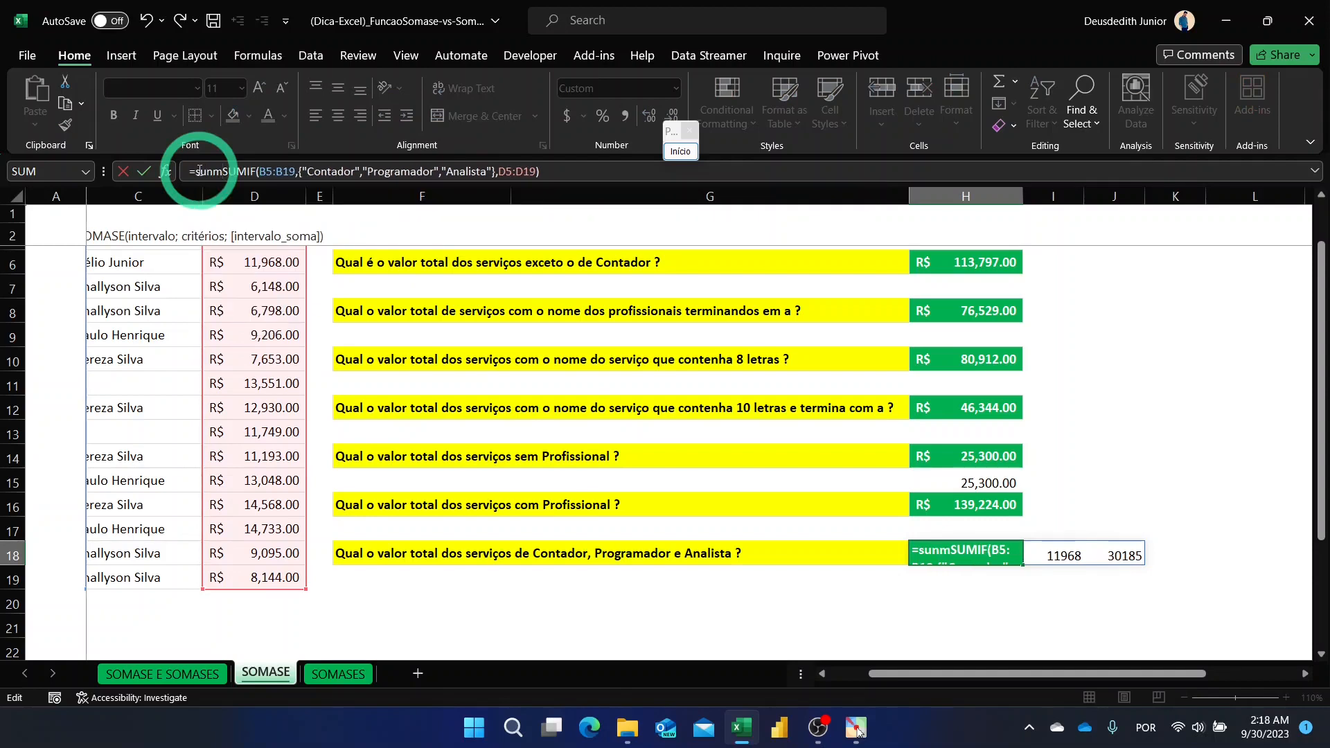
key("BackSpace")
key("BackSpace")
type("m")
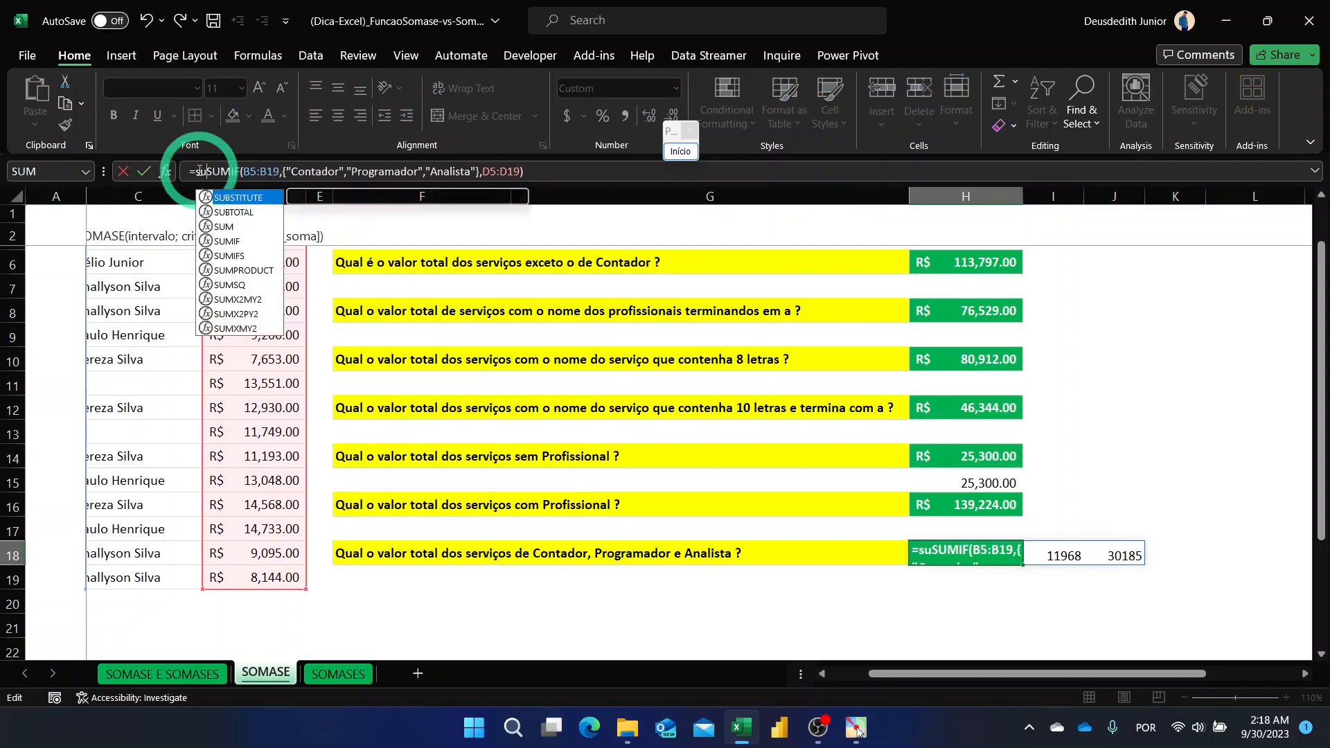
key("Tab")
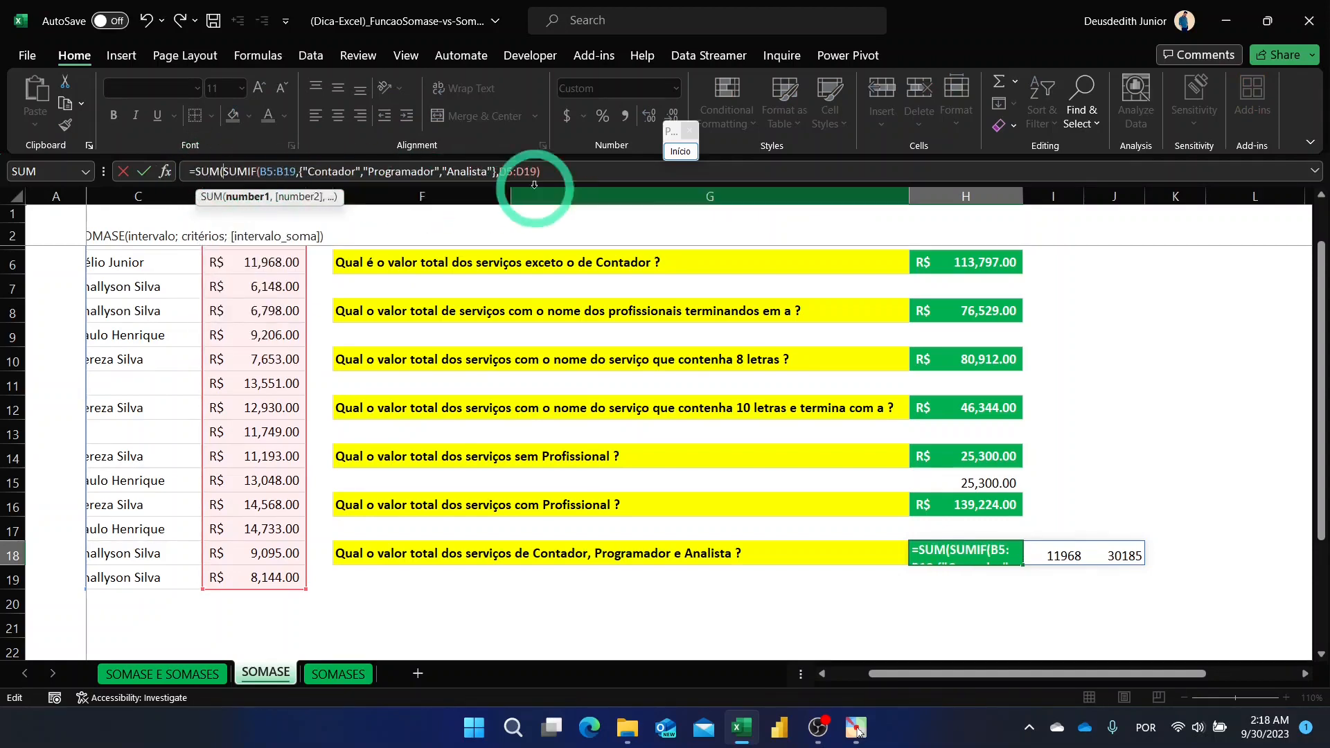
left_click(611, 175)
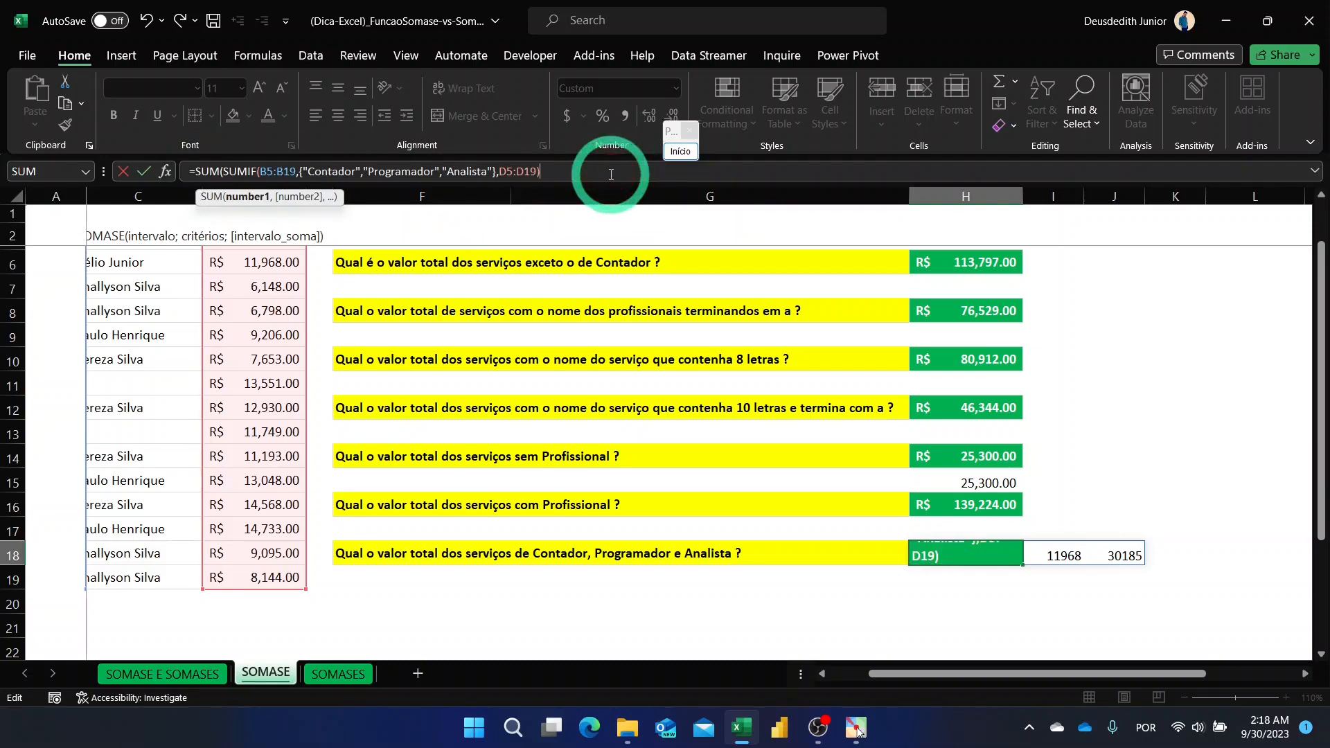
type(")")
key("Return")
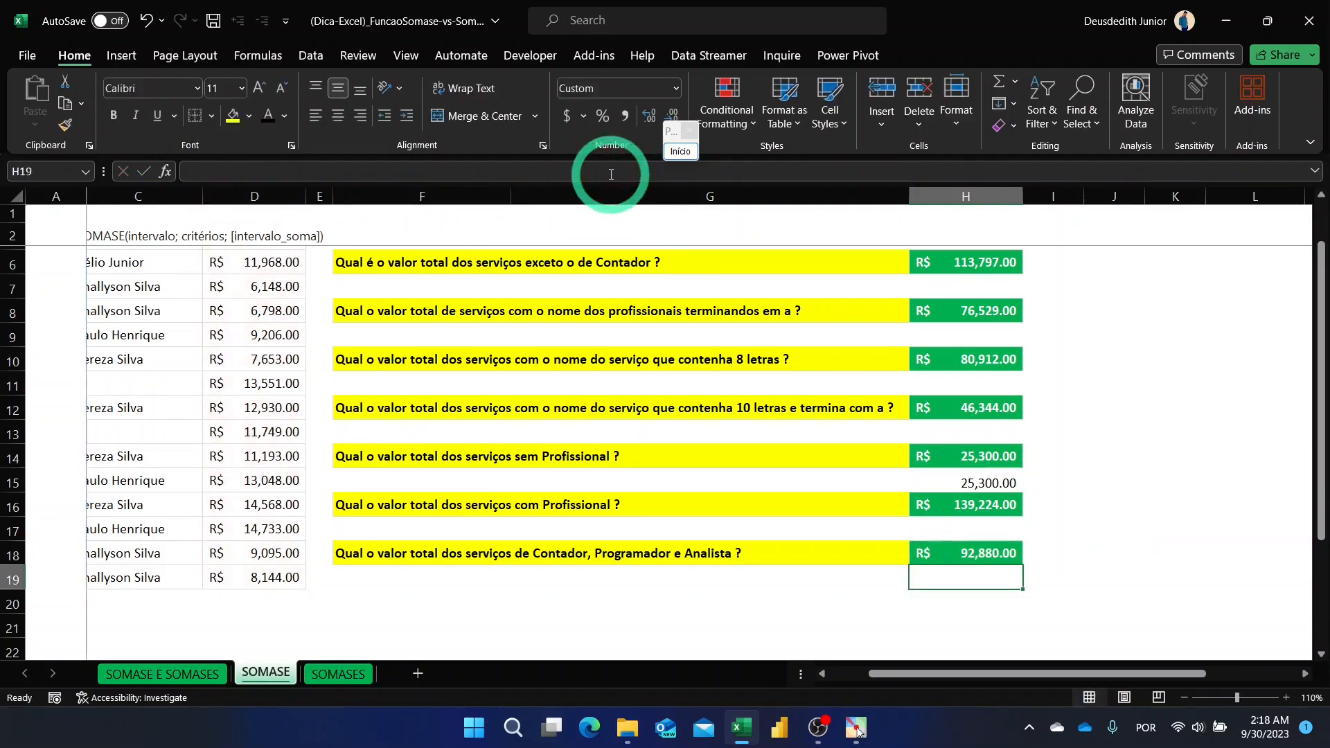
- Verify the H18 total by selecting D5:D9, D15 and D17:D19 together
left_click_drag(958, 676, 914, 676)
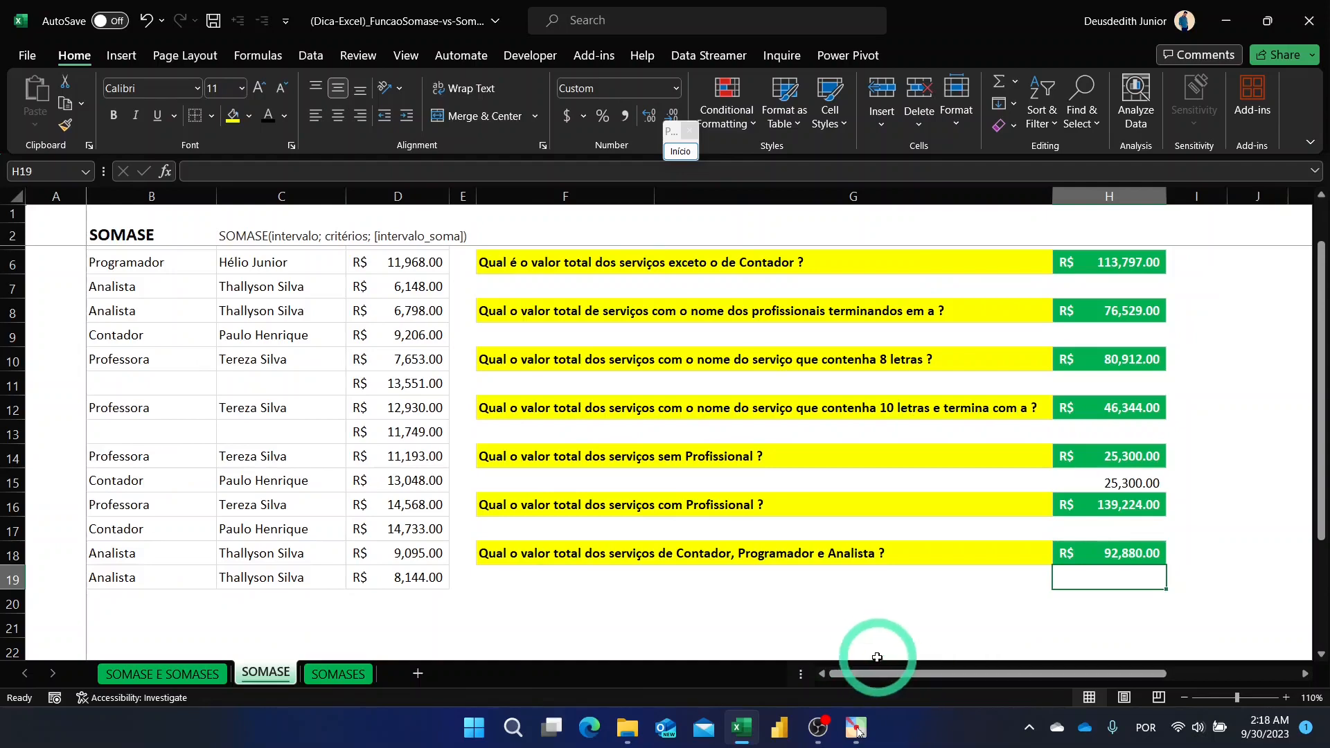
scroll(387, 457, "up", 1)
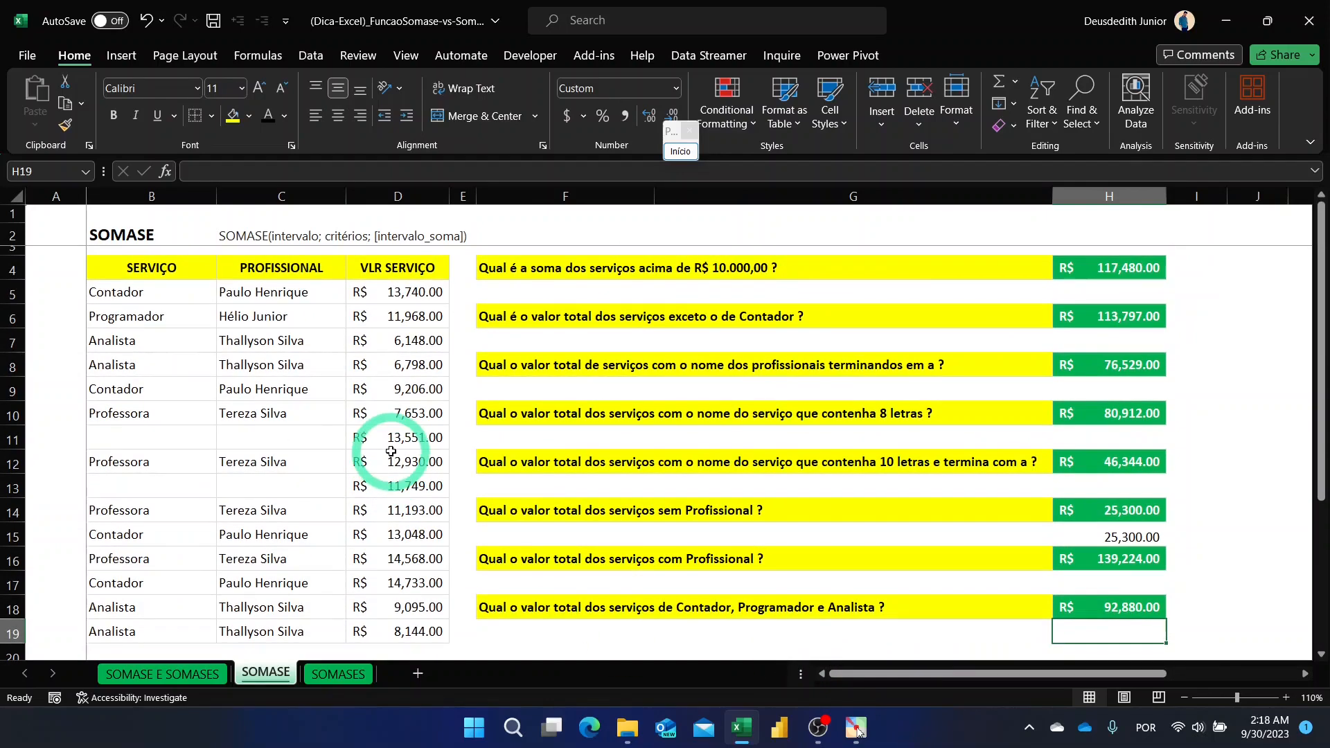
left_click(400, 289)
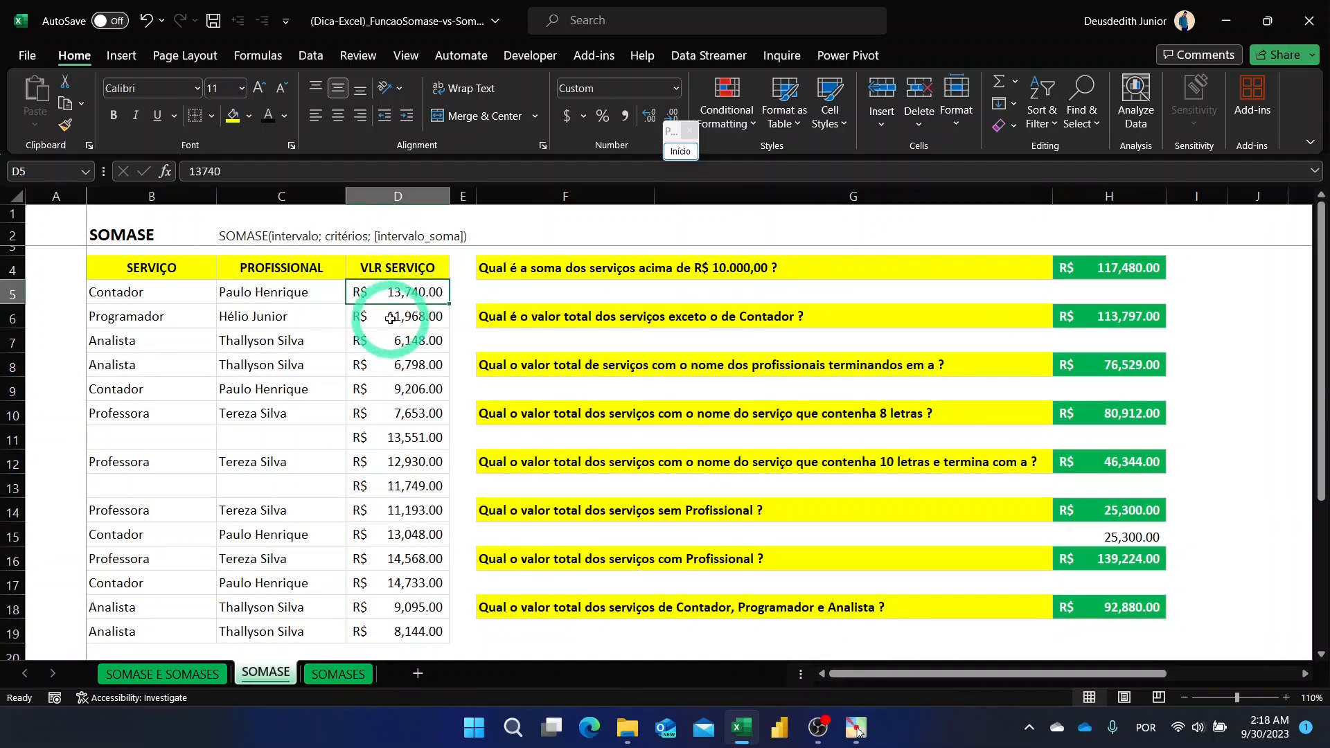
left_click(390, 318, "ctrl")
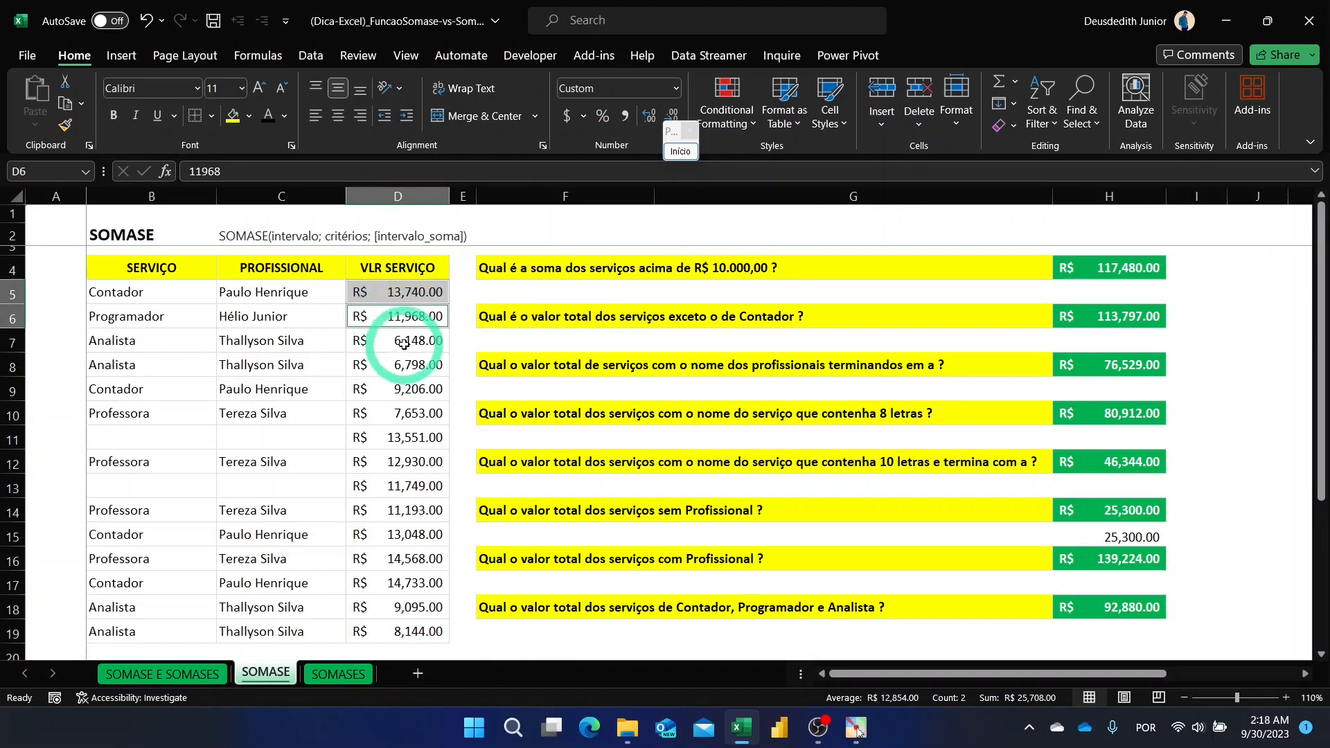
left_click(398, 339, "ctrl")
left_click(405, 362, "ctrl")
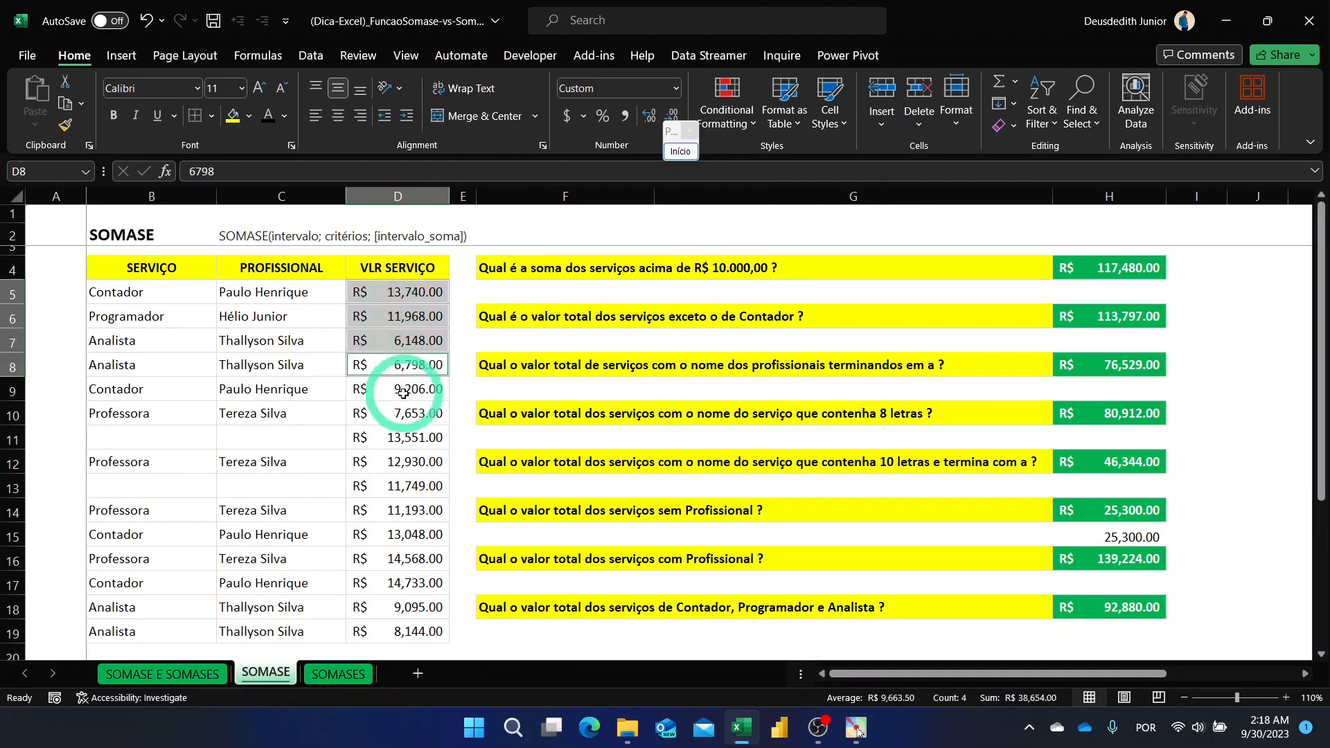
left_click(407, 388, "ctrl")
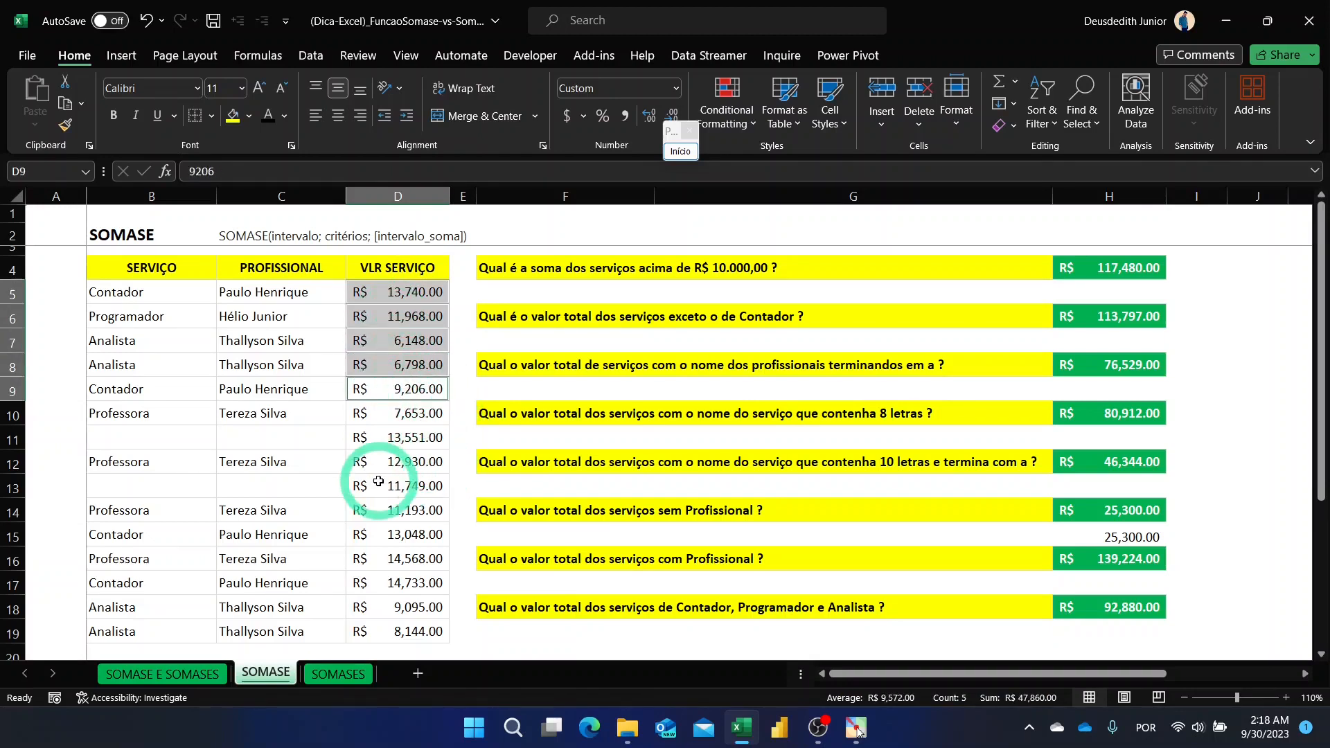
left_click(397, 533, "ctrl")
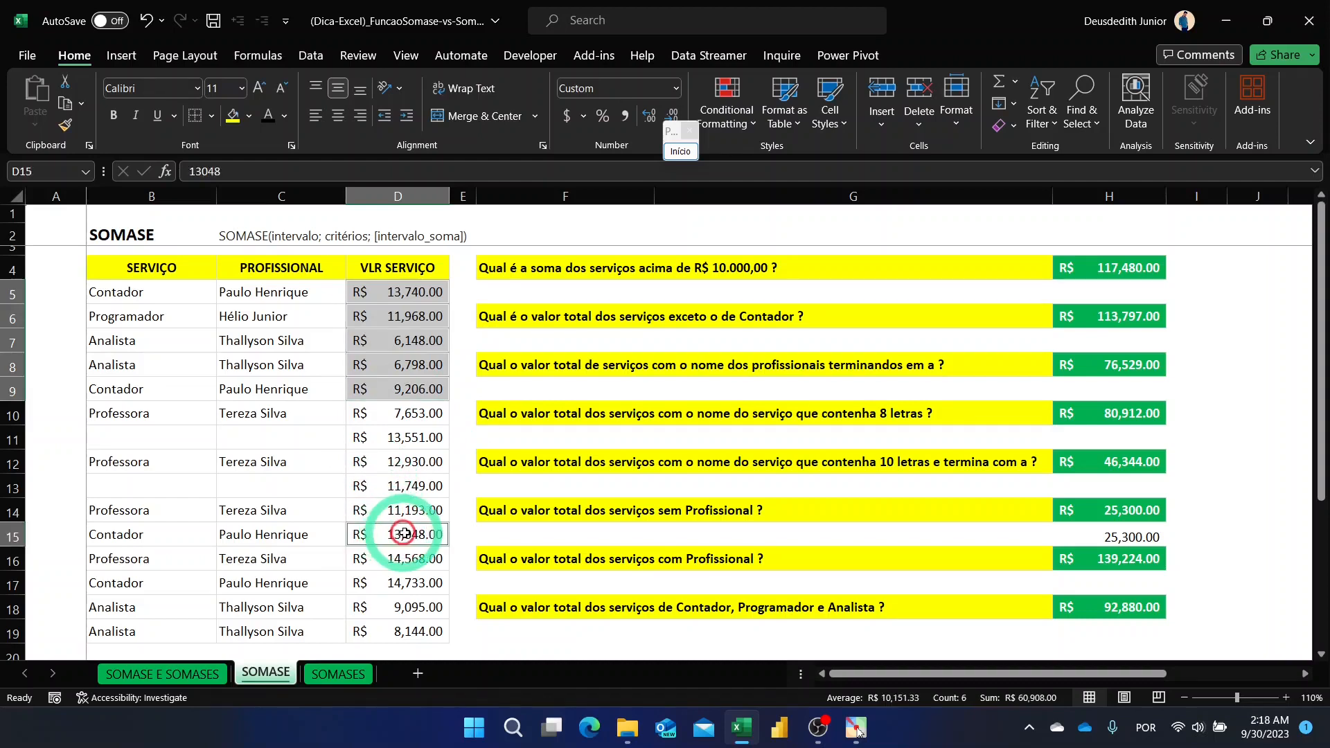
left_click(407, 582, "ctrl")
left_click(407, 611, "ctrl")
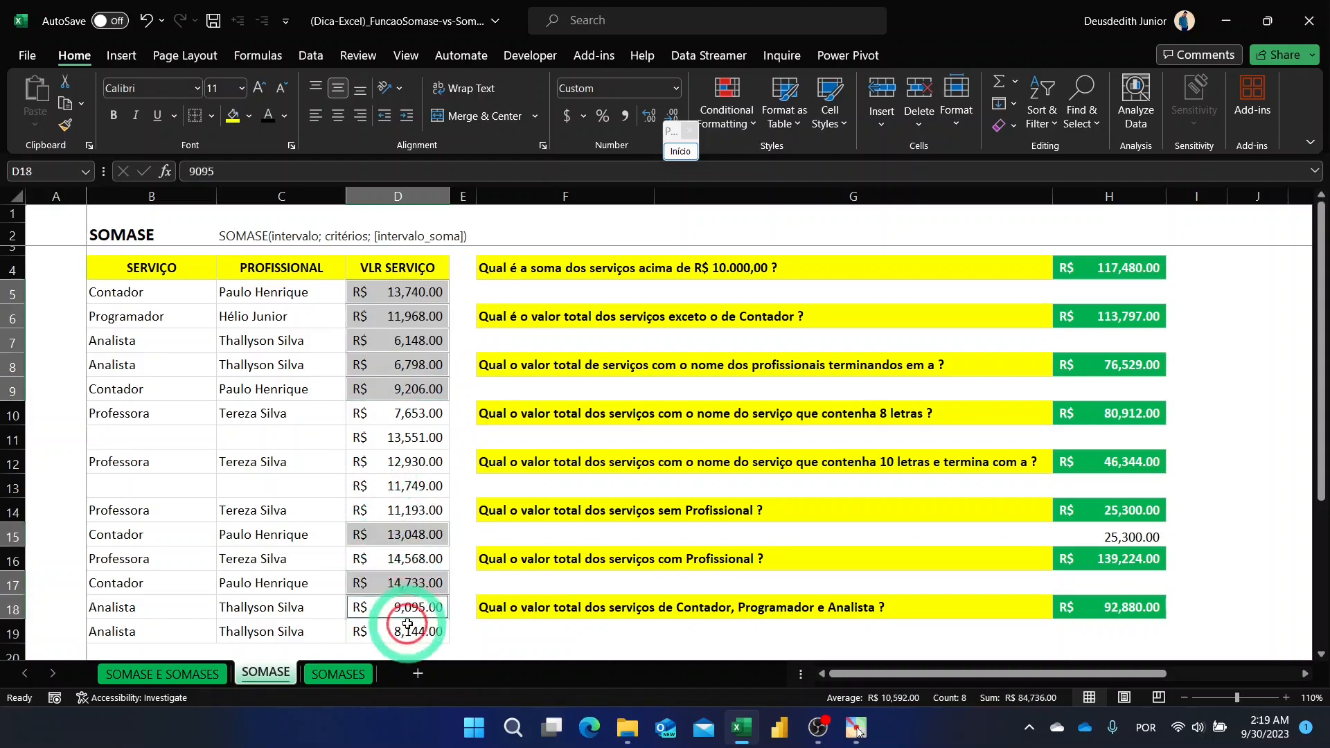
left_click(401, 632, "ctrl")
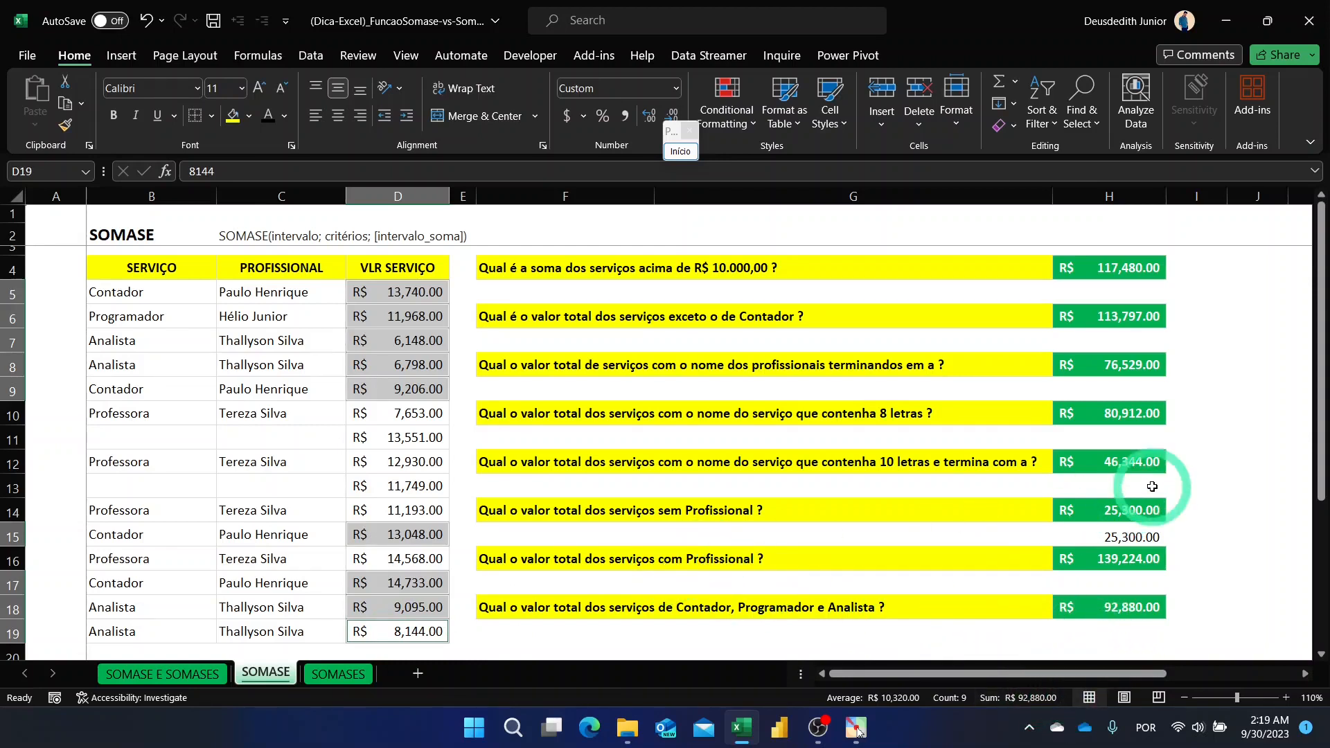
left_click(1205, 458)
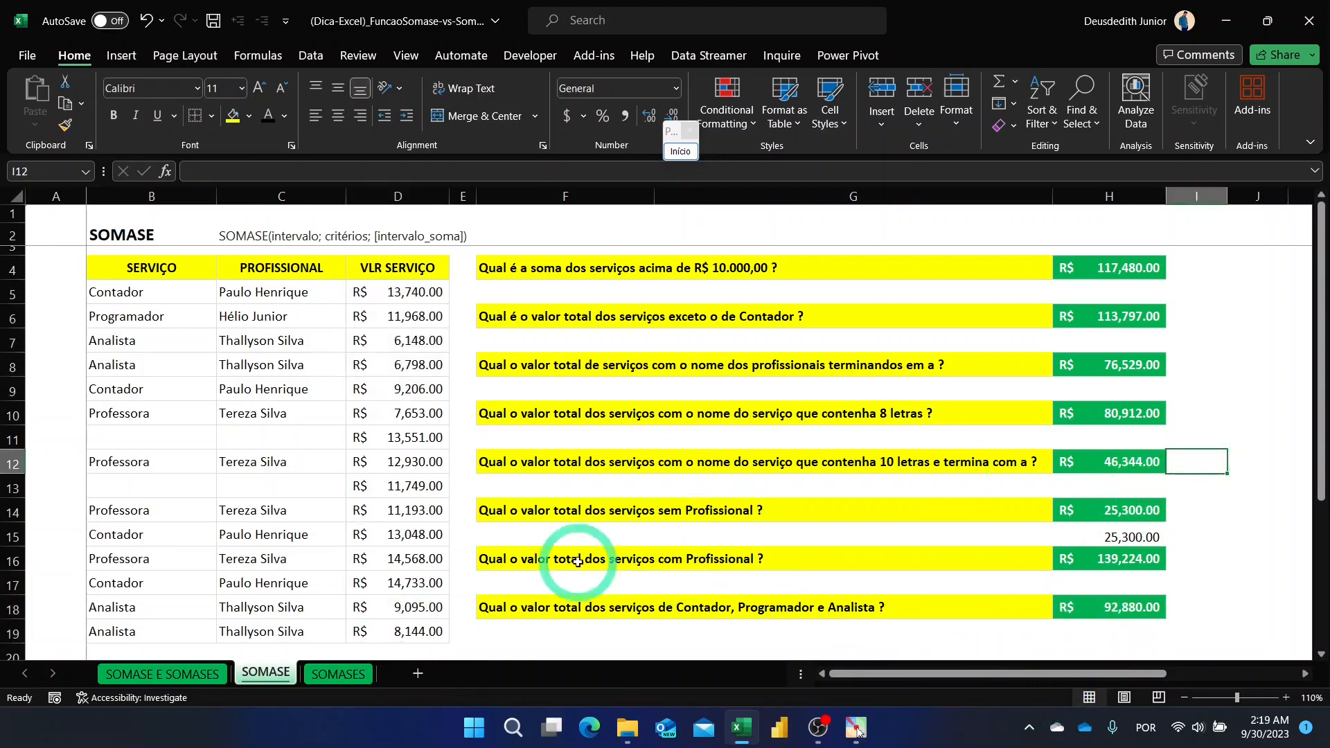
- Open the SOMASES sheet and inspect its service value column D and the blank professional cell C11
left_click(334, 674)
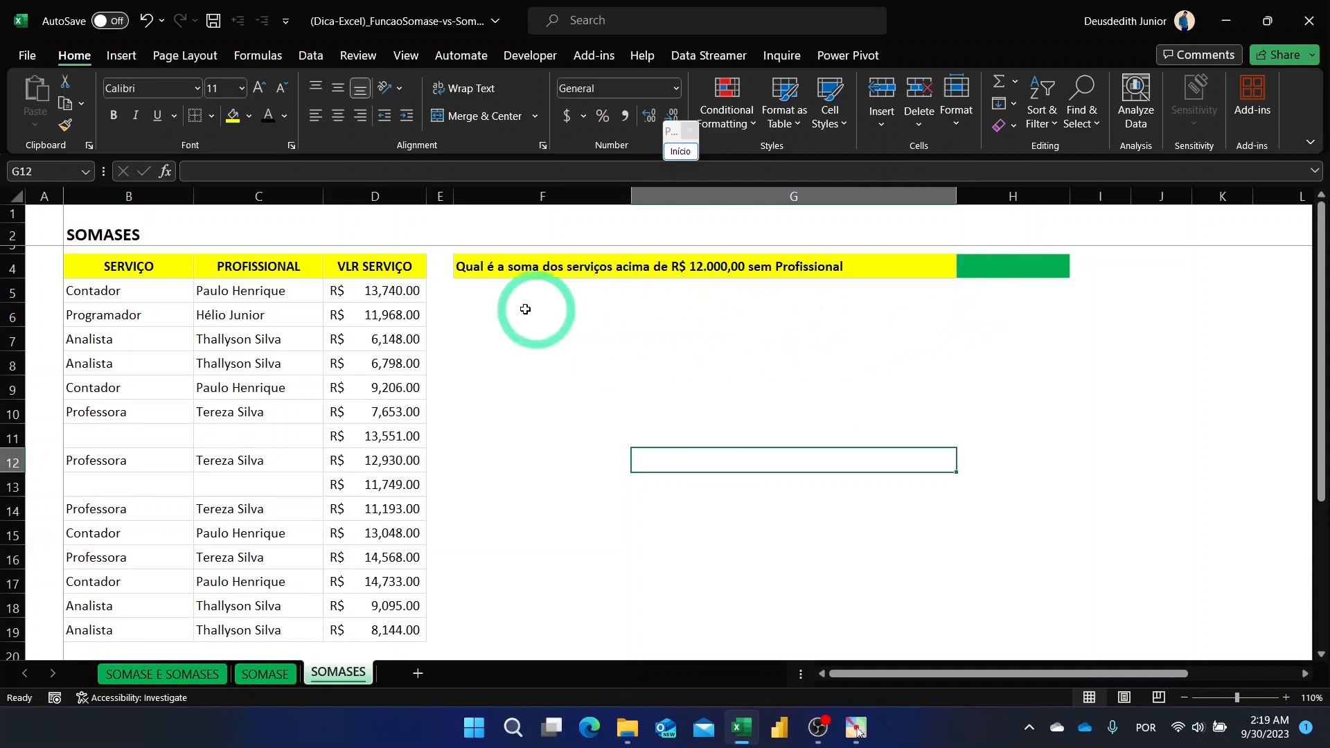
left_click(391, 192)
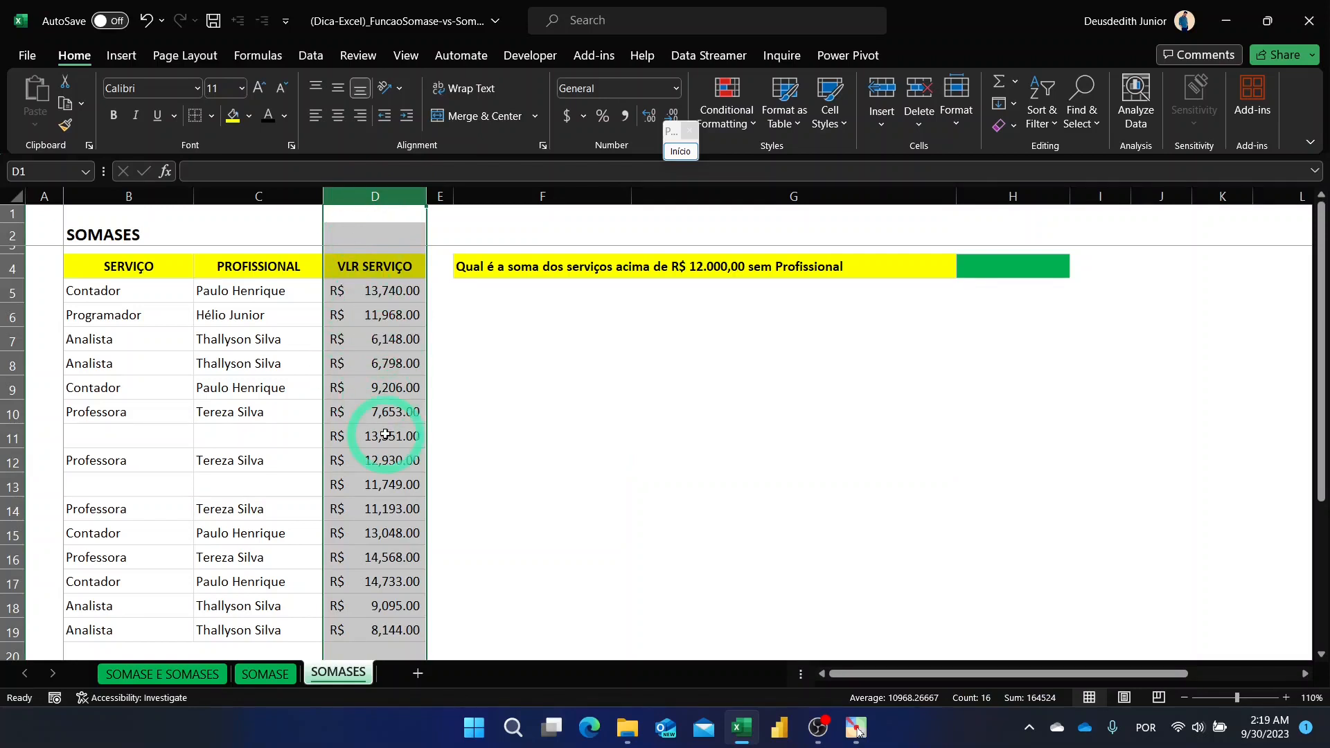
left_click(278, 437)
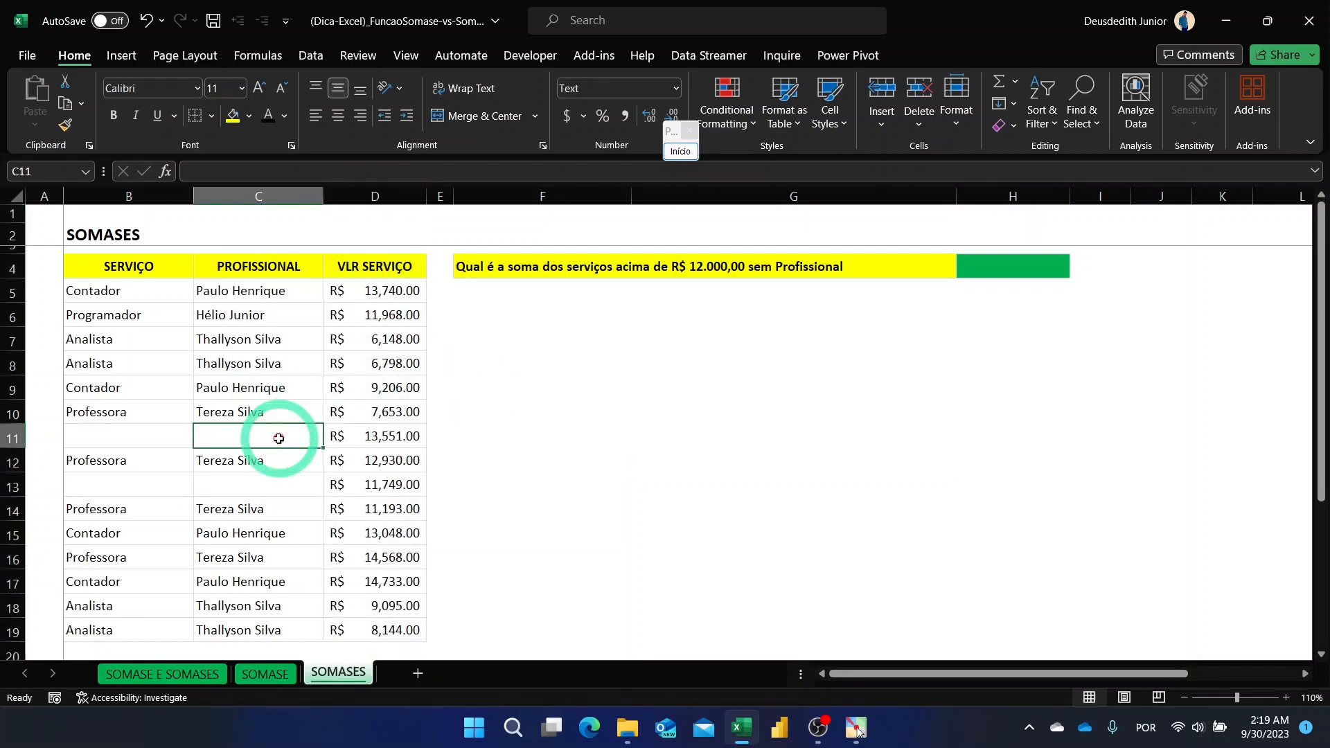
- Start a SUMIFS formula in the green answer cell H4
left_click(990, 266)
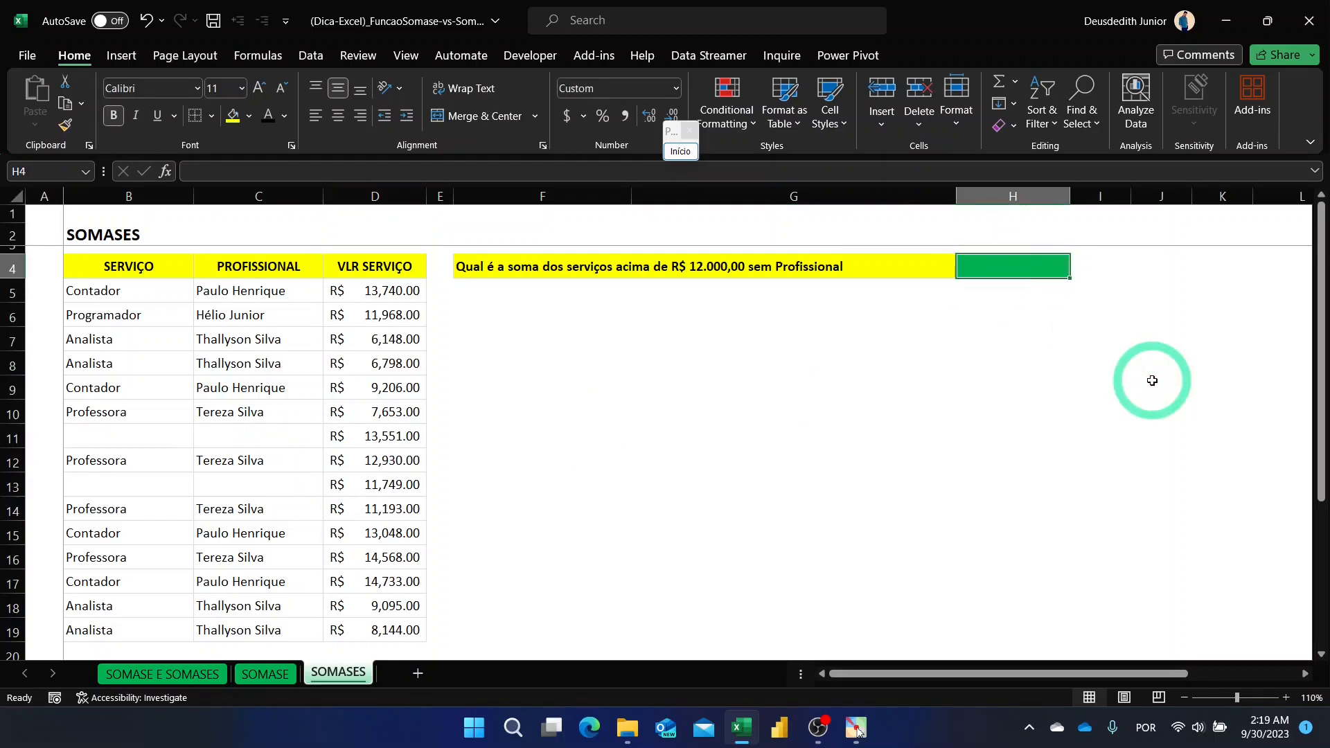
type("=sumifs")
key("Tab")
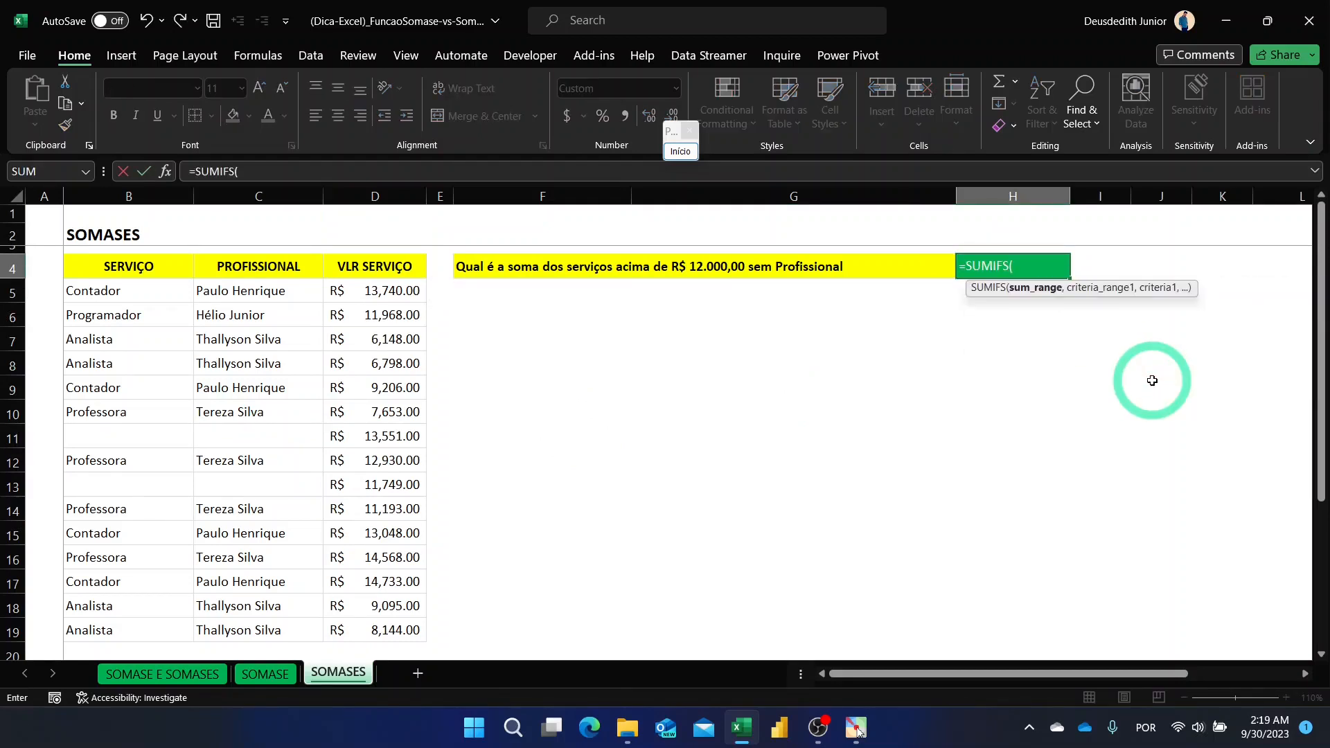
- Try to complete the H4 formula as =SUMIFS(D5:D19,">12000","<>")
left_click_drag(374, 290, 385, 616)
type(",")
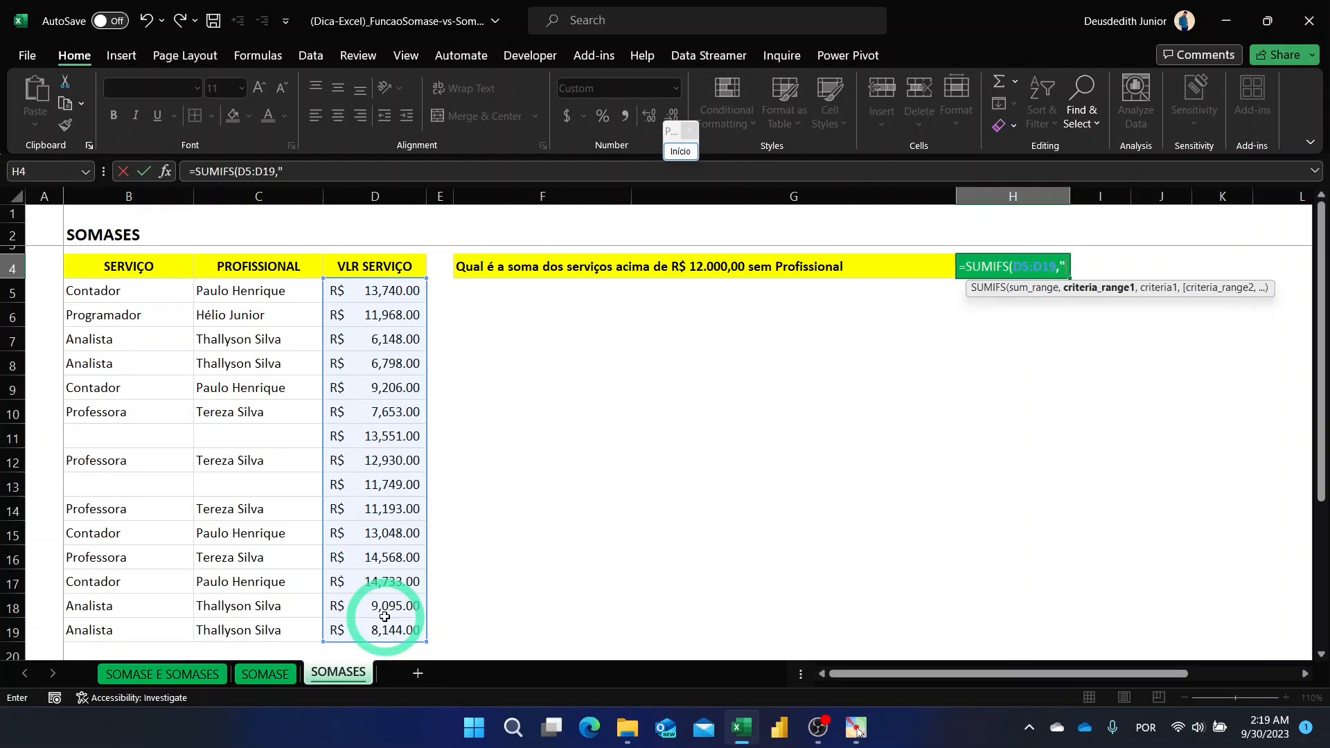
type(">12")
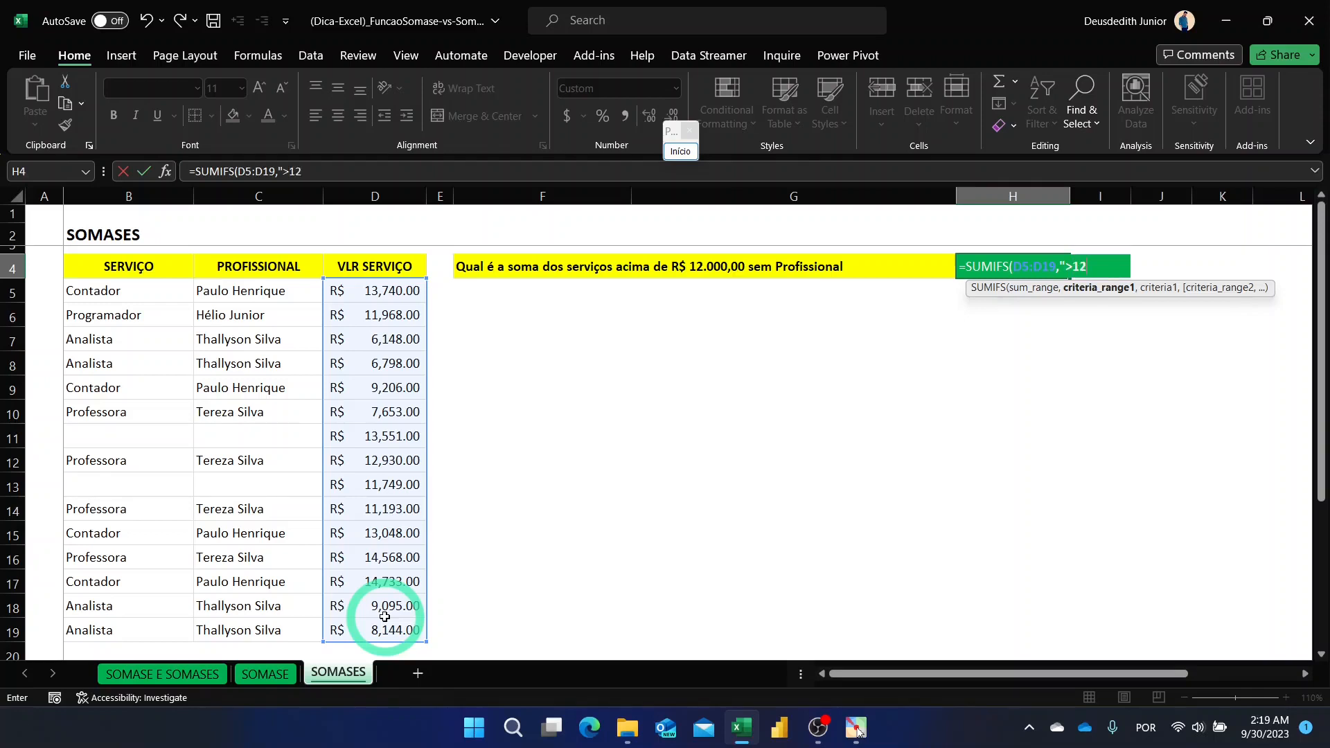
type("000\",")
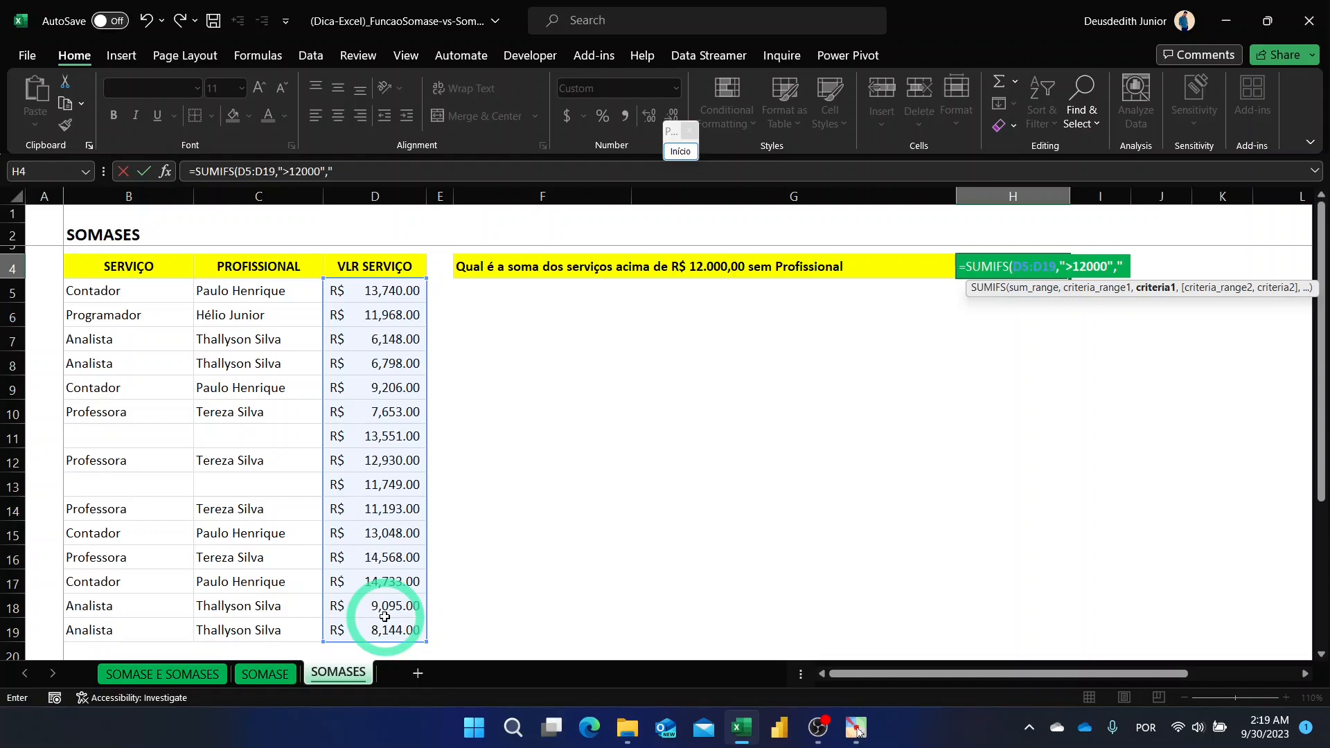
type("<>\"")
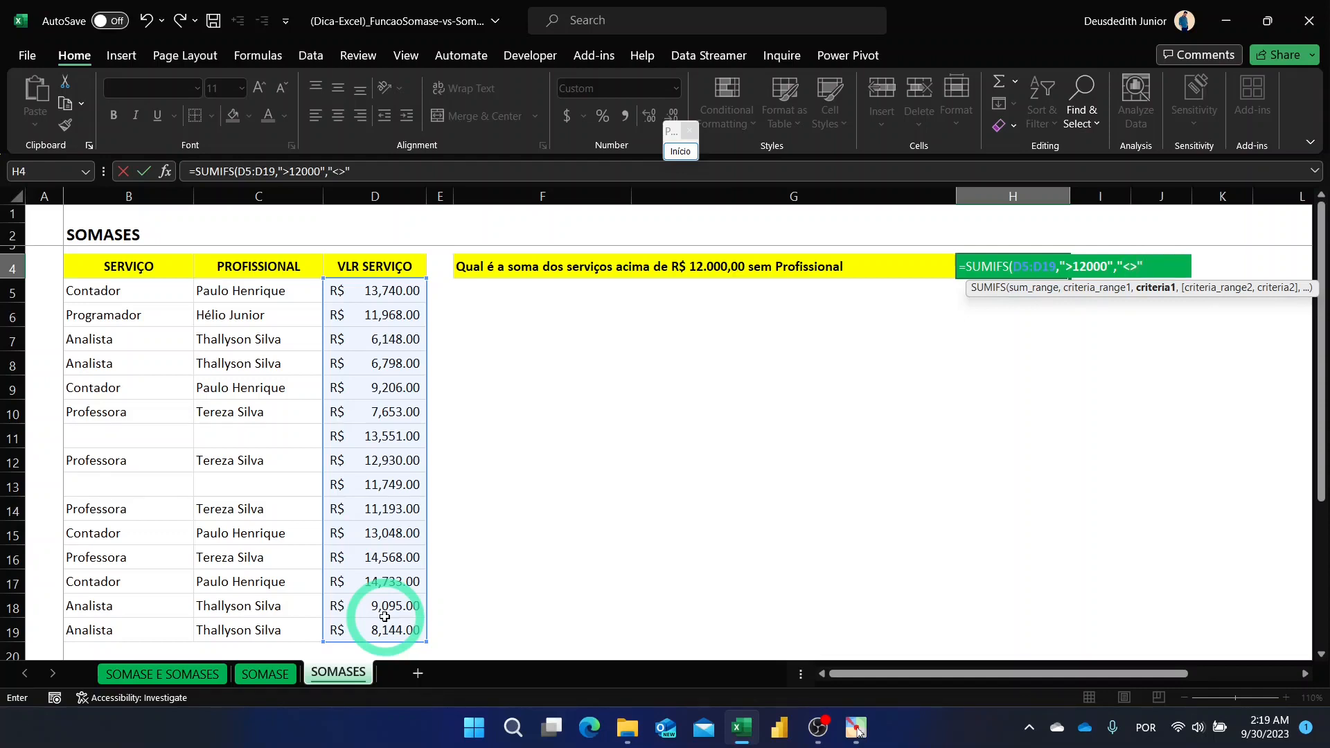
type(")")
key("Return")
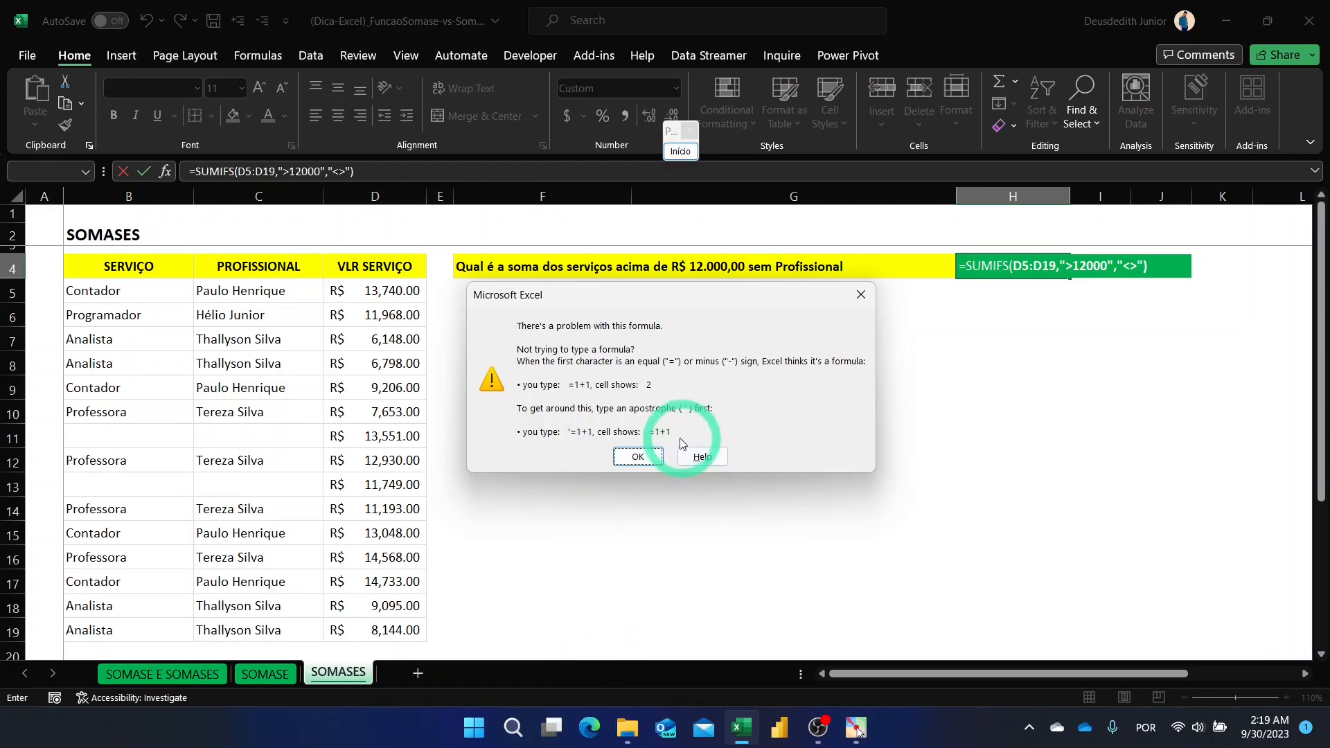
left_click(639, 456)
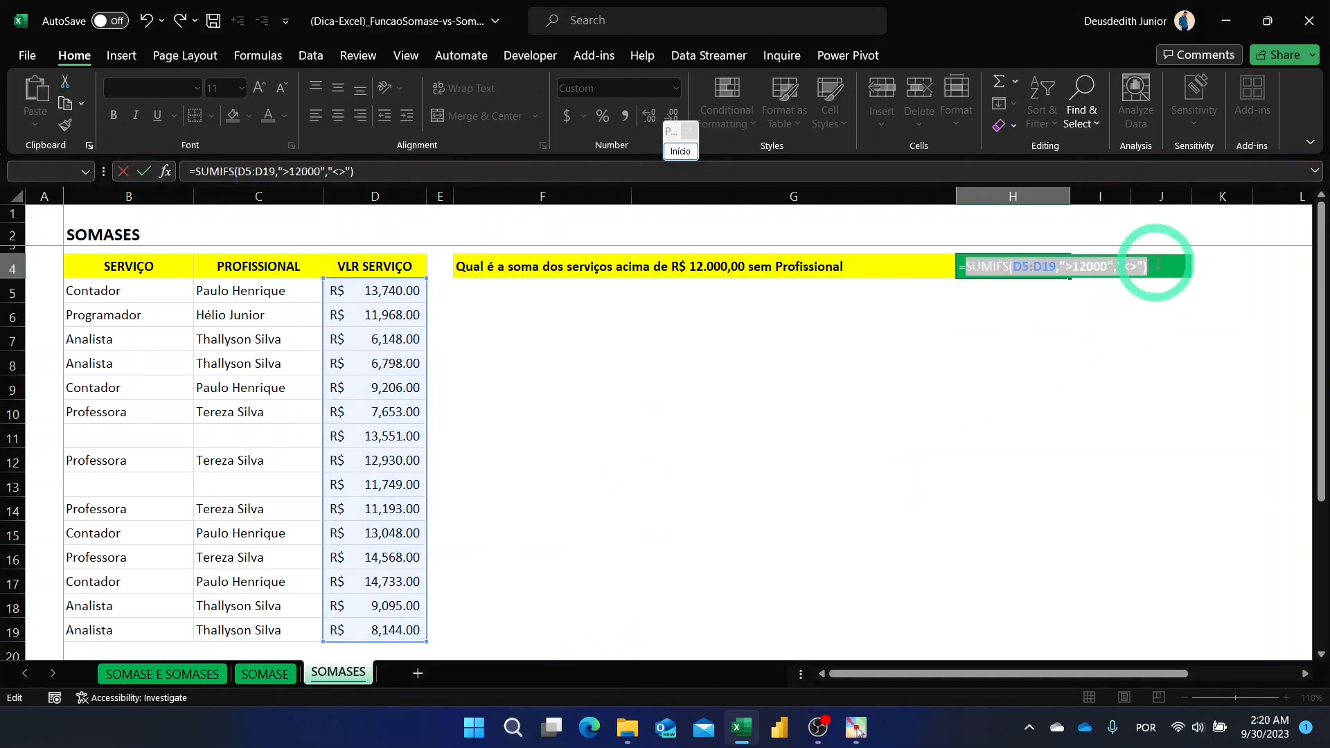
- Remove all arguments from the H4 formula, leaving only =SUMIFS(
left_click_drag(1155, 266, 1060, 266)
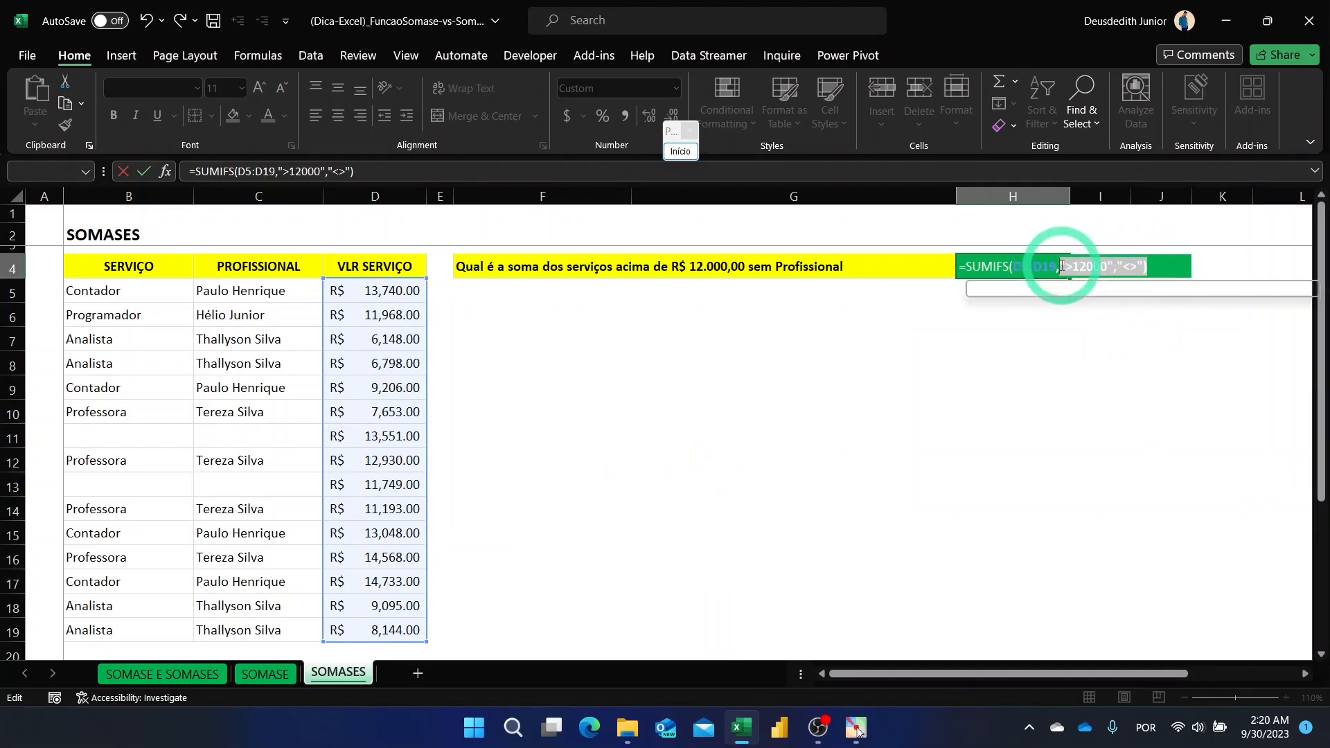
key("BackSpace")
key("BackSpace")
key("BackSpace")
key("BackSpace")
key("BackSpace")
key("BackSpace")
key("BackSpace")
key("BackSpace")
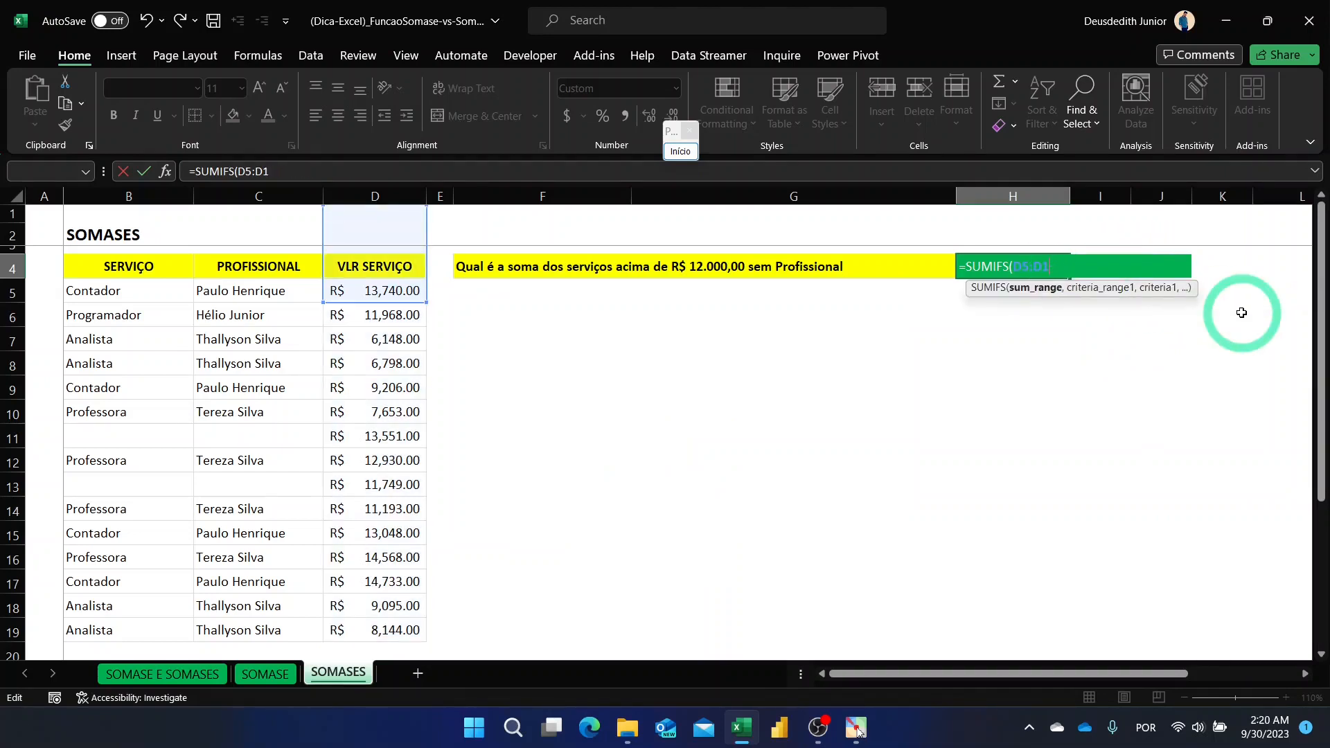
type("D")
key("BackSpace")
type("D")
key("BackSpace")
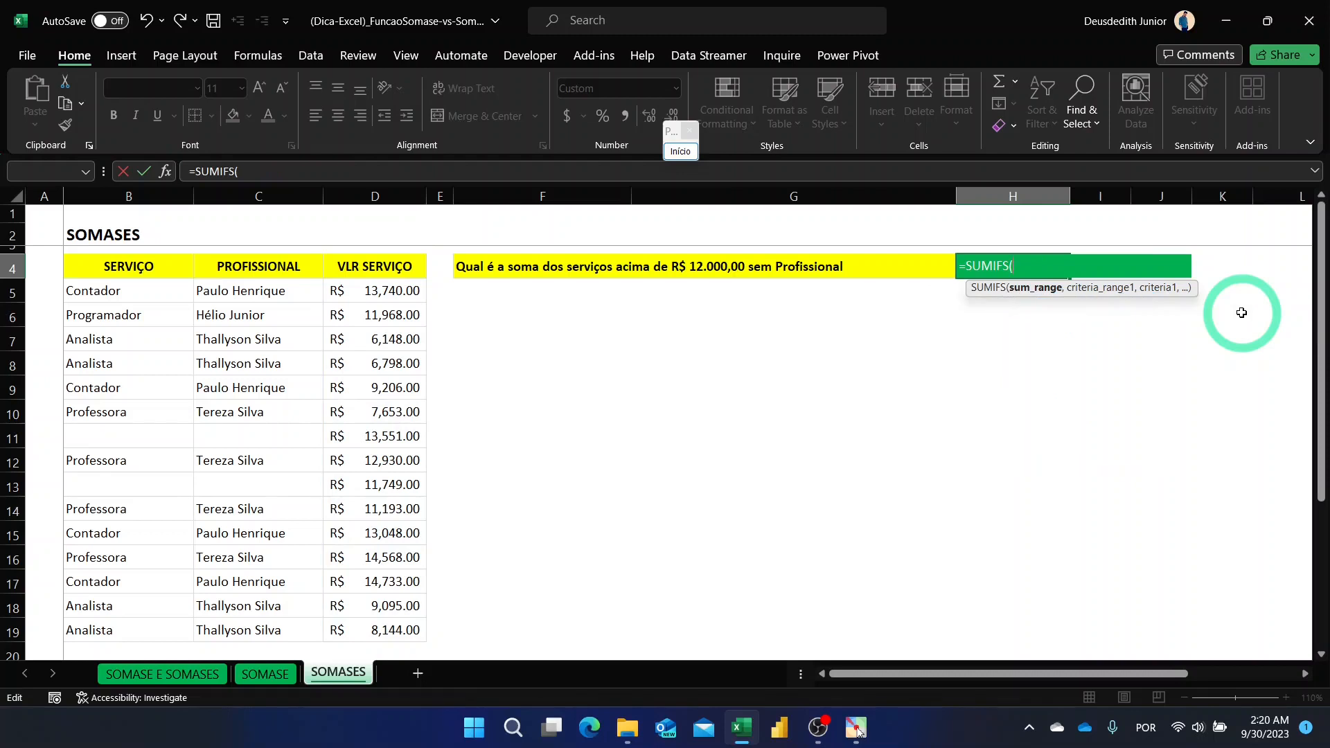
- Set the H4 SUMIFS sum range to D5:D19 and its first criteria pair to D5:D19 with ">12000"
left_click_drag(379, 291, 427, 621)
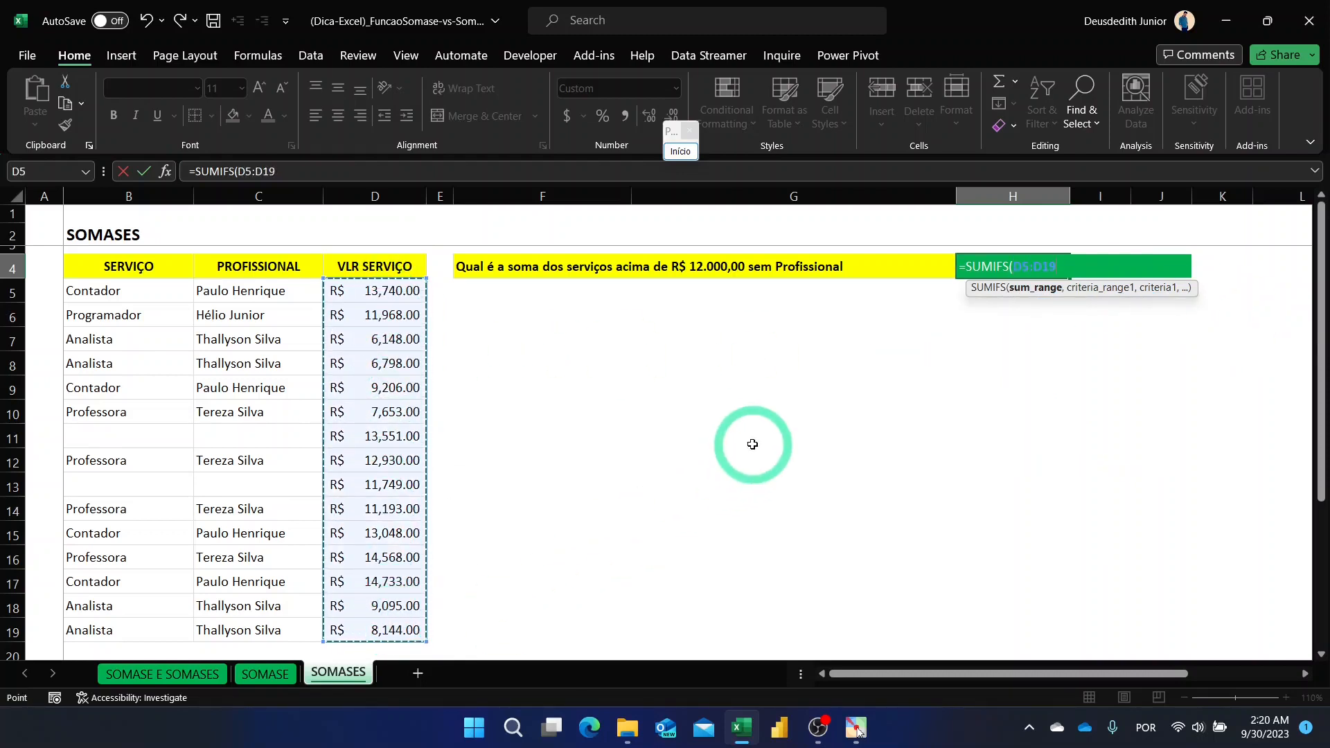
type(",")
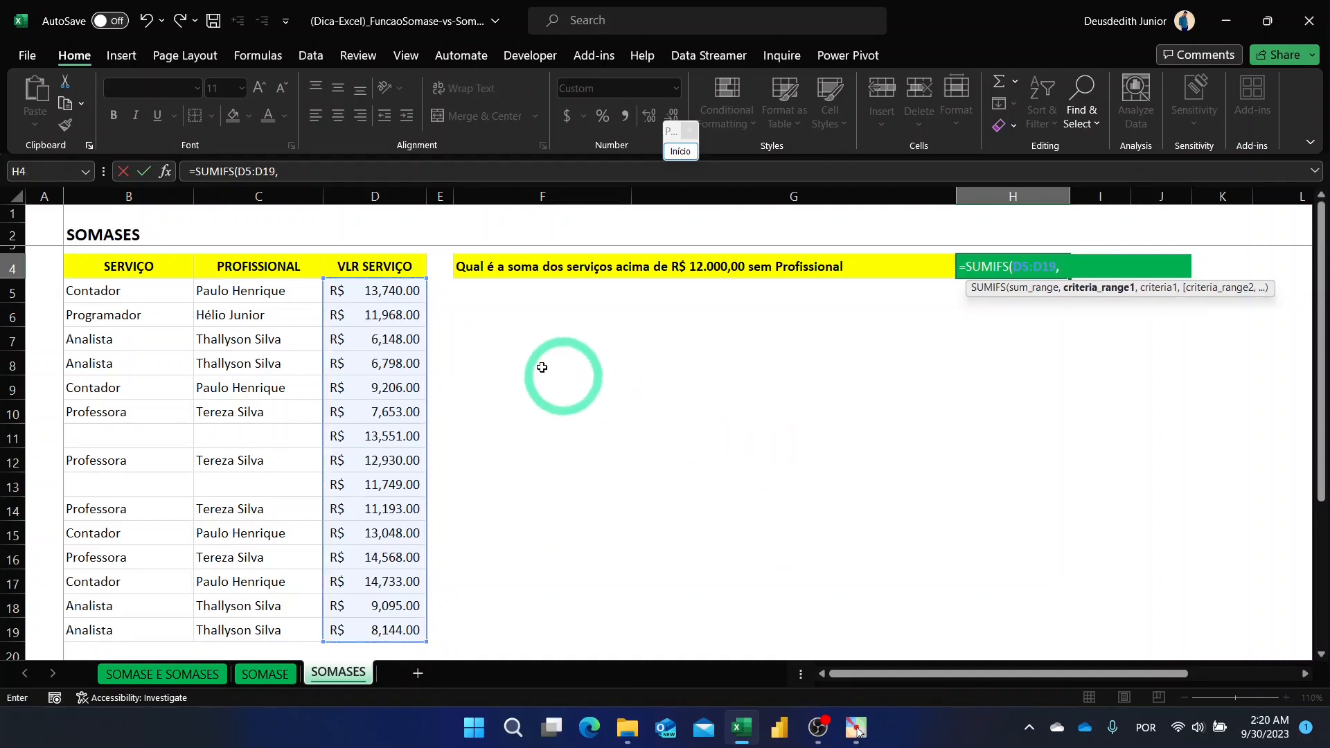
left_click(369, 301)
left_click_drag(369, 300, 385, 625)
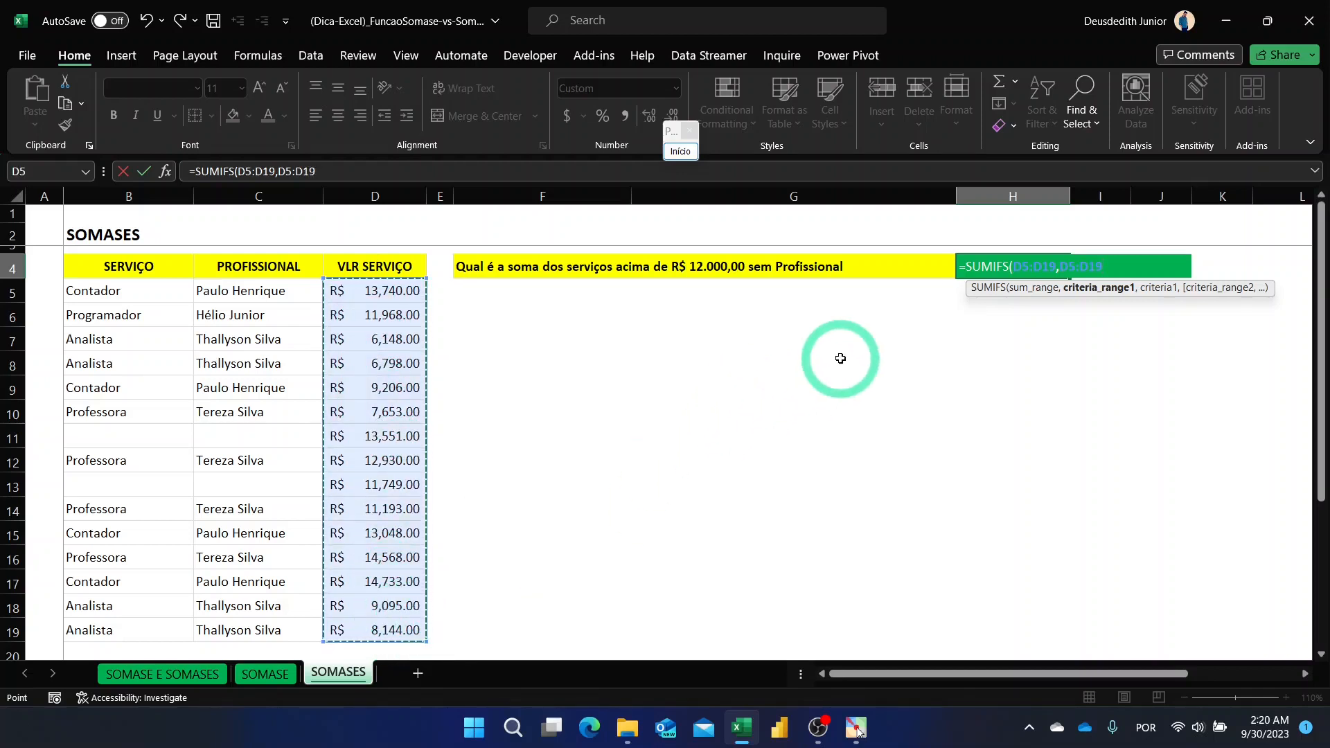
type(",")
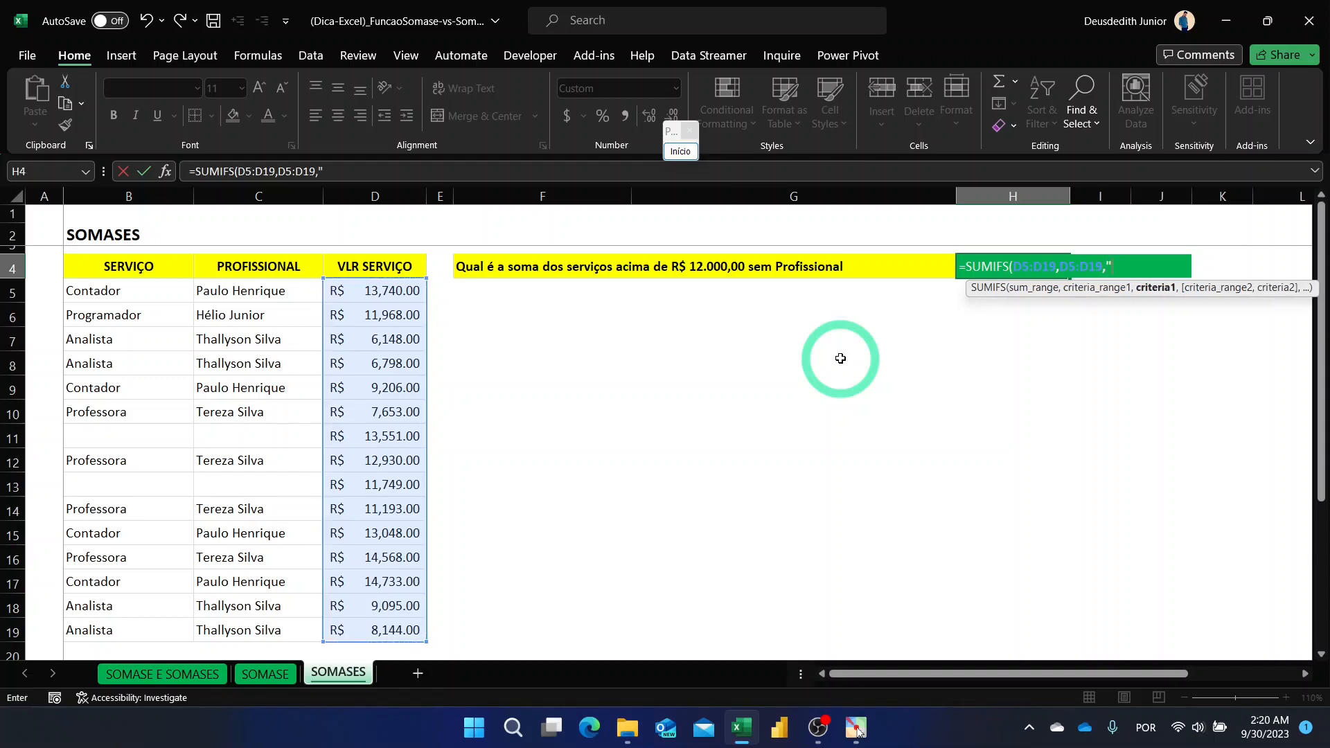
type("\">12000\",")
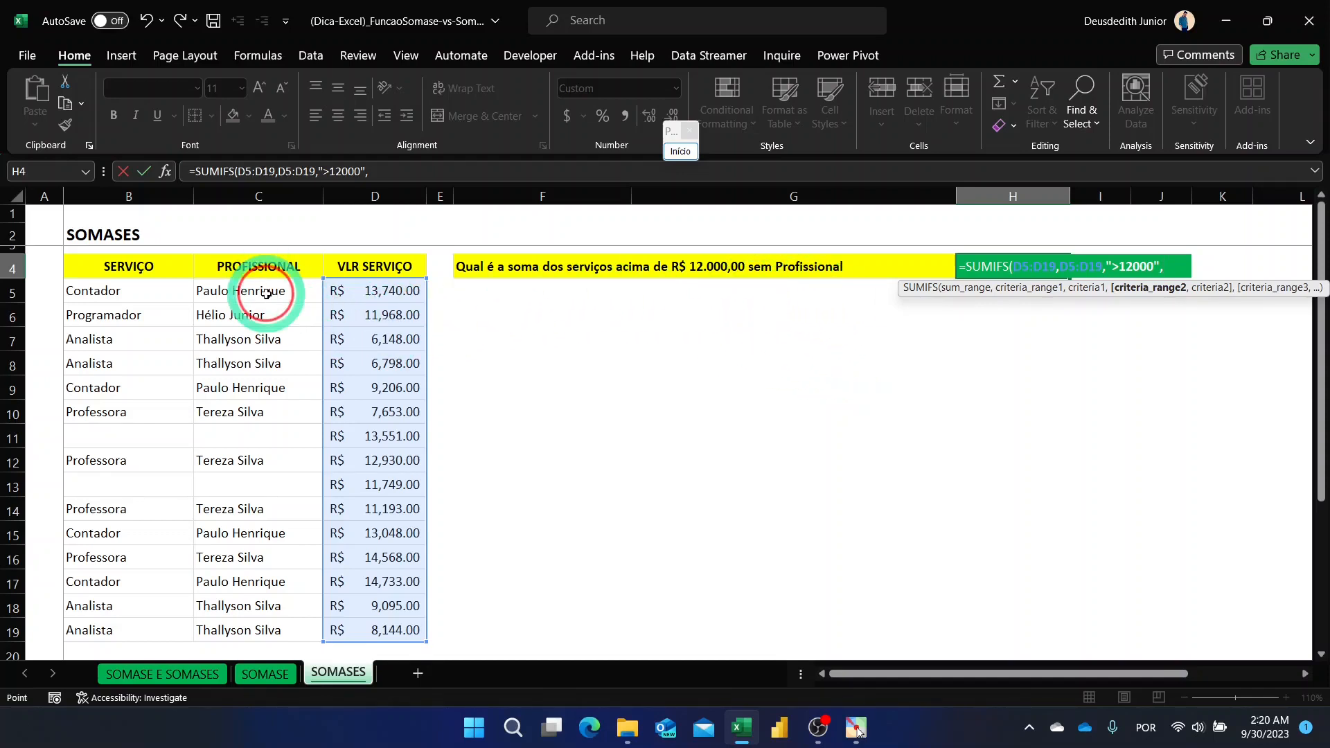
- Finish the H4 formula with C5:C19 and "=" as the blank-professional criterion, and check it against cells D11 and C11
left_click_drag(263, 285, 275, 630)
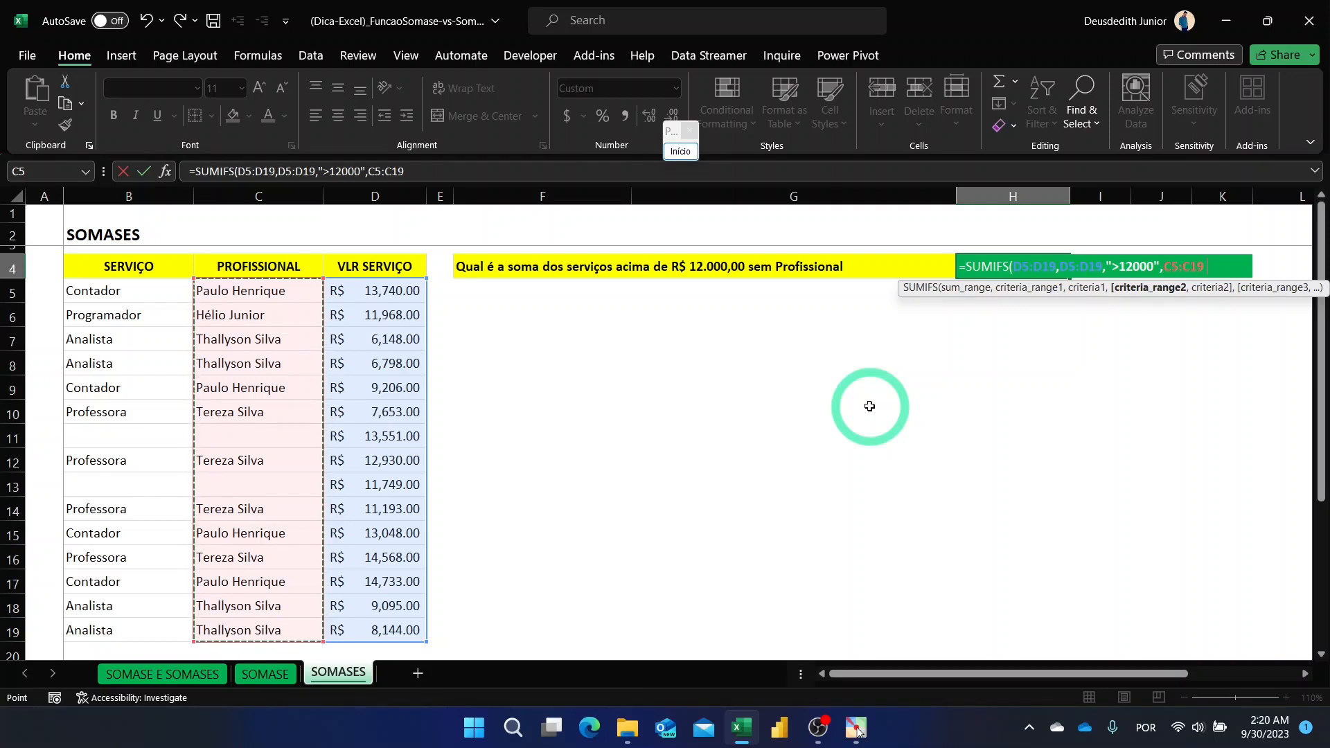
type(",\"=")
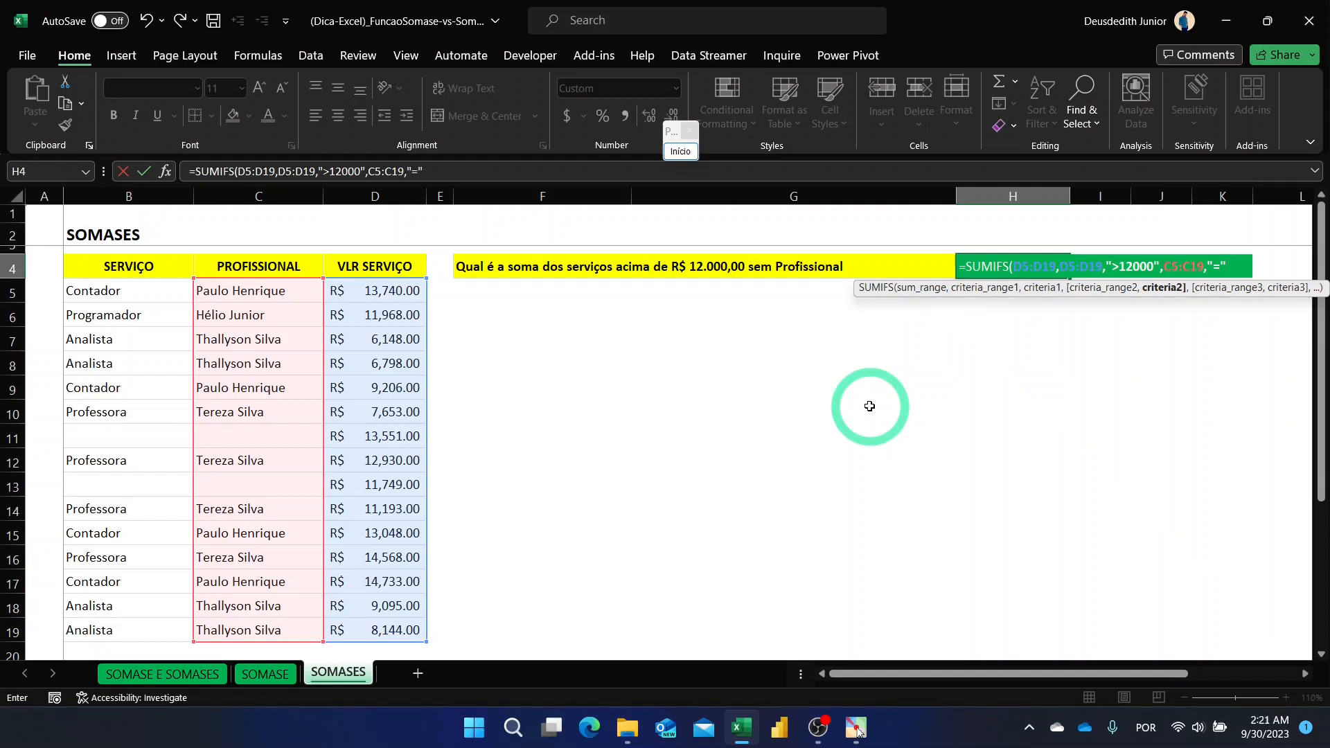
key("Return")
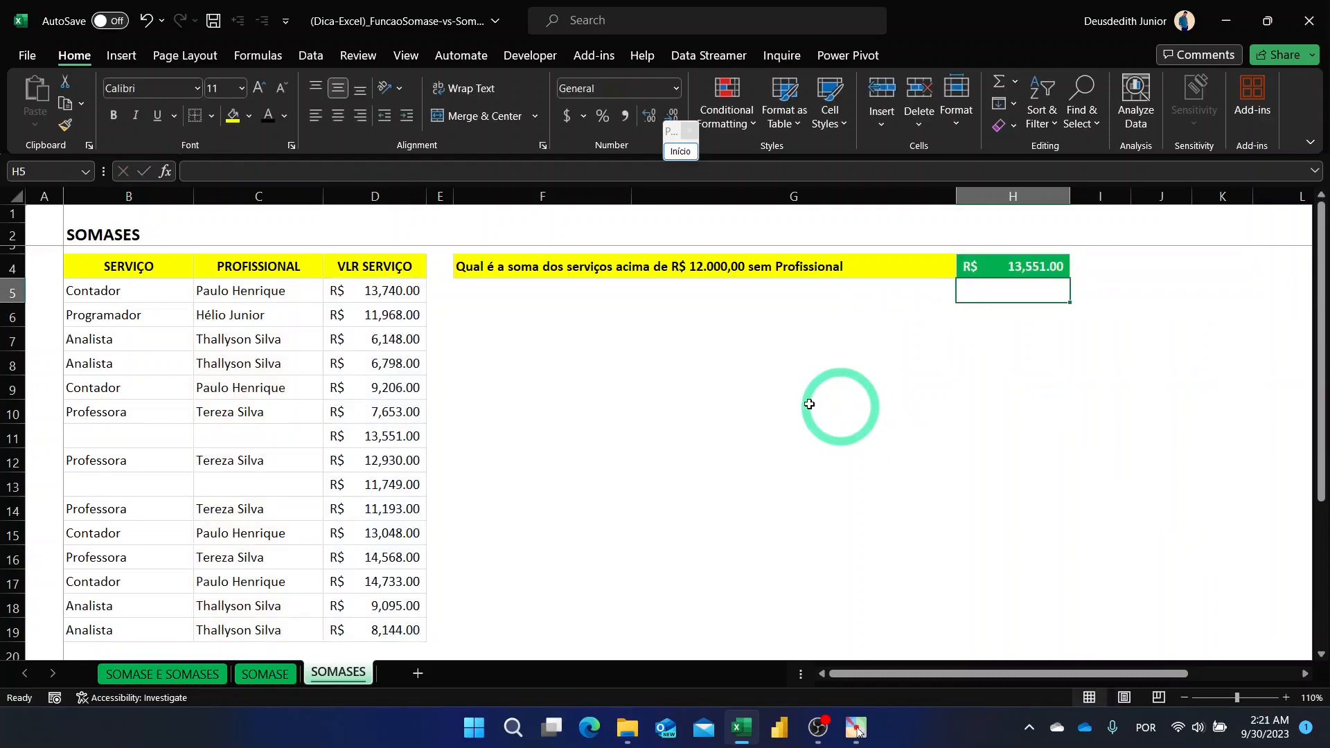
left_click(370, 438)
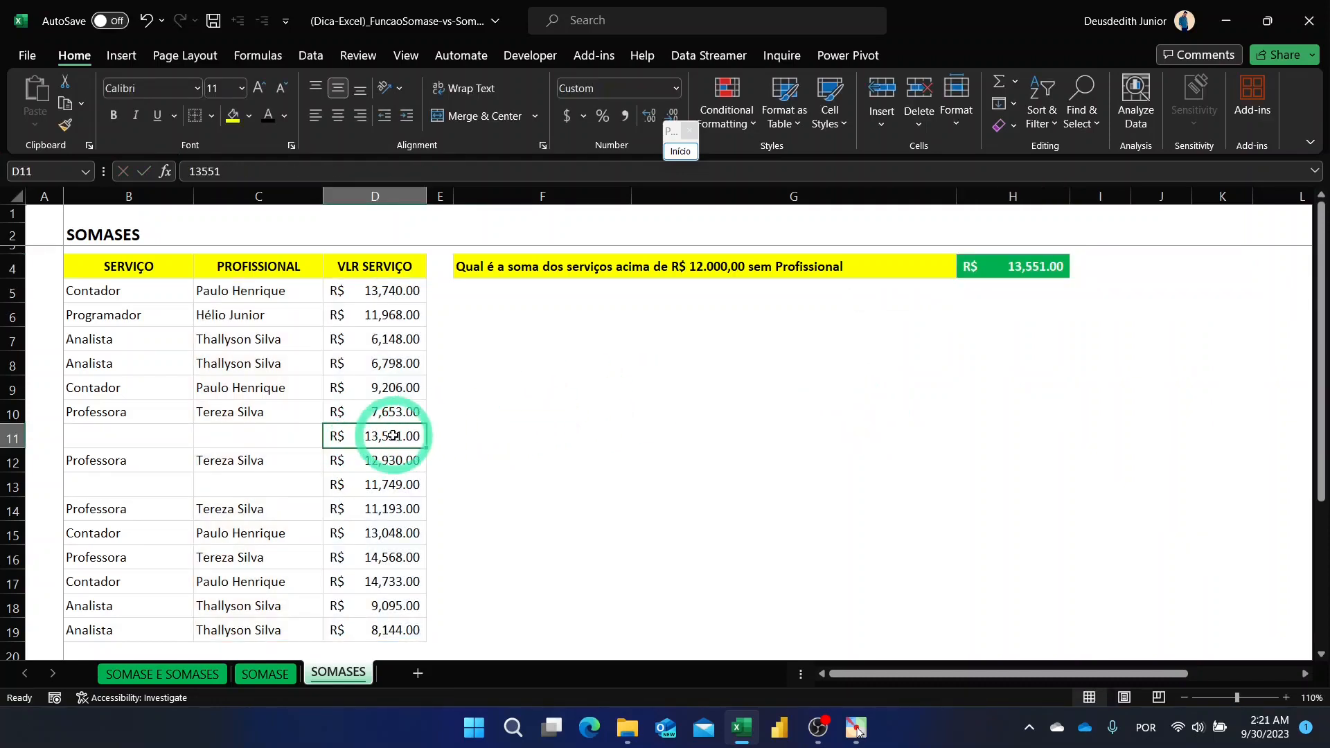
left_click(280, 437)
- Begin an alternative formula in H5 as =SUMIFS(D5:D19,D5:D19,">12000",
left_click(1005, 287)
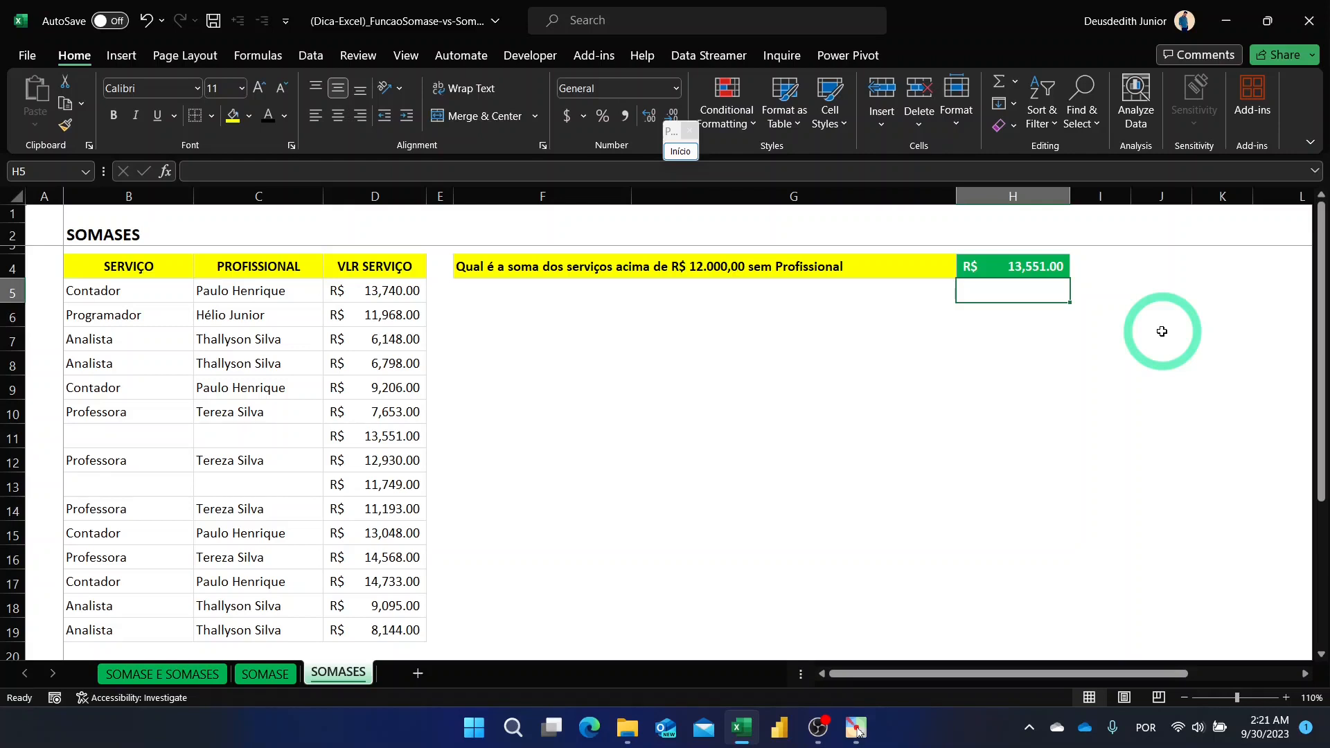
type("=sumif")
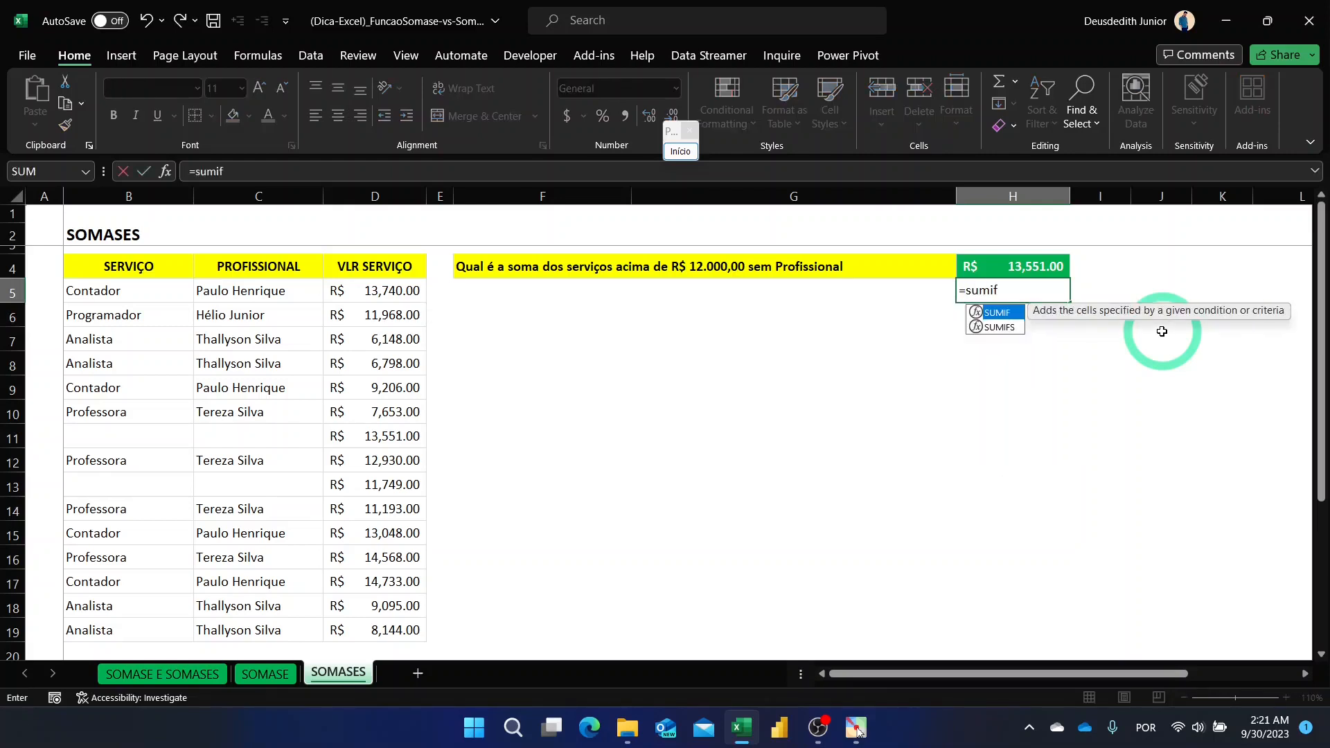
key("Down")
key("Tab")
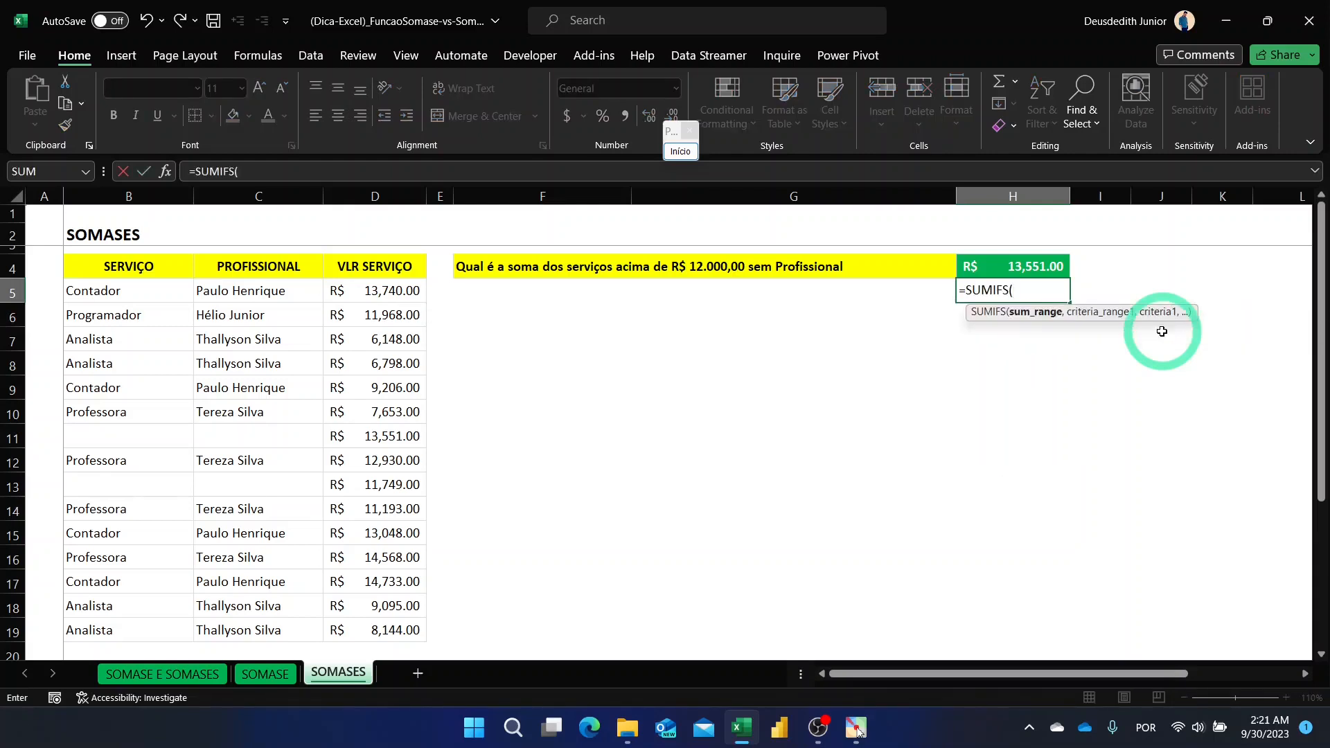
left_click_drag(362, 306, 383, 620)
type(",")
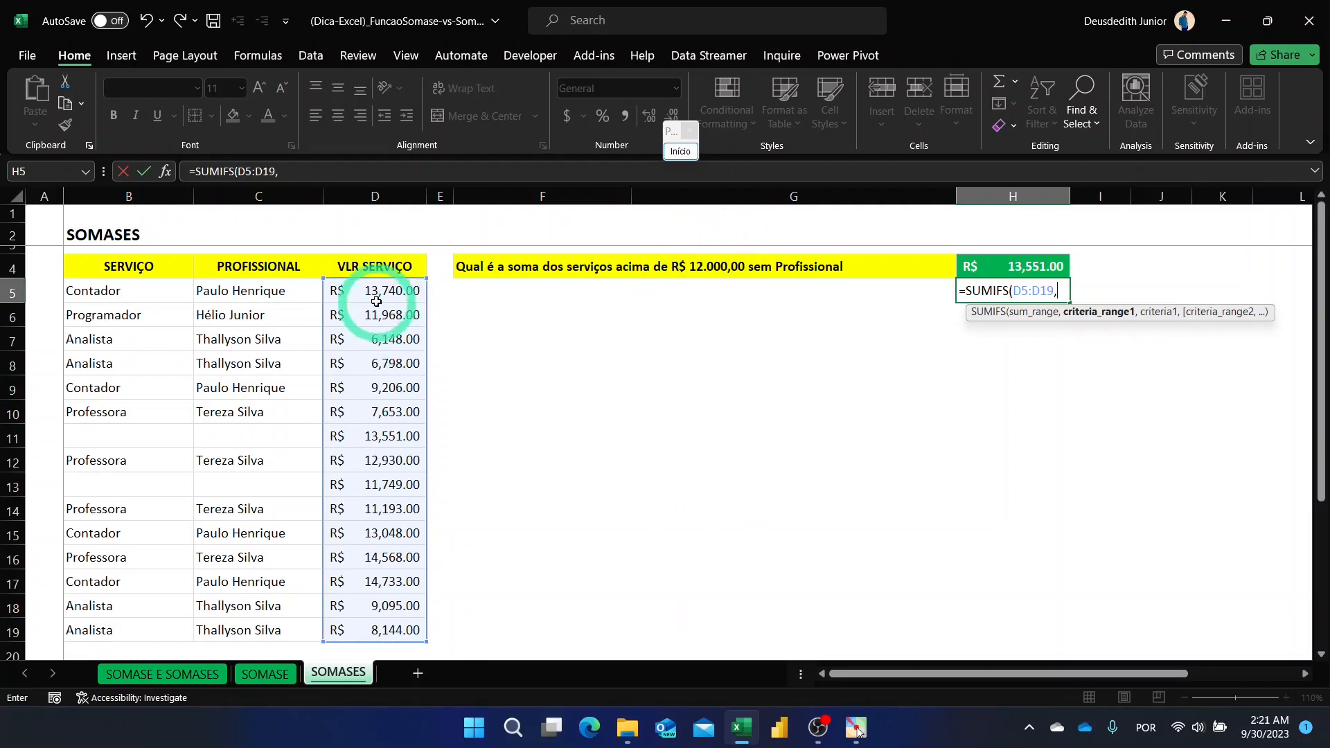
left_click_drag(372, 284, 382, 625)
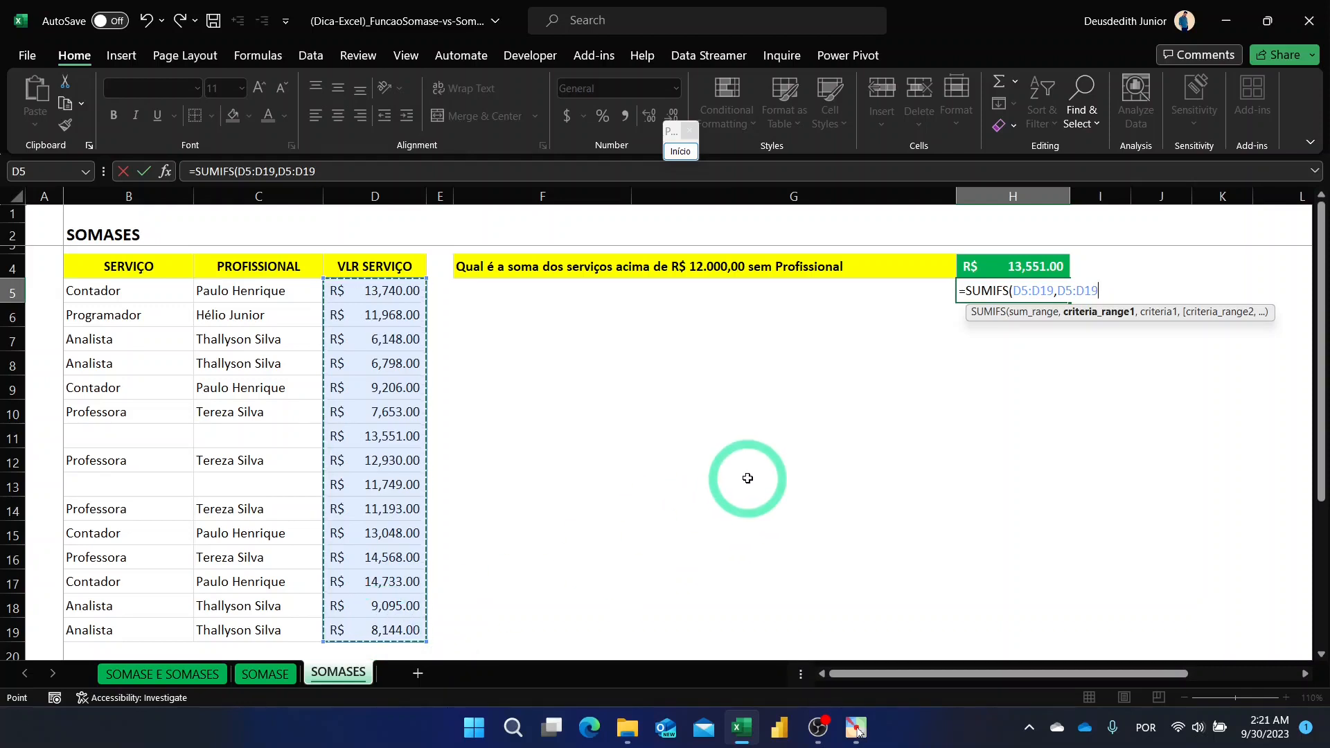
type("\"")
type(",\"")
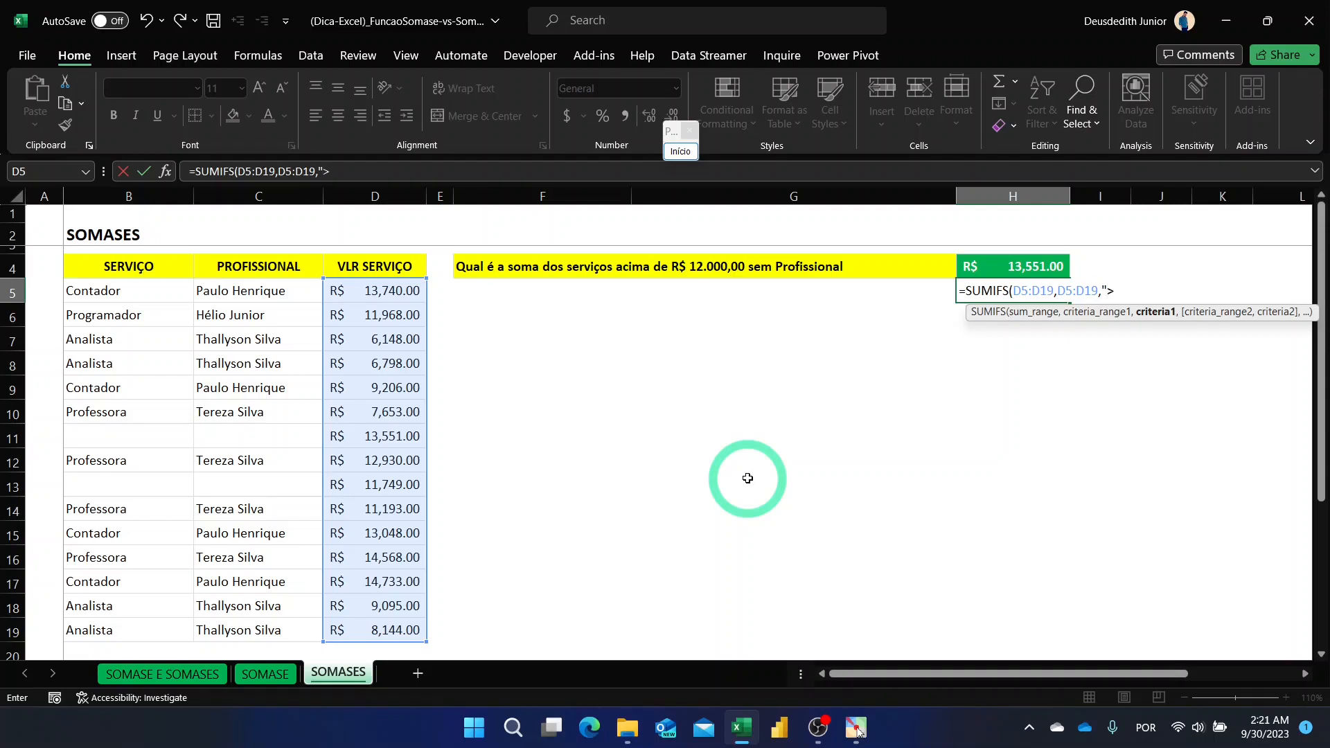
type(">12000\",")
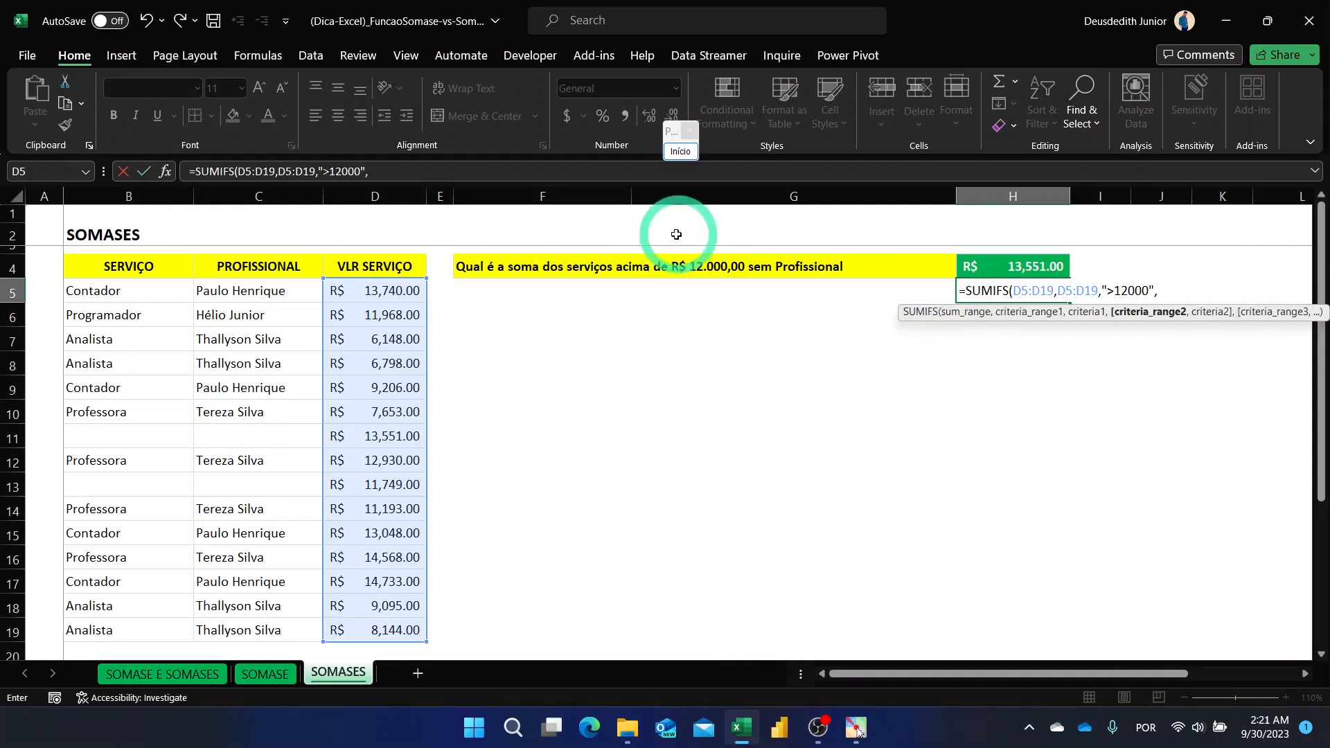
- Complete the H5 formula with C5:C19 and the empty-text criterion "", and apply Comma Style to the cell
left_click_drag(249, 290, 267, 627)
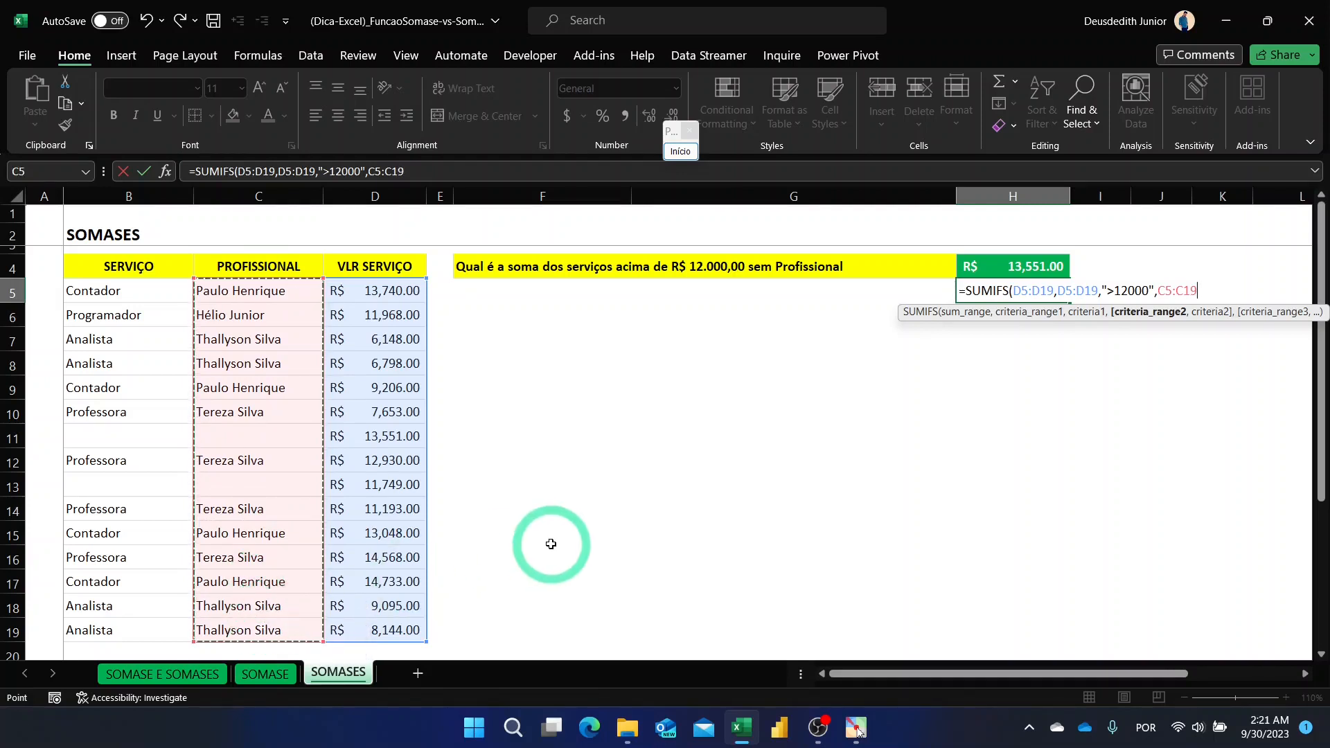
type(",")
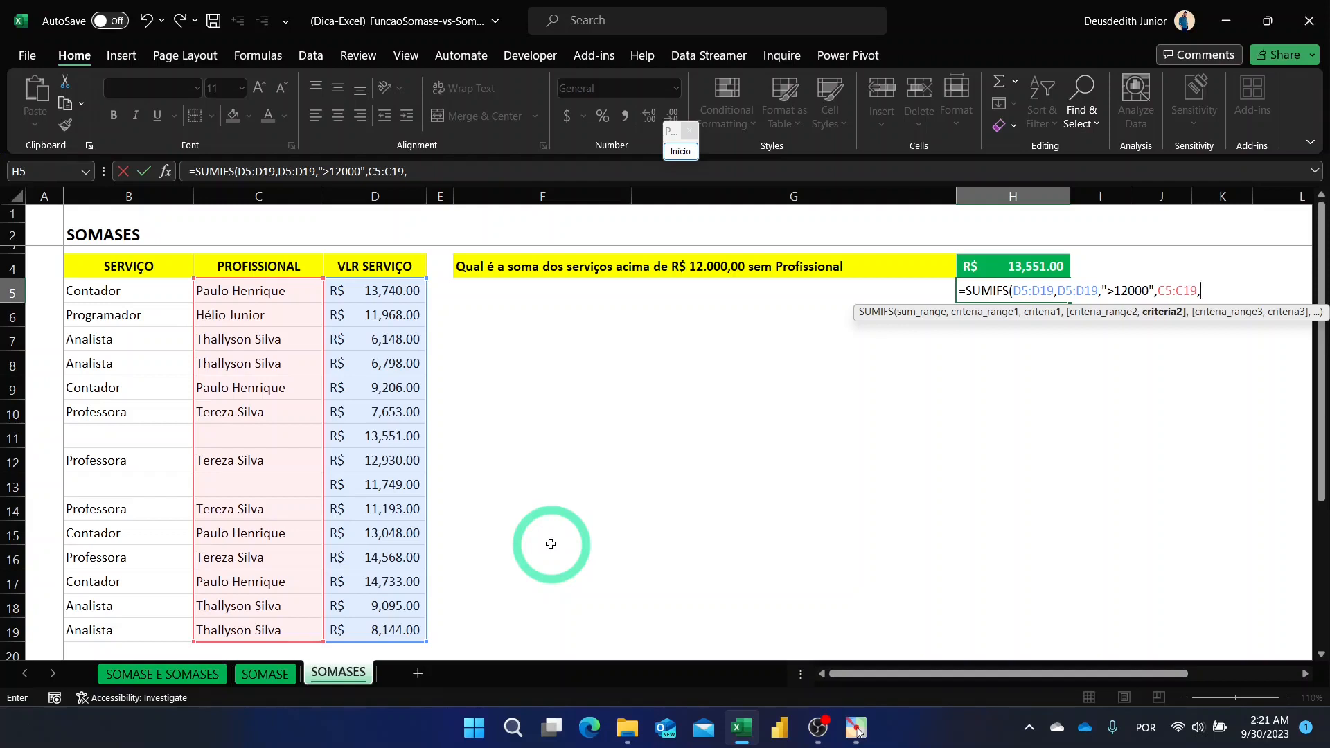
type("\"\")")
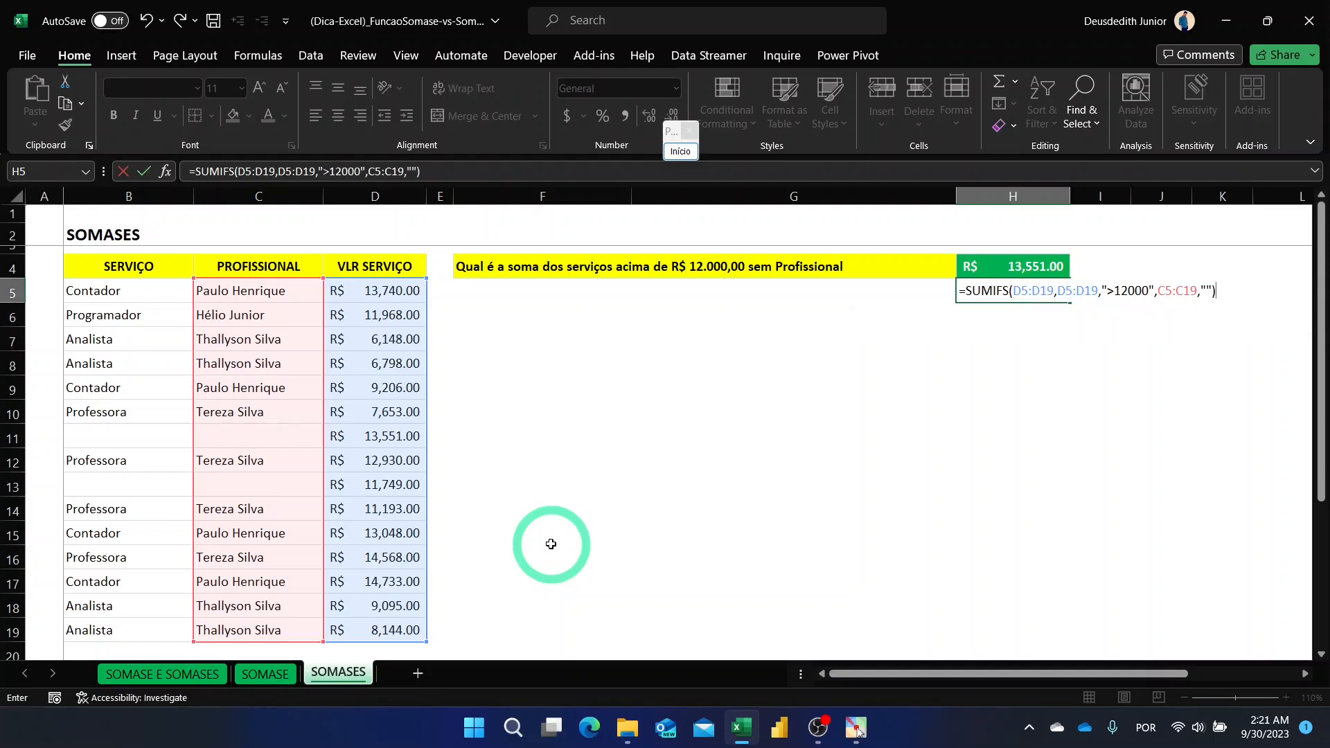
key("Return")
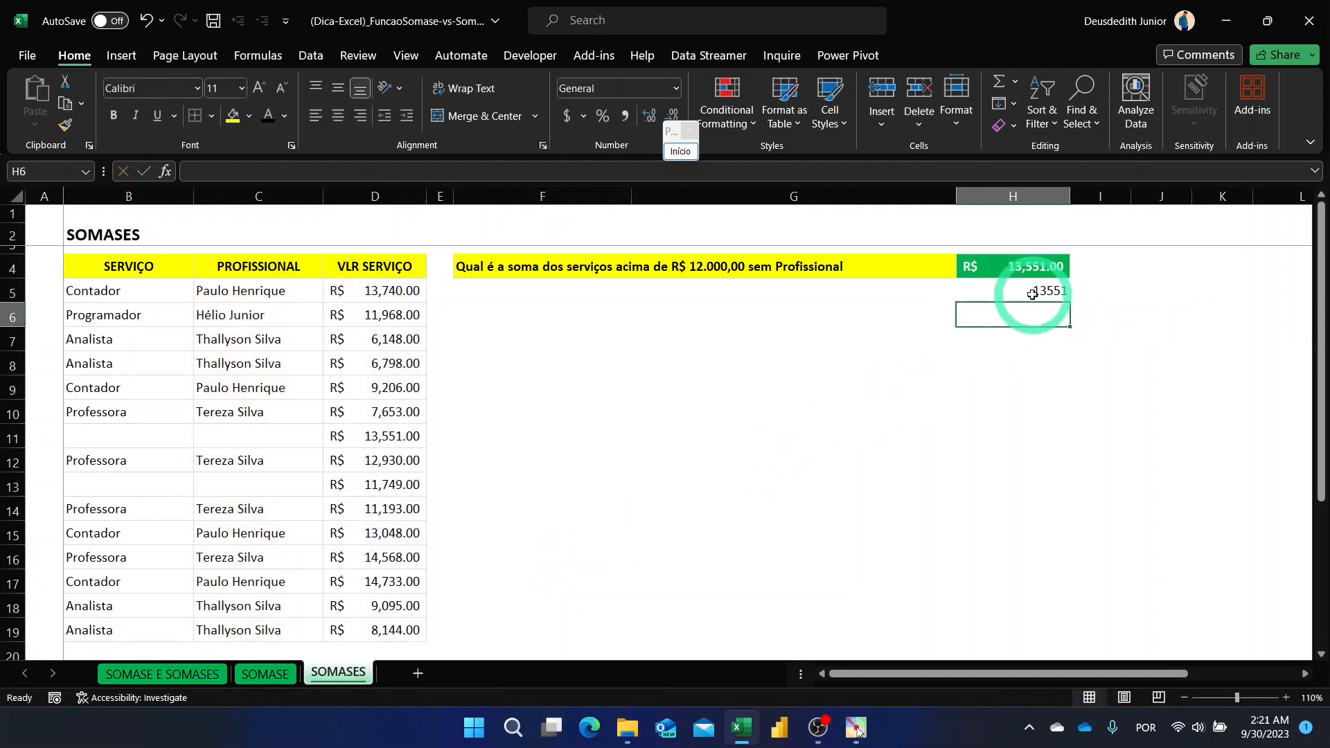
left_click(1032, 294)
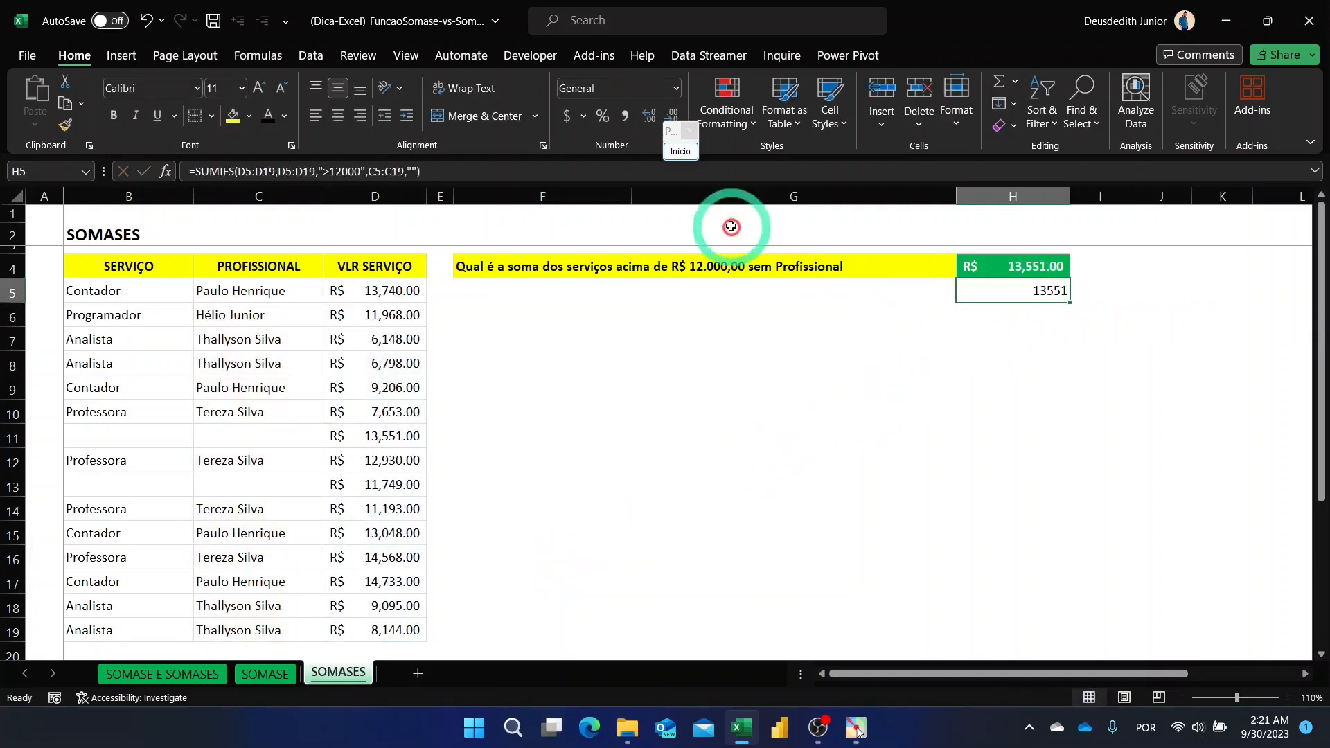
left_click(627, 122)
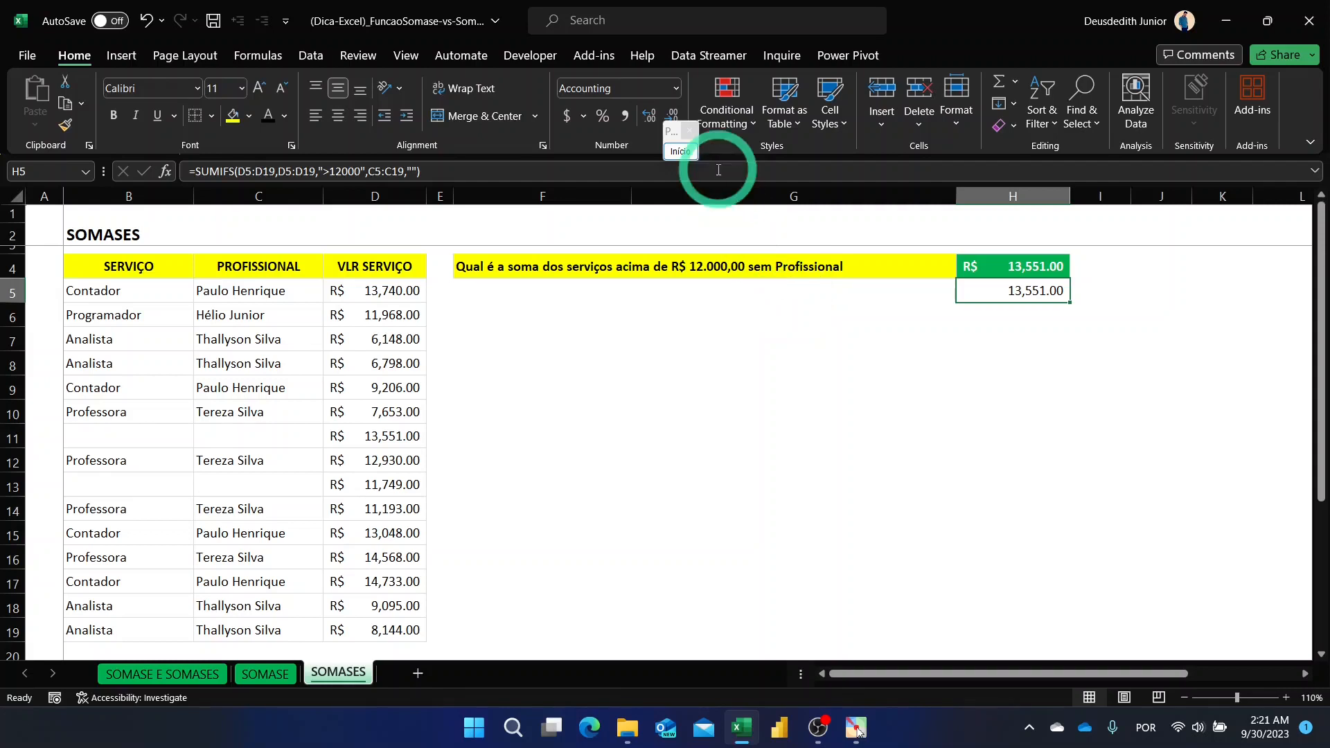